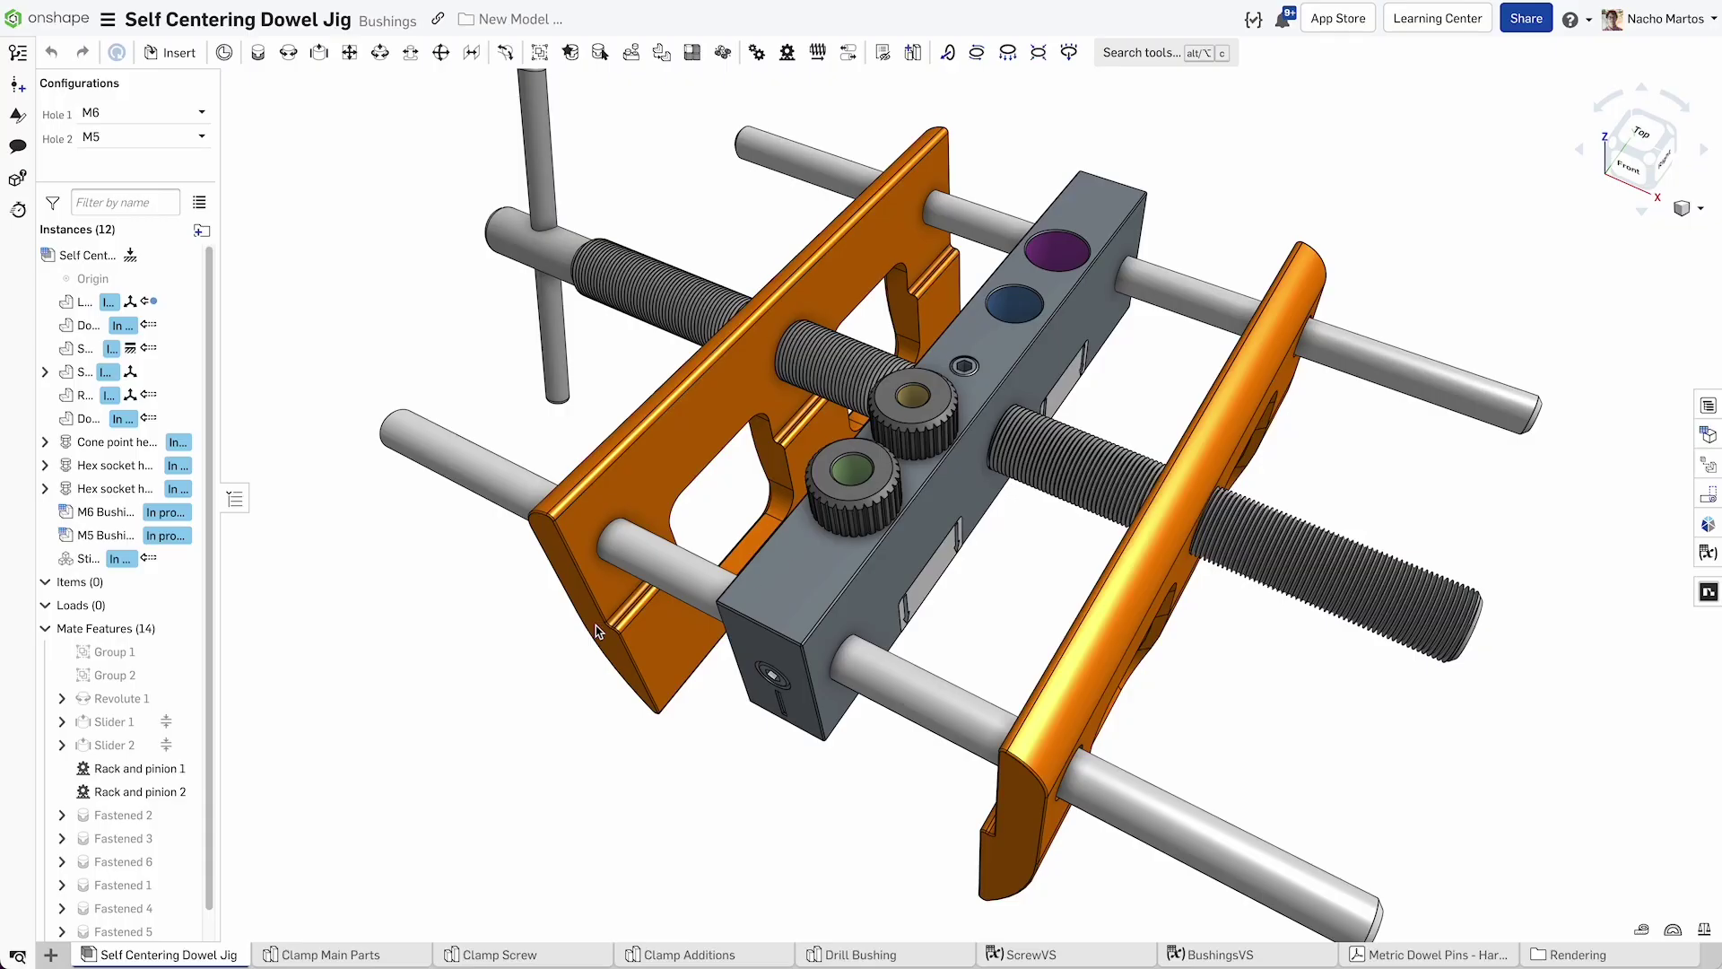
Preview the Hole 1 bushing at M5, then switch it to M8.
click(172, 120)
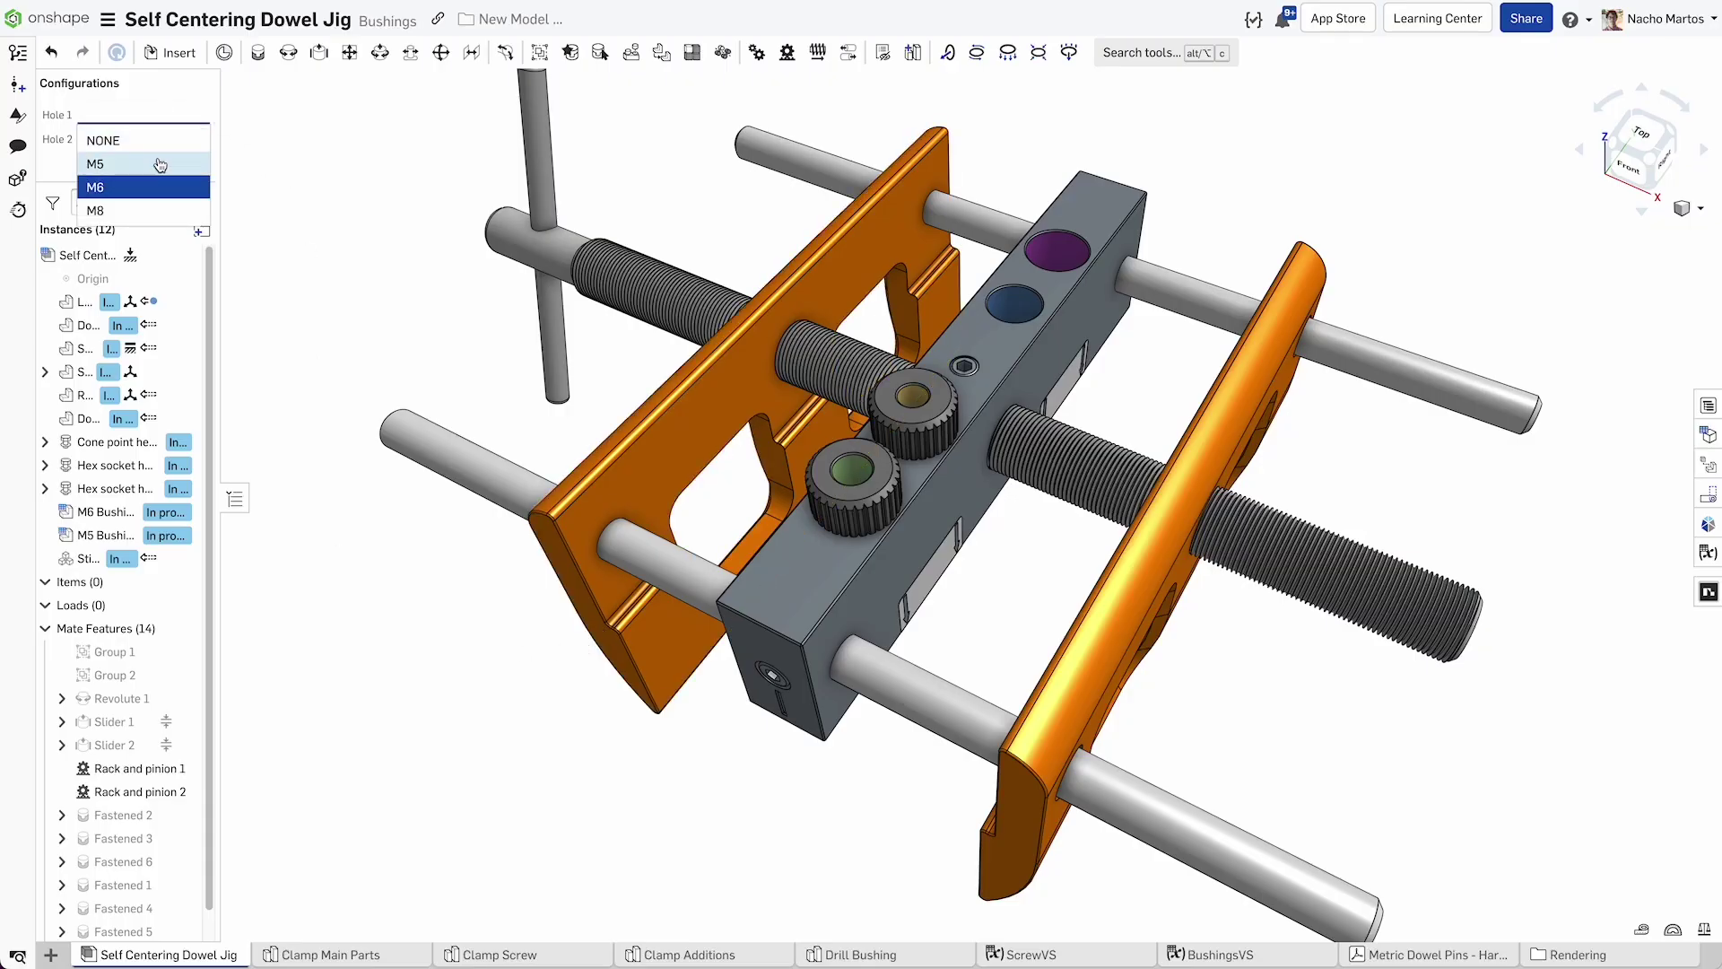
click(159, 164)
click(168, 114)
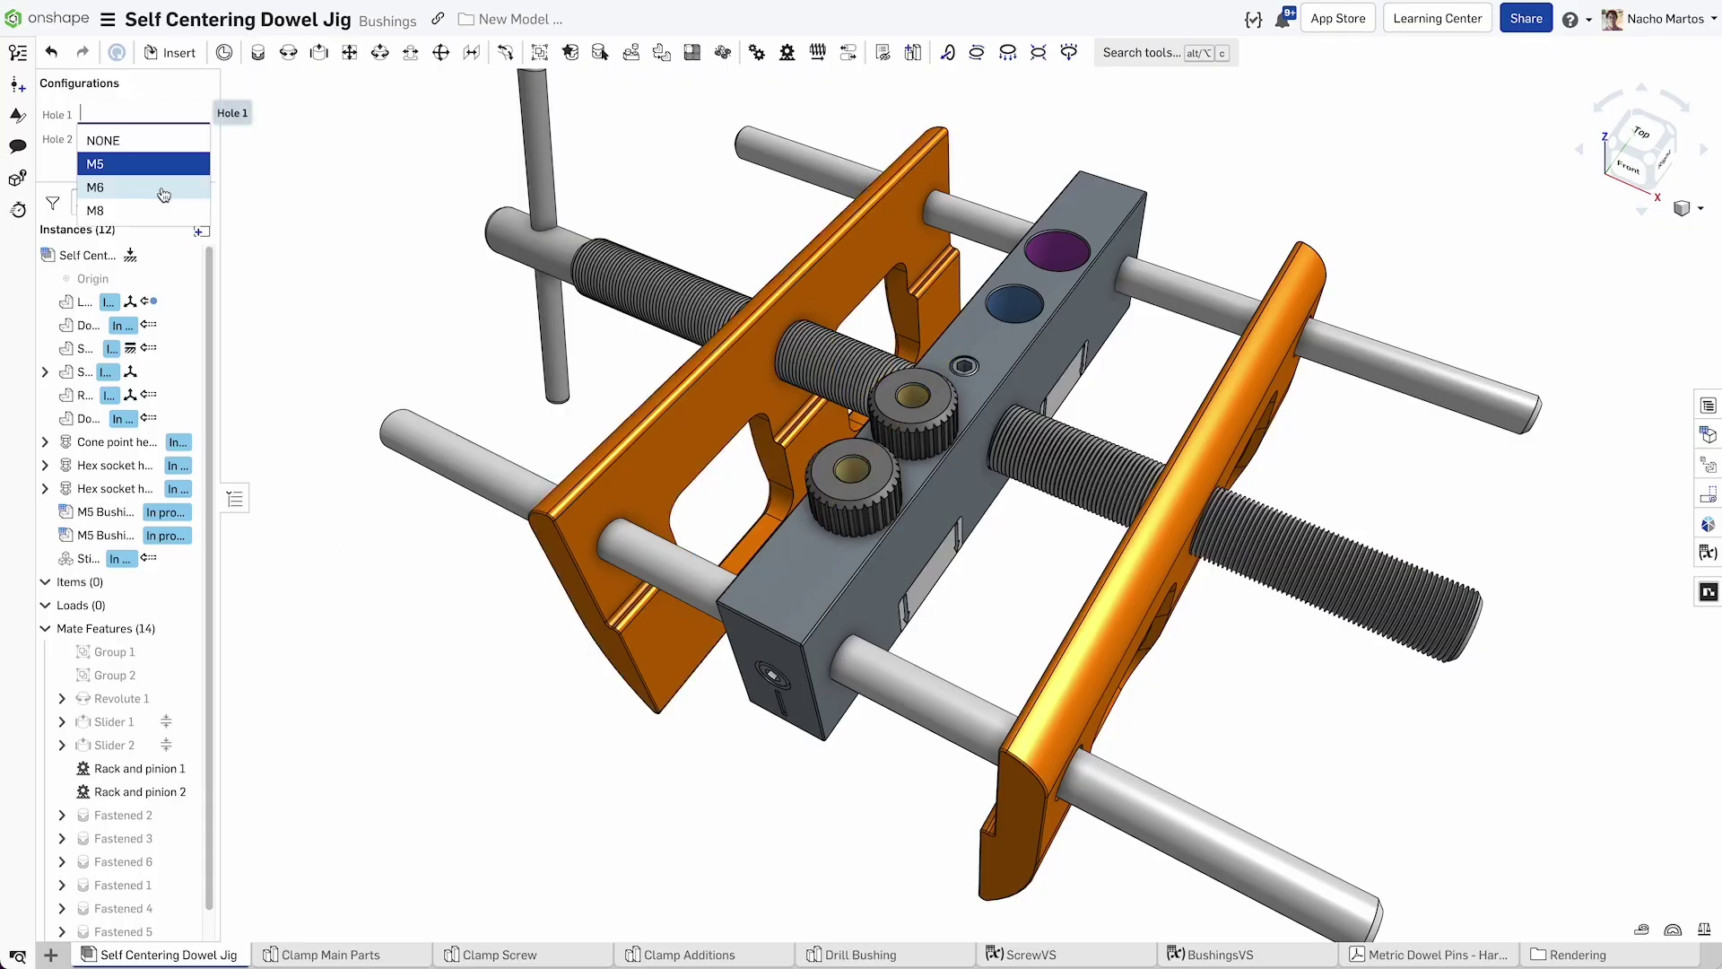
click(166, 204)
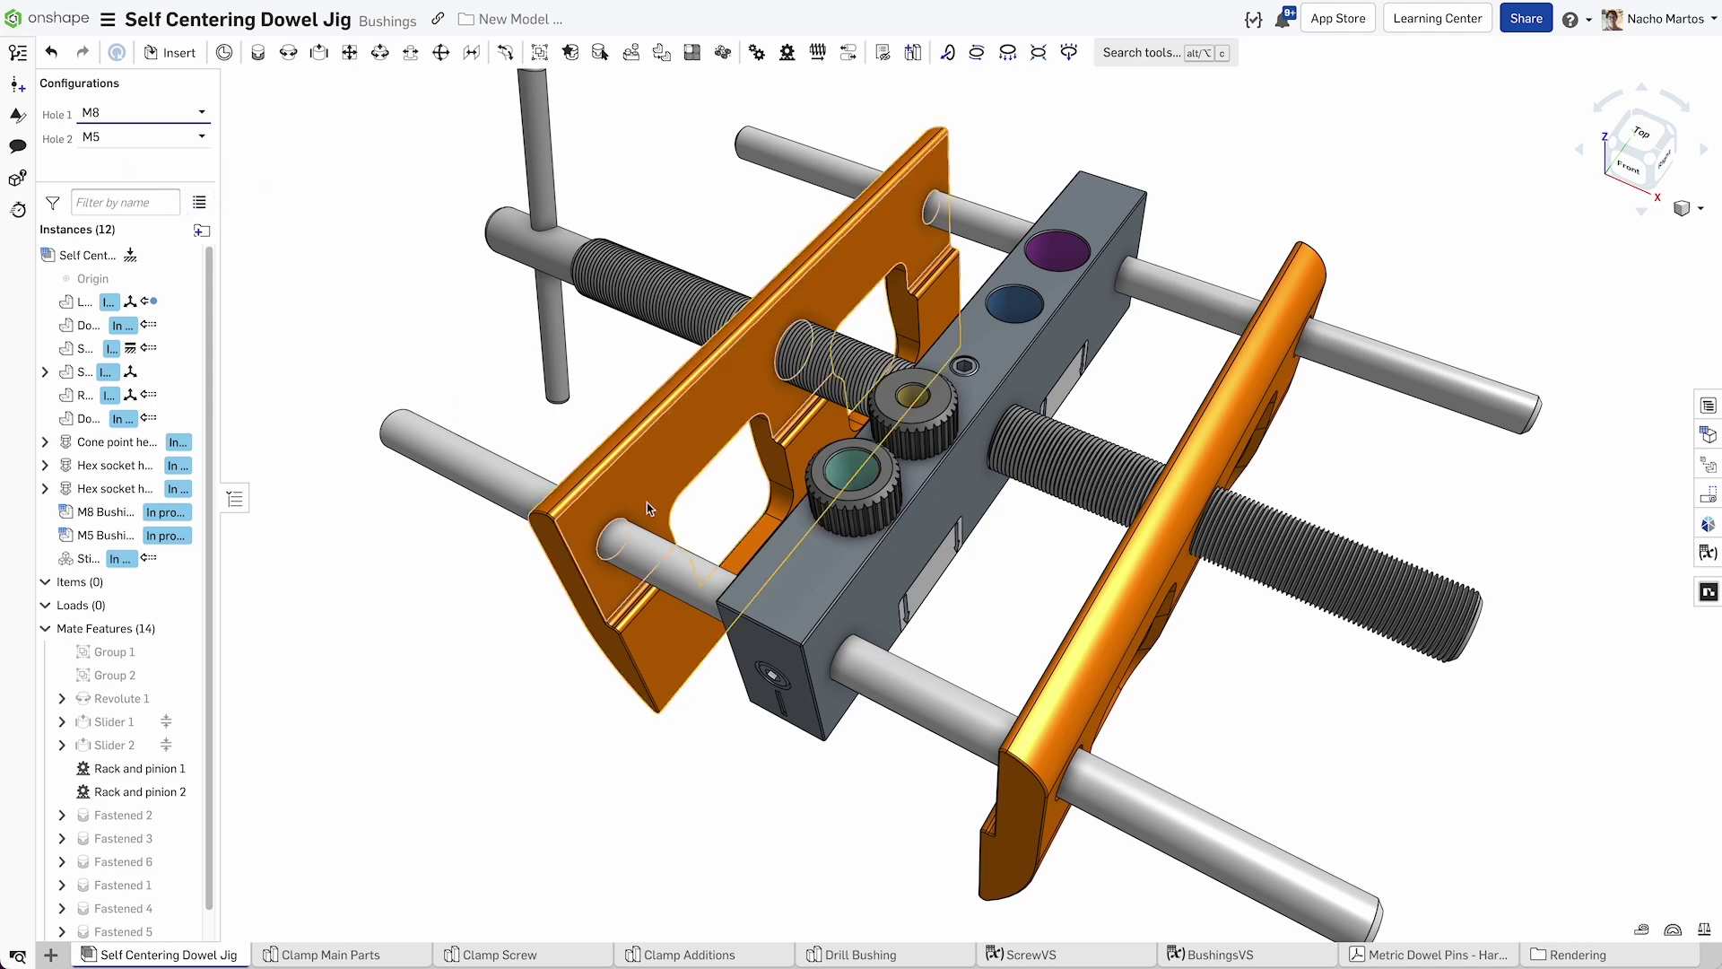
Isolate the M8 bushing and set Hole 1 back to M5.
right_click(819, 525)
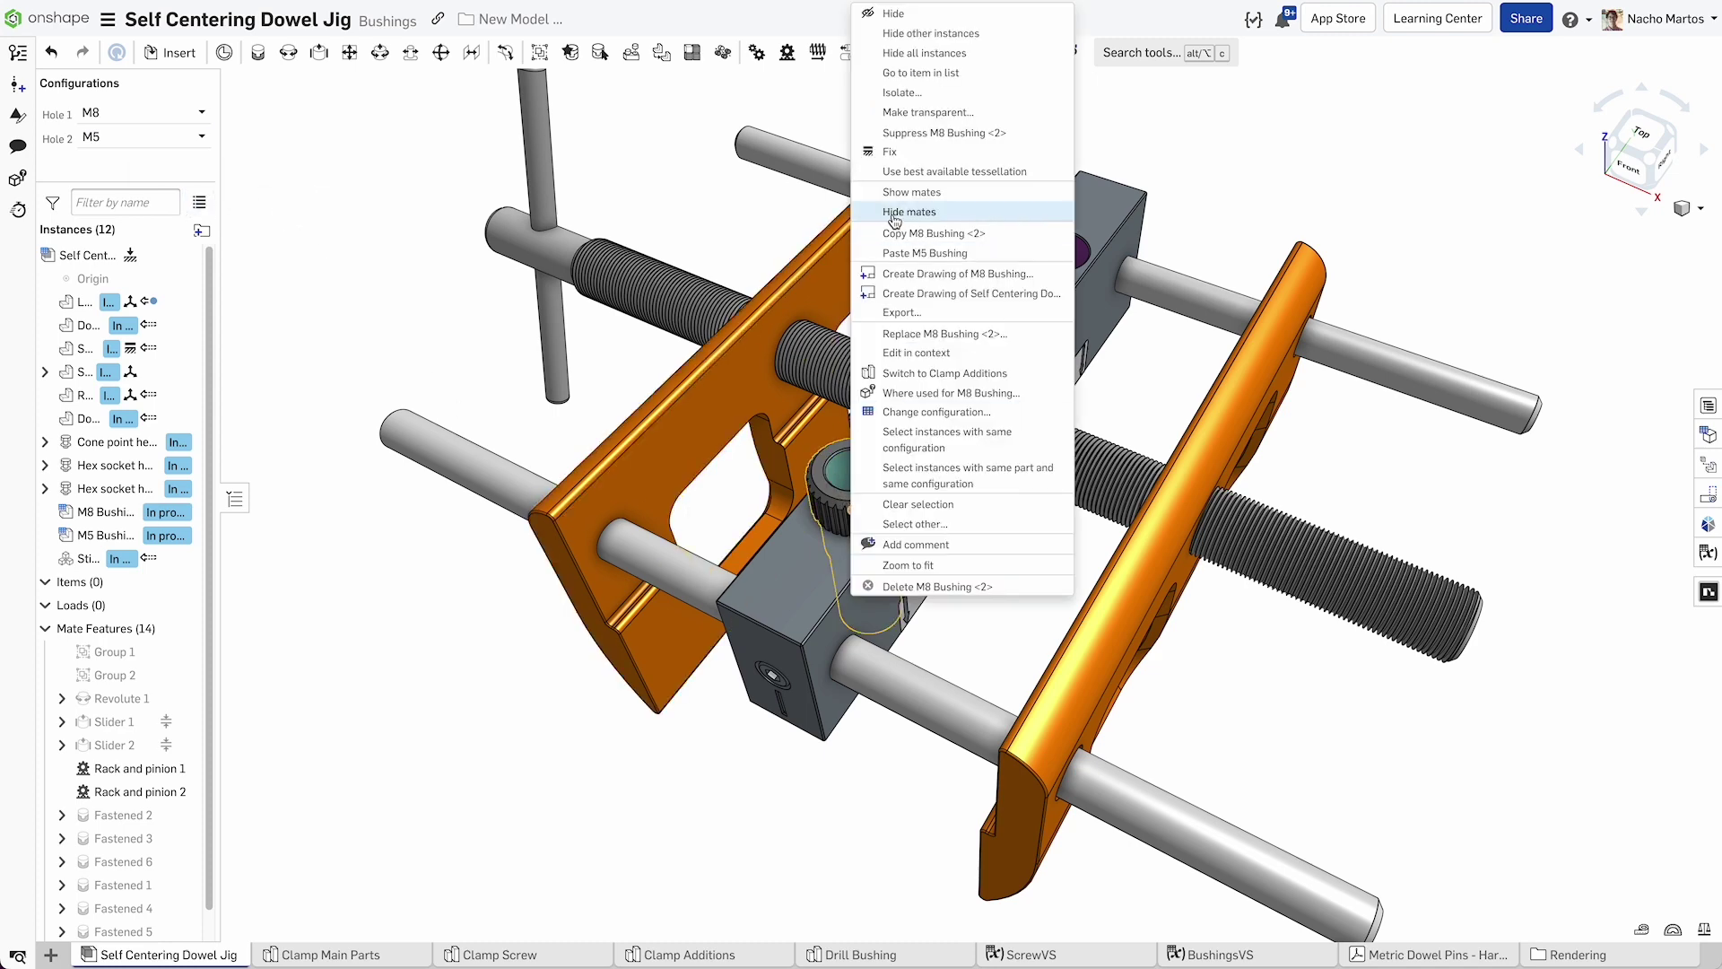
click(946, 94)
scroll(859, 568, up, 5)
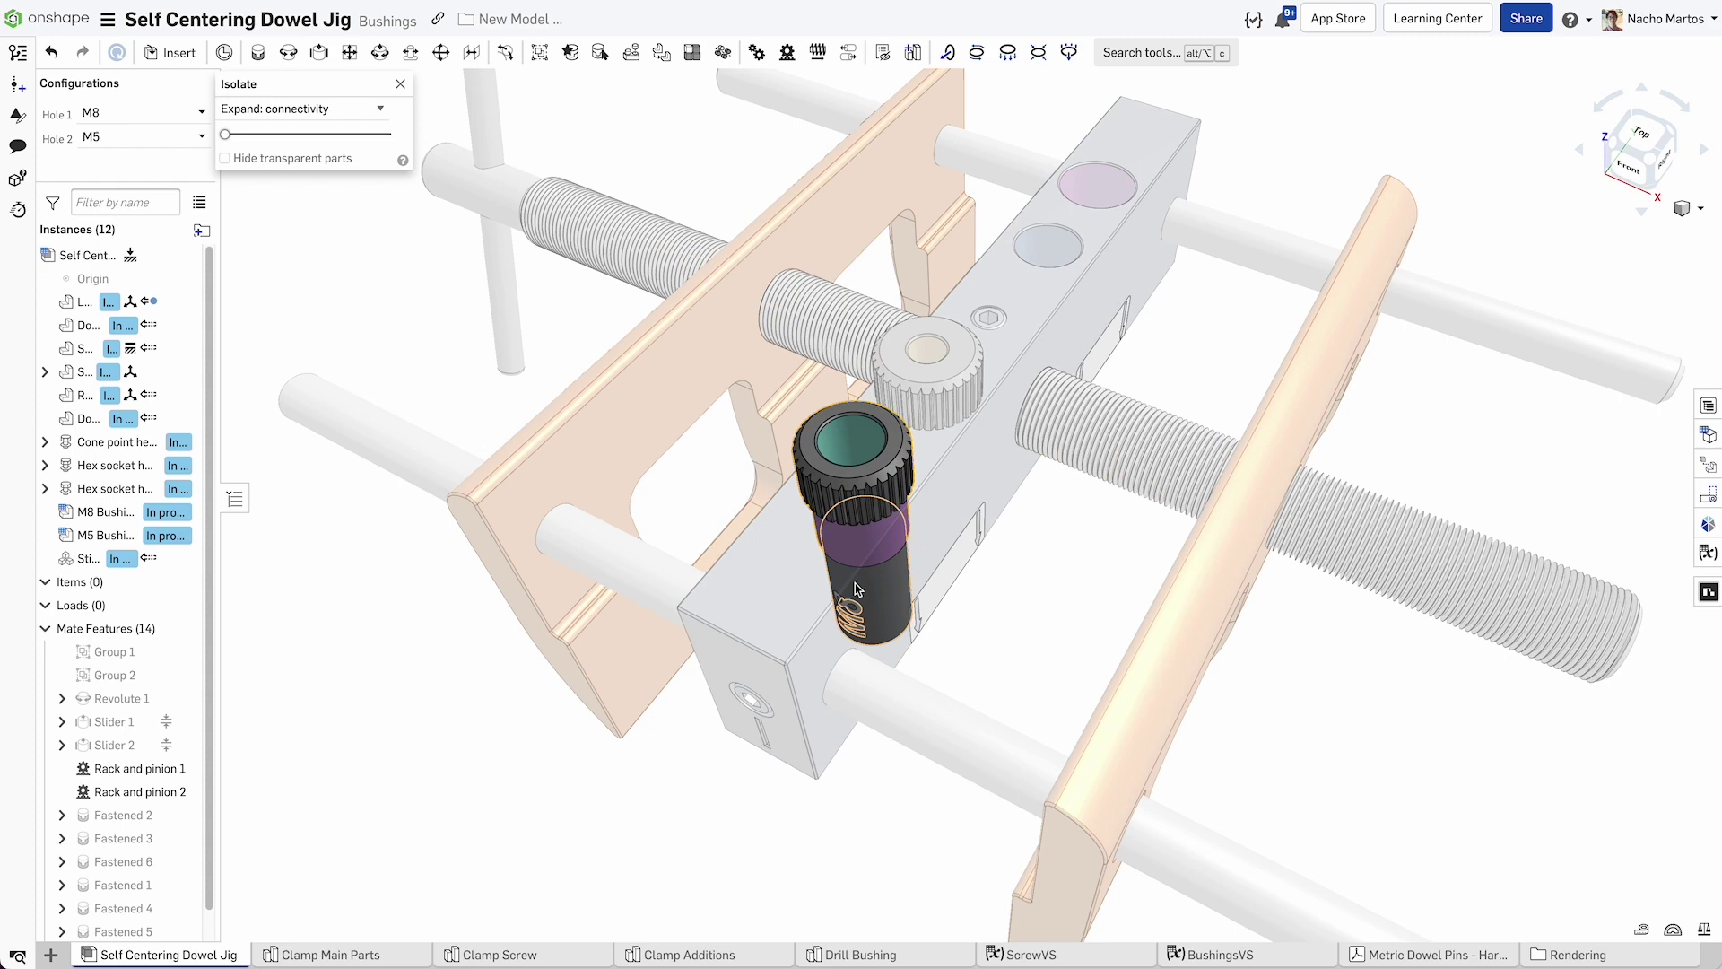
click(160, 123)
click(153, 162)
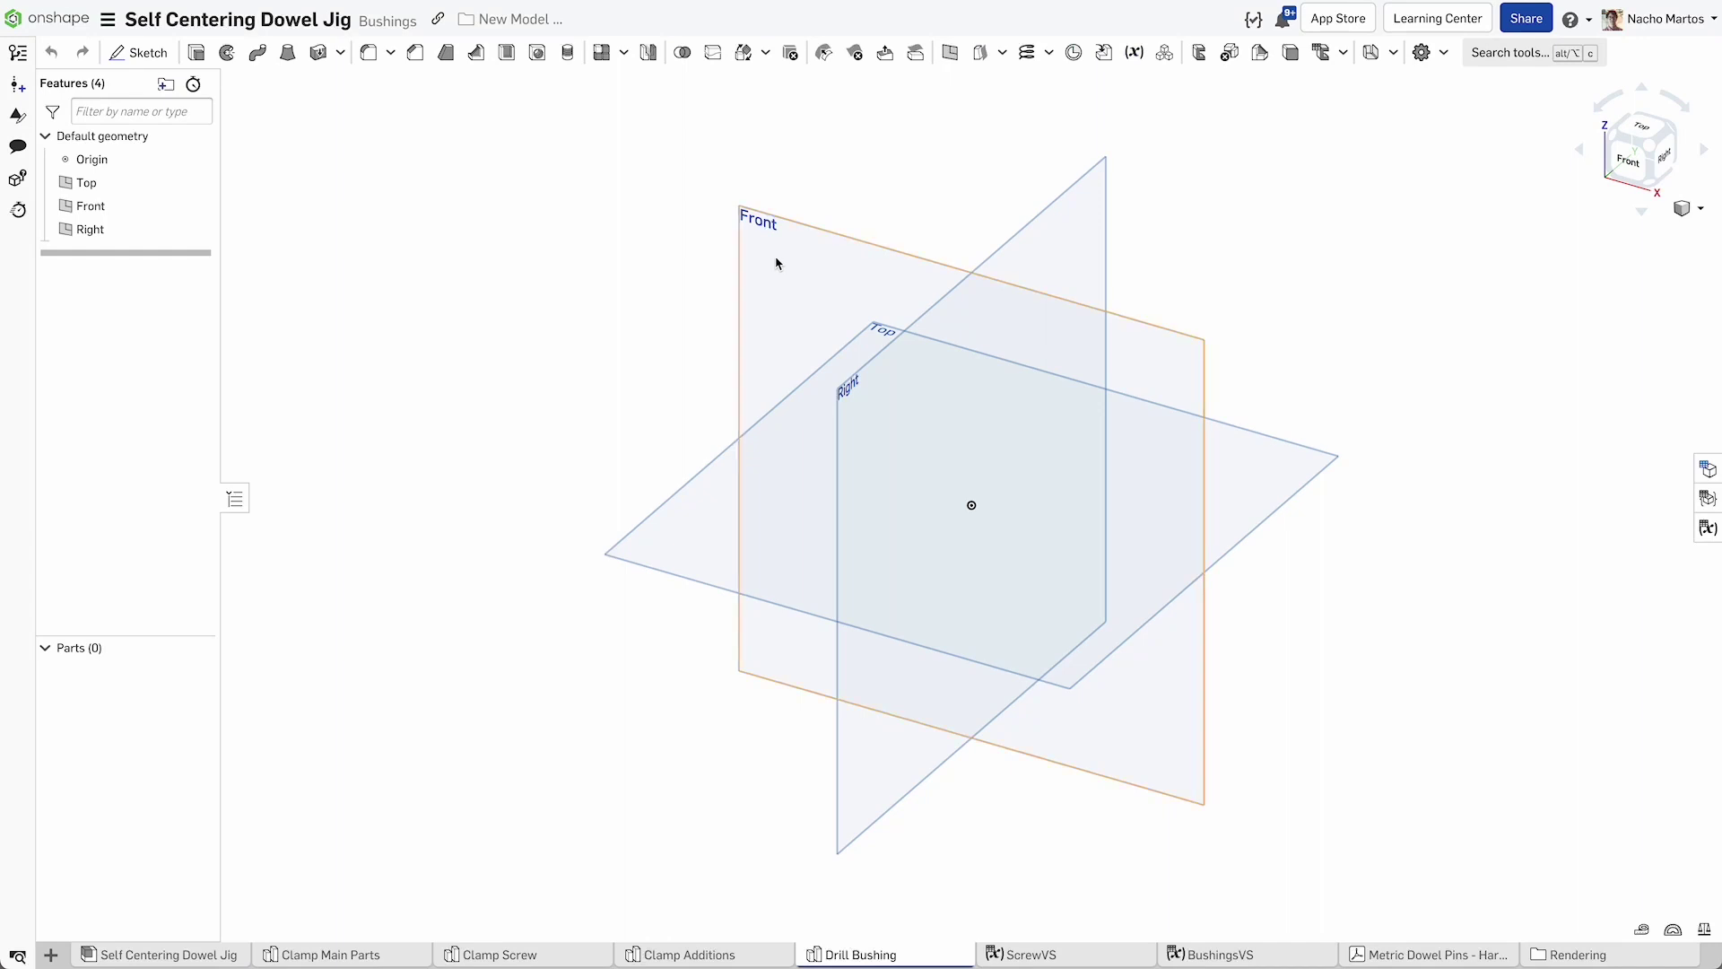
Start a sketch on the Front plane and draw two stacked rectangles above the origin.
click(776, 263)
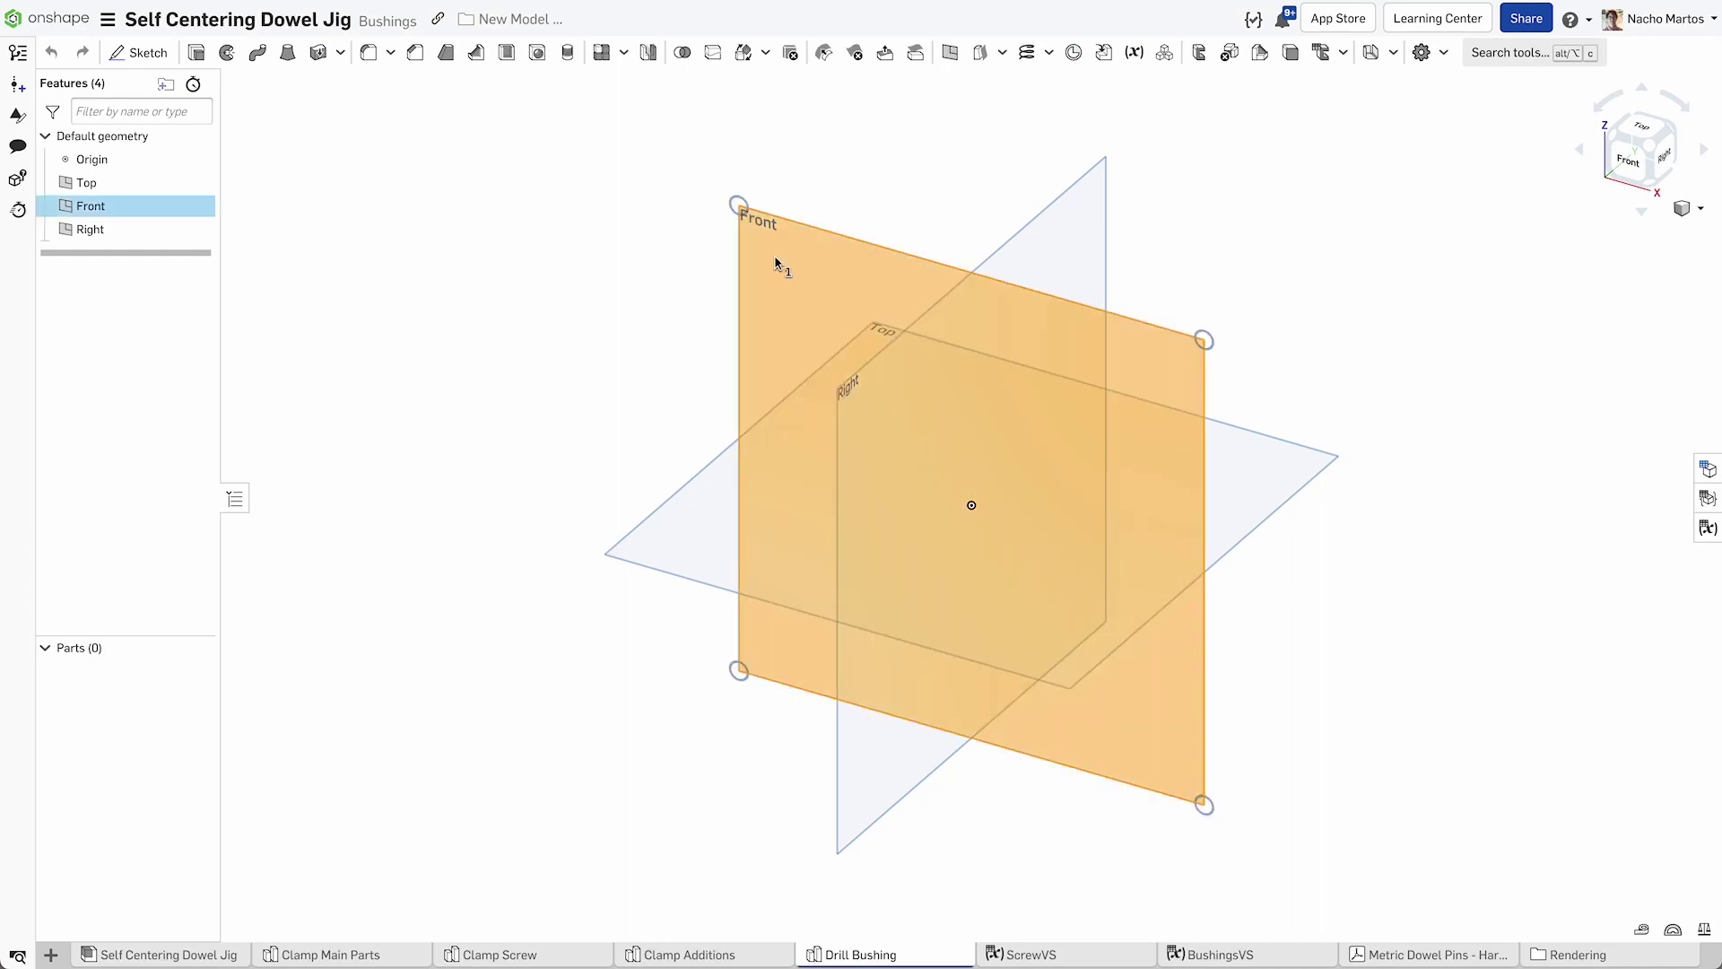
key(shift+s)
click(1707, 527)
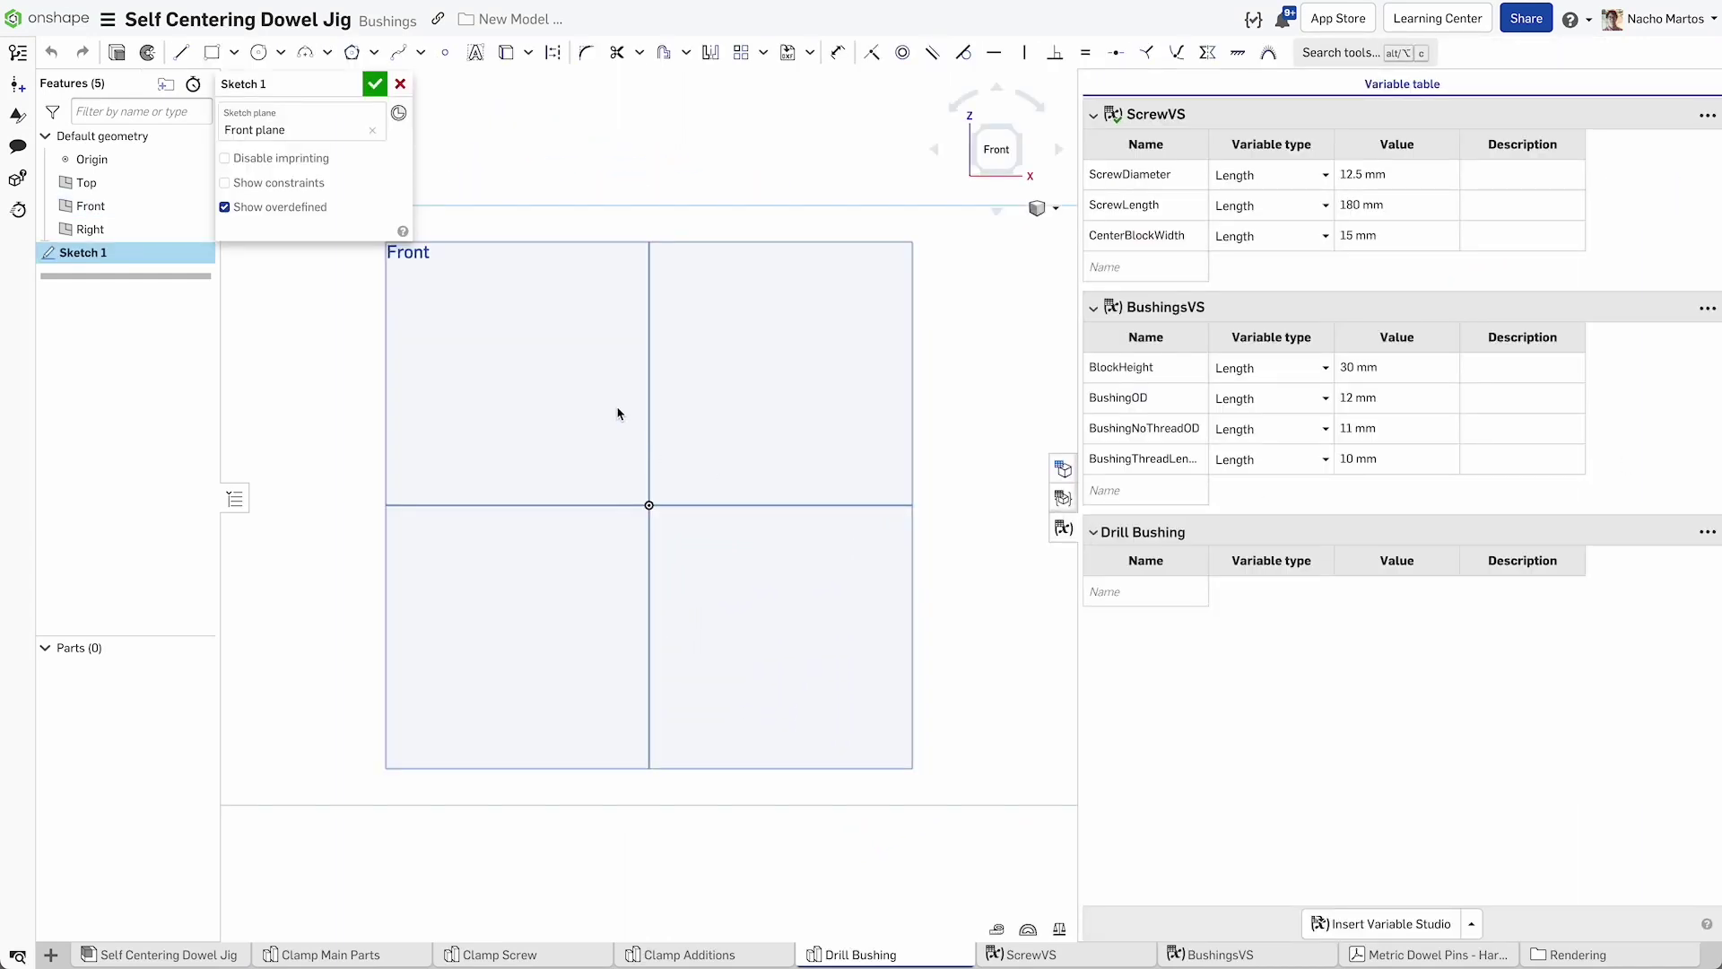
scroll(610, 422, up, 3)
key(s)
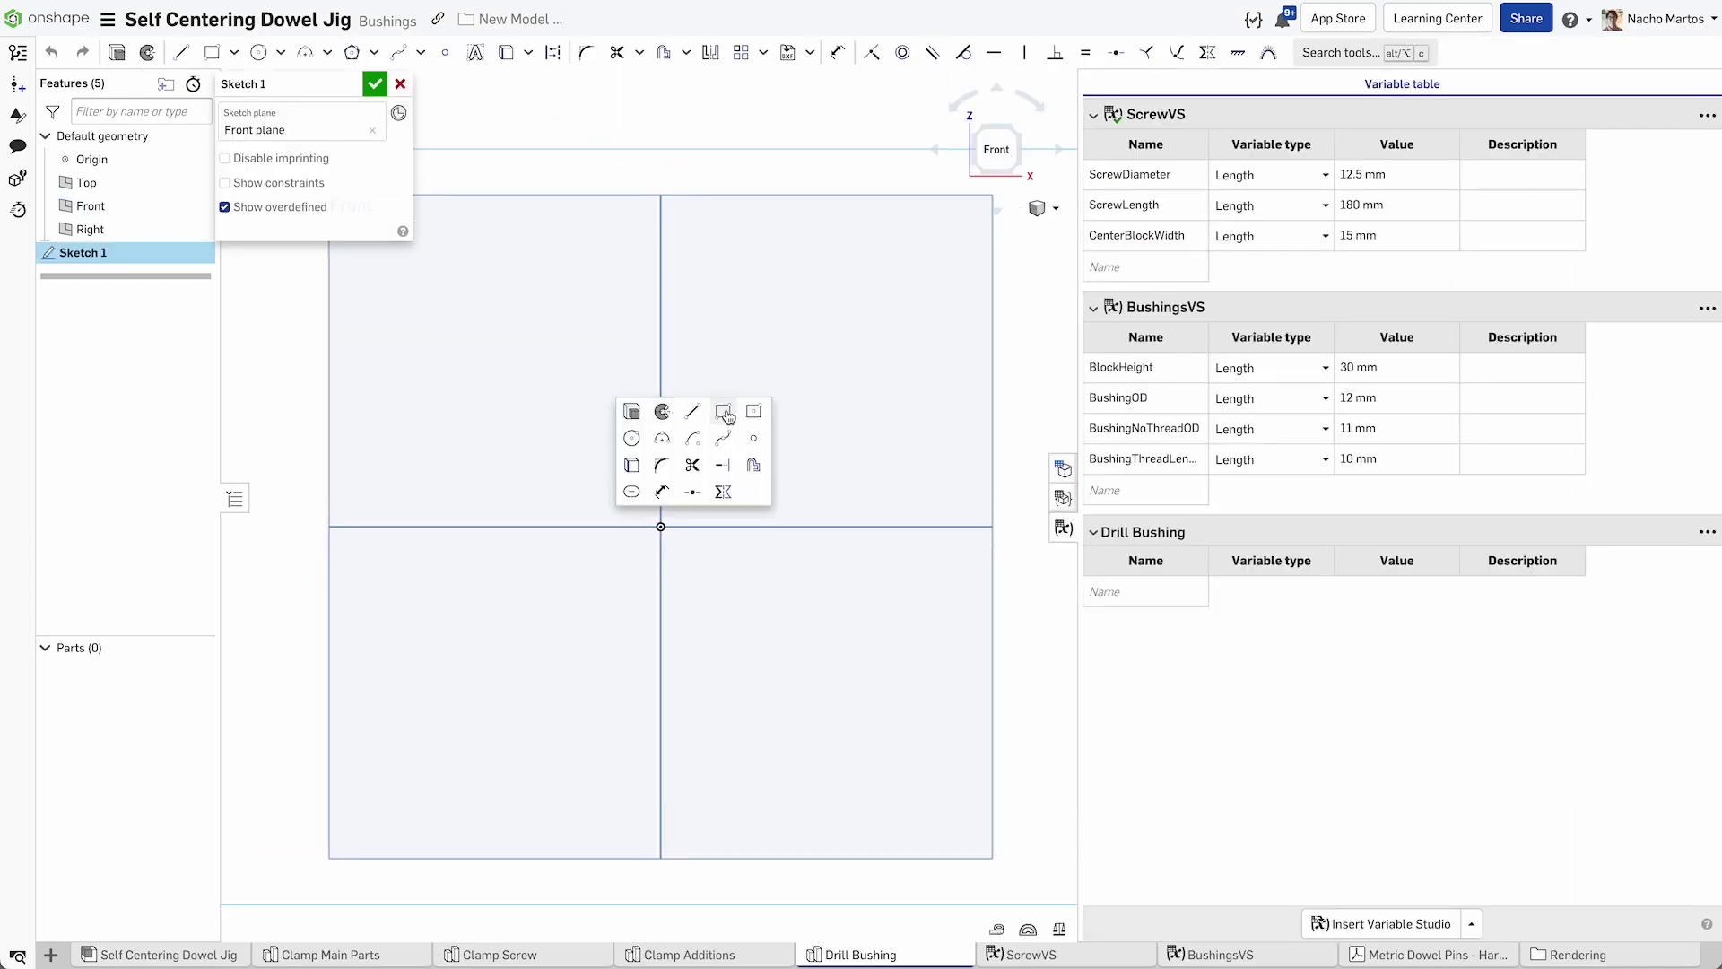
click(724, 411)
click(661, 431)
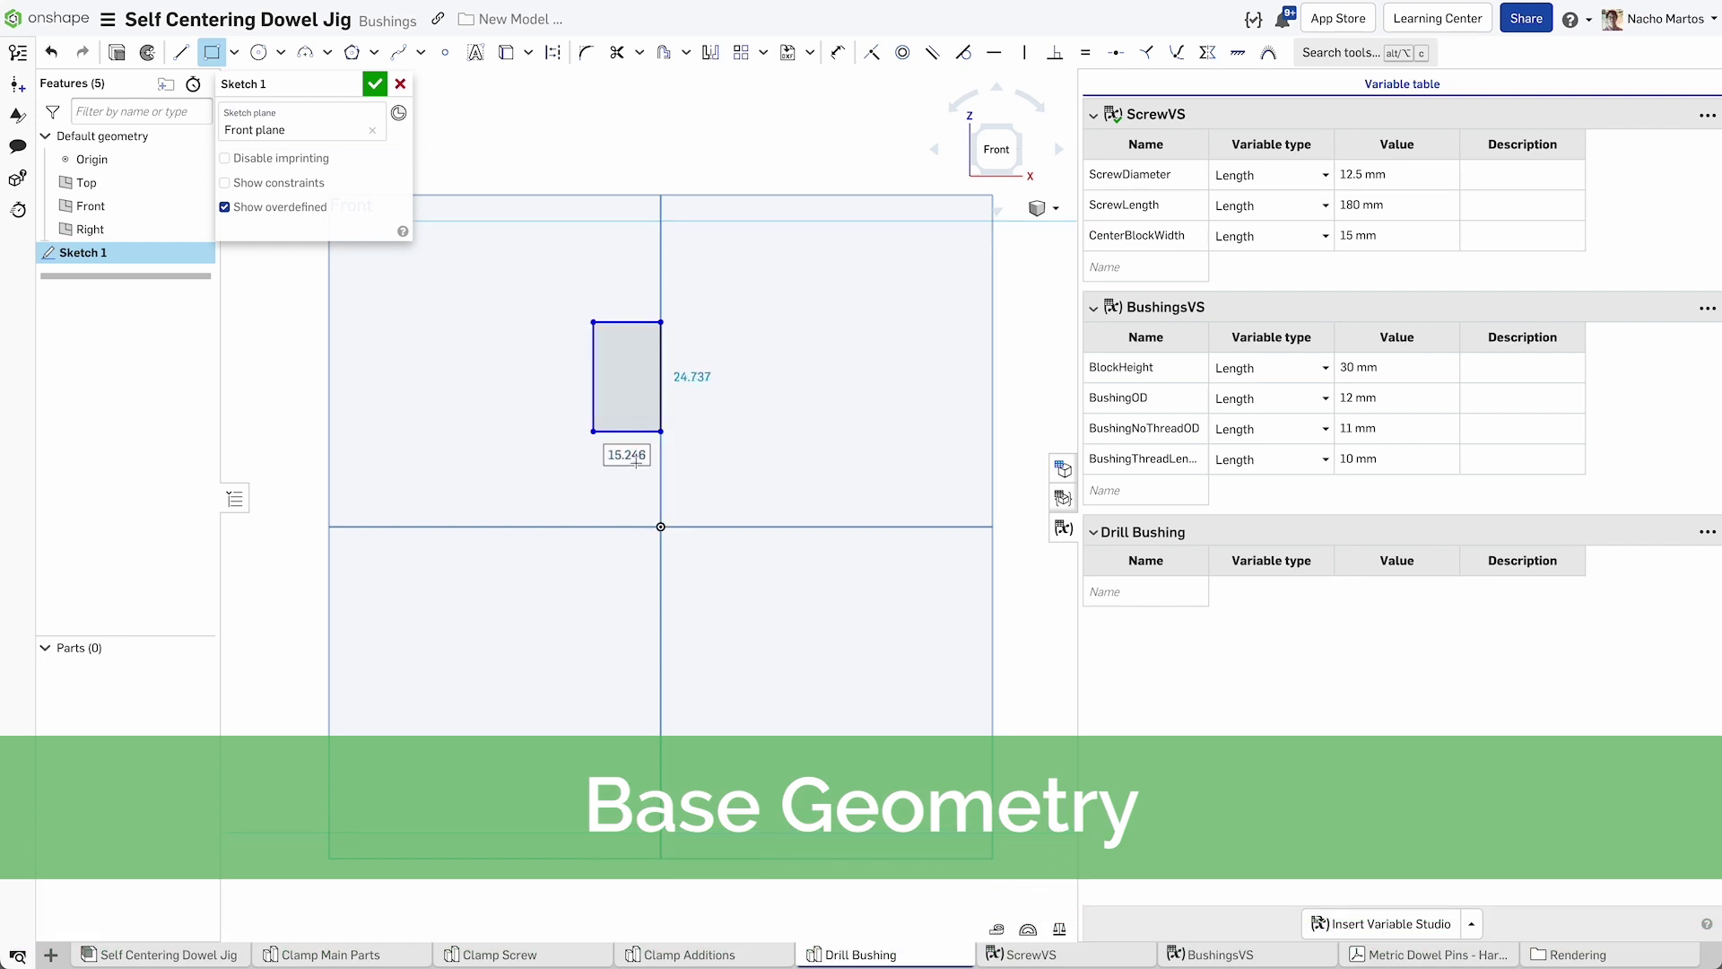
click(609, 431)
click(661, 527)
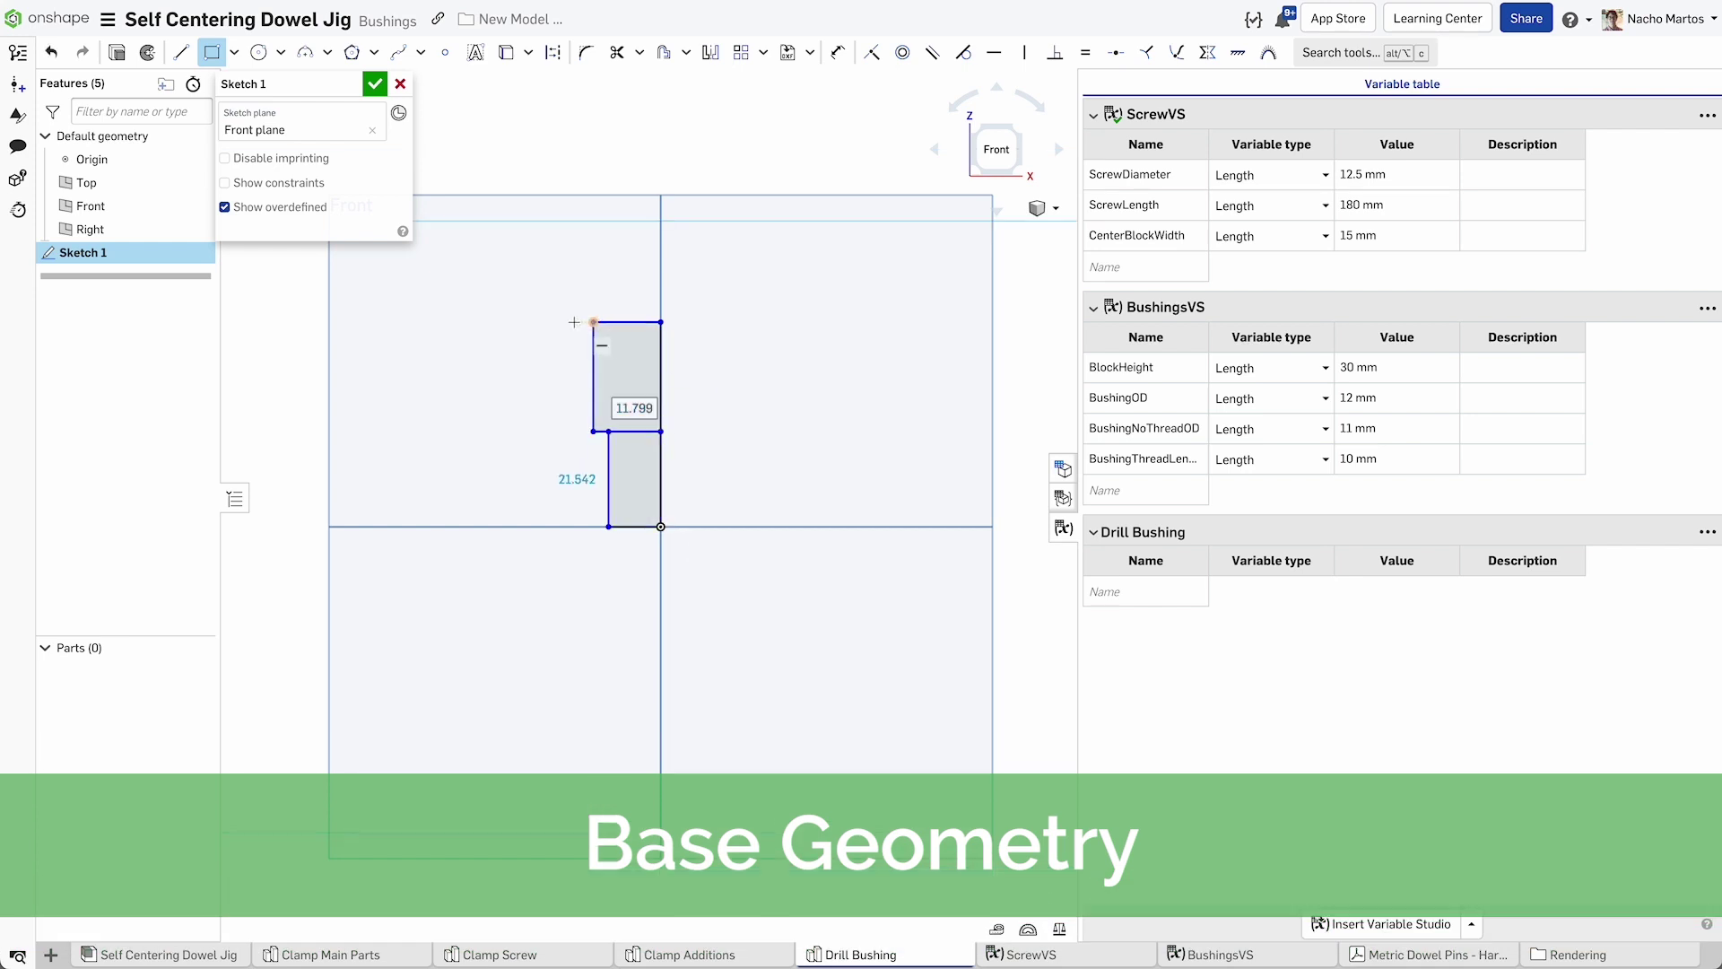
Dimension the upper rectangle's height as #BushingThreadLength and its width as #BushingOD/2.
key(d)
click(593, 377)
click(541, 368)
text(#)
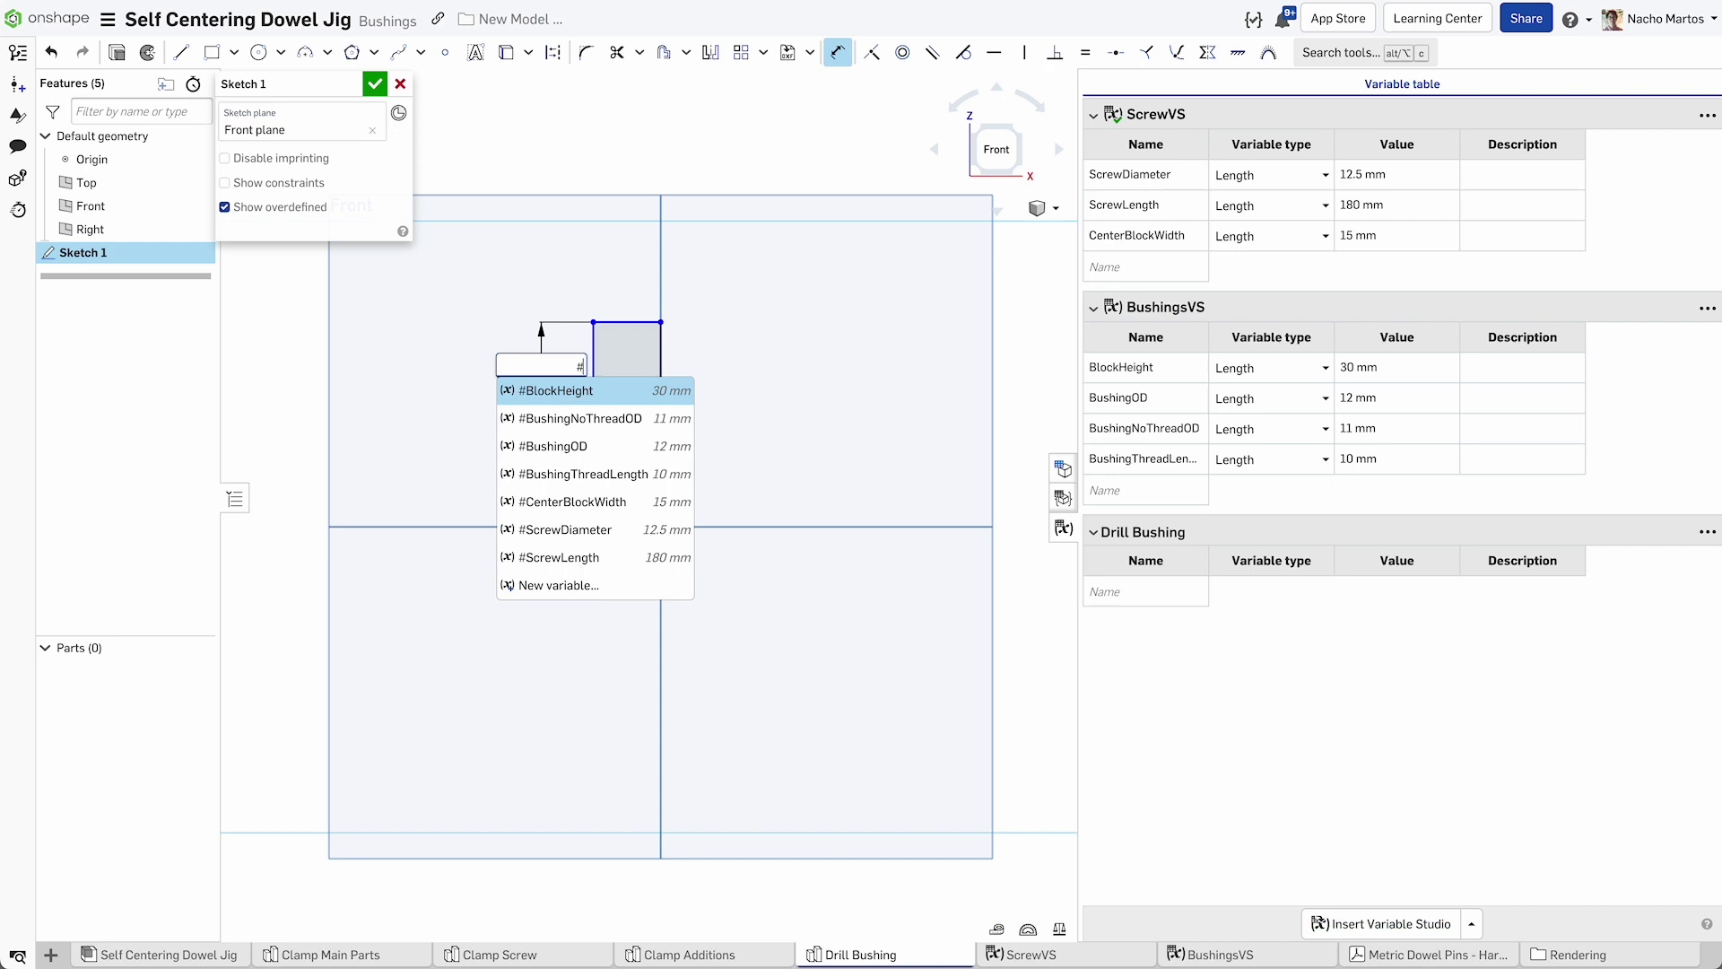
key(Return)
scroll(643, 502, up, 6)
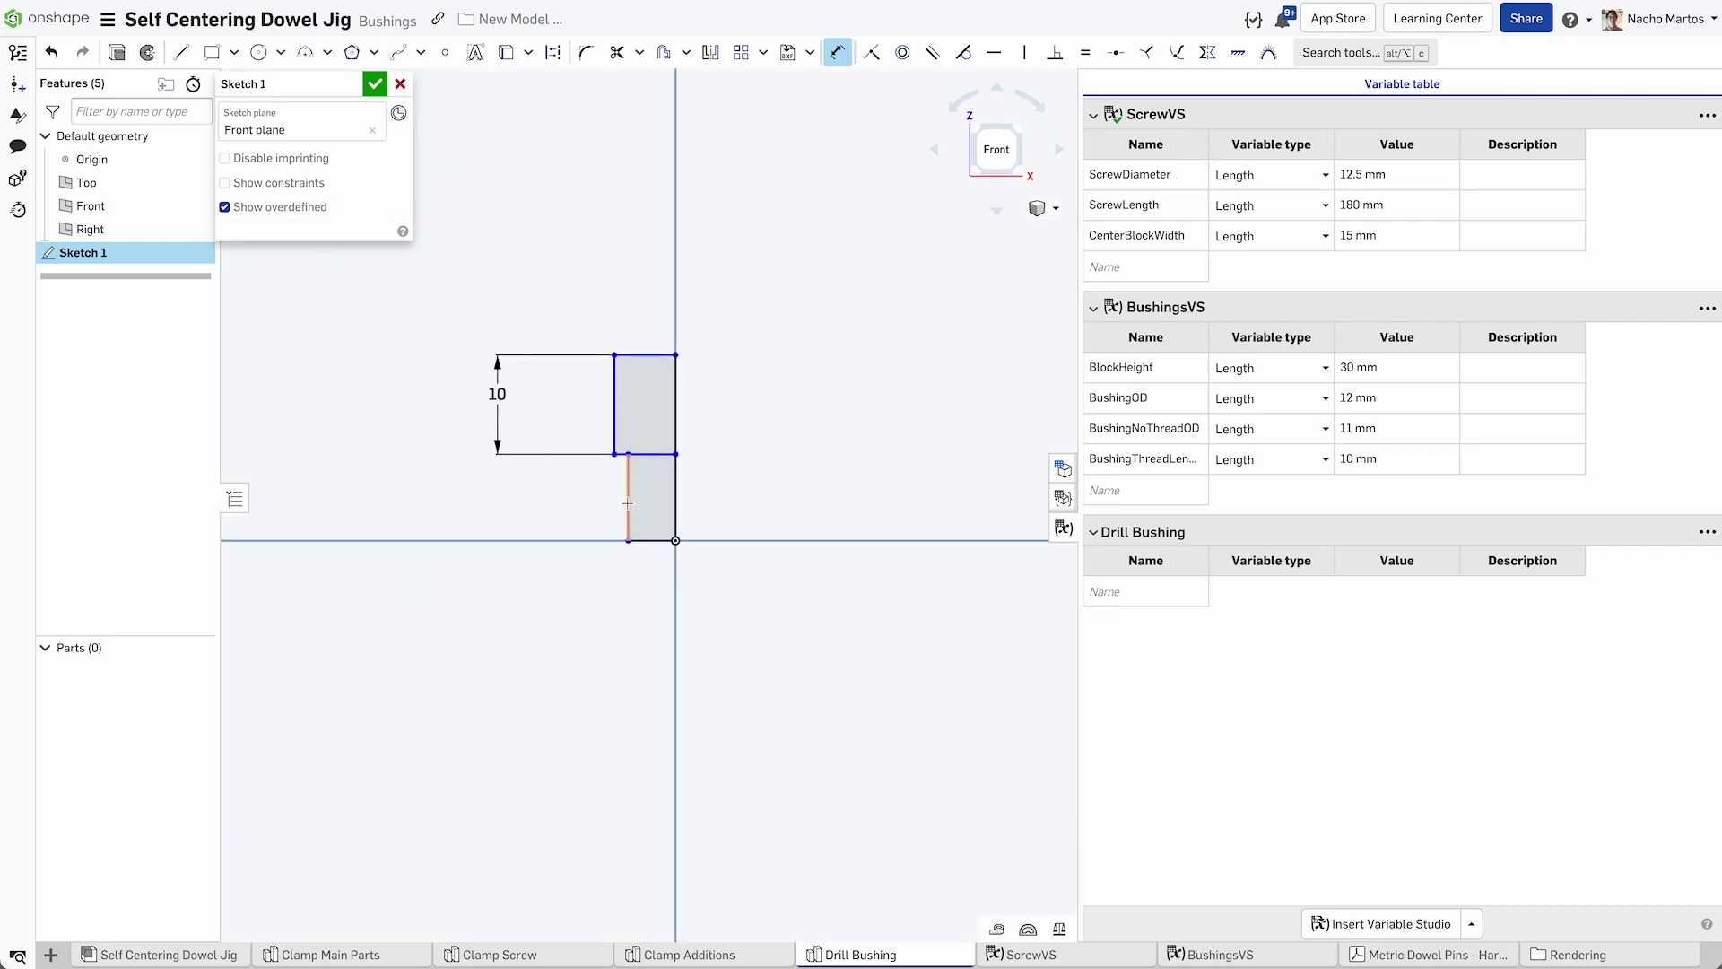
click(666, 267)
click(664, 221)
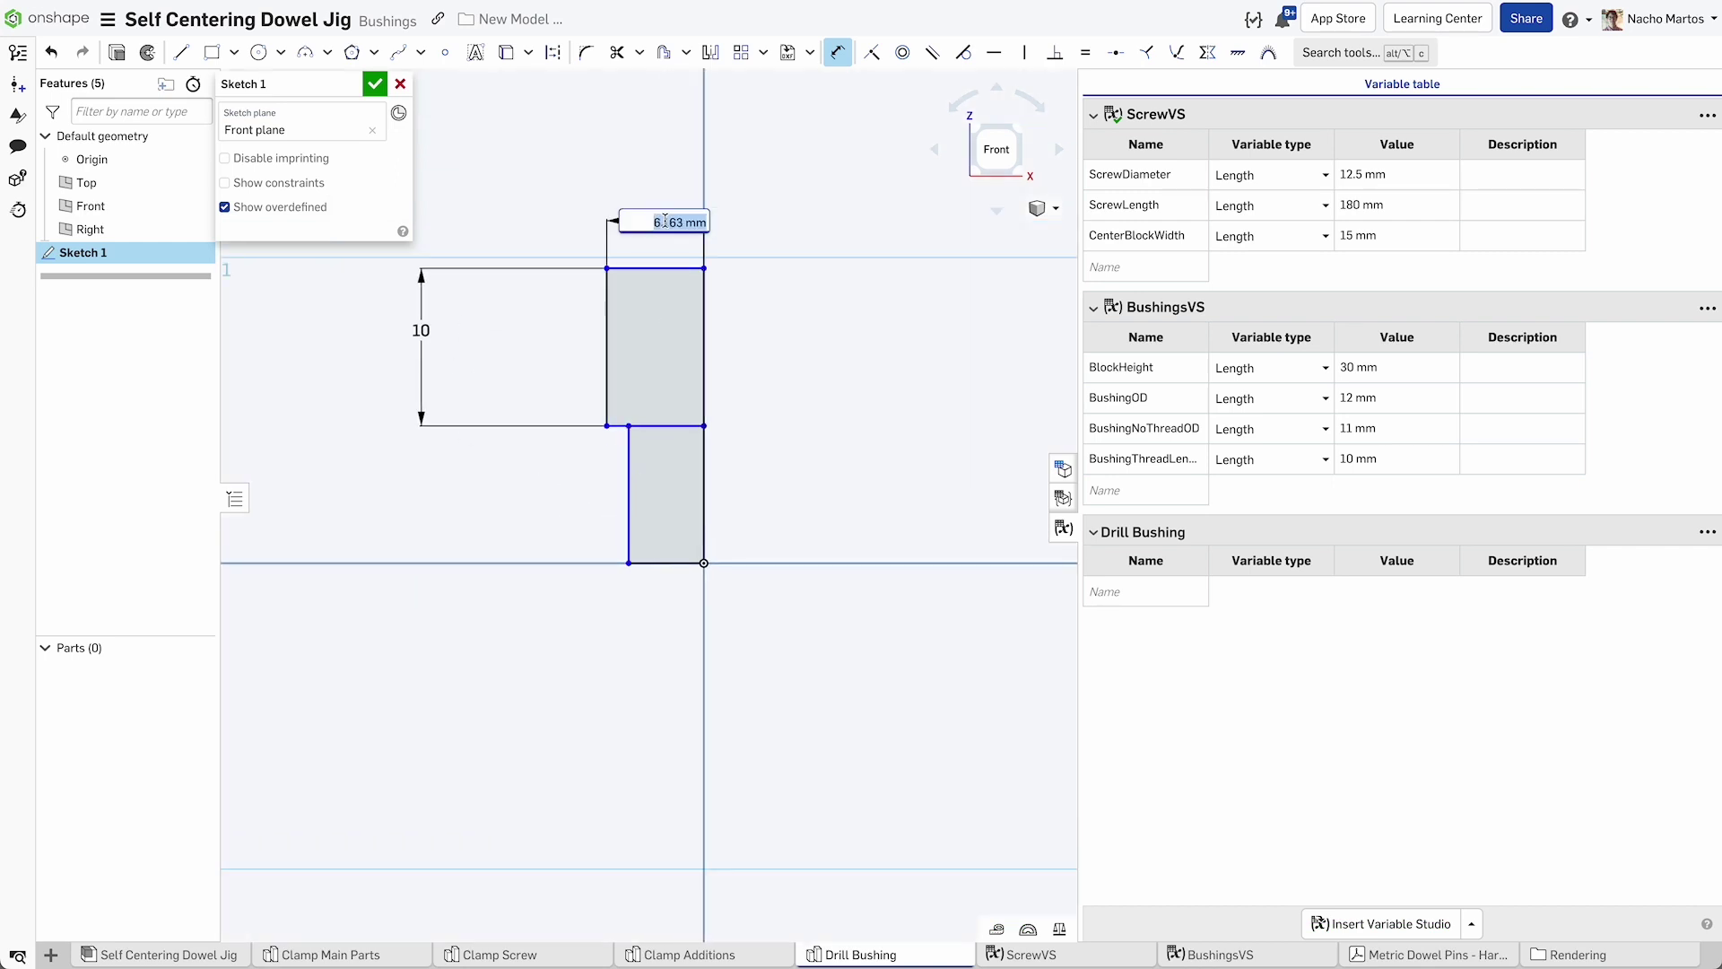
text(#)
key(Down)
key(Down)
key(Return)
text(/2)
key(Return)
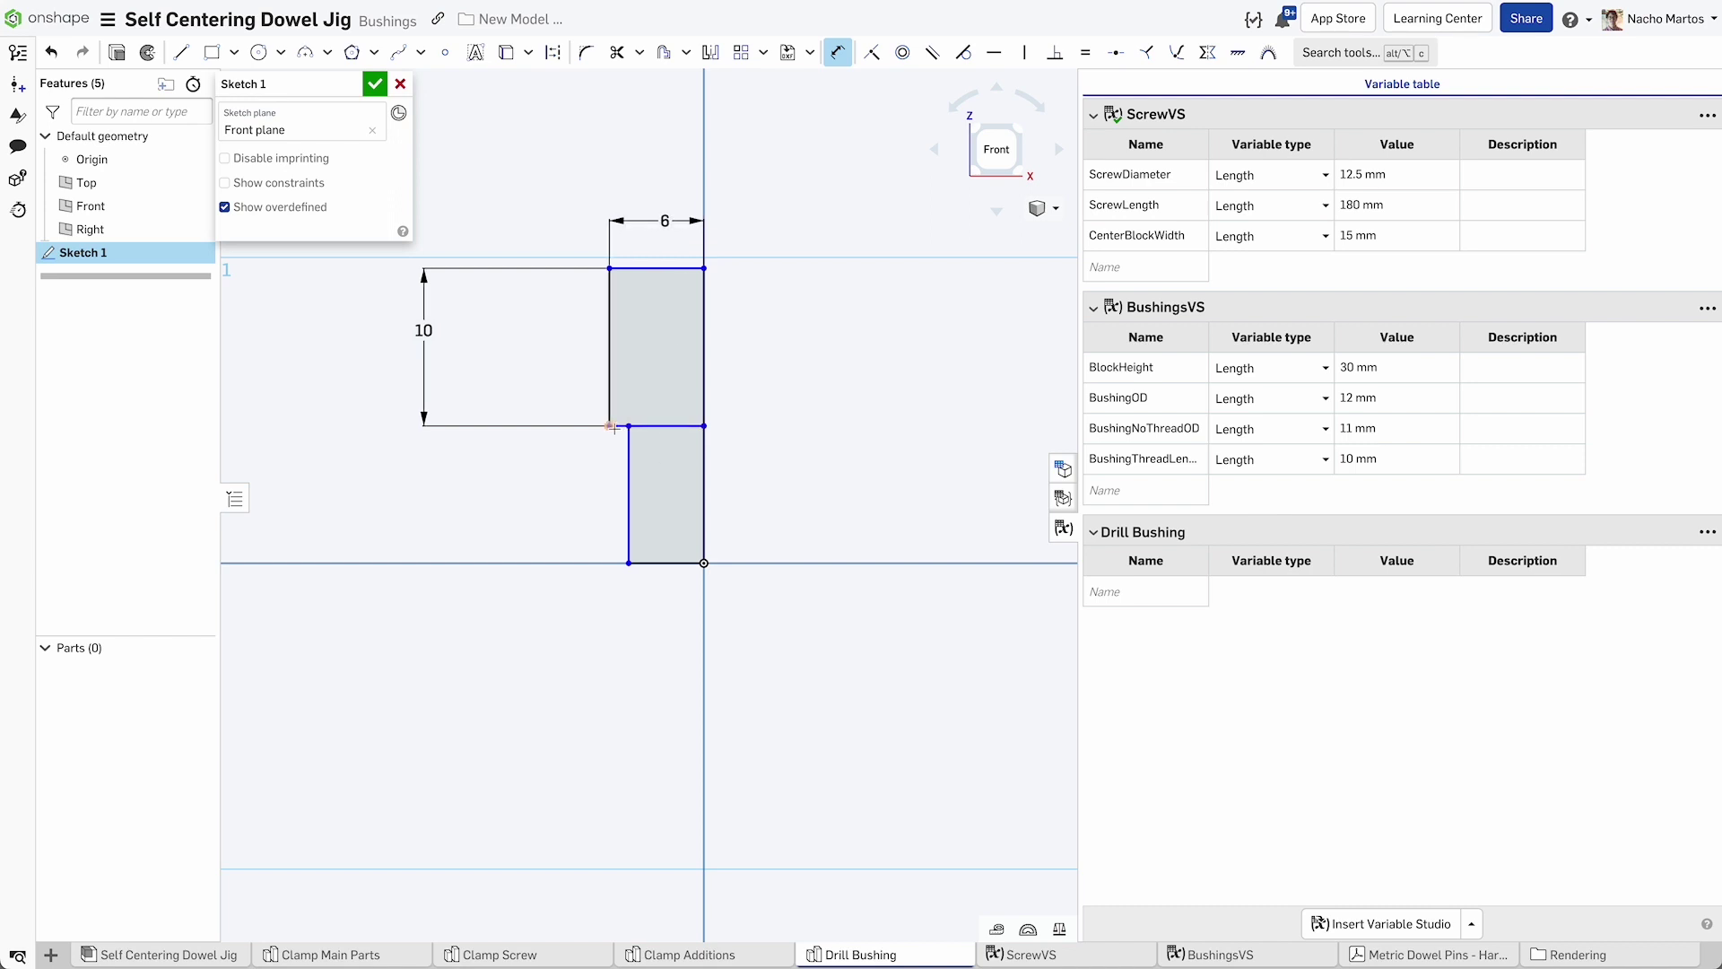
Add the 0.5 offset between rectangles and the #BlockHeight overall height.
click(485, 460)
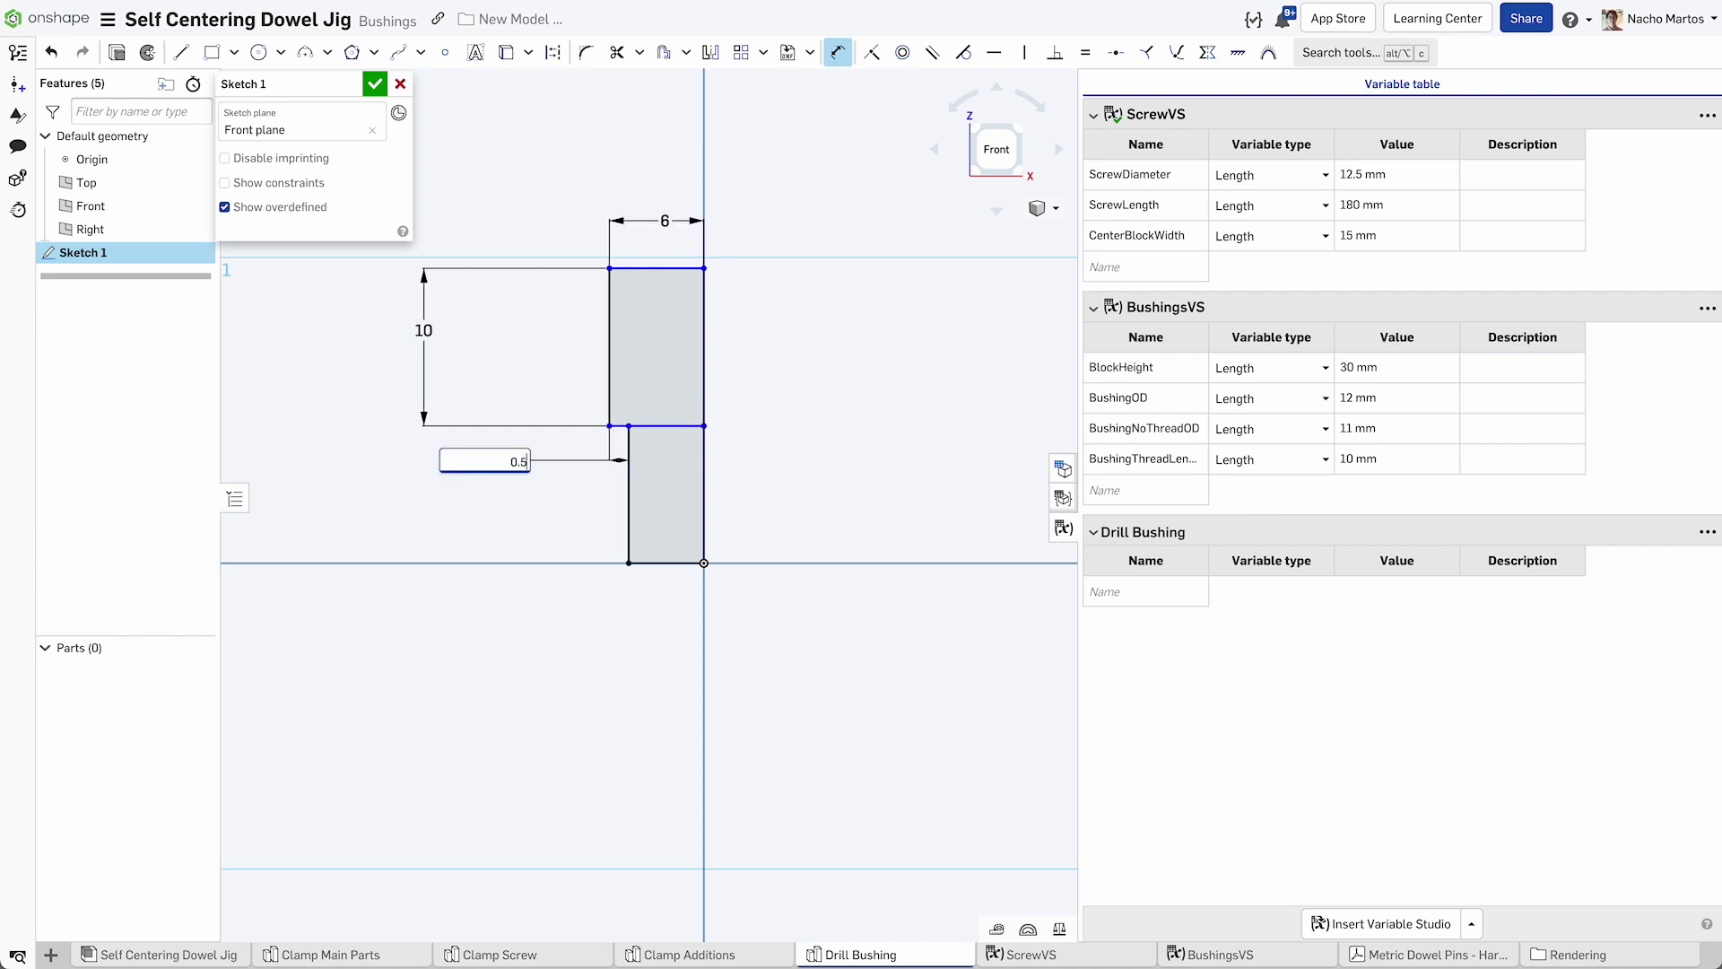
key(Return)
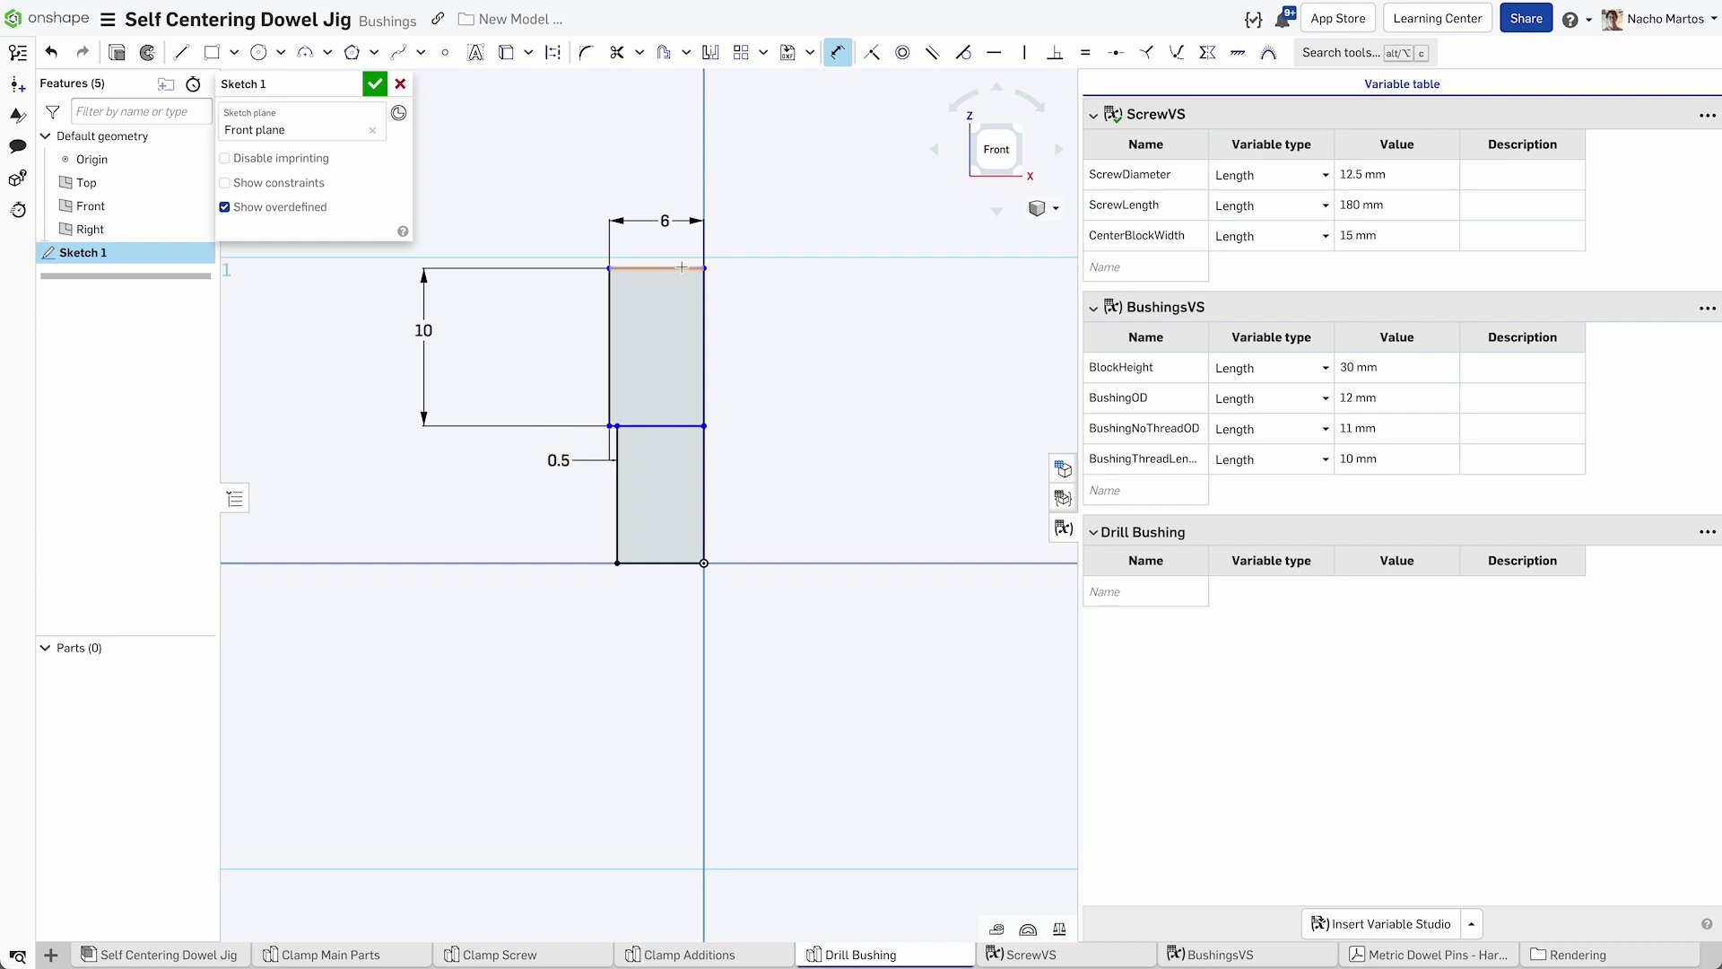
click(729, 562)
click(800, 499)
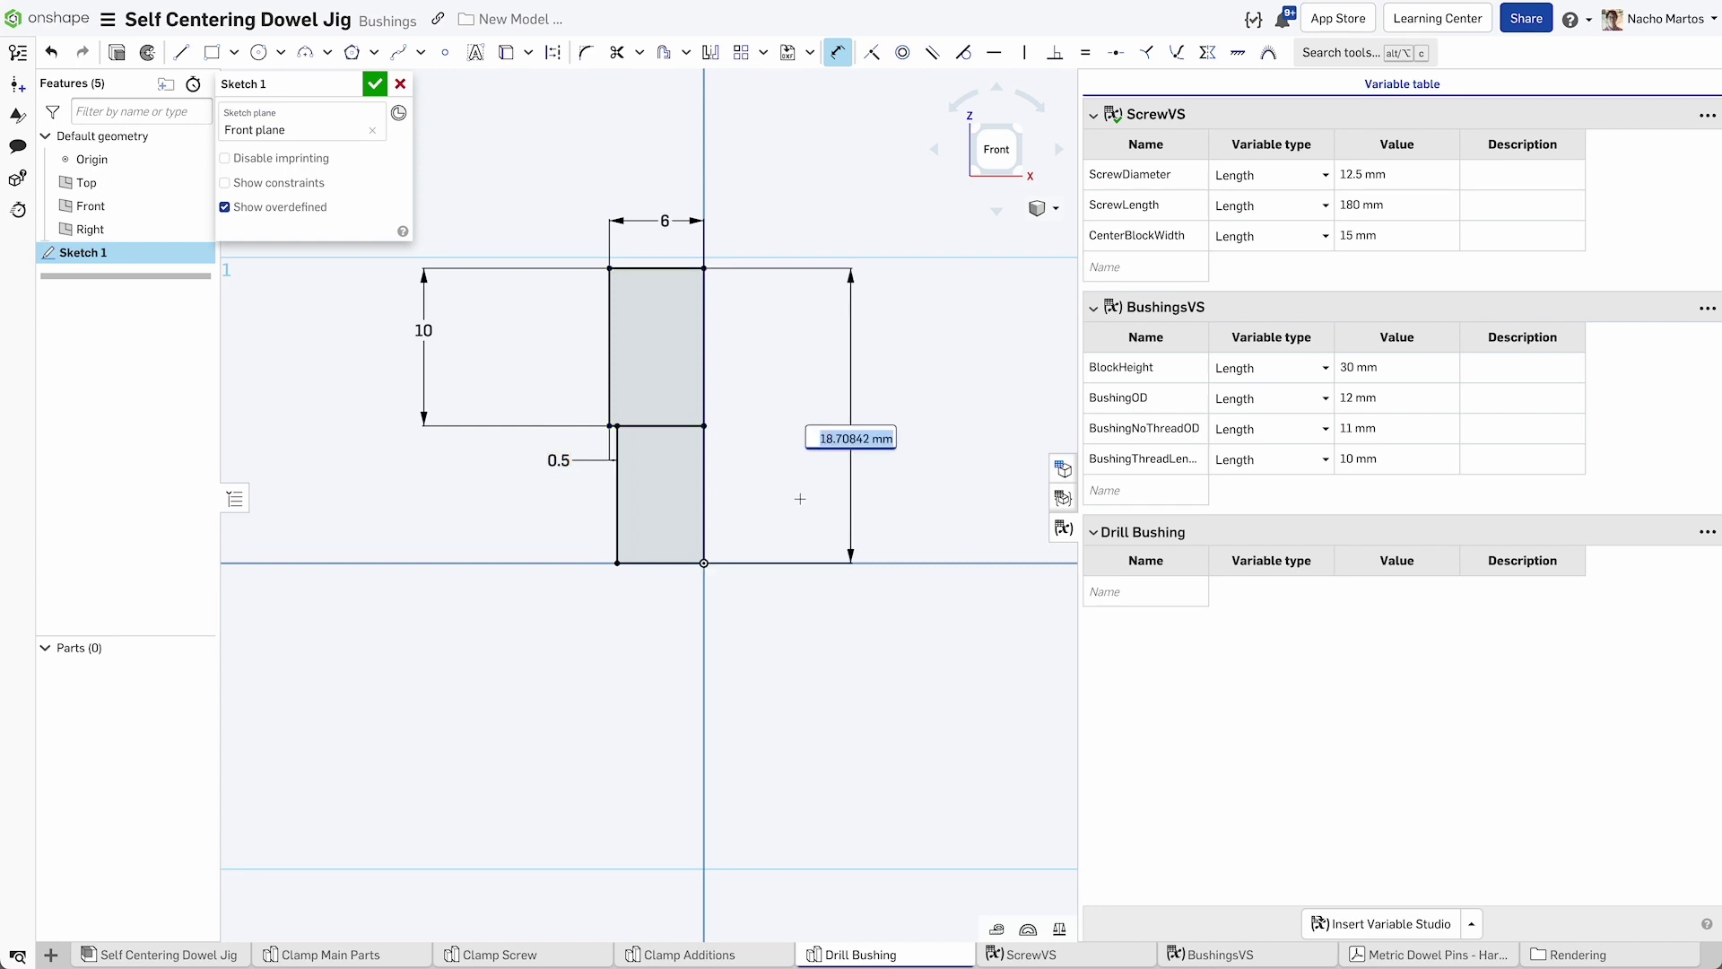
text(#)
key(Return)
key(Return)
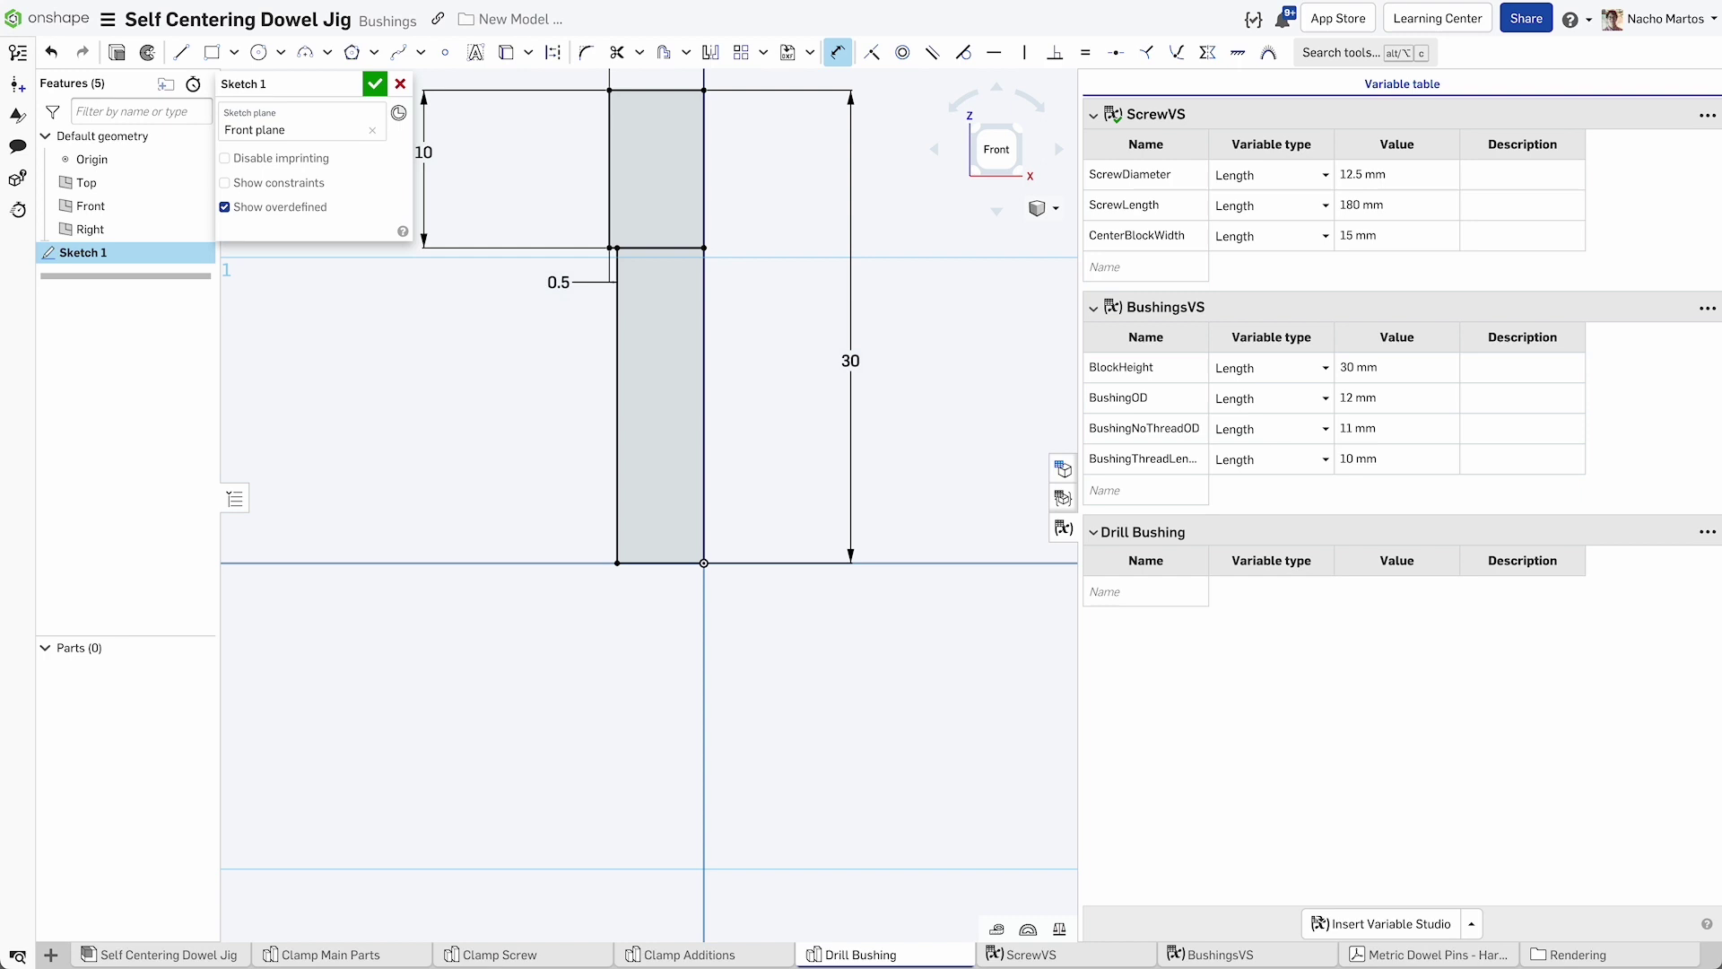
middle_drag(749, 436, 817, 686)
Draw a top rectangle dimensioned 7.5 tall with a 1 overhang, then accept Sketch 1.
key(s)
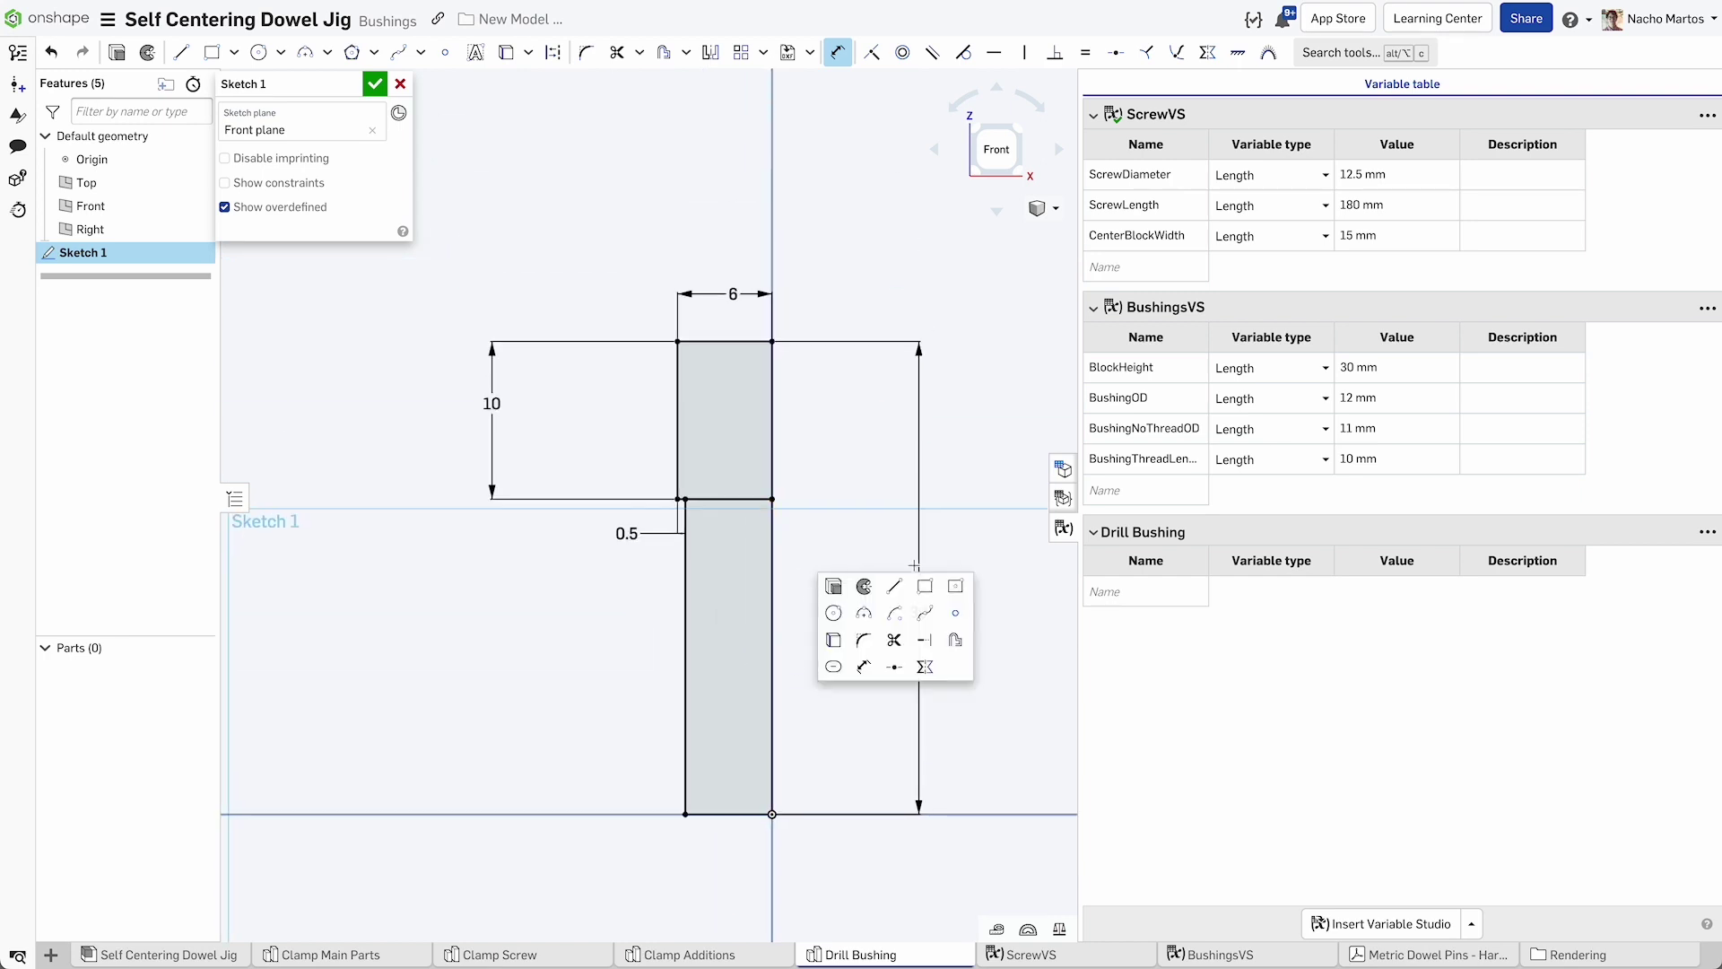
click(870, 479)
click(771, 341)
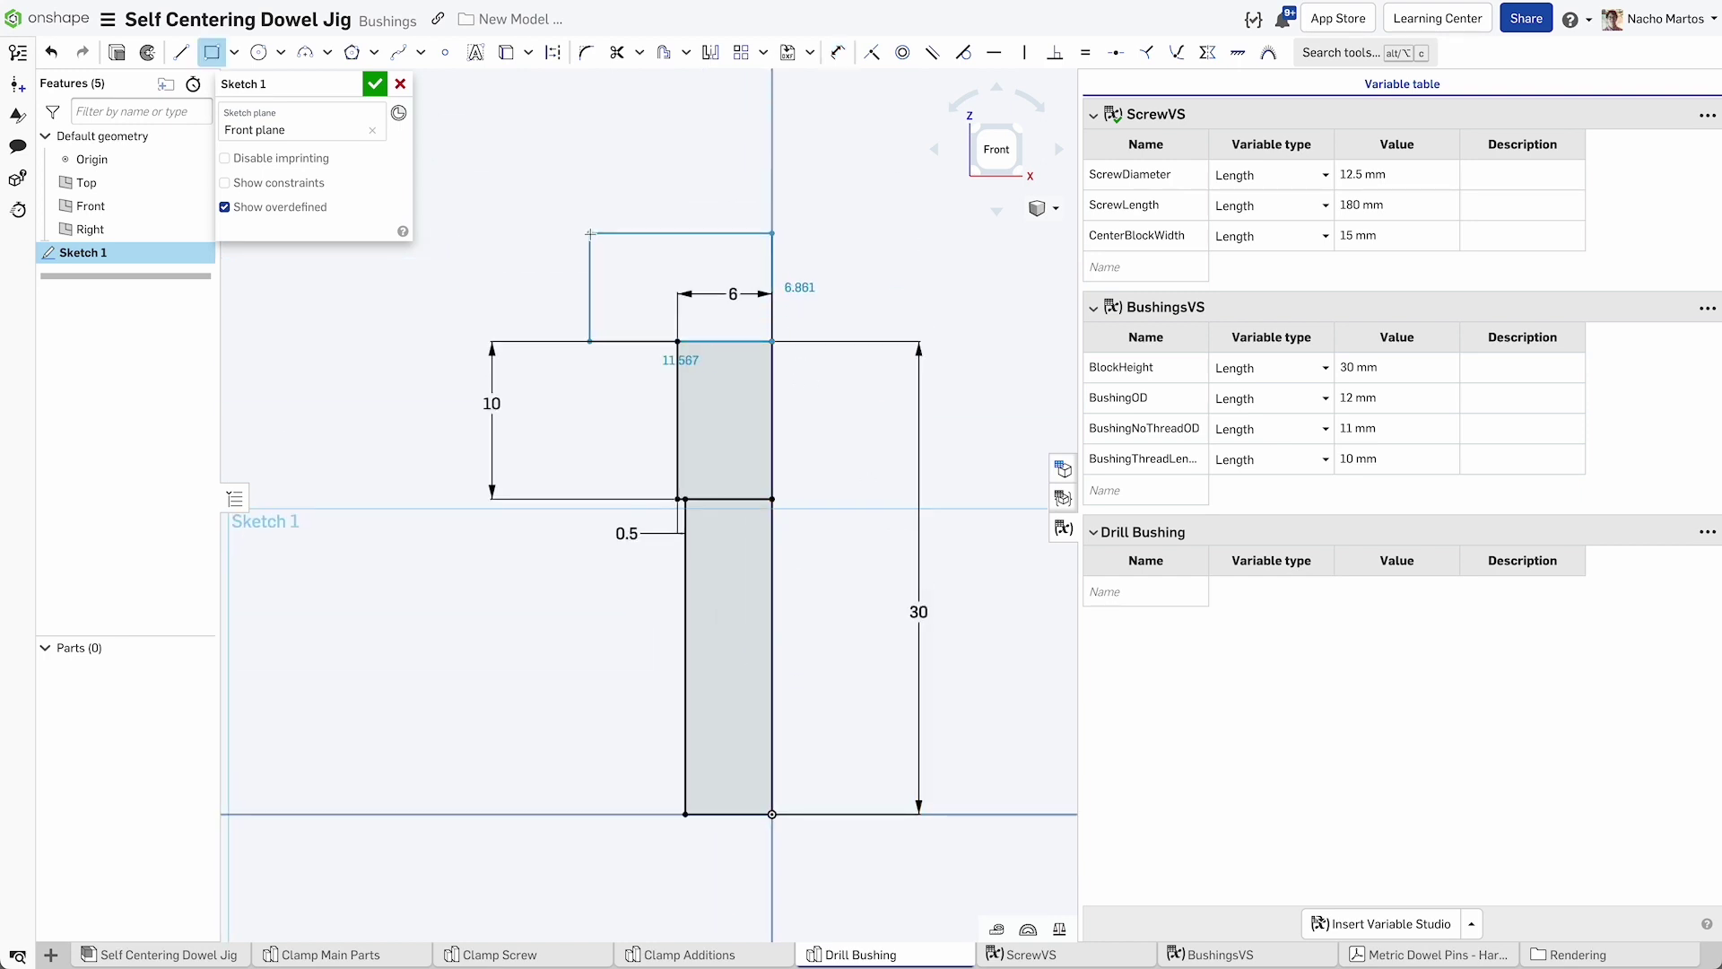
key(d)
click(589, 287)
click(542, 291)
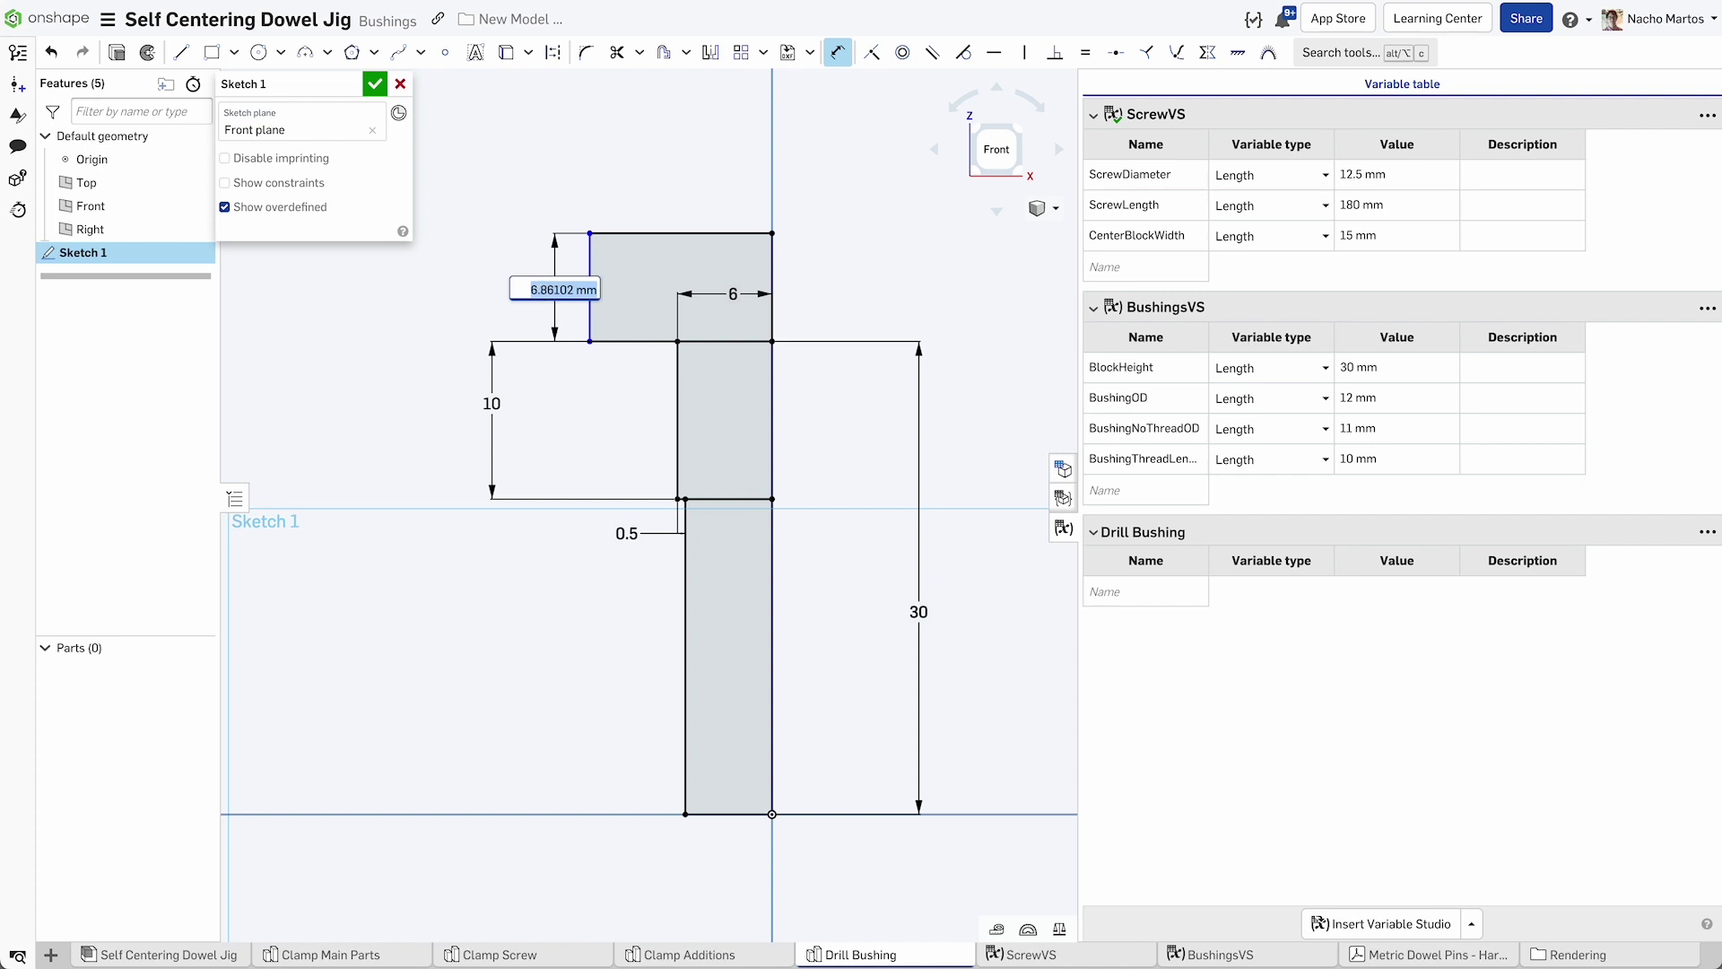
text(7.5)
key(Return)
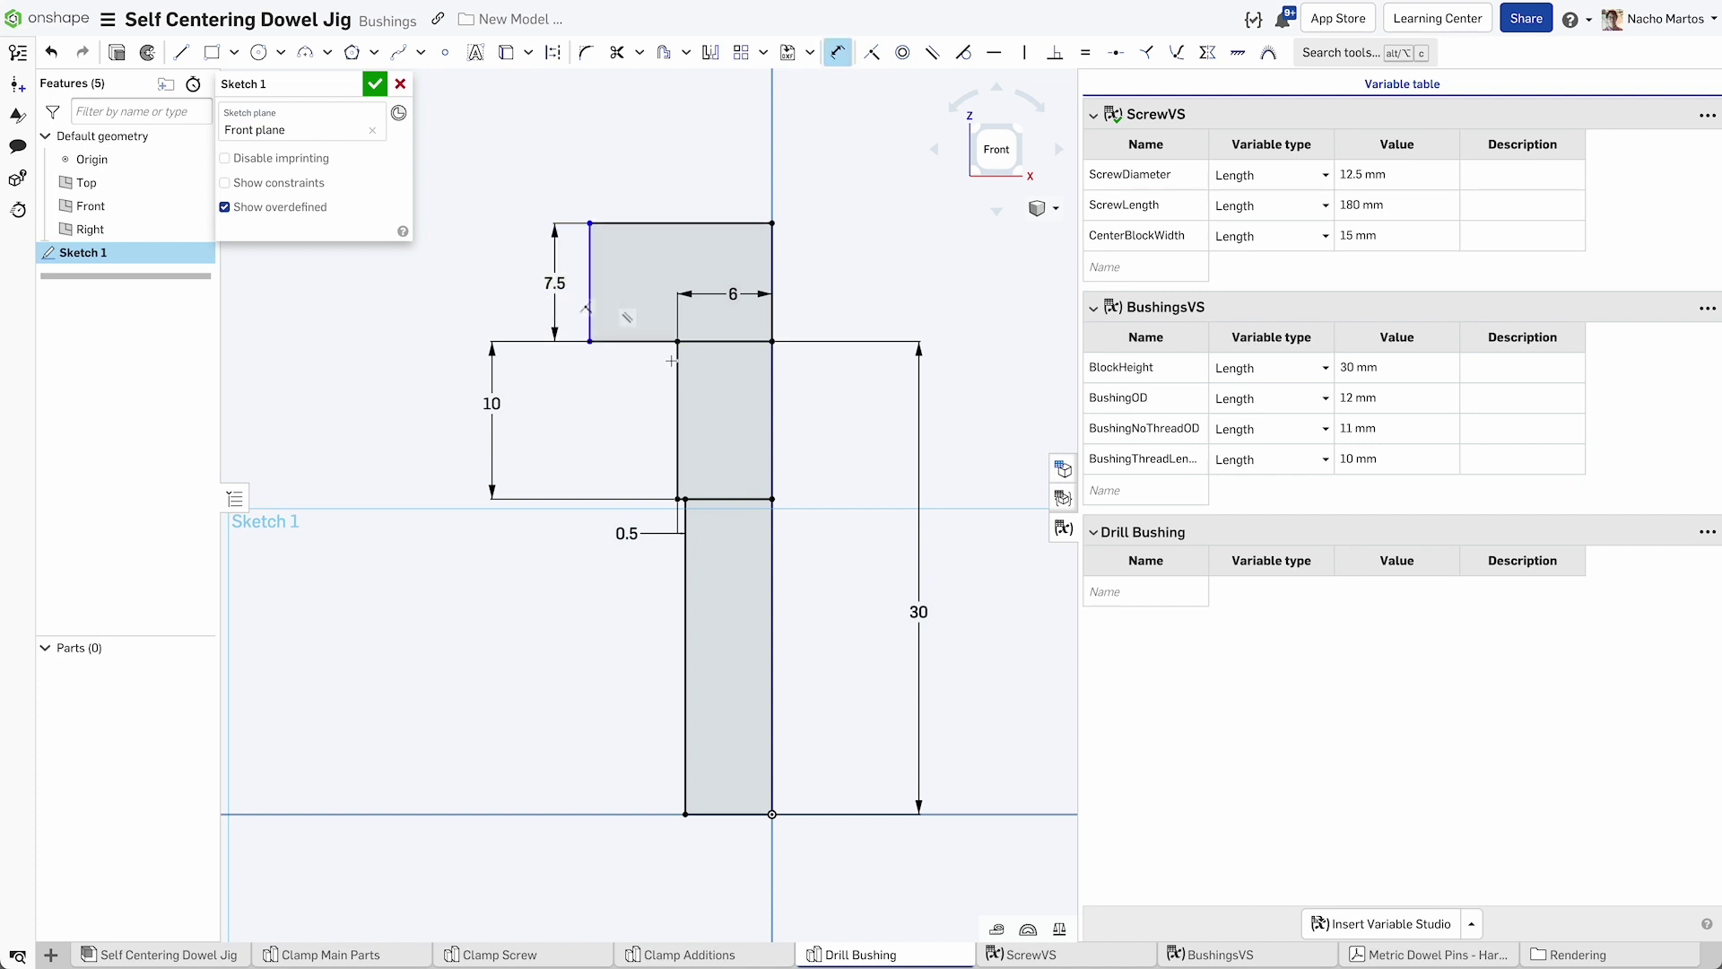
click(632, 363)
text(1)
key(Return)
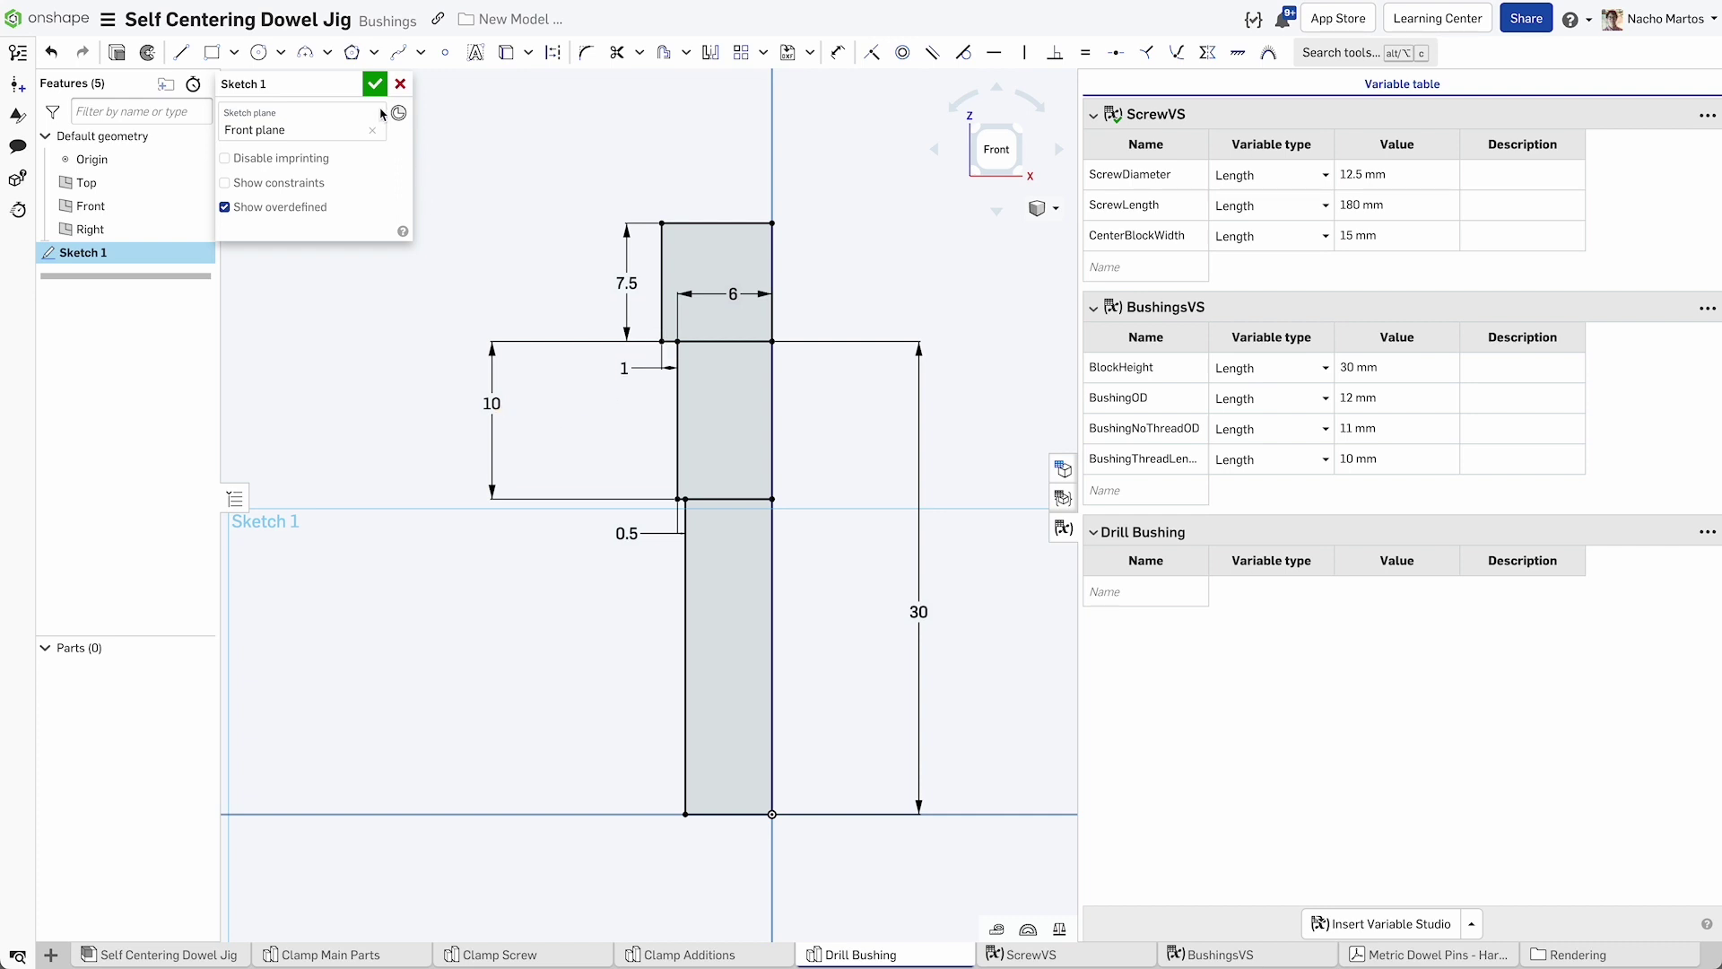
click(375, 84)
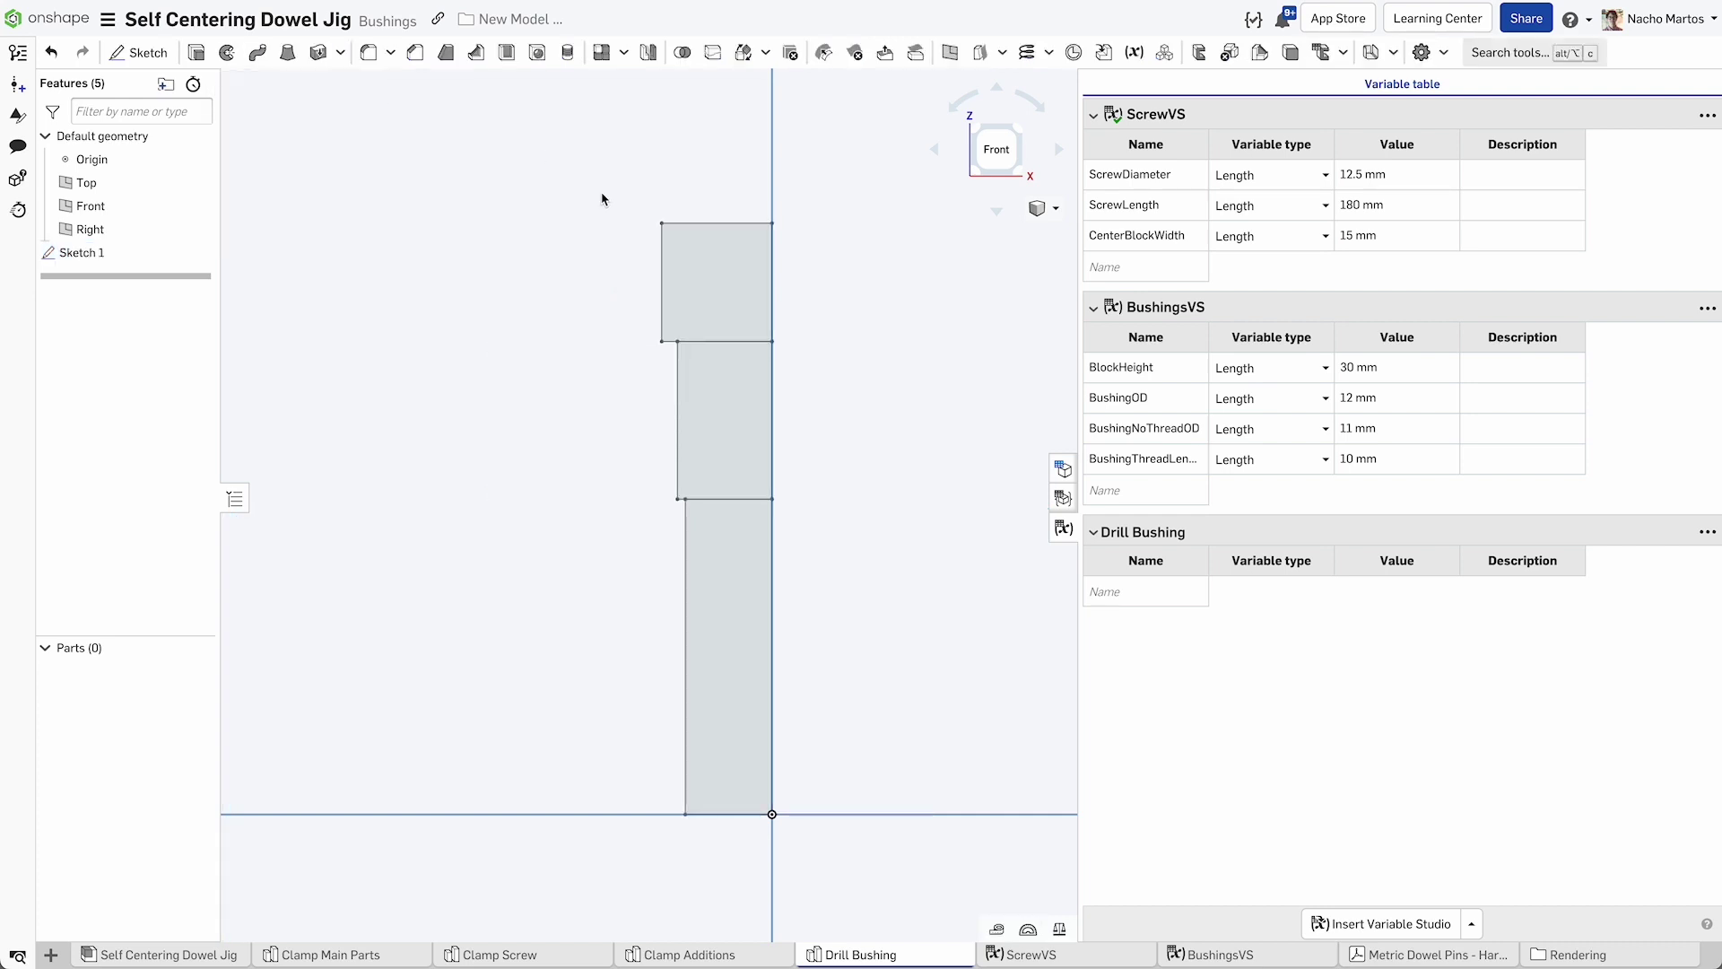
Revolve the sketch regions about the central vertical edge into a solid bushing.
click(231, 54)
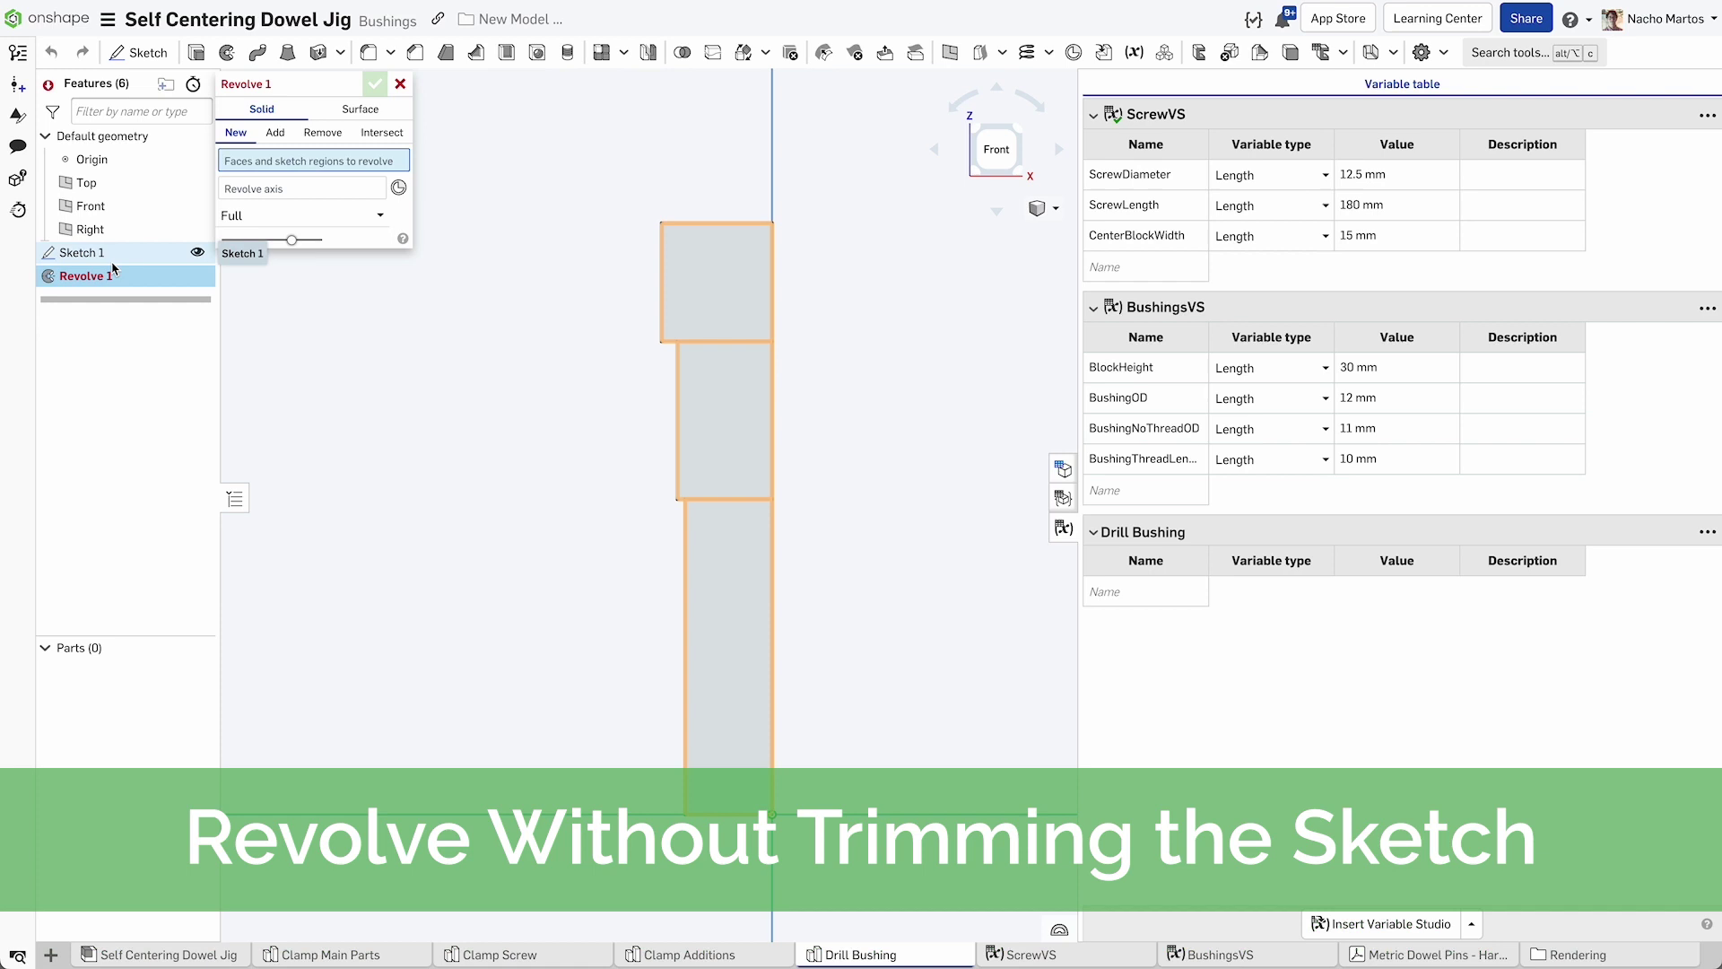
click(112, 262)
click(771, 260)
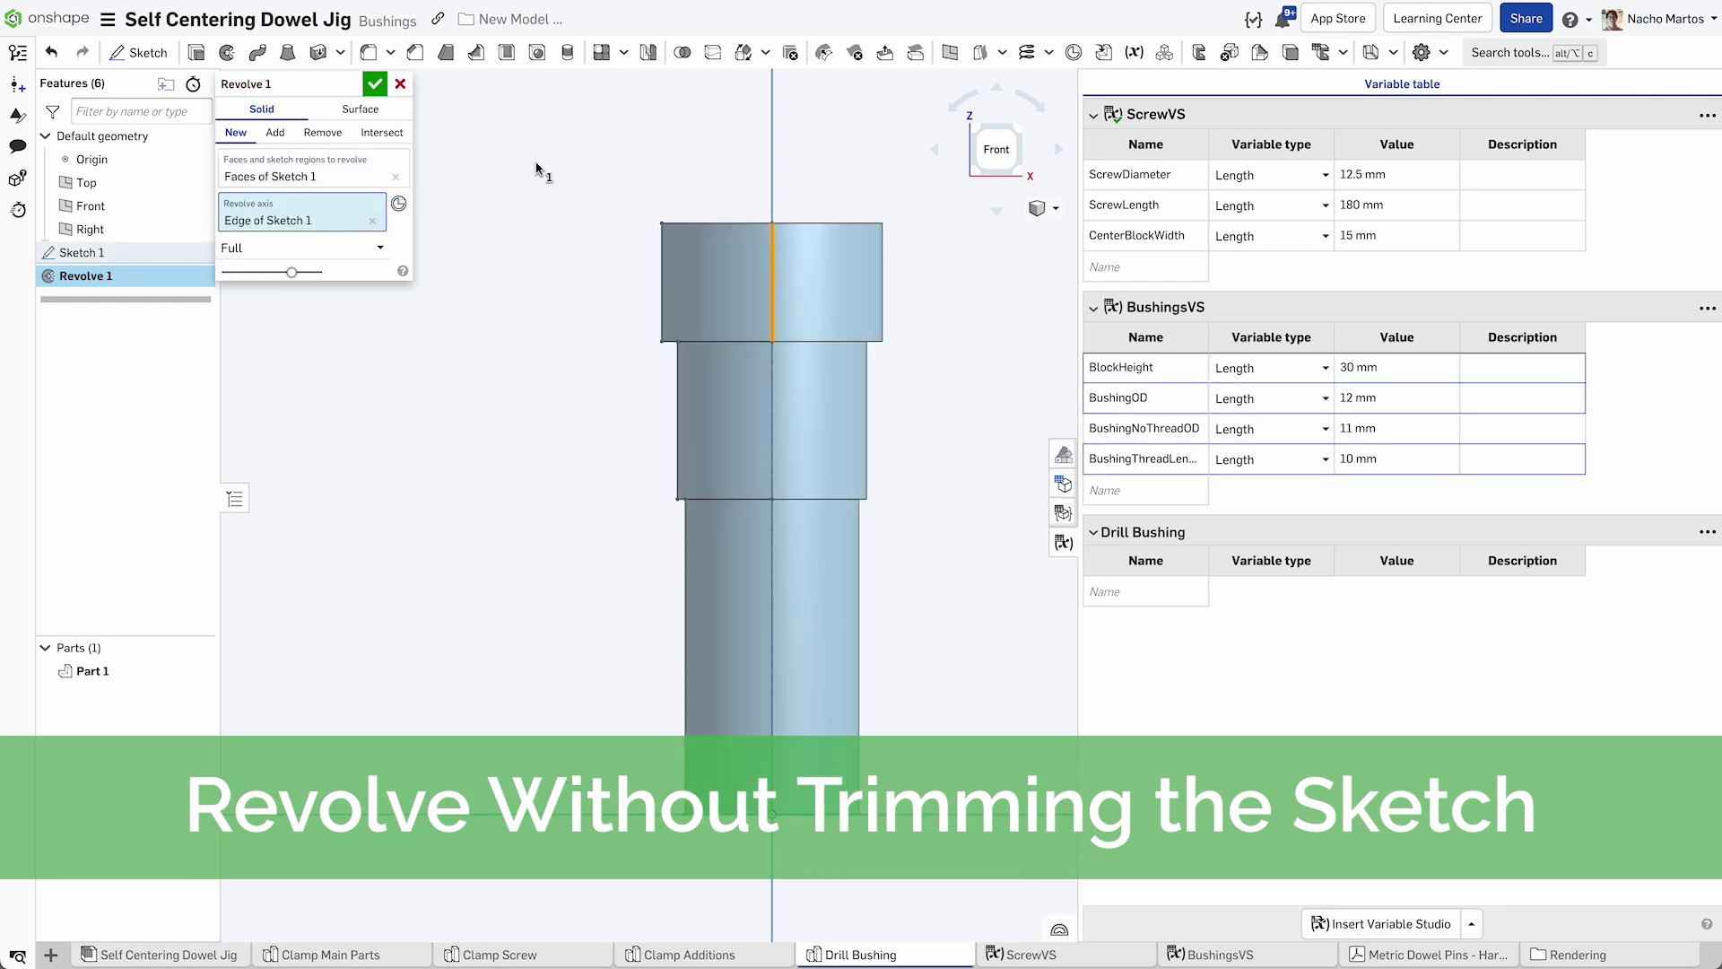
click(375, 85)
Add a through hole centred on the bushing's top face.
key(shift+7)
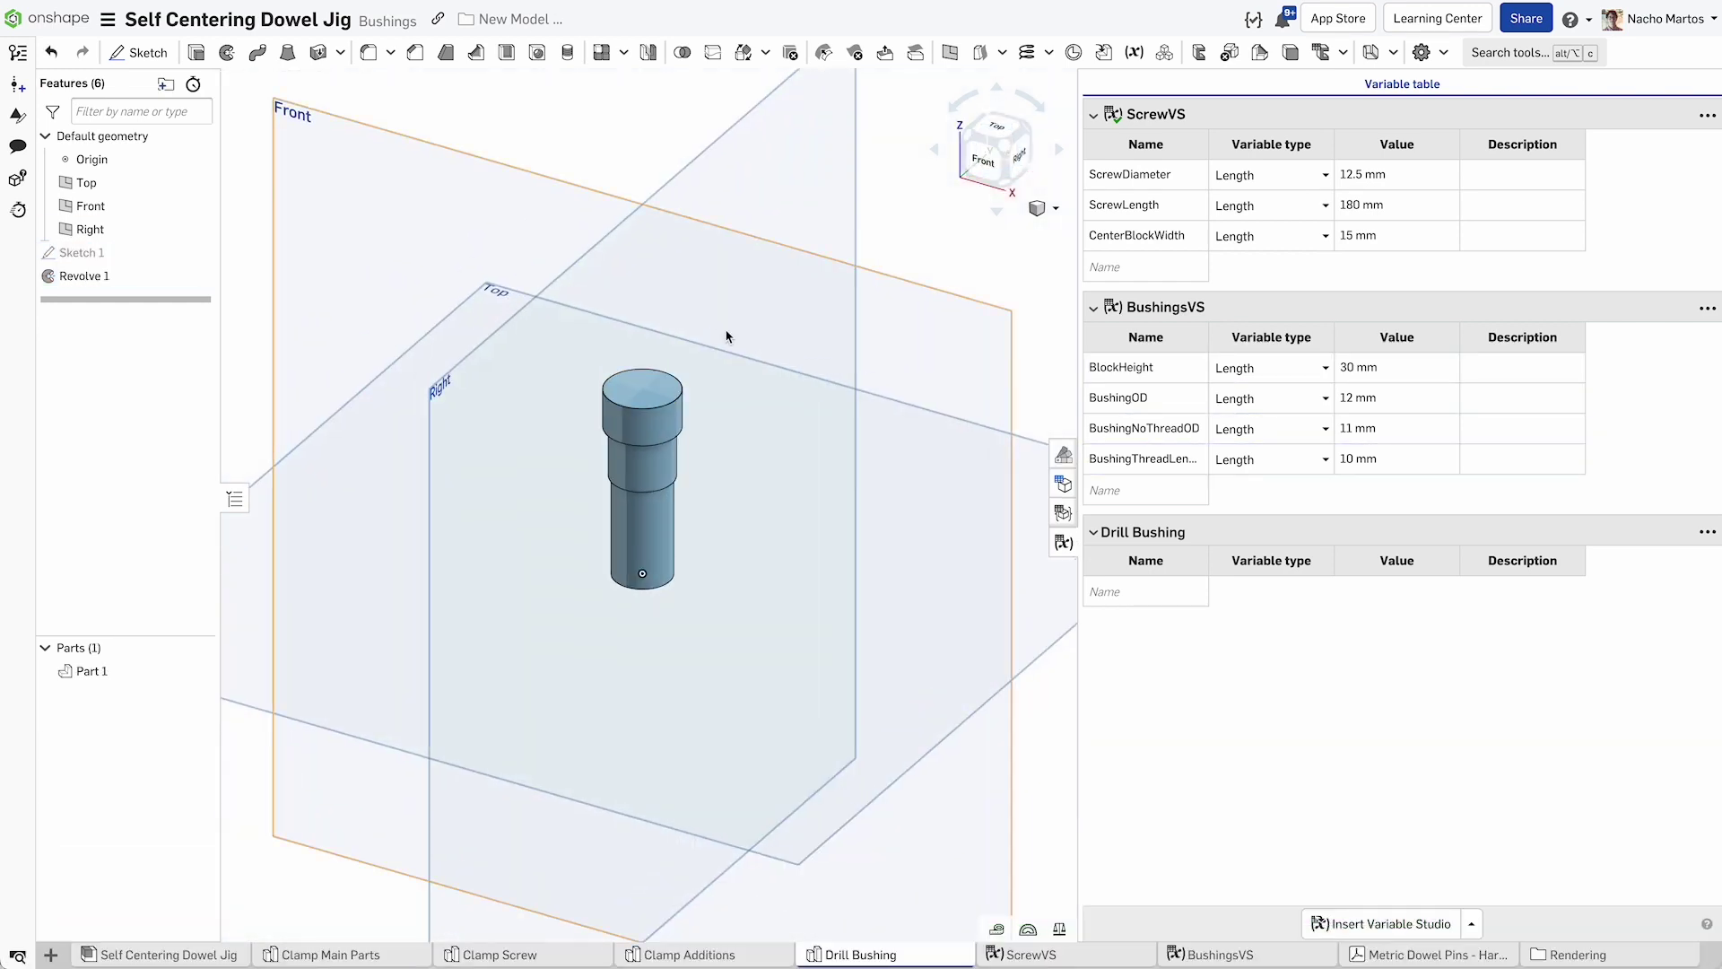
scroll(656, 384, up, 5)
middle_drag(655, 384, 711, 333)
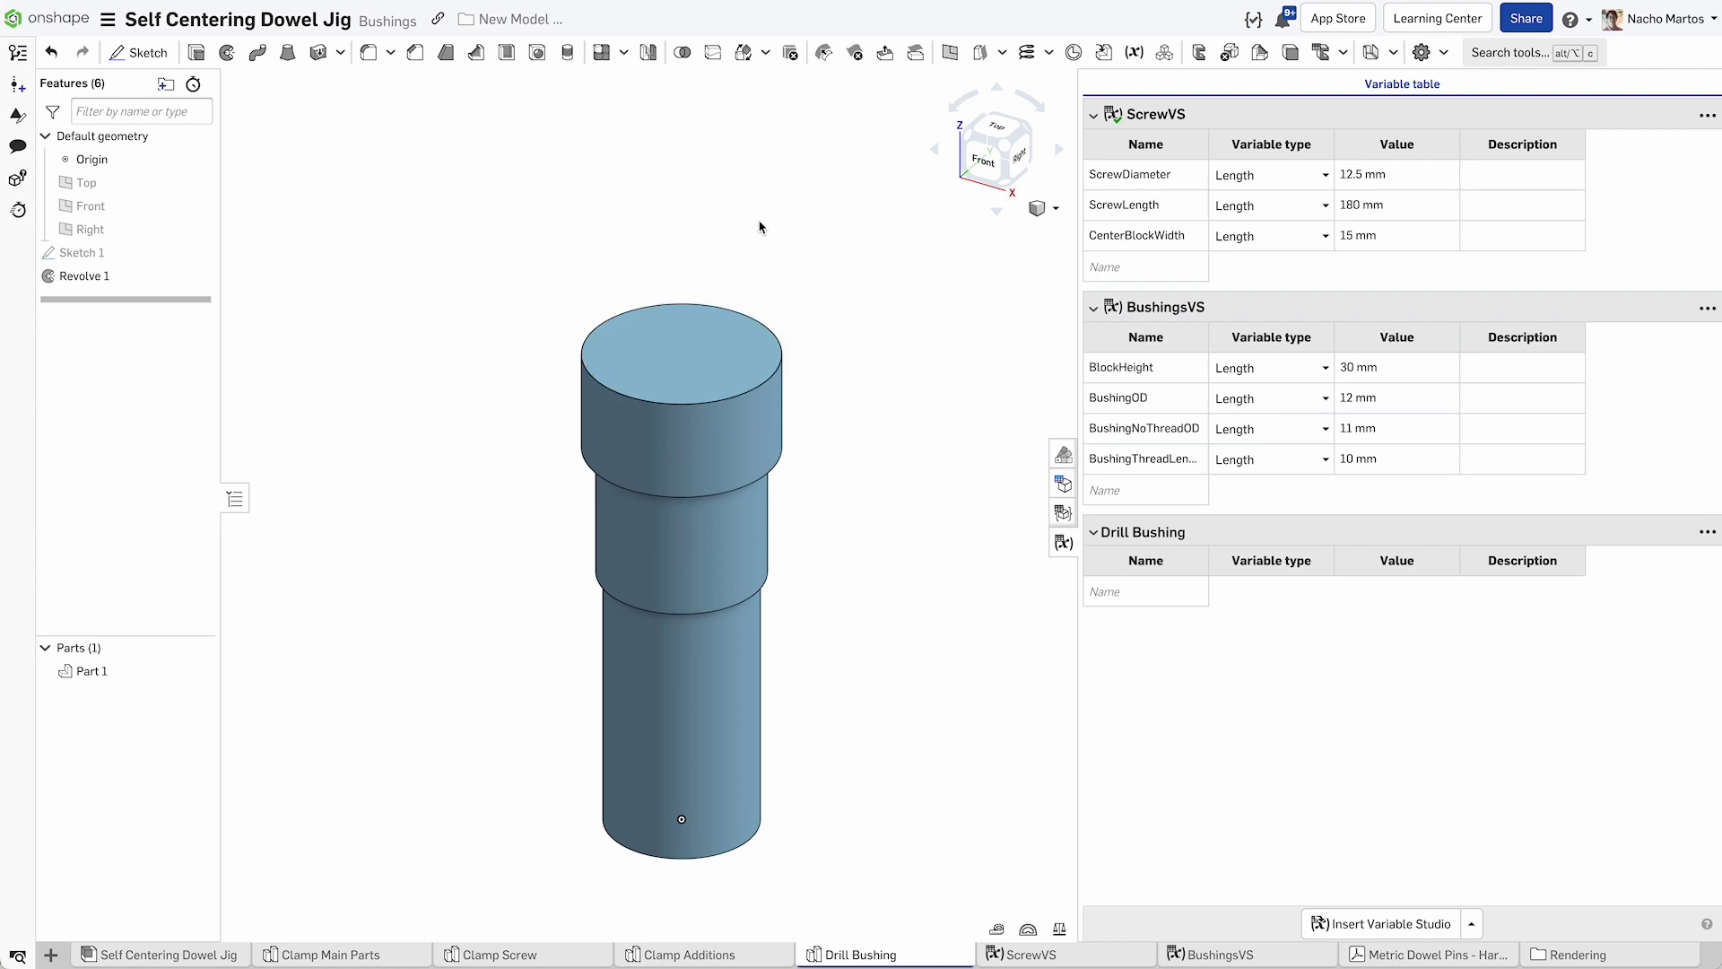
click(537, 56)
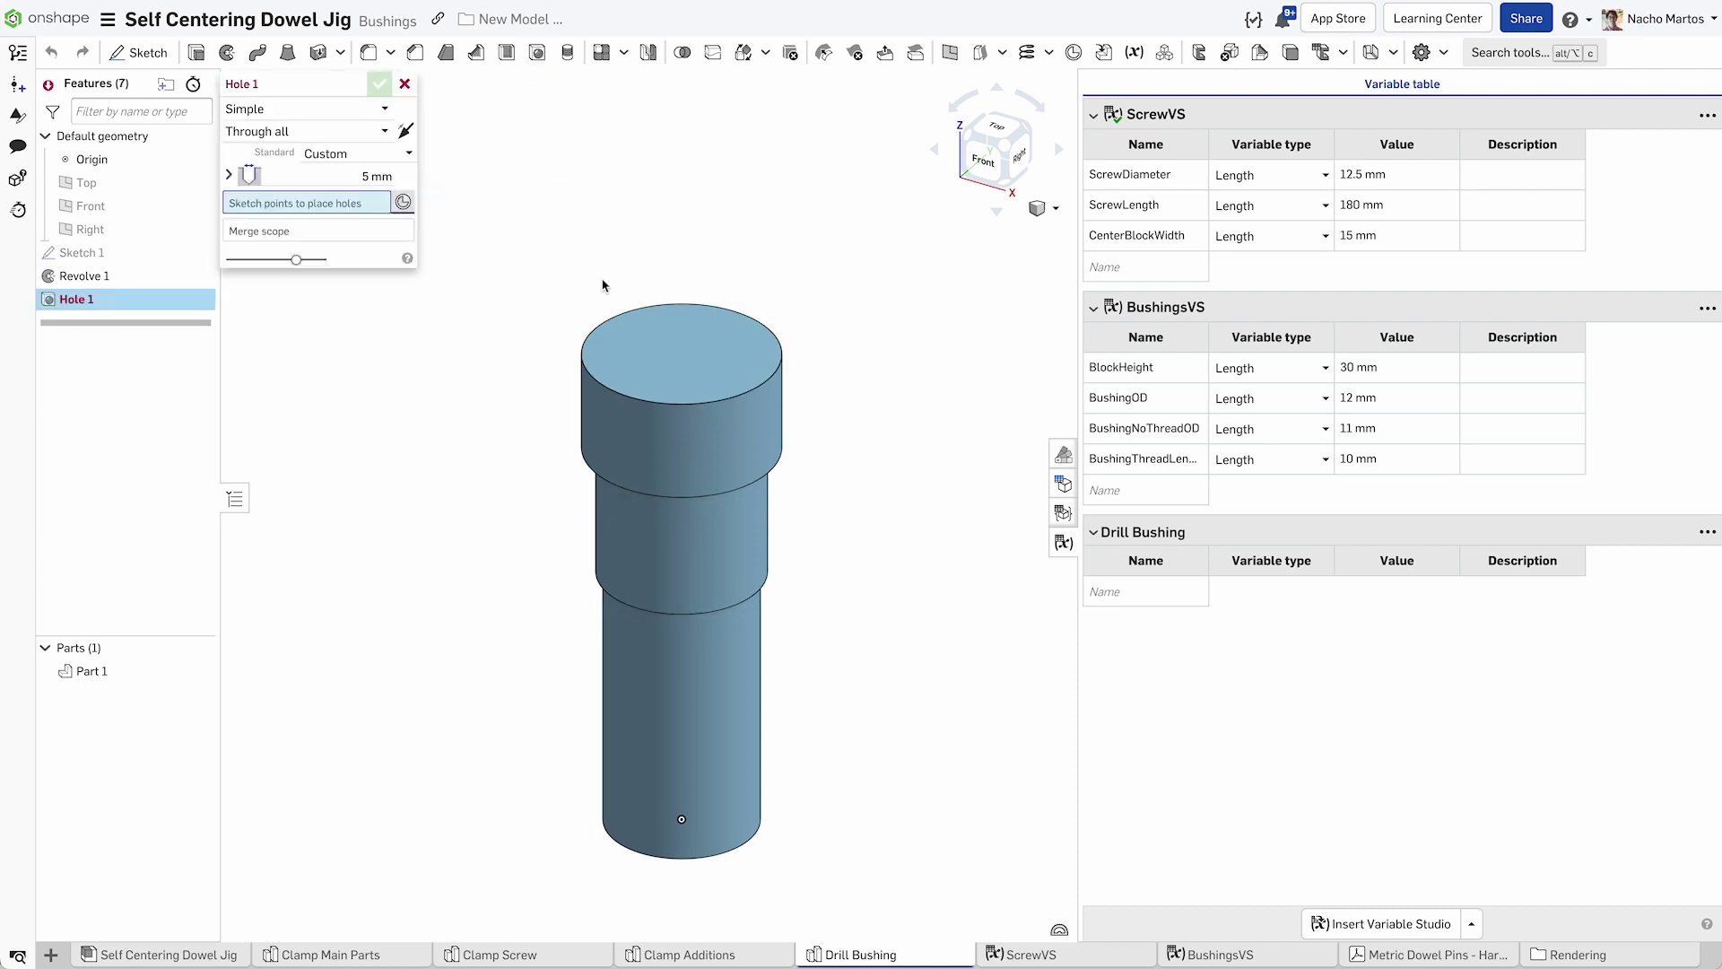
click(682, 354)
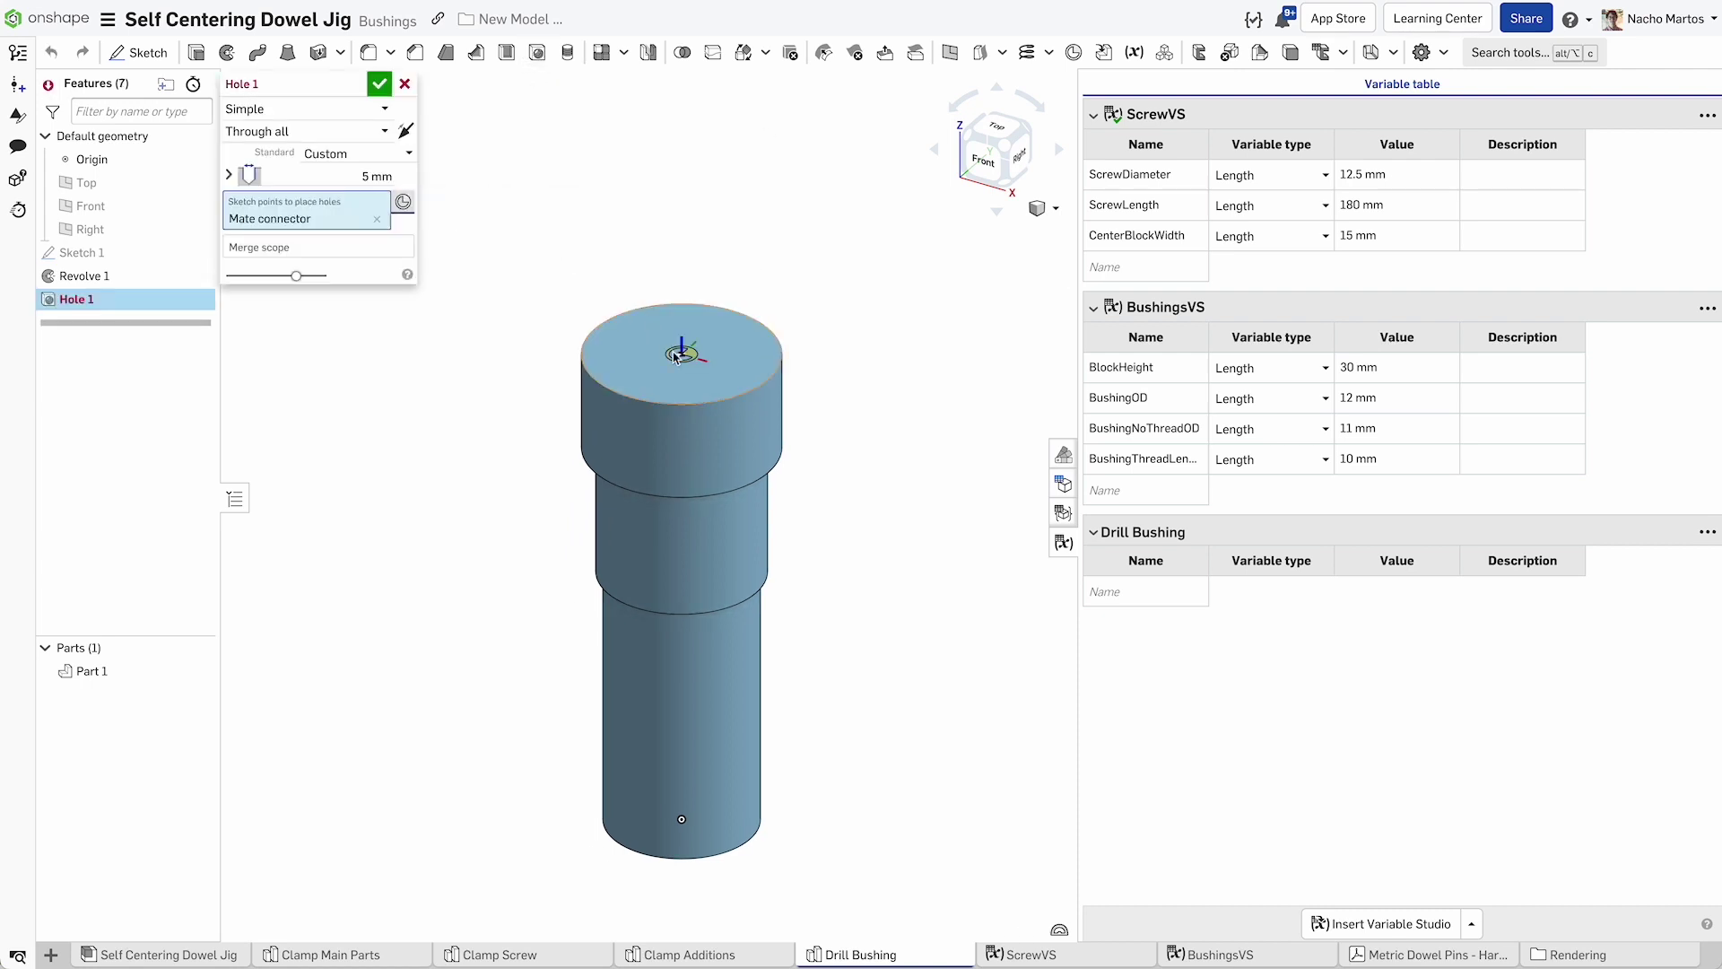
click(380, 83)
Name the configuration Bushing Size and add rows M5, M6 and M8.
click(1063, 468)
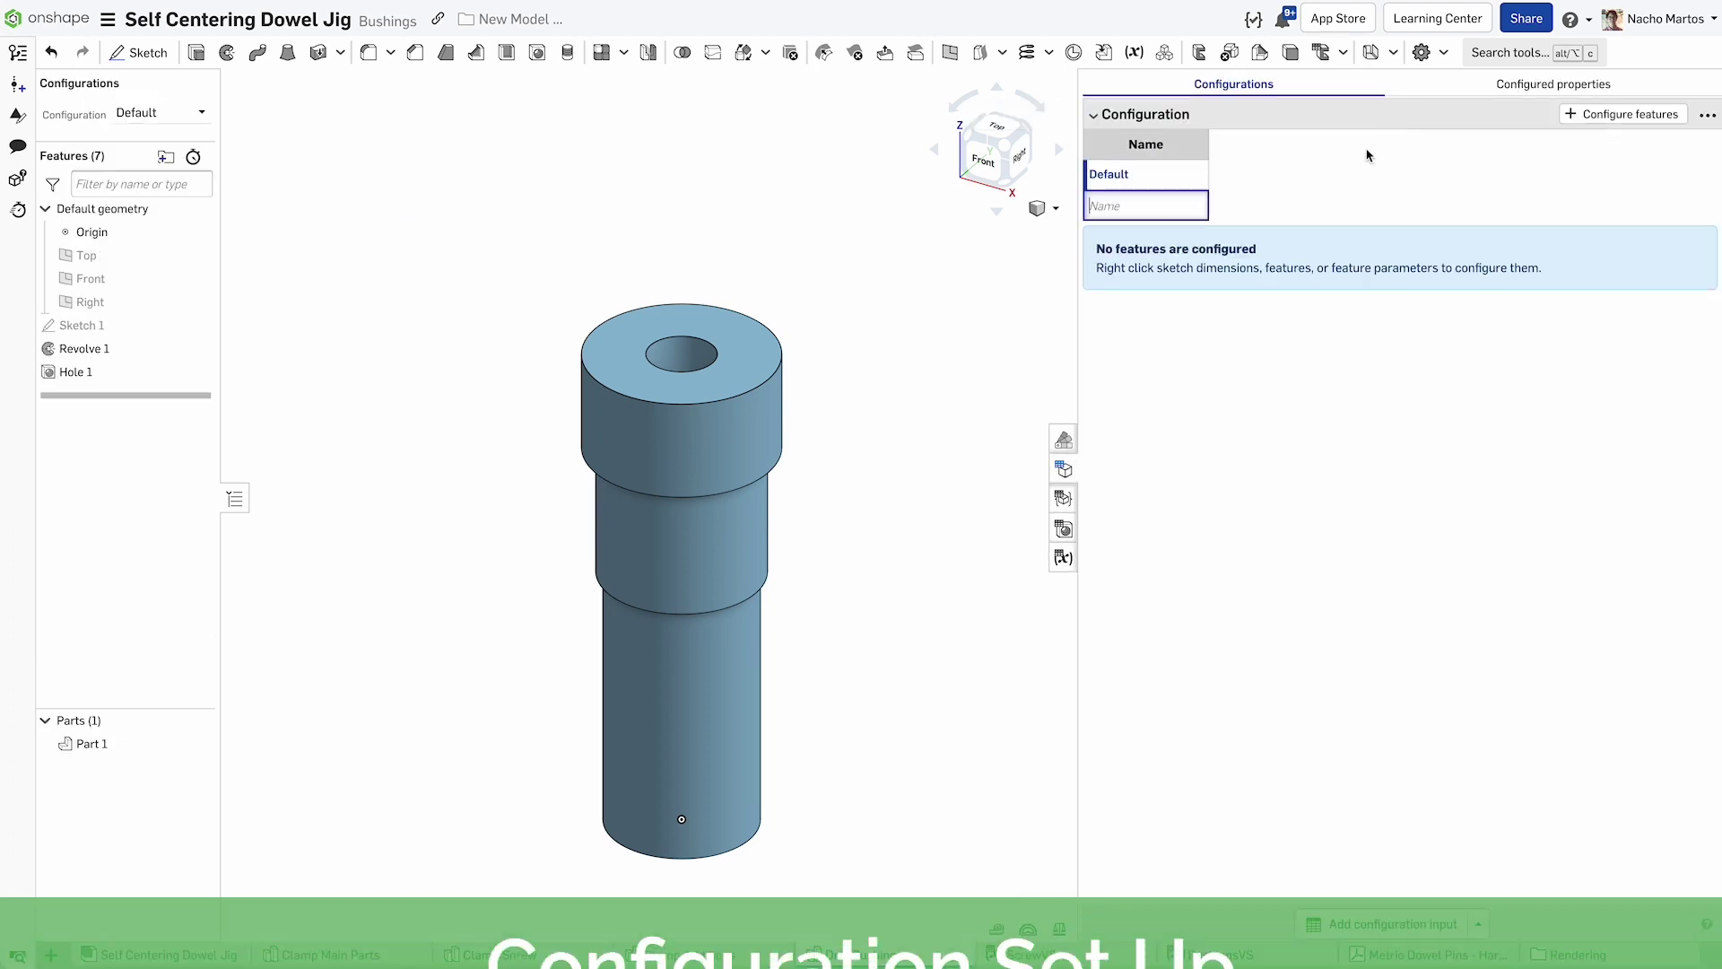
double_click(1146, 114)
text(Hole S)
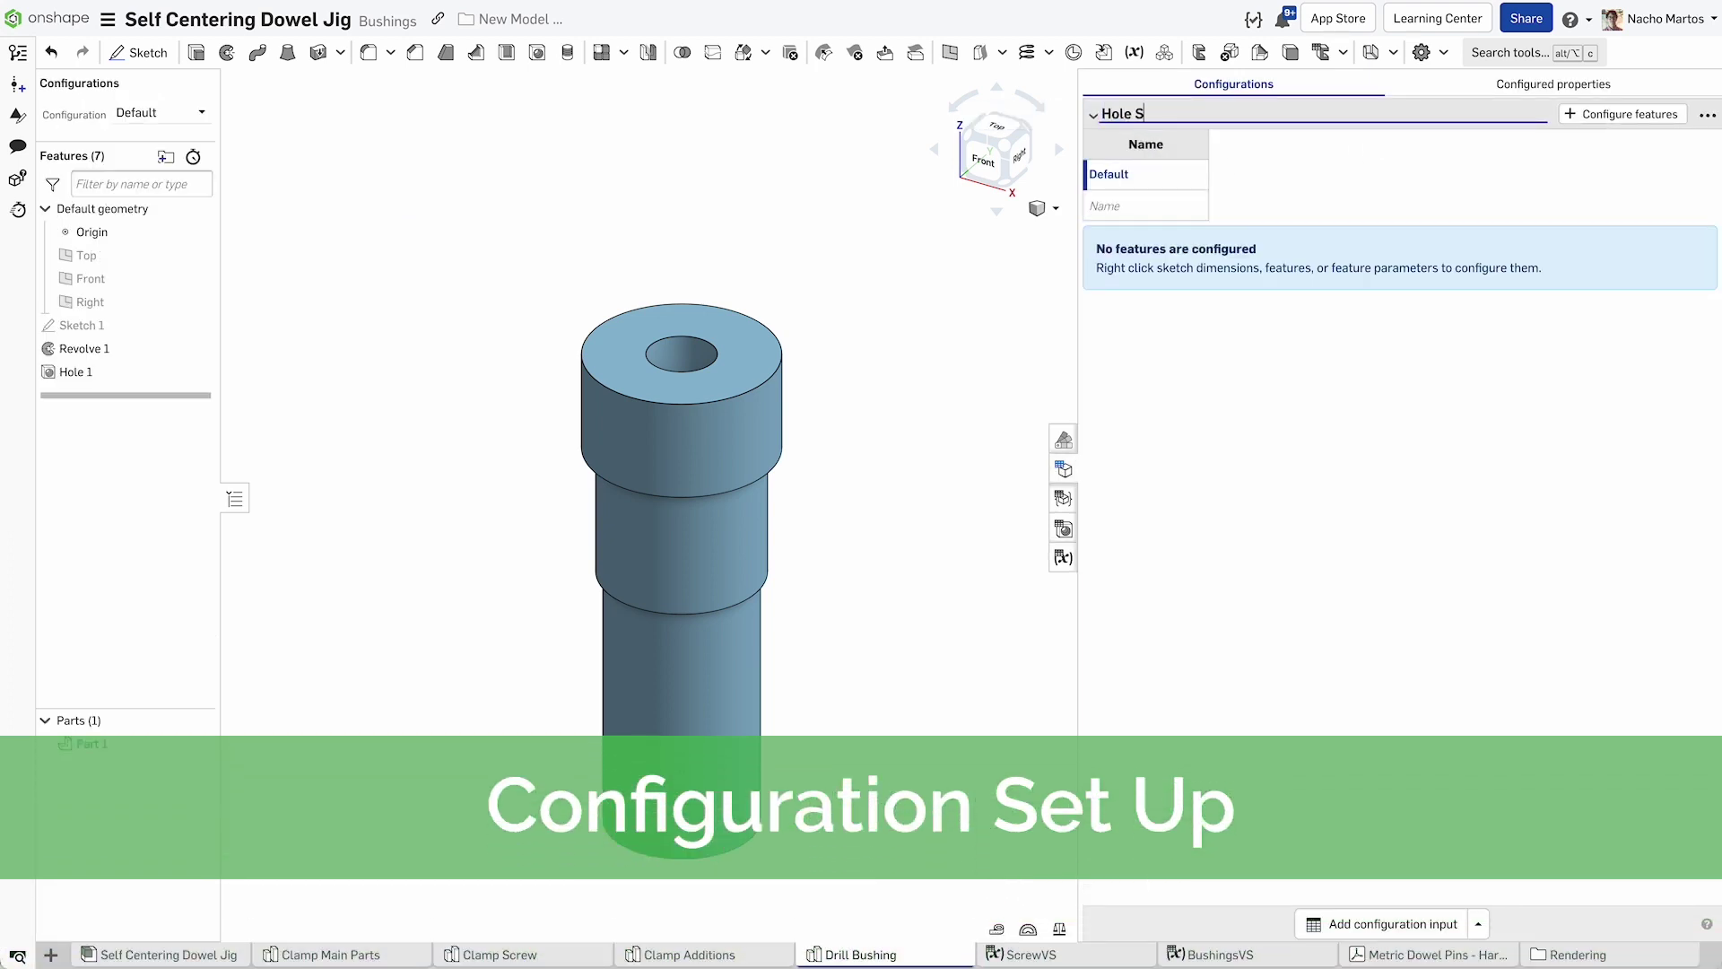
text(shing Size)
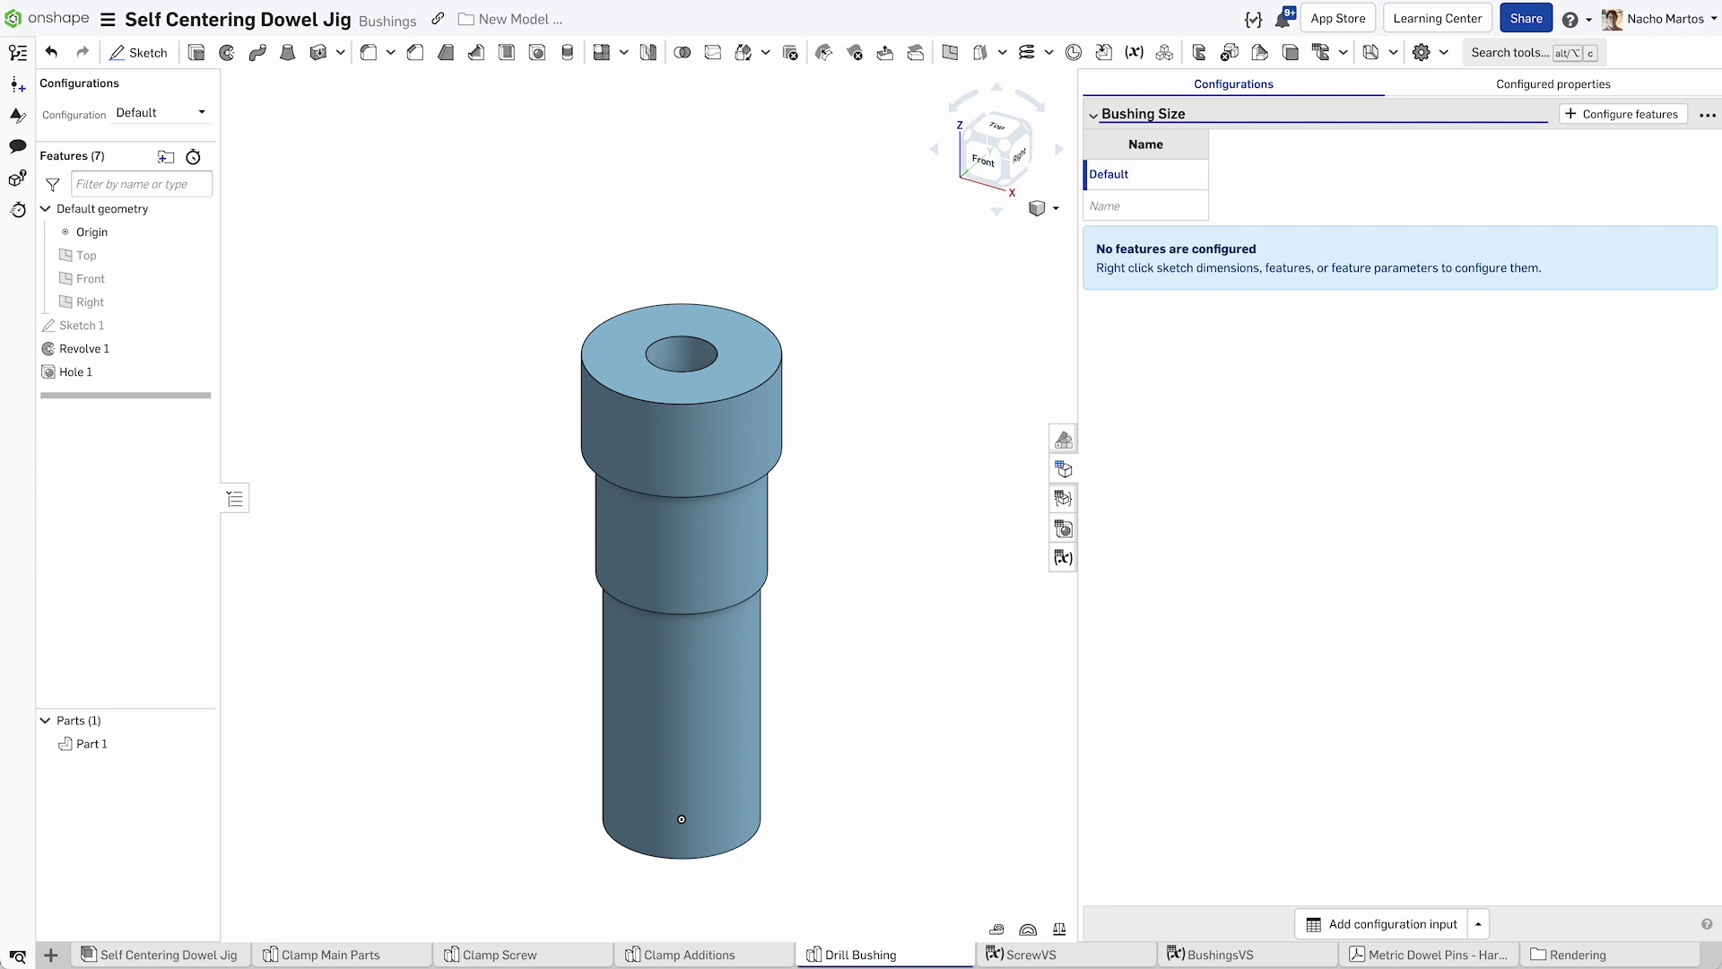
double_click(1150, 172)
text(M5)
key(Return)
text(M6)
key(Return)
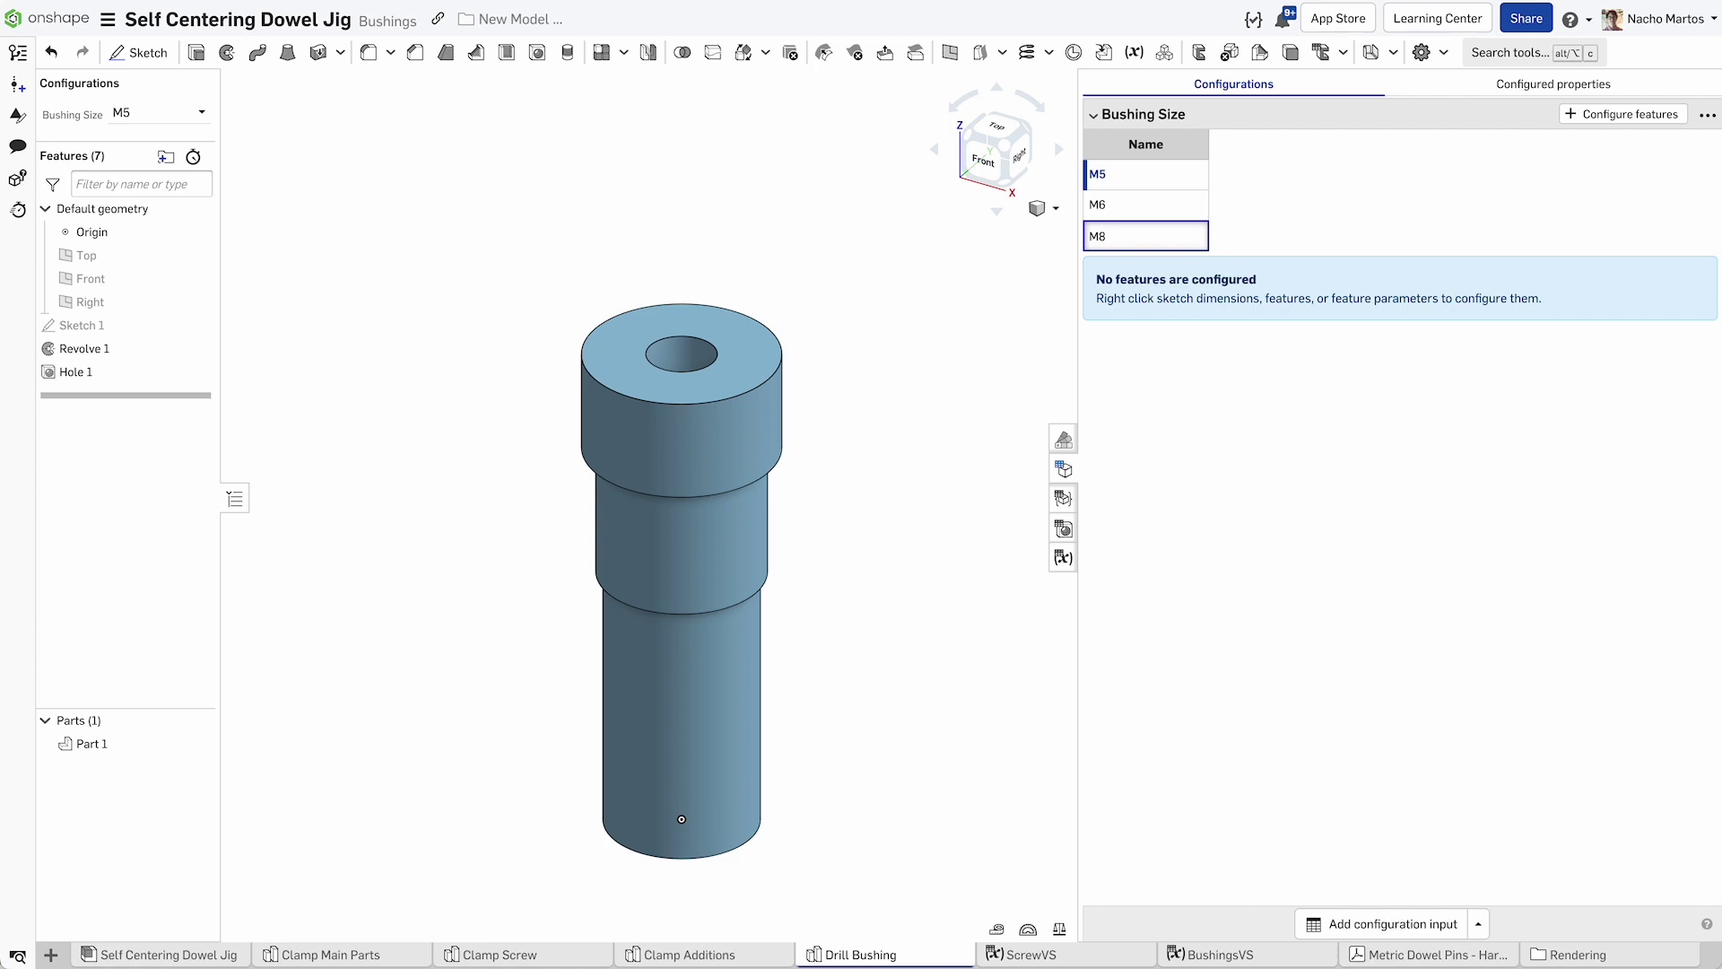
key(Return)
Make Hole 1's diameter configurable per size, with 5, 6 and 8 mm values.
click(1622, 114)
click(135, 372)
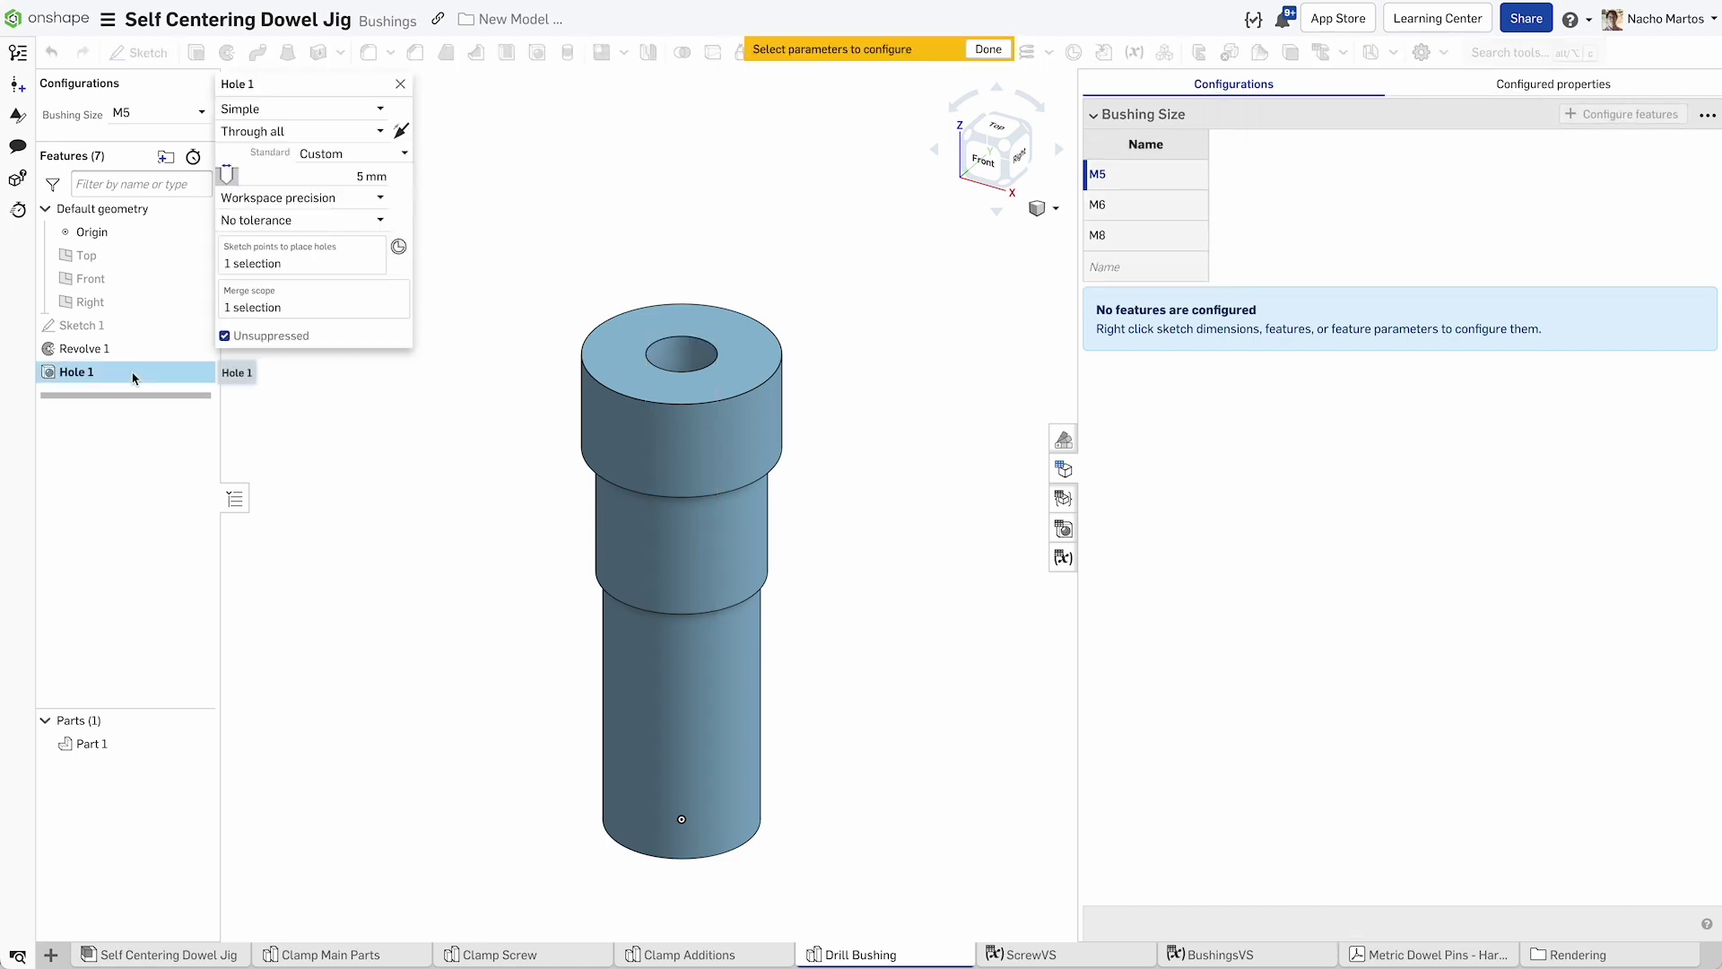
click(337, 176)
click(1265, 235)
text(6)
key(Return)
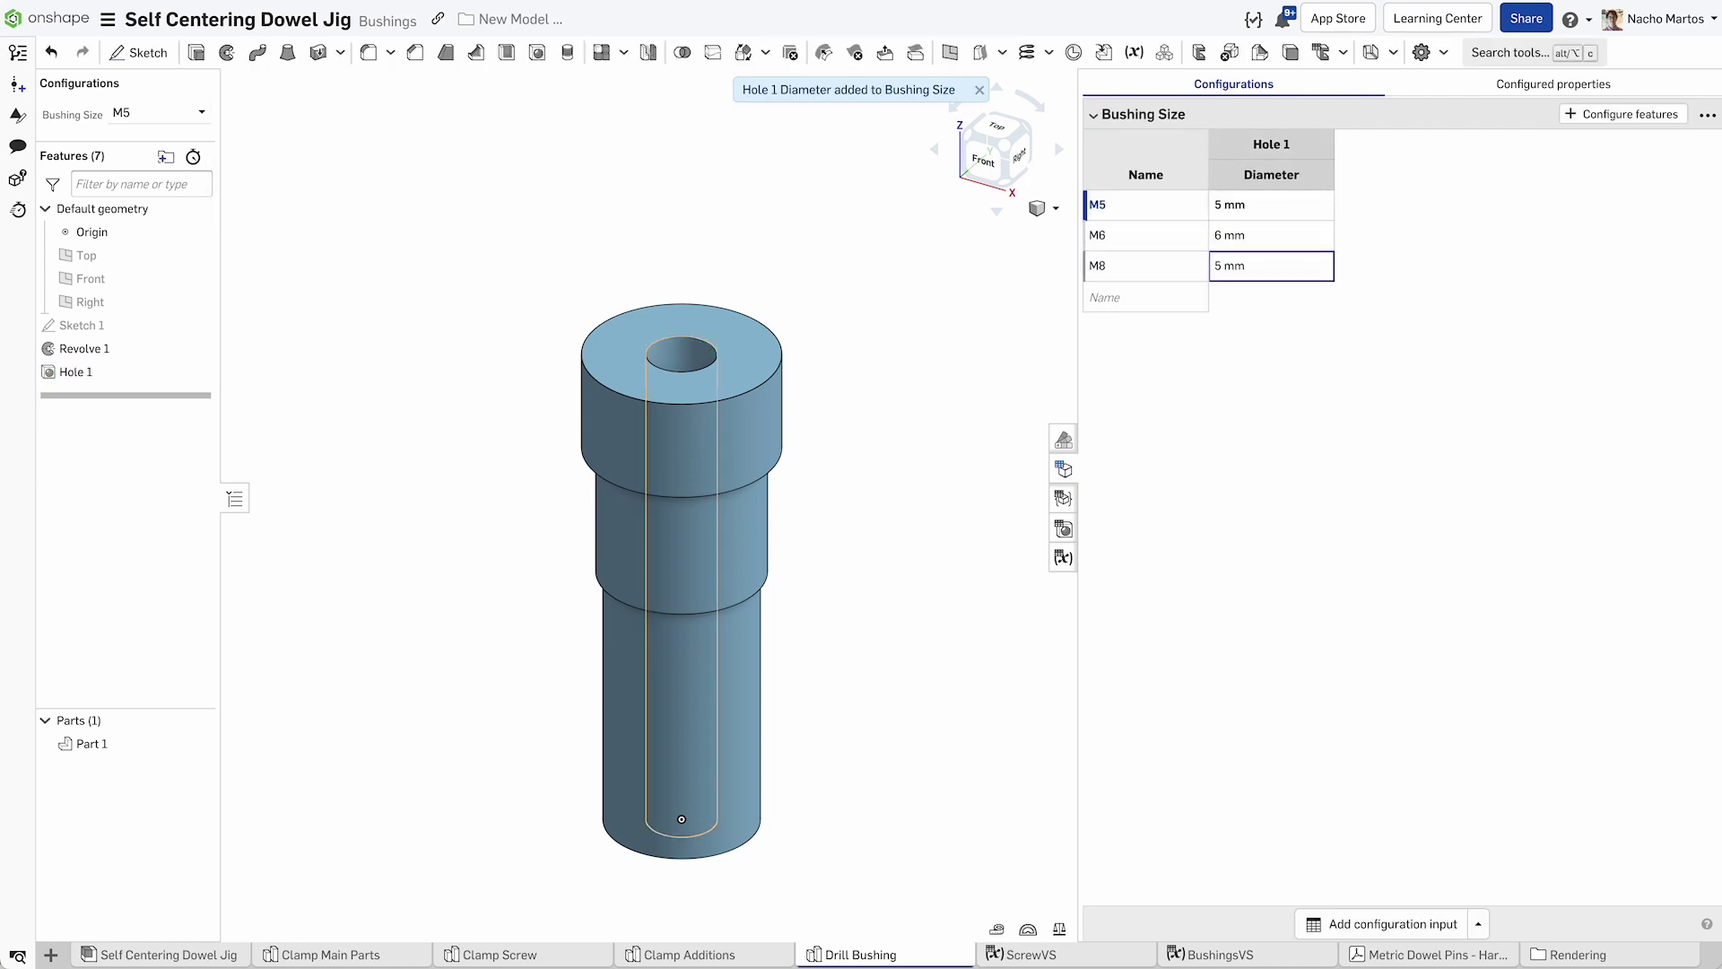
Add an M12 external thread on the bushing's middle section edge.
click(567, 52)
click(719, 611)
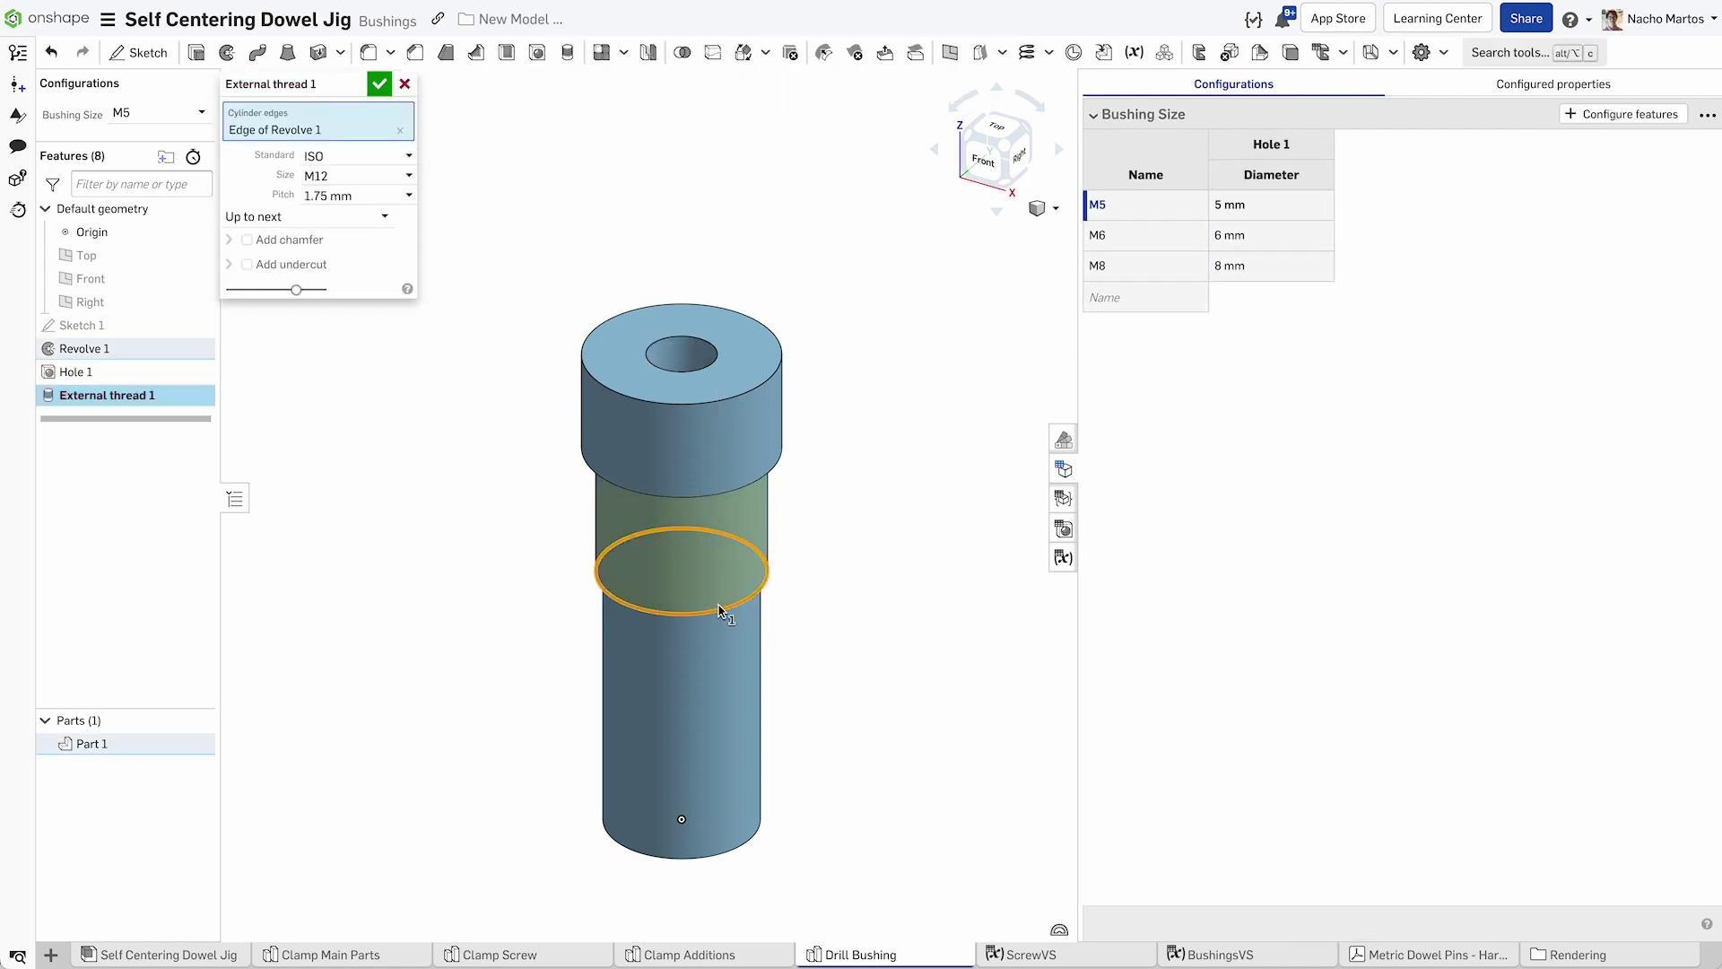
click(361, 176)
click(362, 355)
click(378, 85)
Colour the threaded middle face purple.
right_click(708, 538)
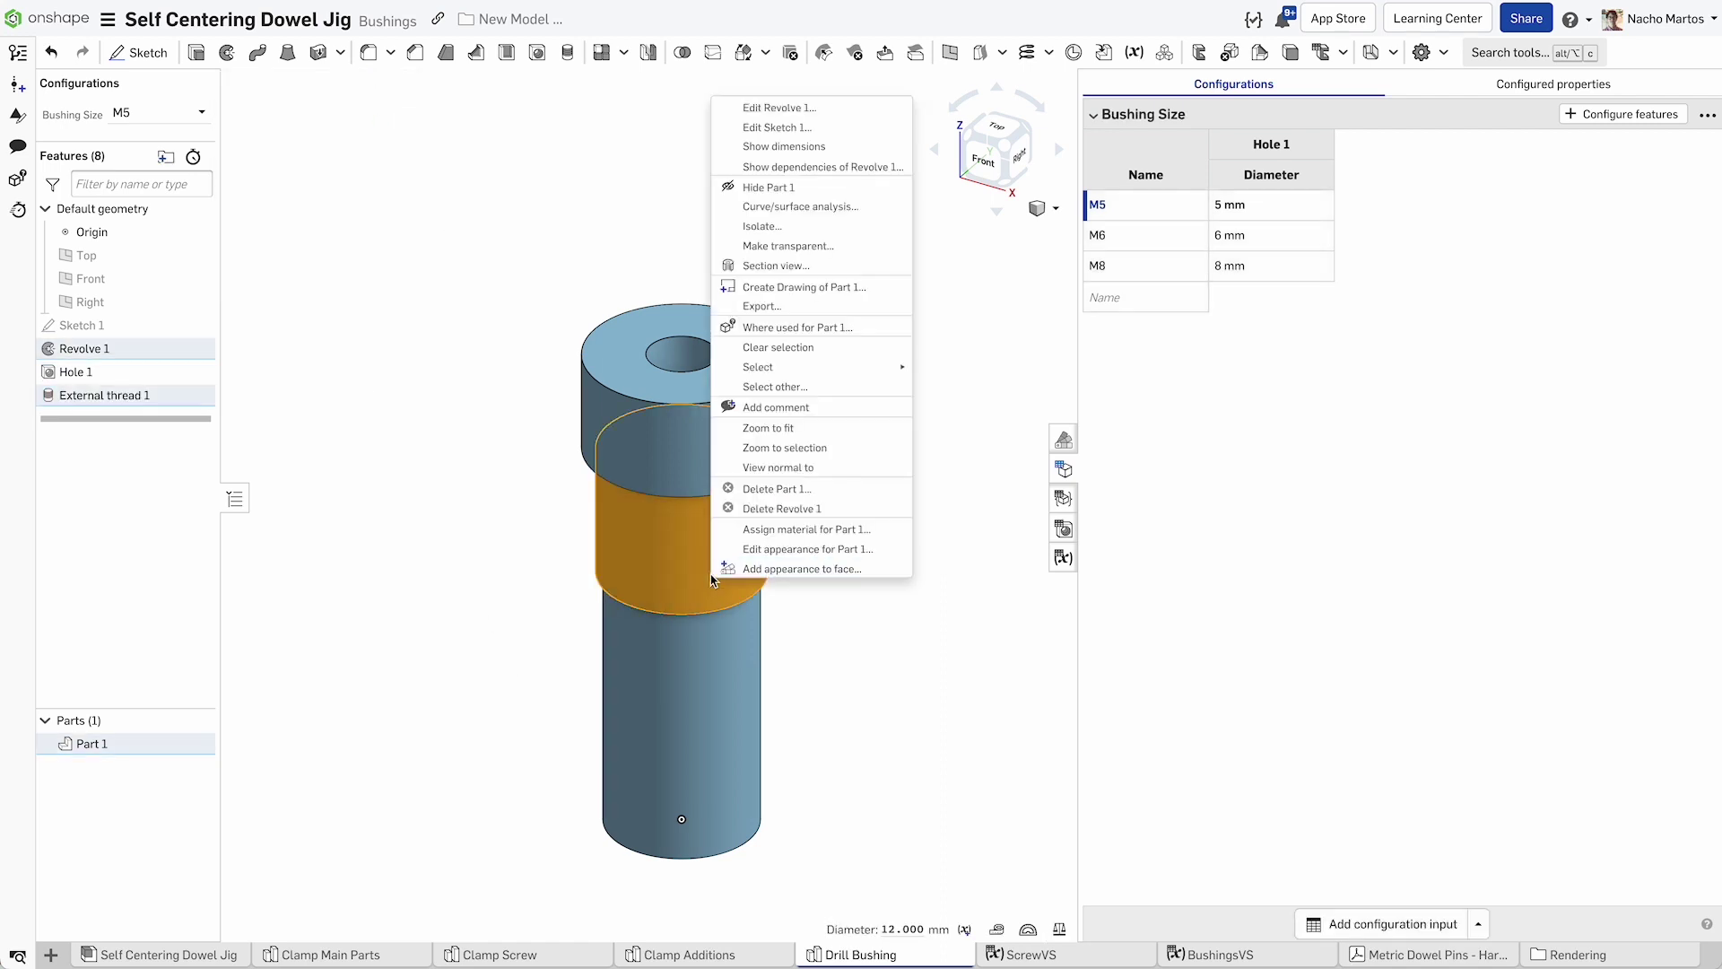
click(885, 454)
click(1062, 232)
key(Return)
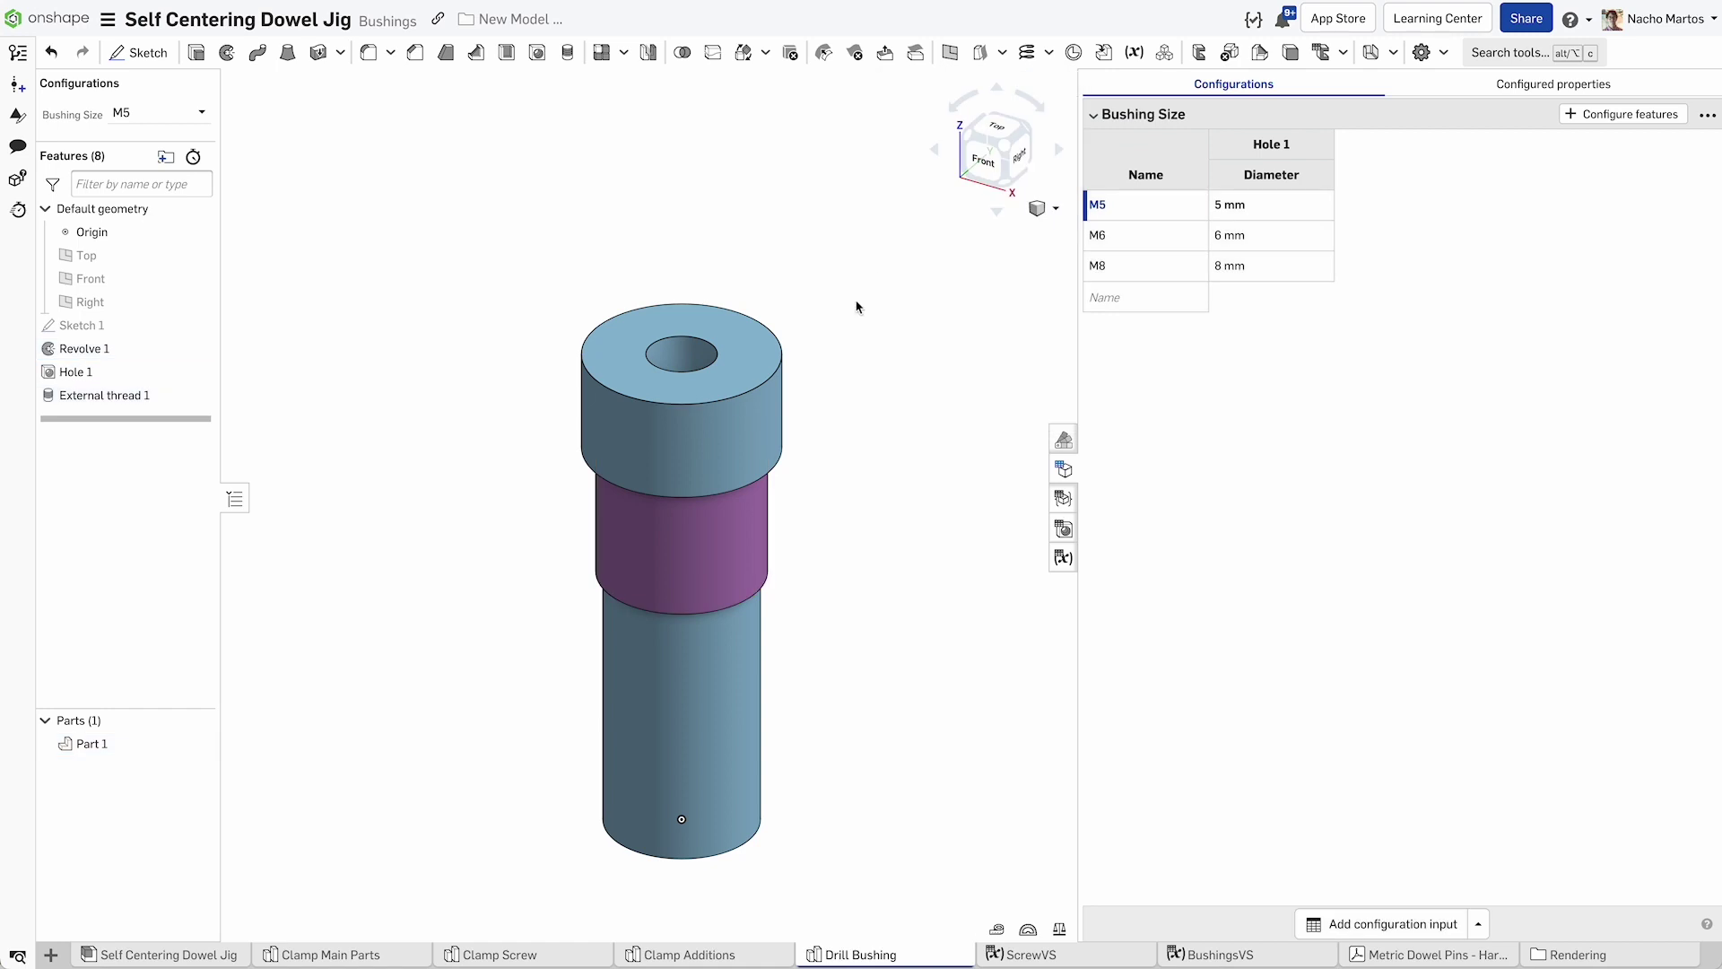
Chamfer the top outer edge and start Sketch 2 on the Top plane.
click(416, 52)
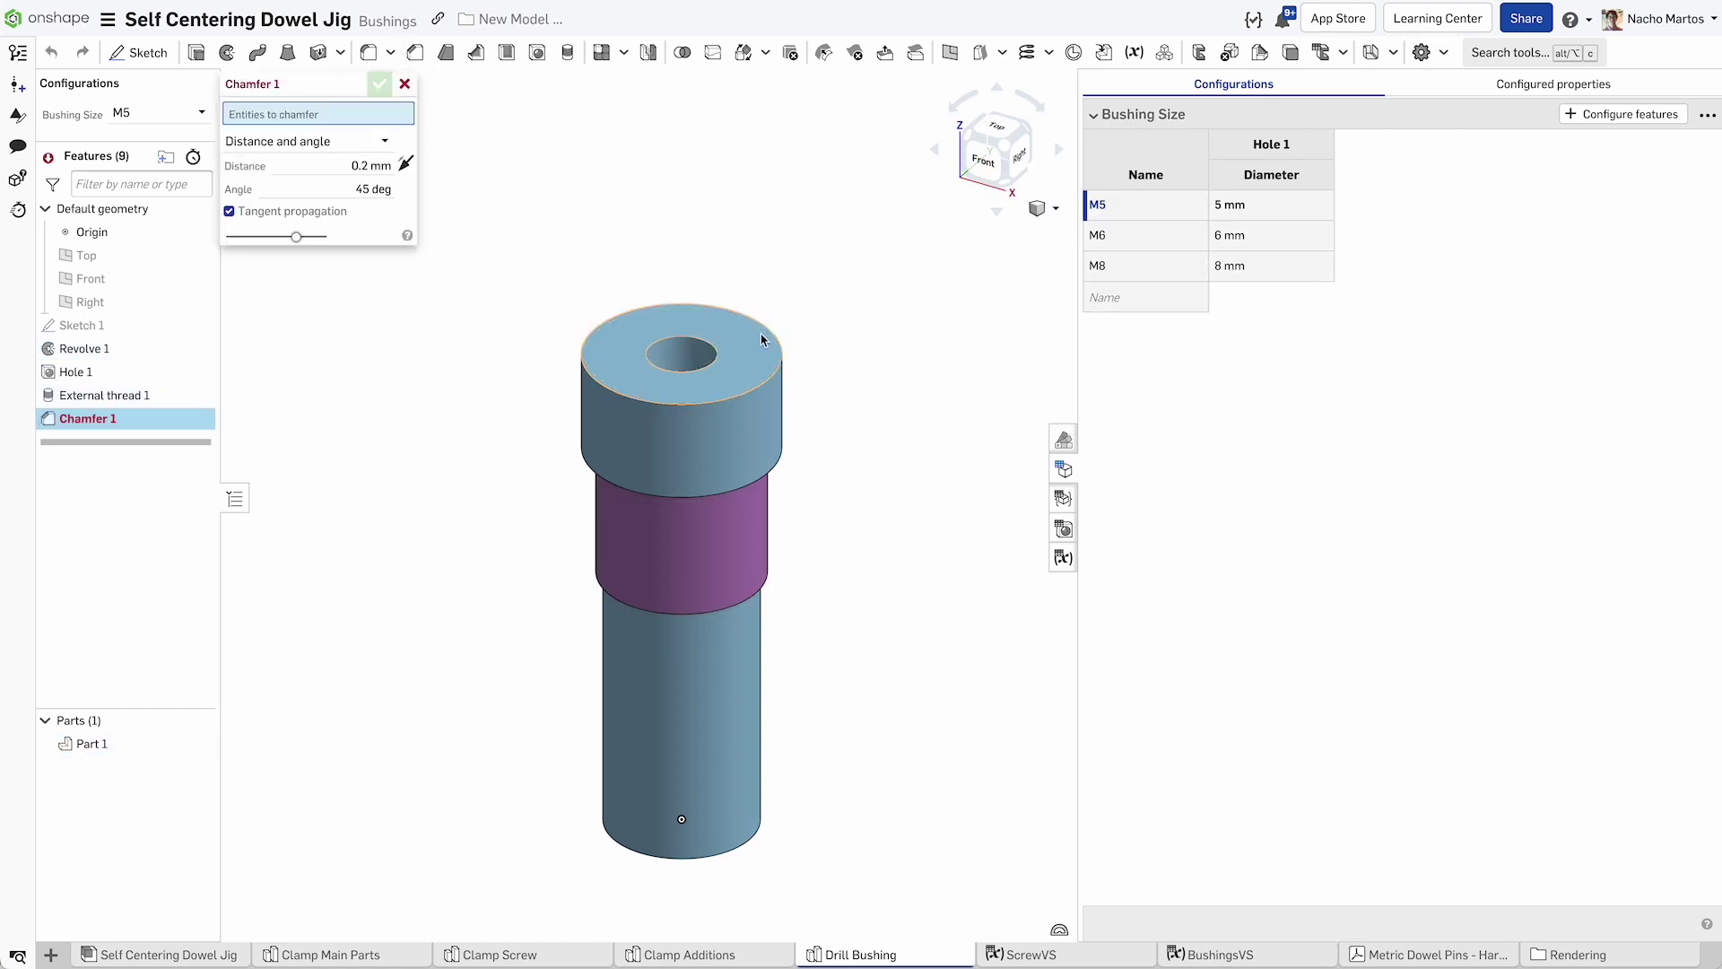
click(775, 337)
click(379, 84)
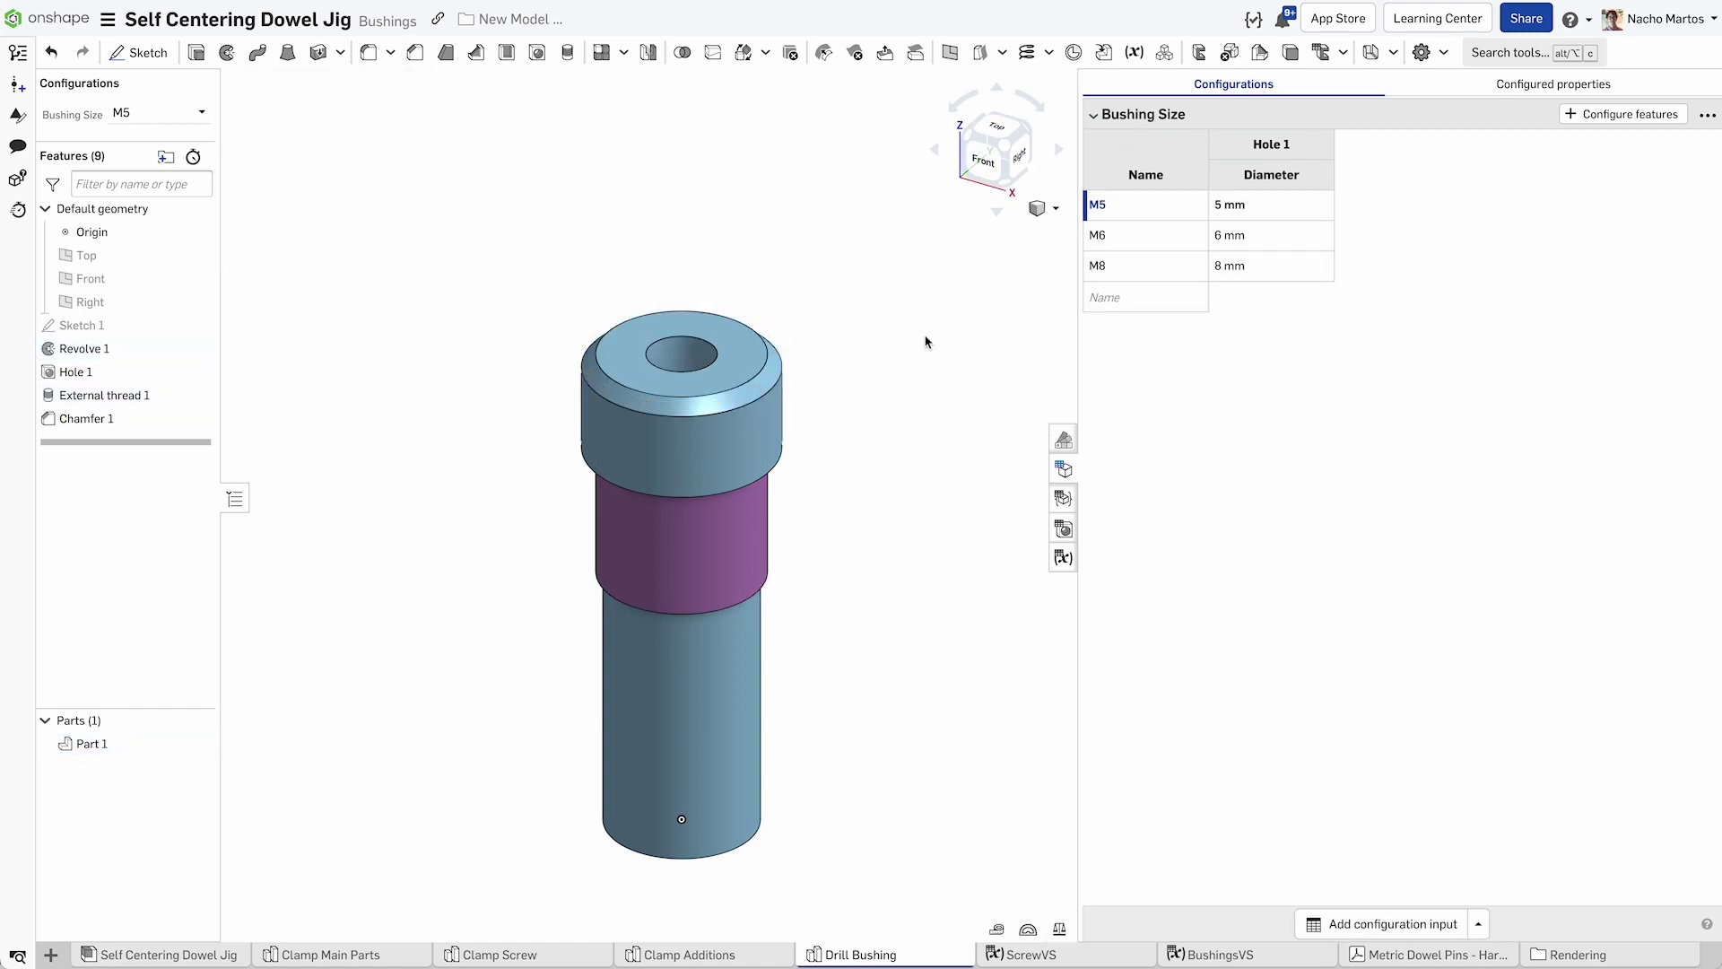
click(137, 52)
click(134, 256)
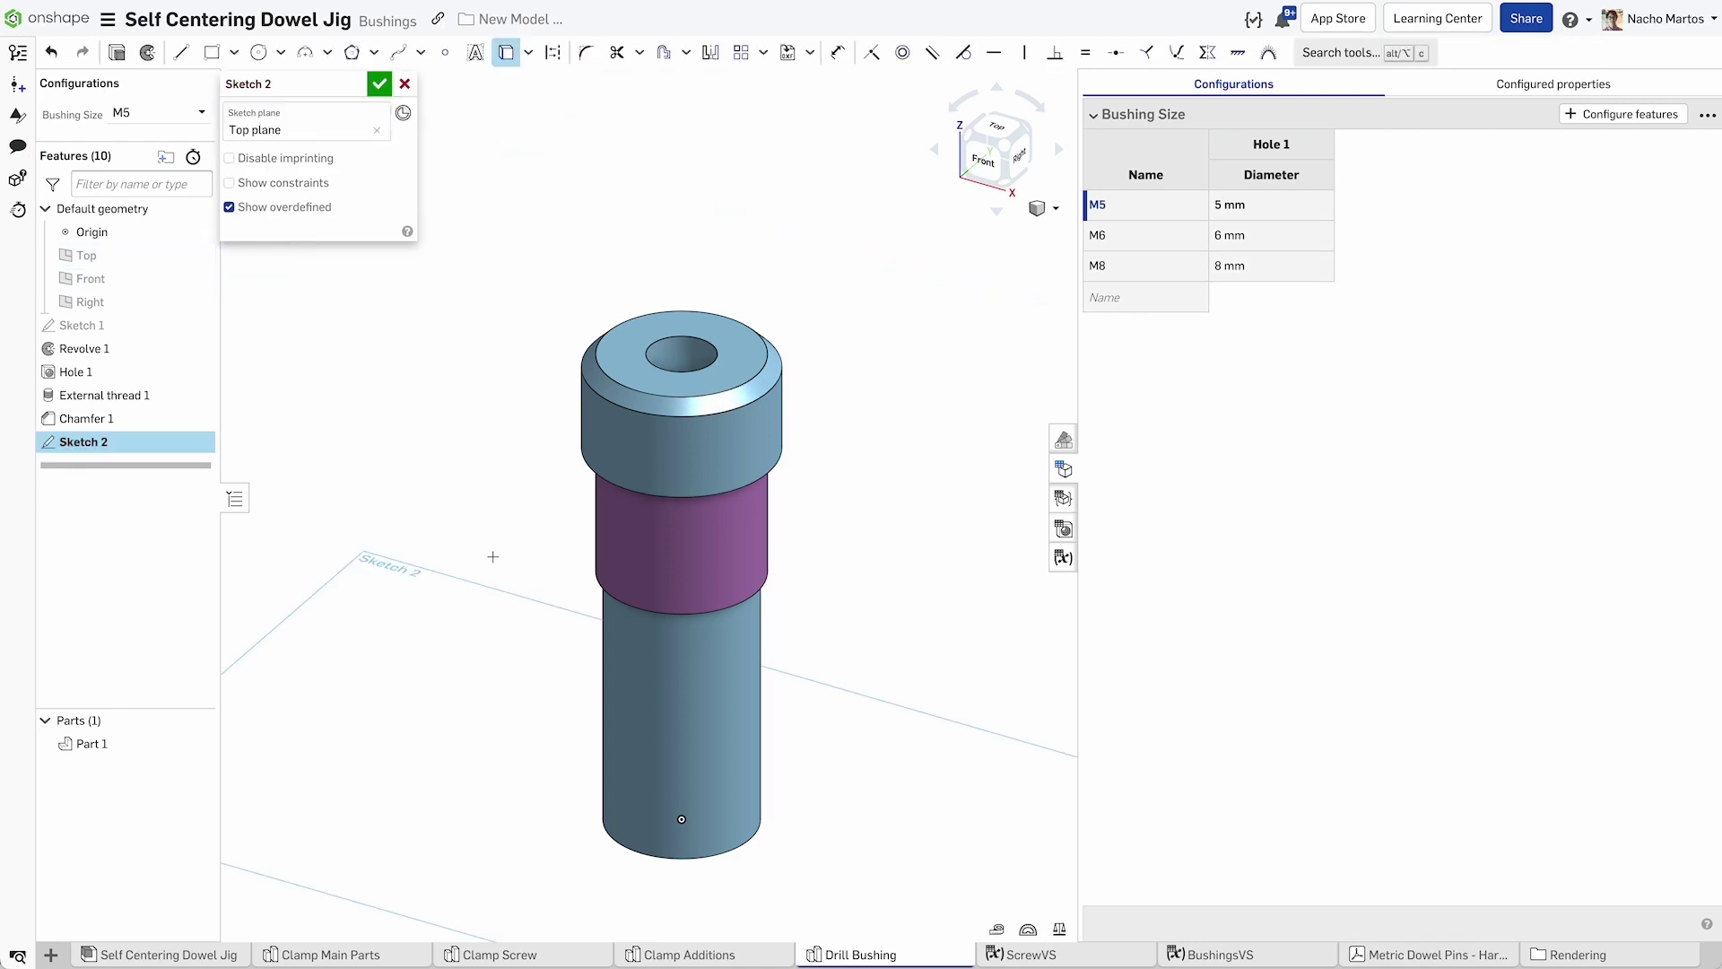
Project the head's outer edge as a construction circle and hide the bushing body.
click(710, 494)
key(Escape)
click(775, 799)
key(q)
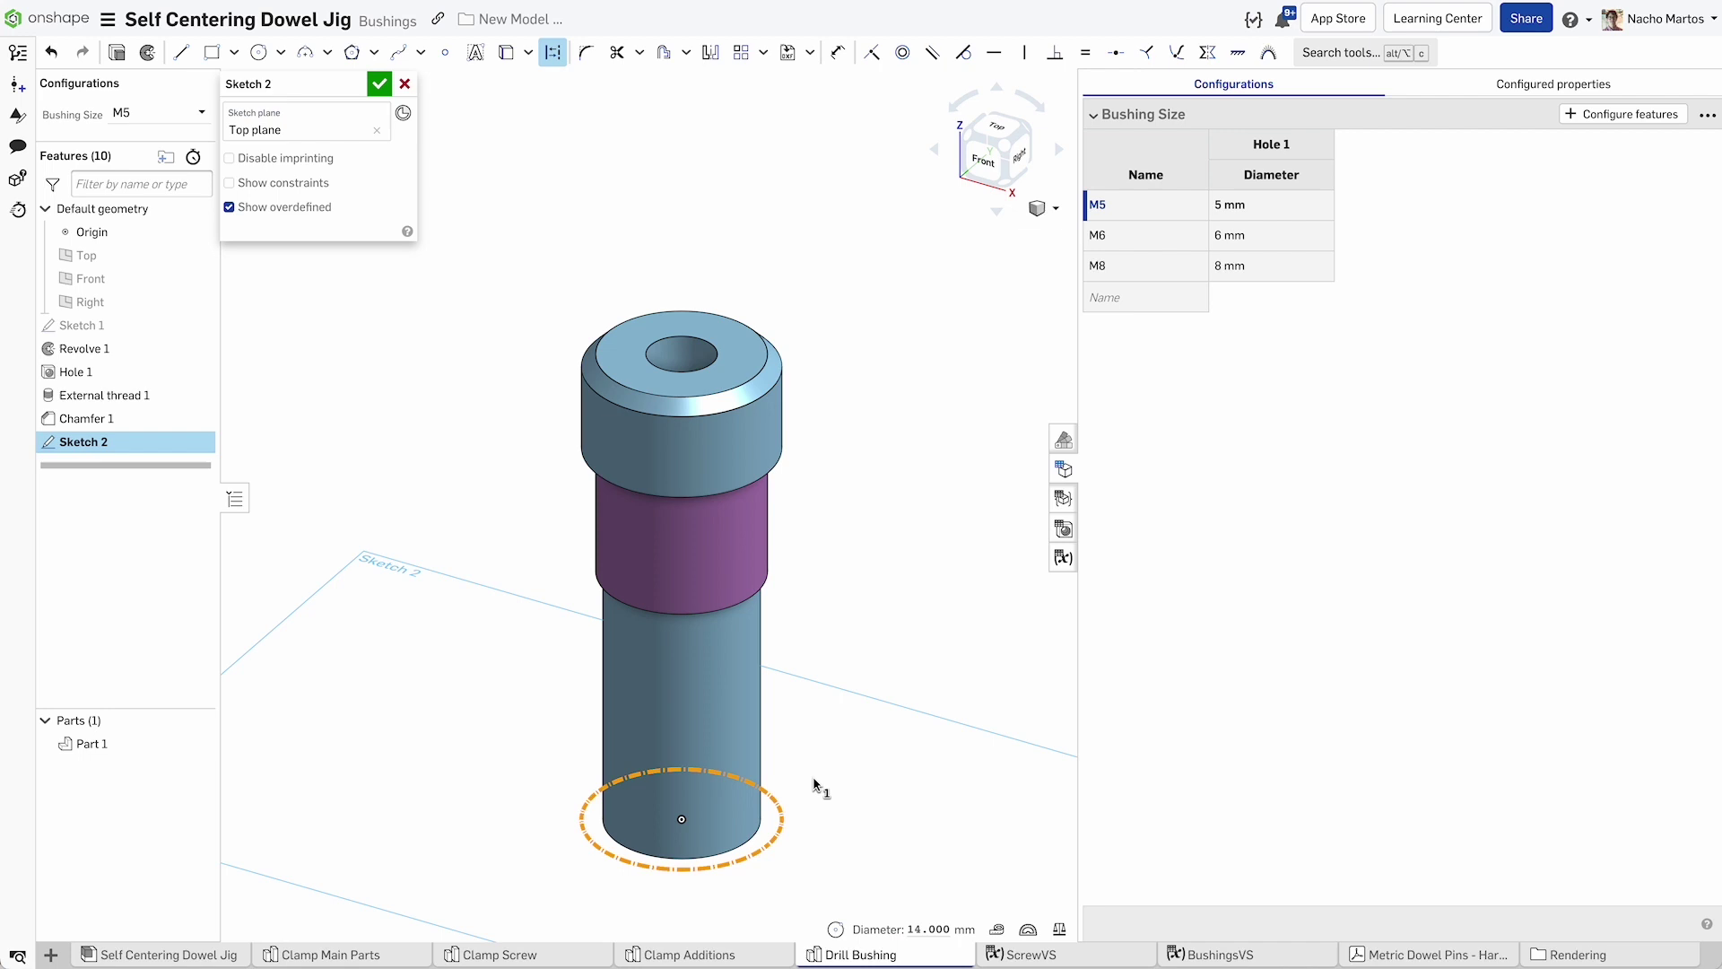
key(Escape)
key(n)
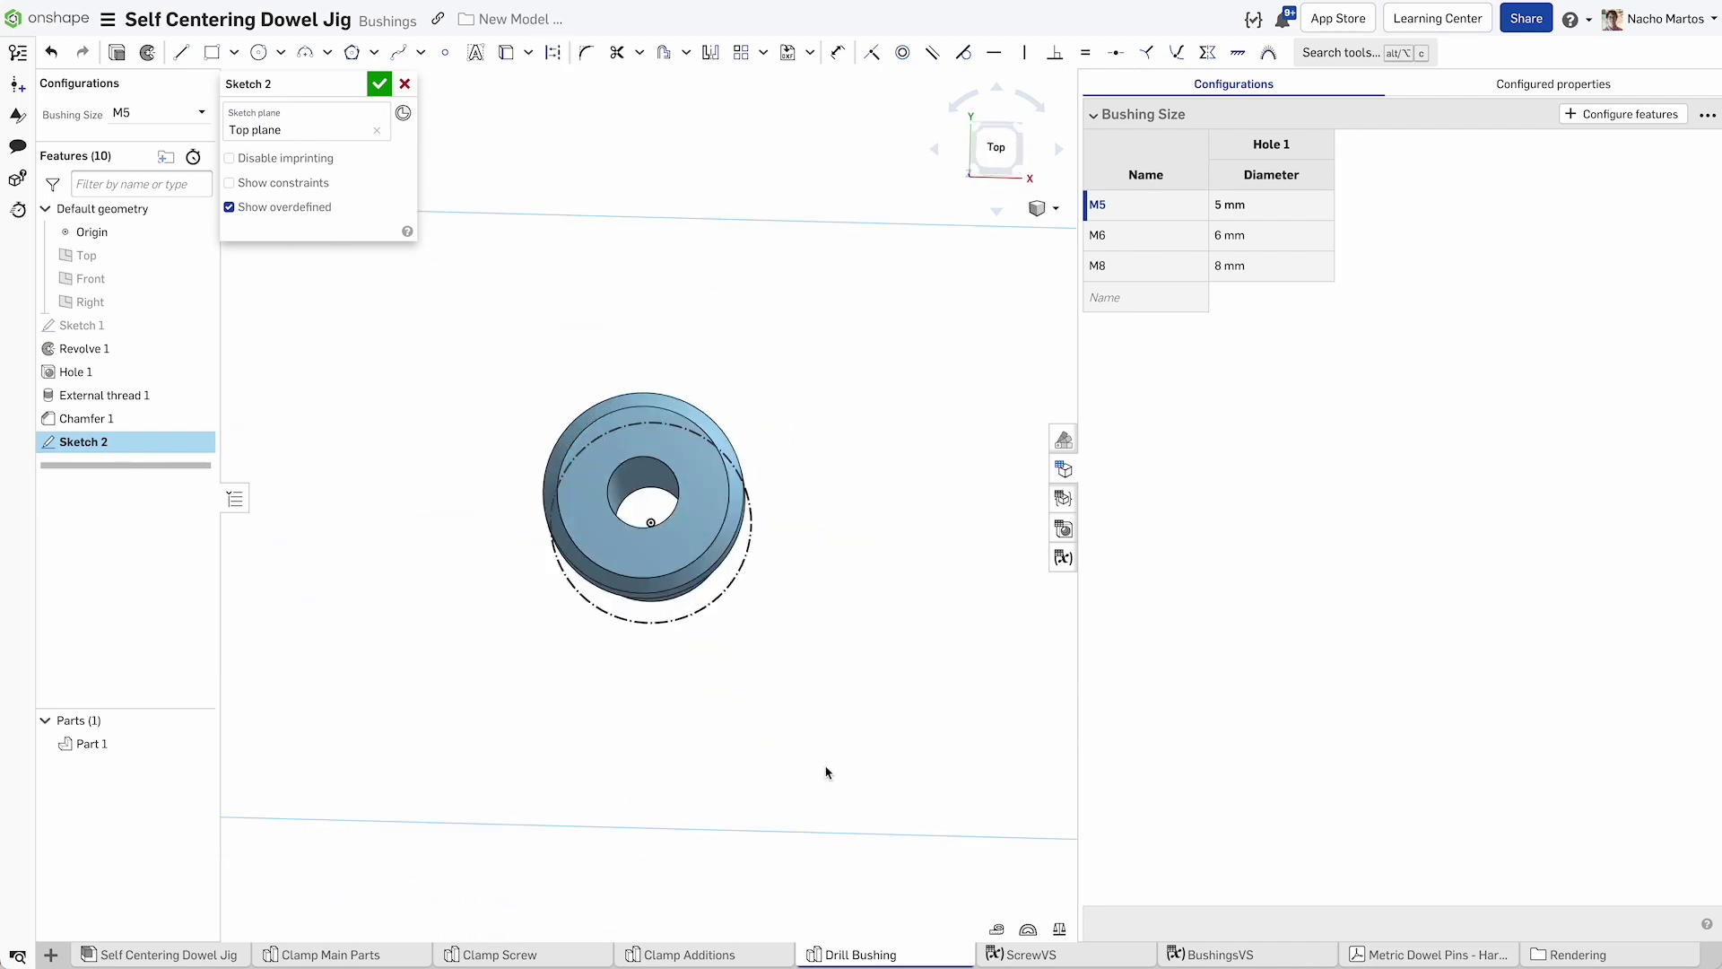
click(197, 744)
scroll(654, 469, down, 3)
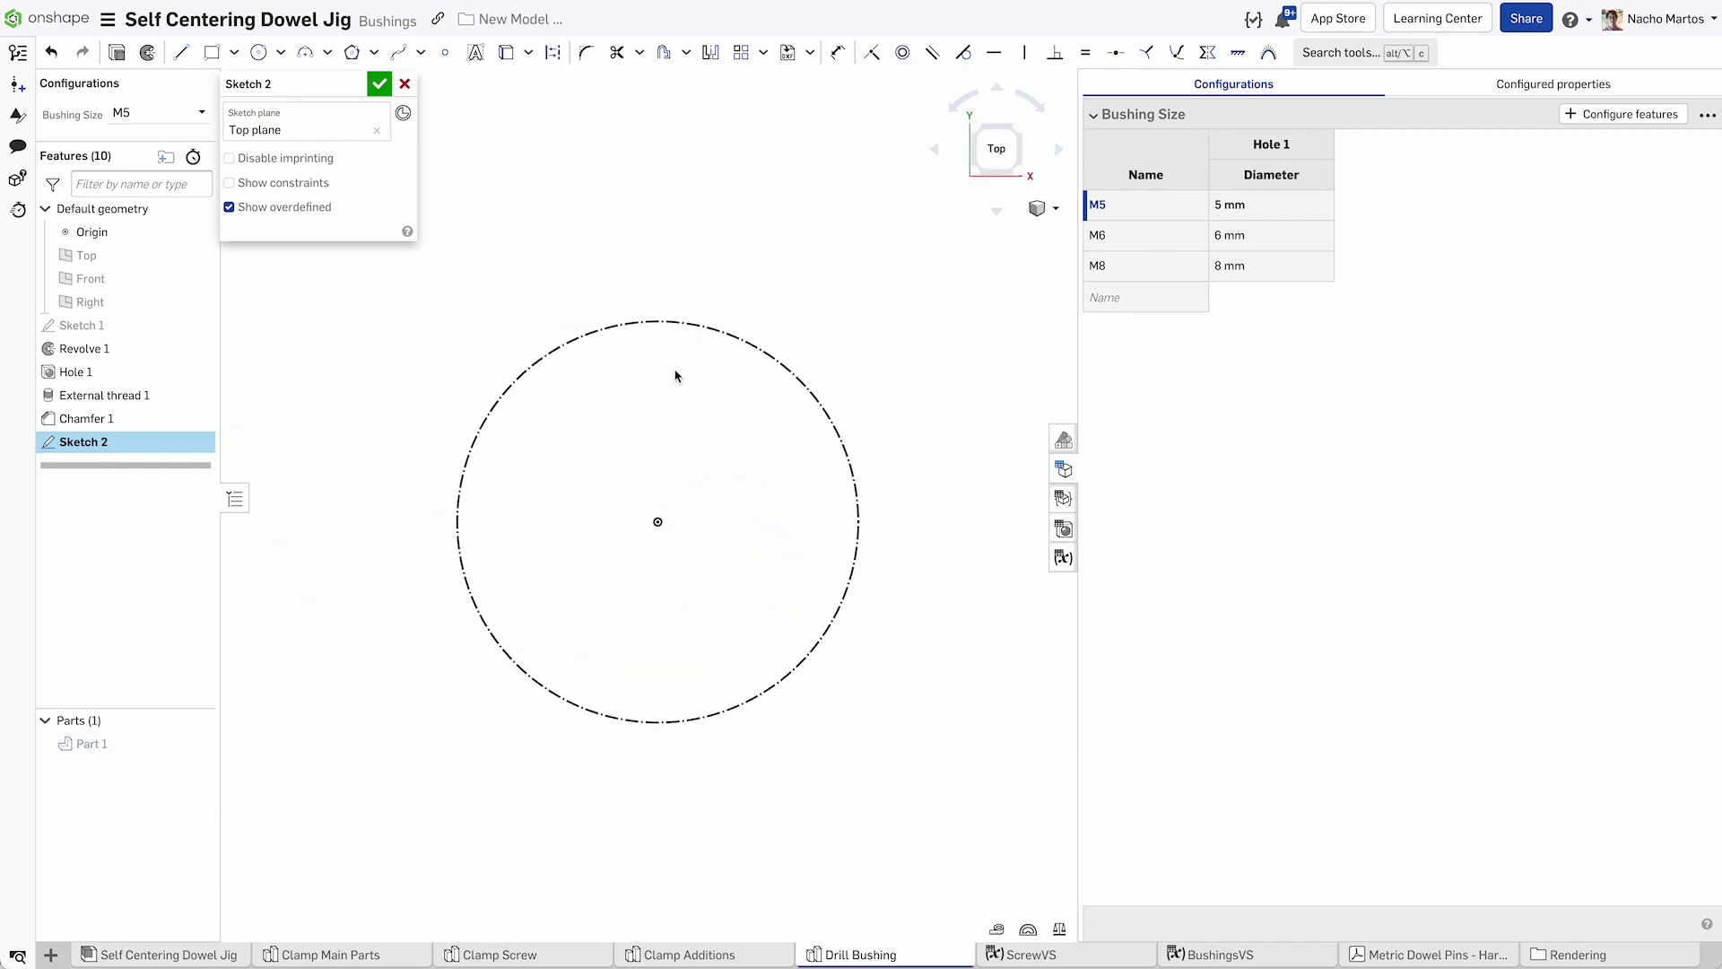
Draw a three-sided polygon above the origin.
click(351, 53)
click(739, 174)
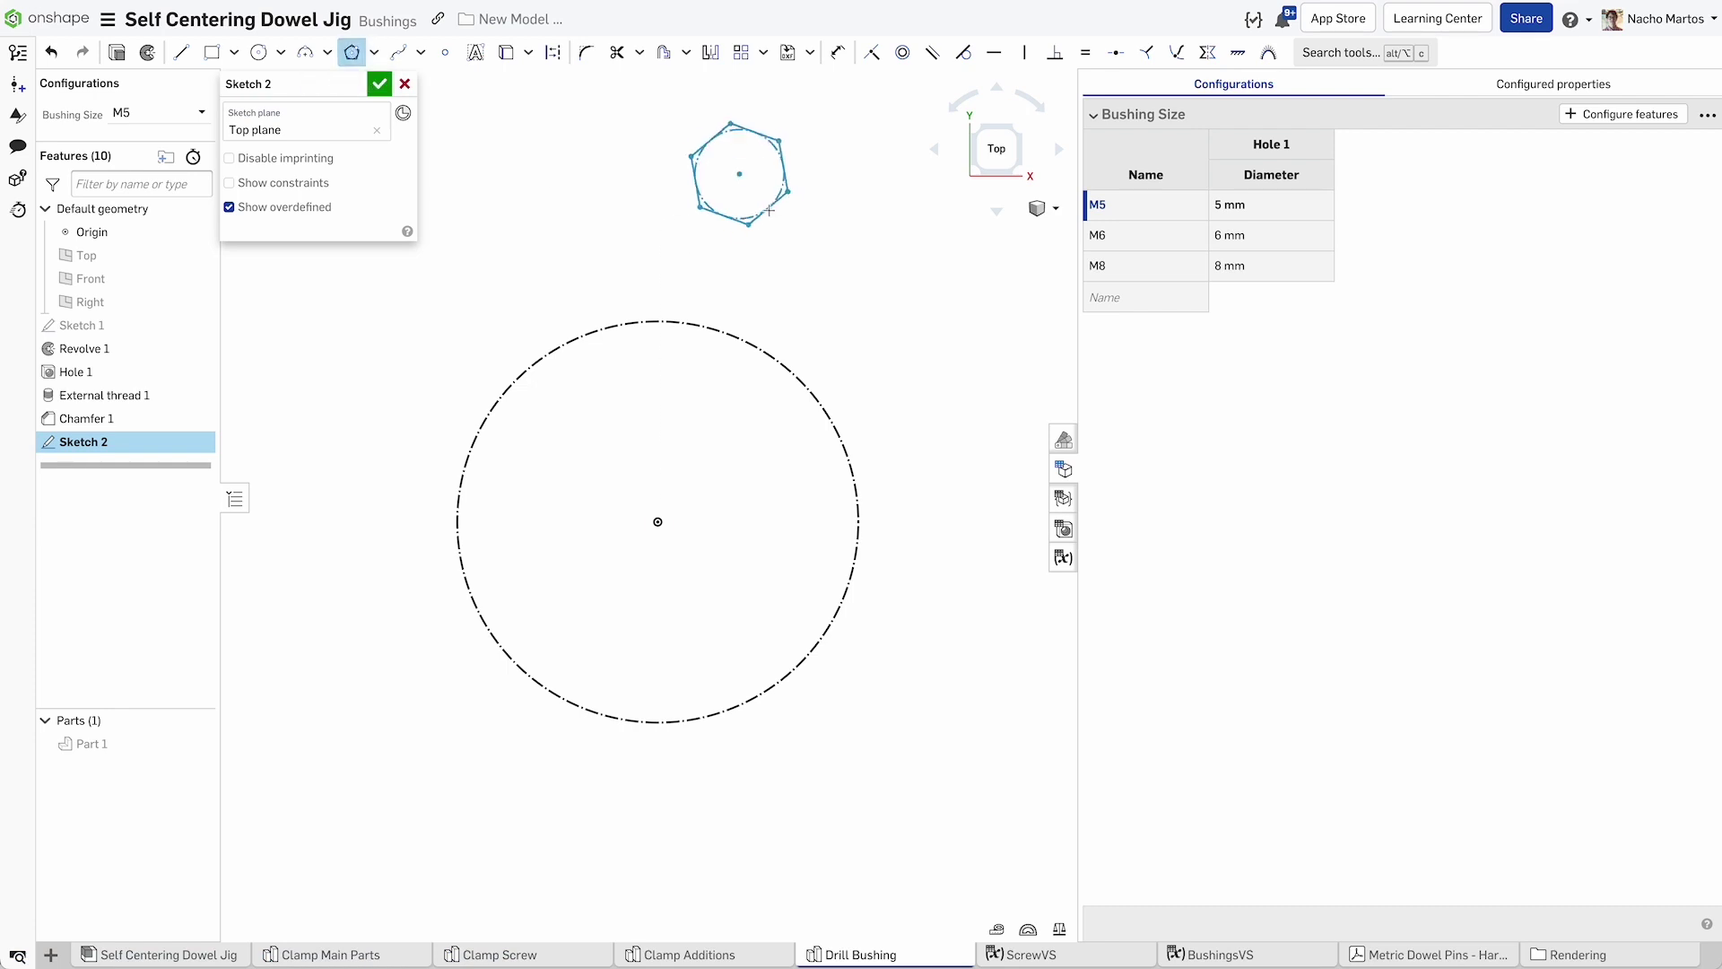
click(764, 210)
click(738, 154)
key(Escape)
Constrain the triangle vertical to the origin with its base on the circle, pointing inward.
click(765, 211)
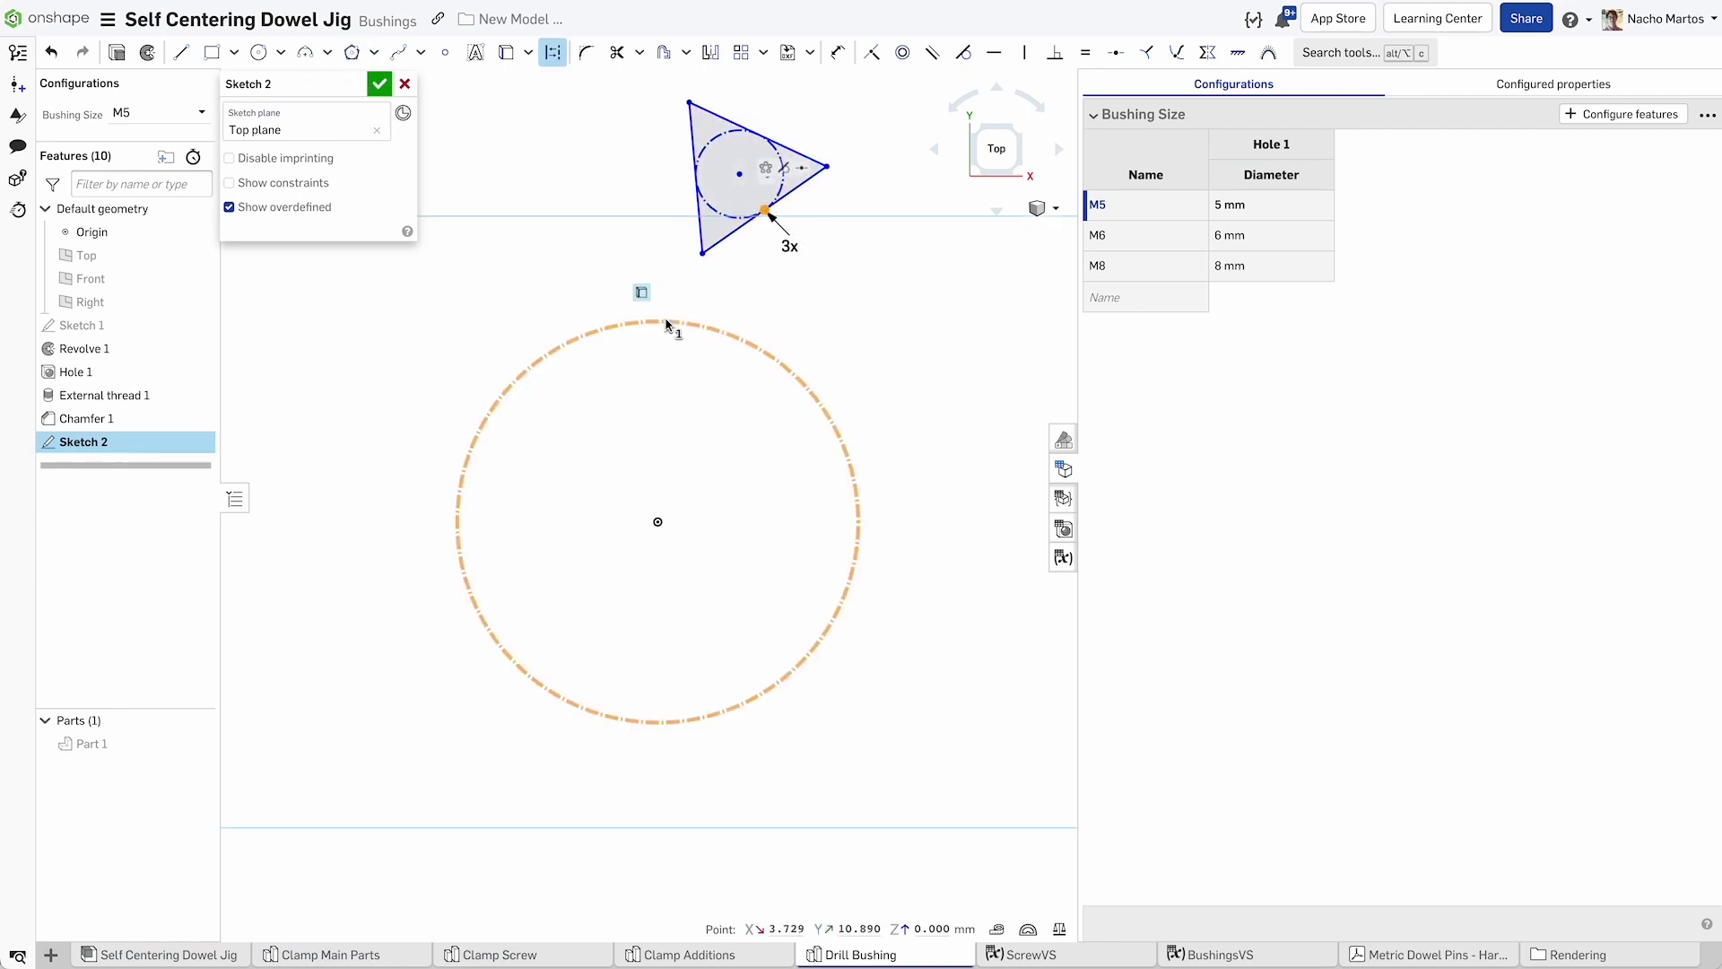
click(657, 522)
key(v)
click(583, 103)
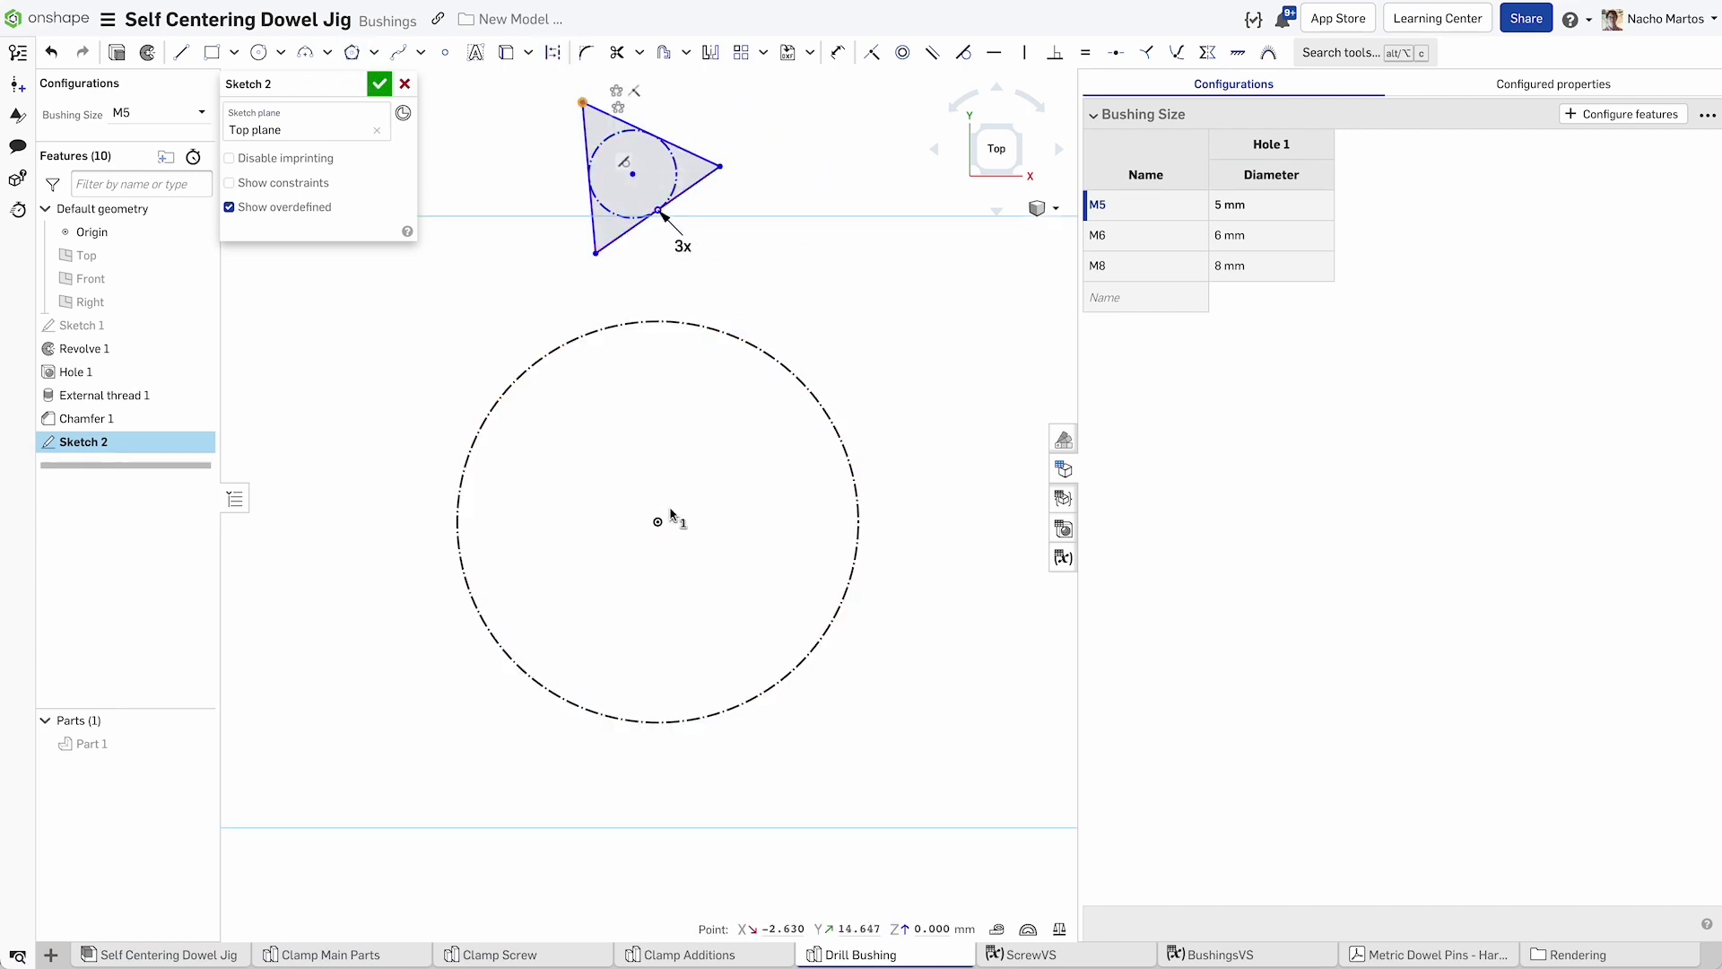
click(658, 522)
key(v)
click(658, 221)
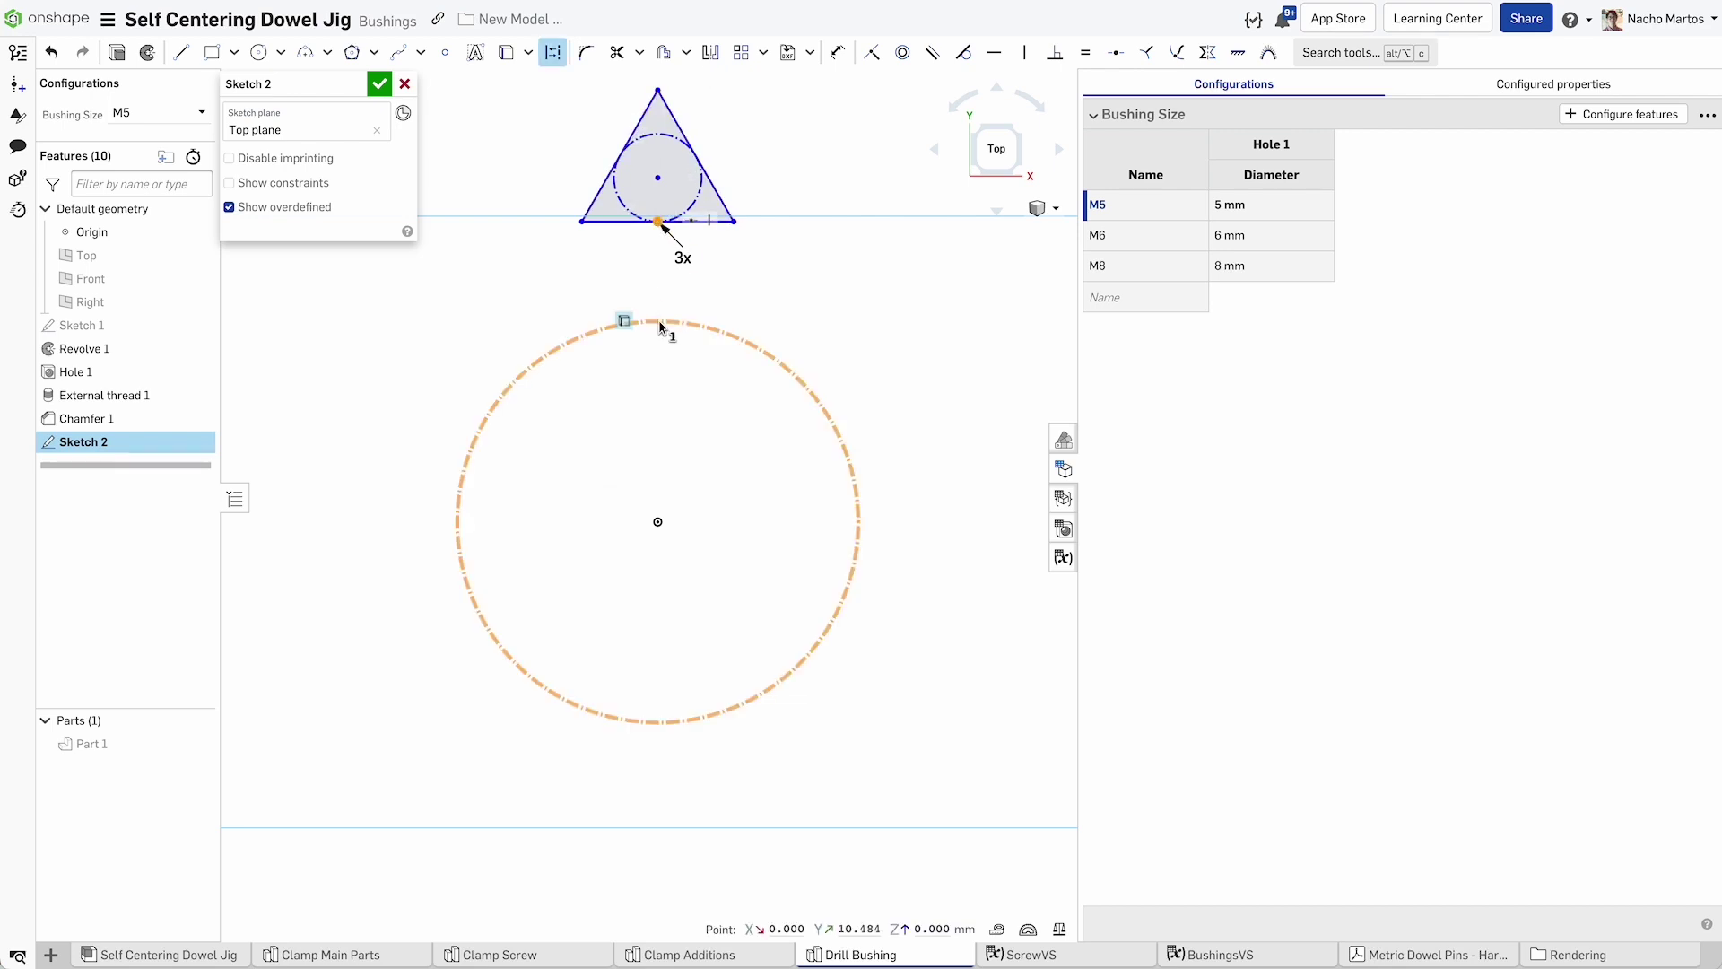
click(659, 322)
key(i)
drag(656, 190, 663, 367)
scroll(664, 366, up, 6)
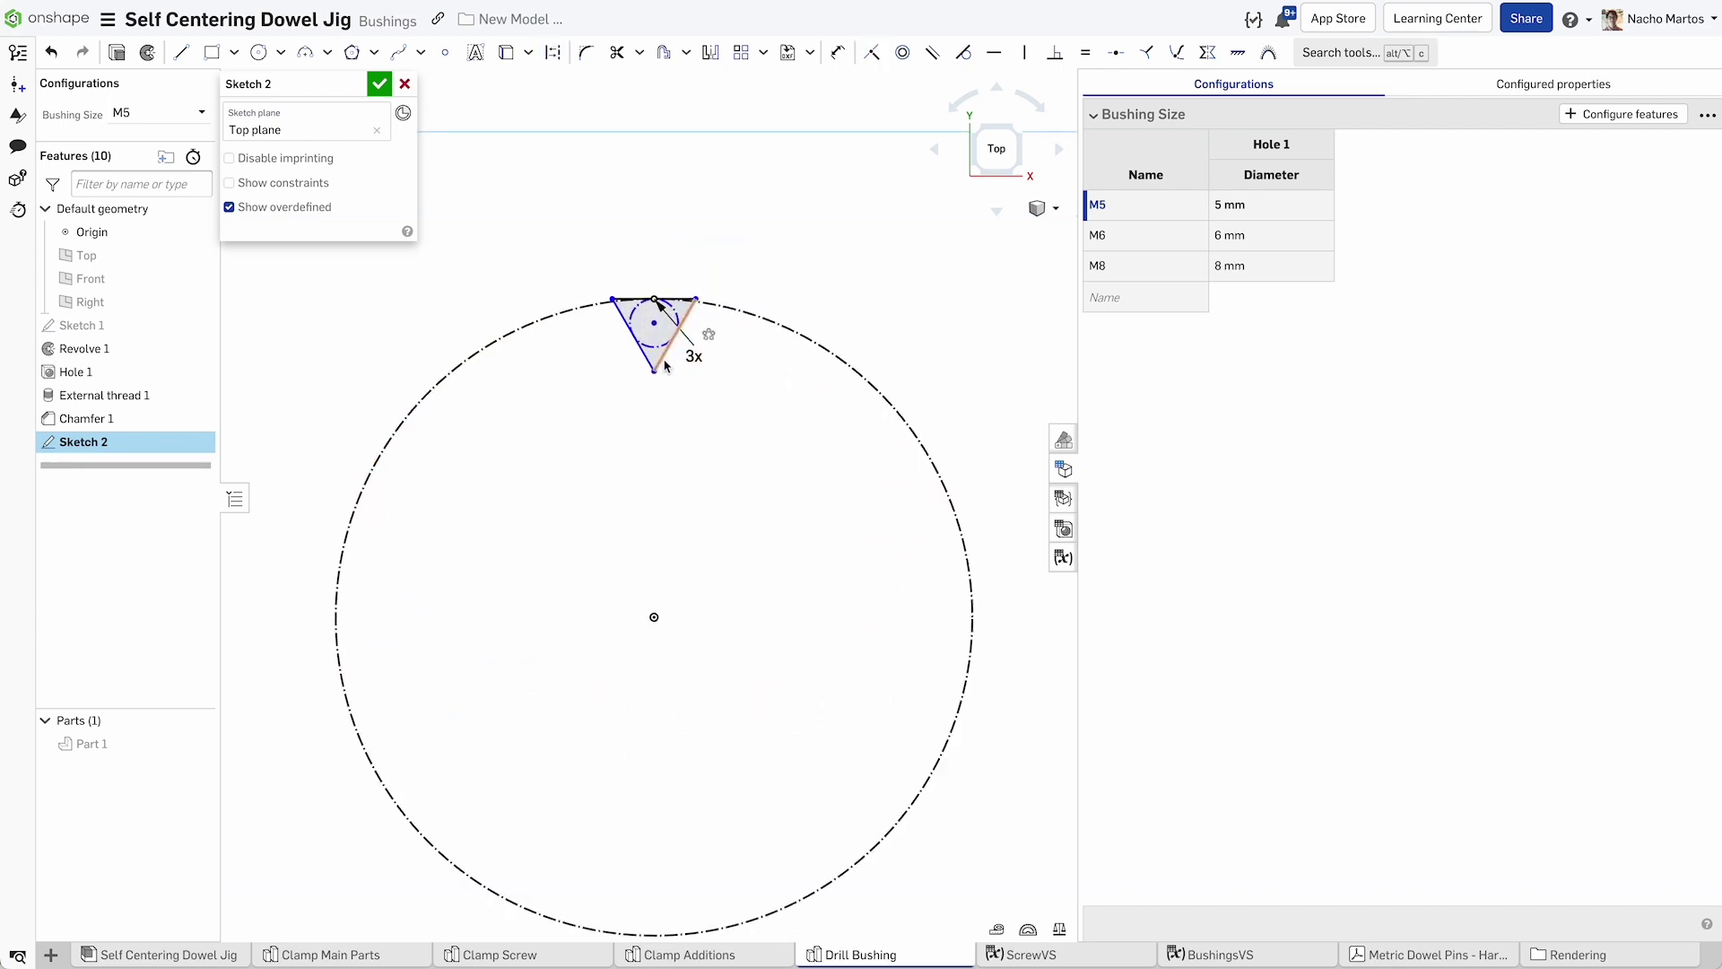
Dimension the triangle's side to 0.5 and accept Sketch 2.
key(d)
click(588, 298)
click(531, 345)
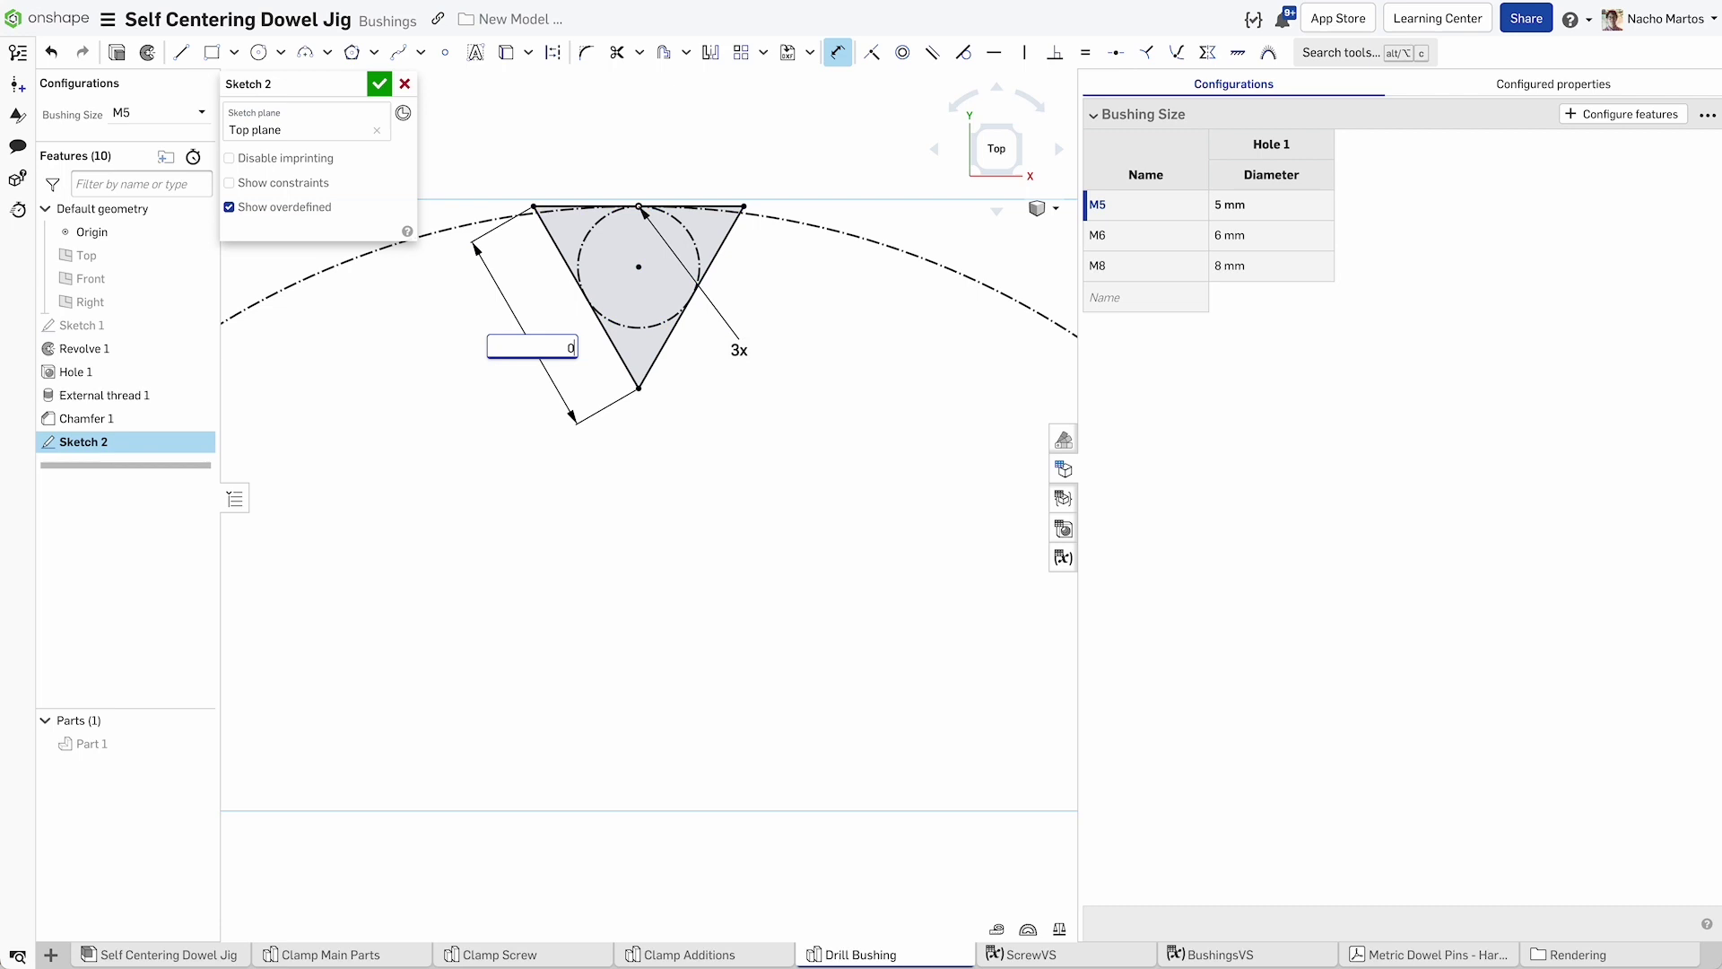
text(0.5)
key(Return)
key(Escape)
drag(739, 350, 631, 147)
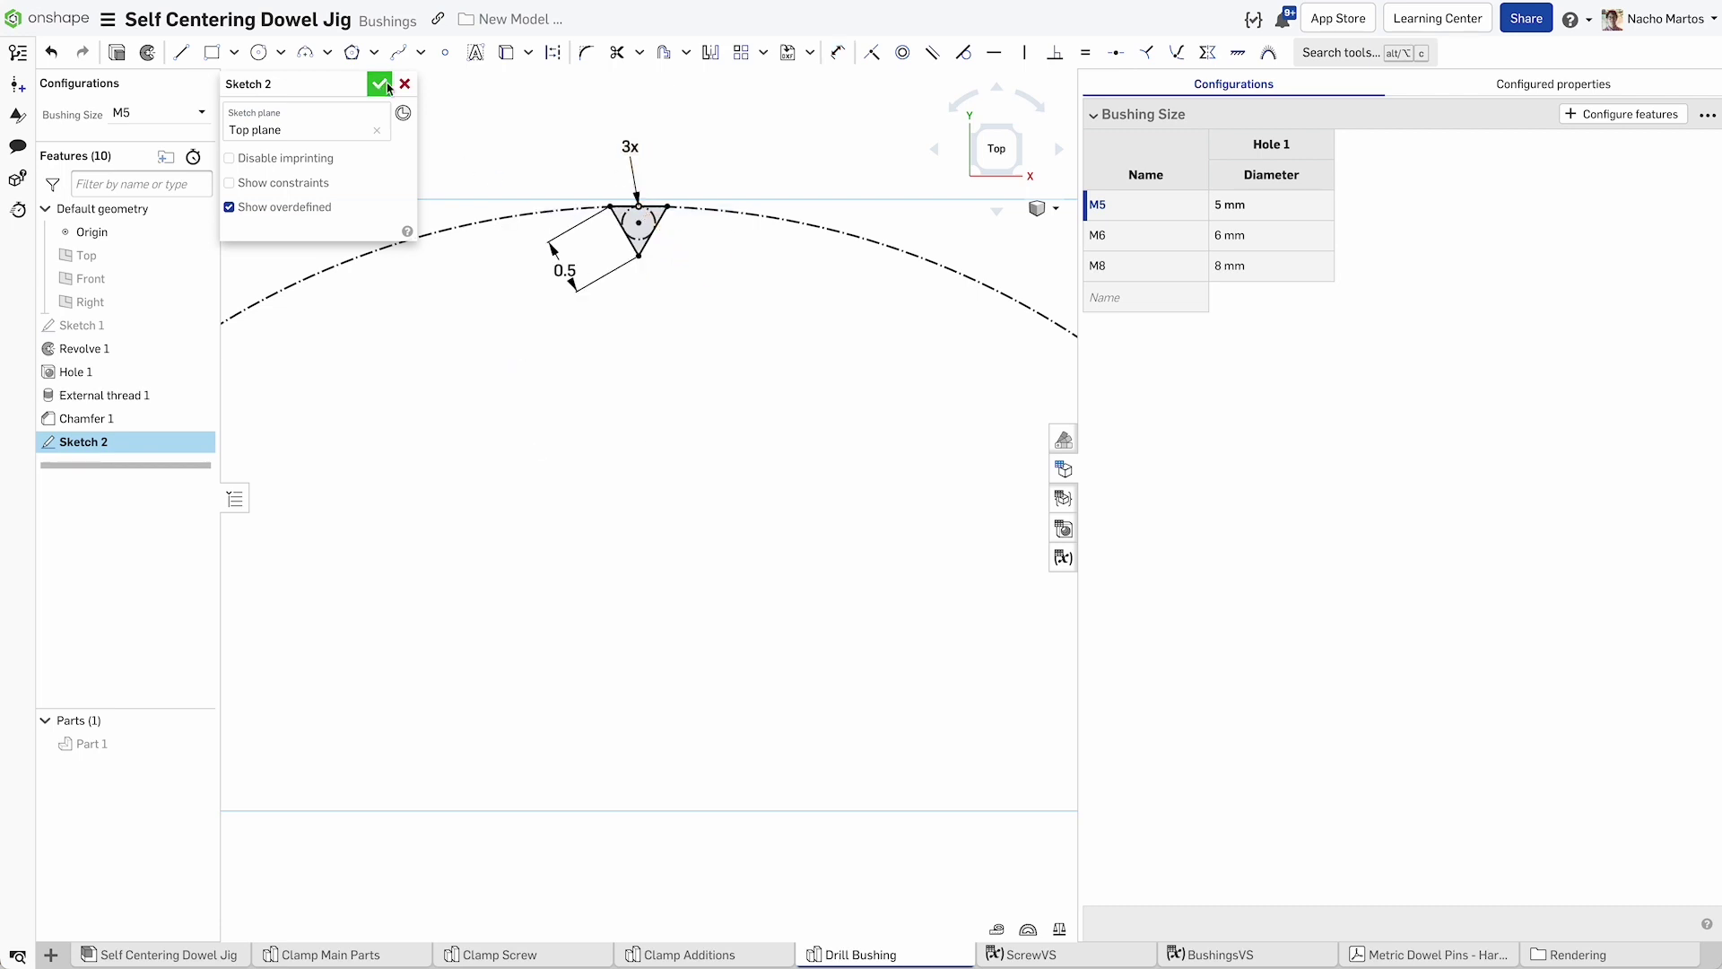
click(380, 84)
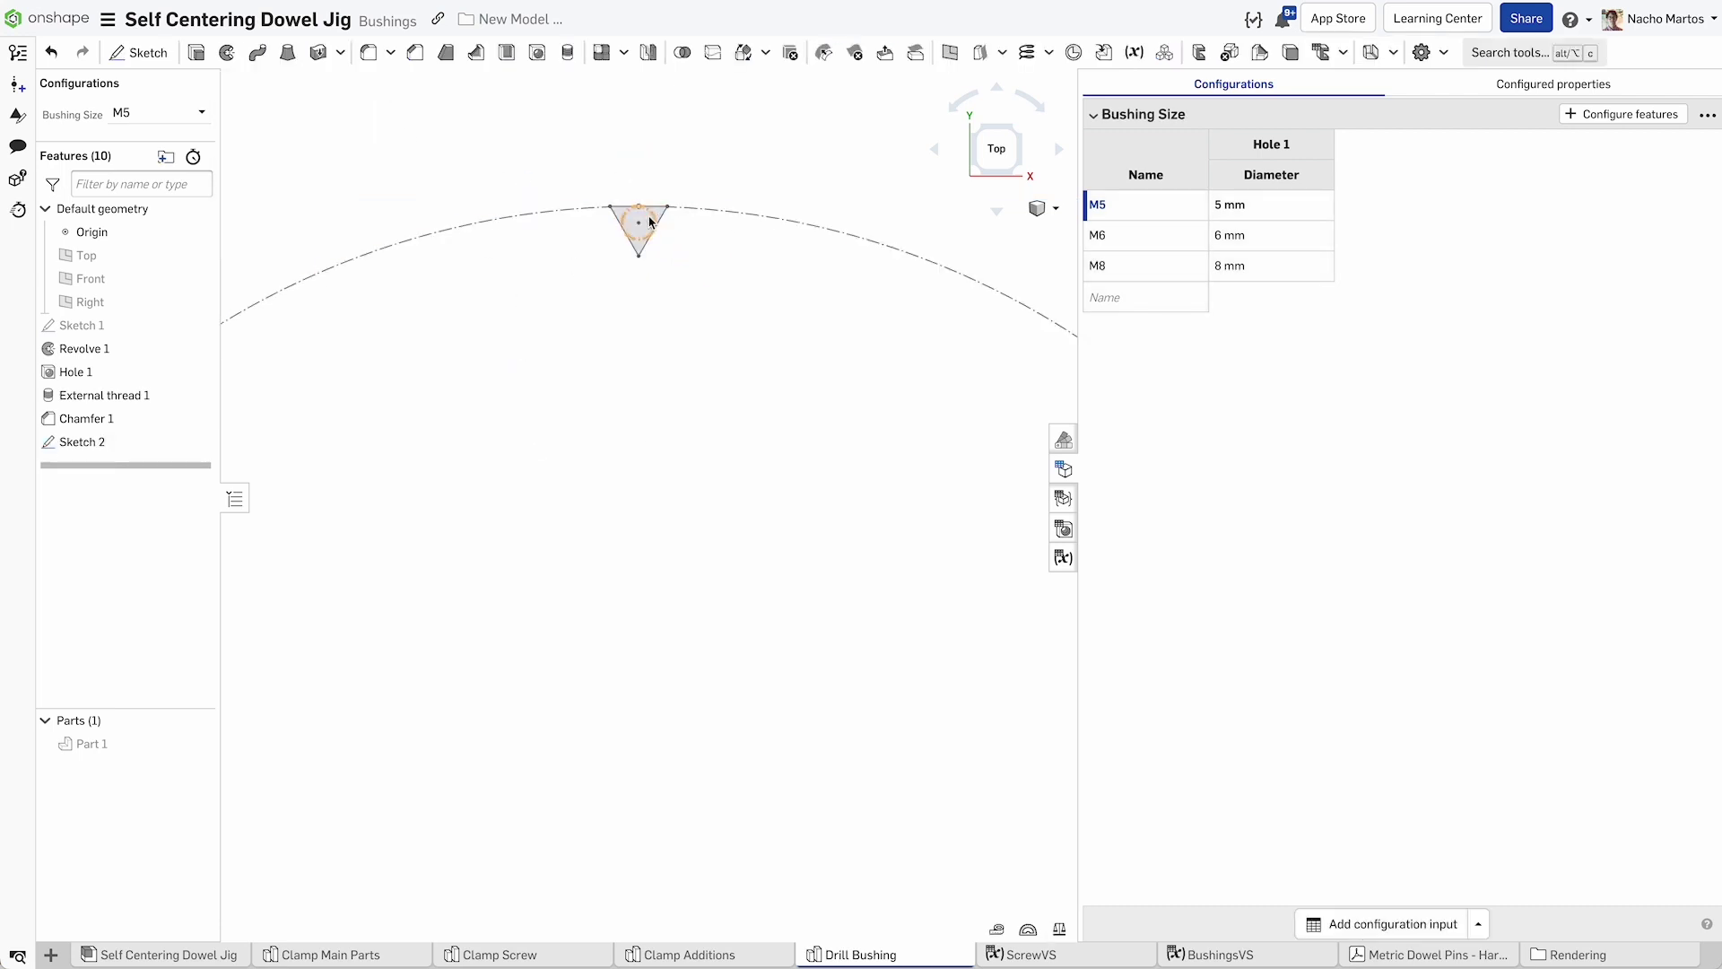
Cut the triangular groove through the whole bushing with an extrude cut (Extrude 1).
click(194, 53)
click(326, 132)
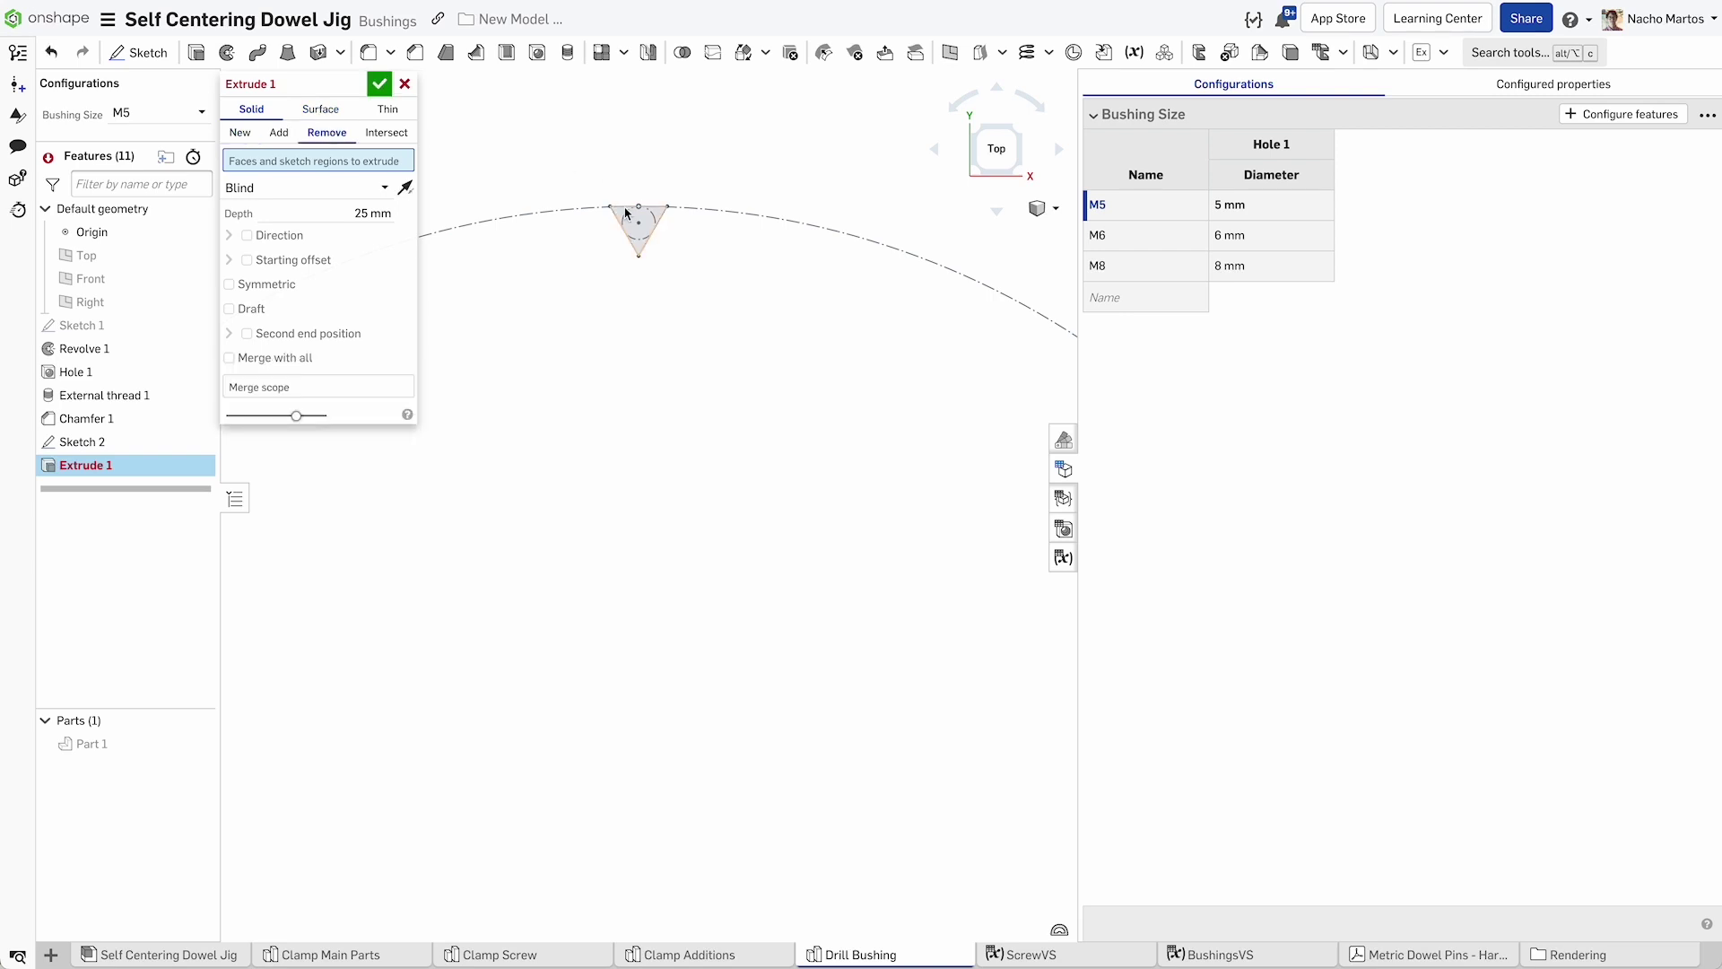
click(639, 228)
click(229, 373)
click(202, 744)
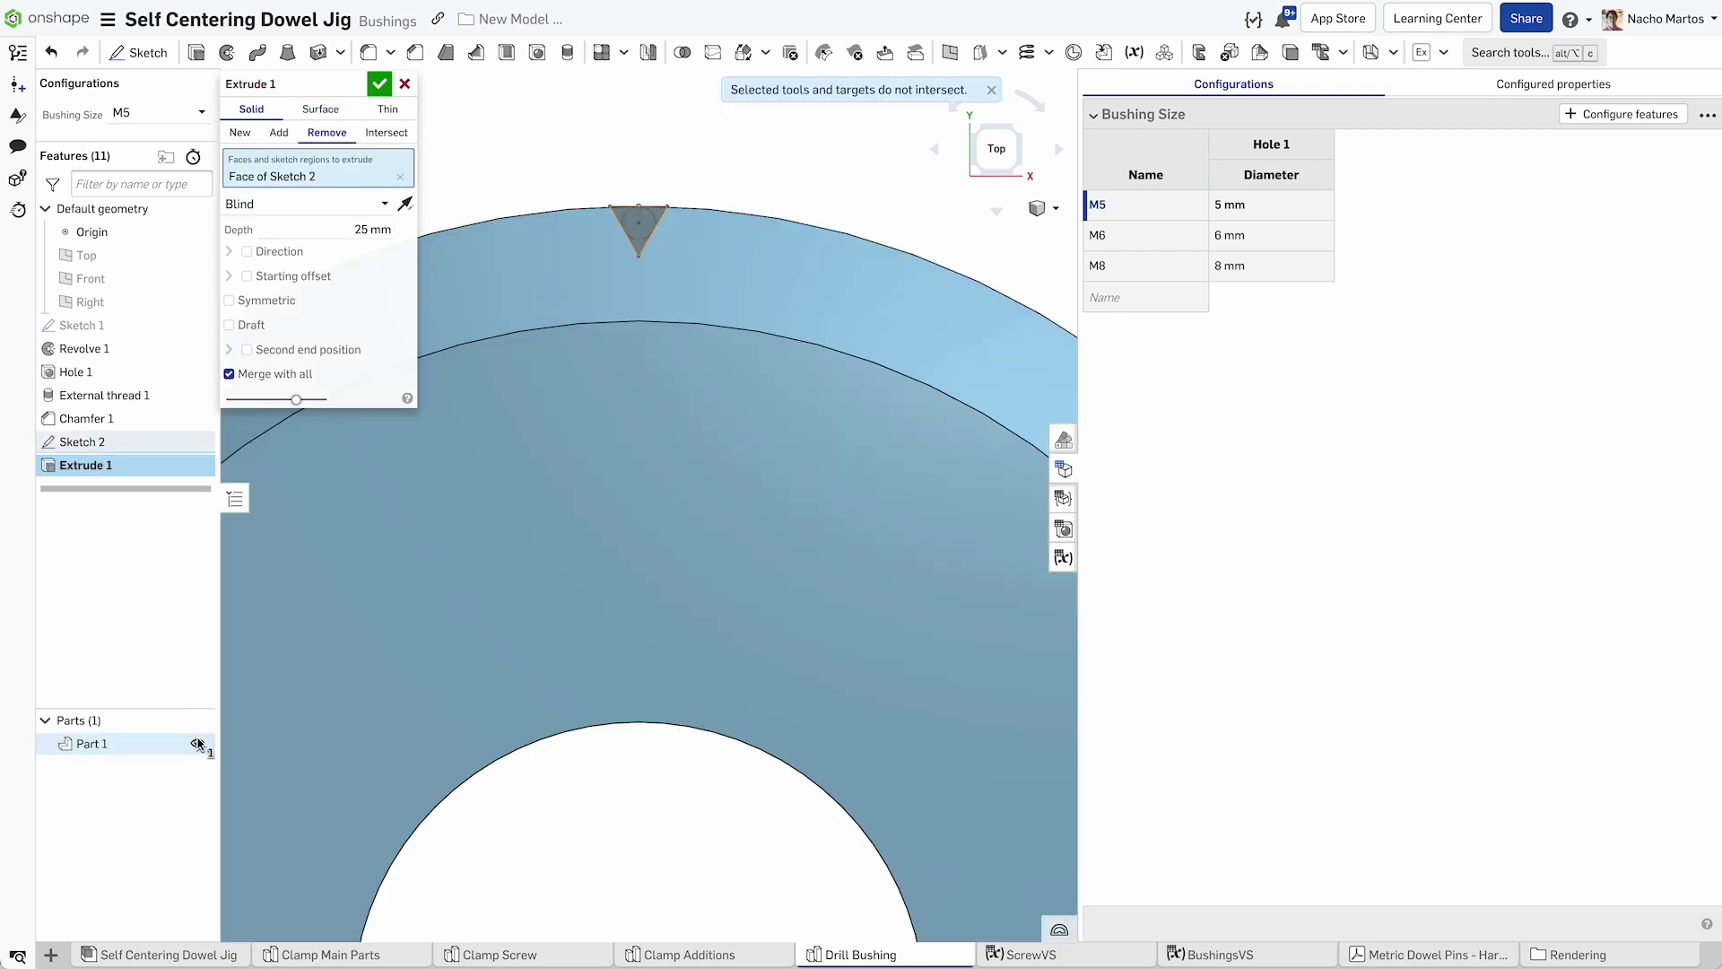
click(384, 204)
click(330, 349)
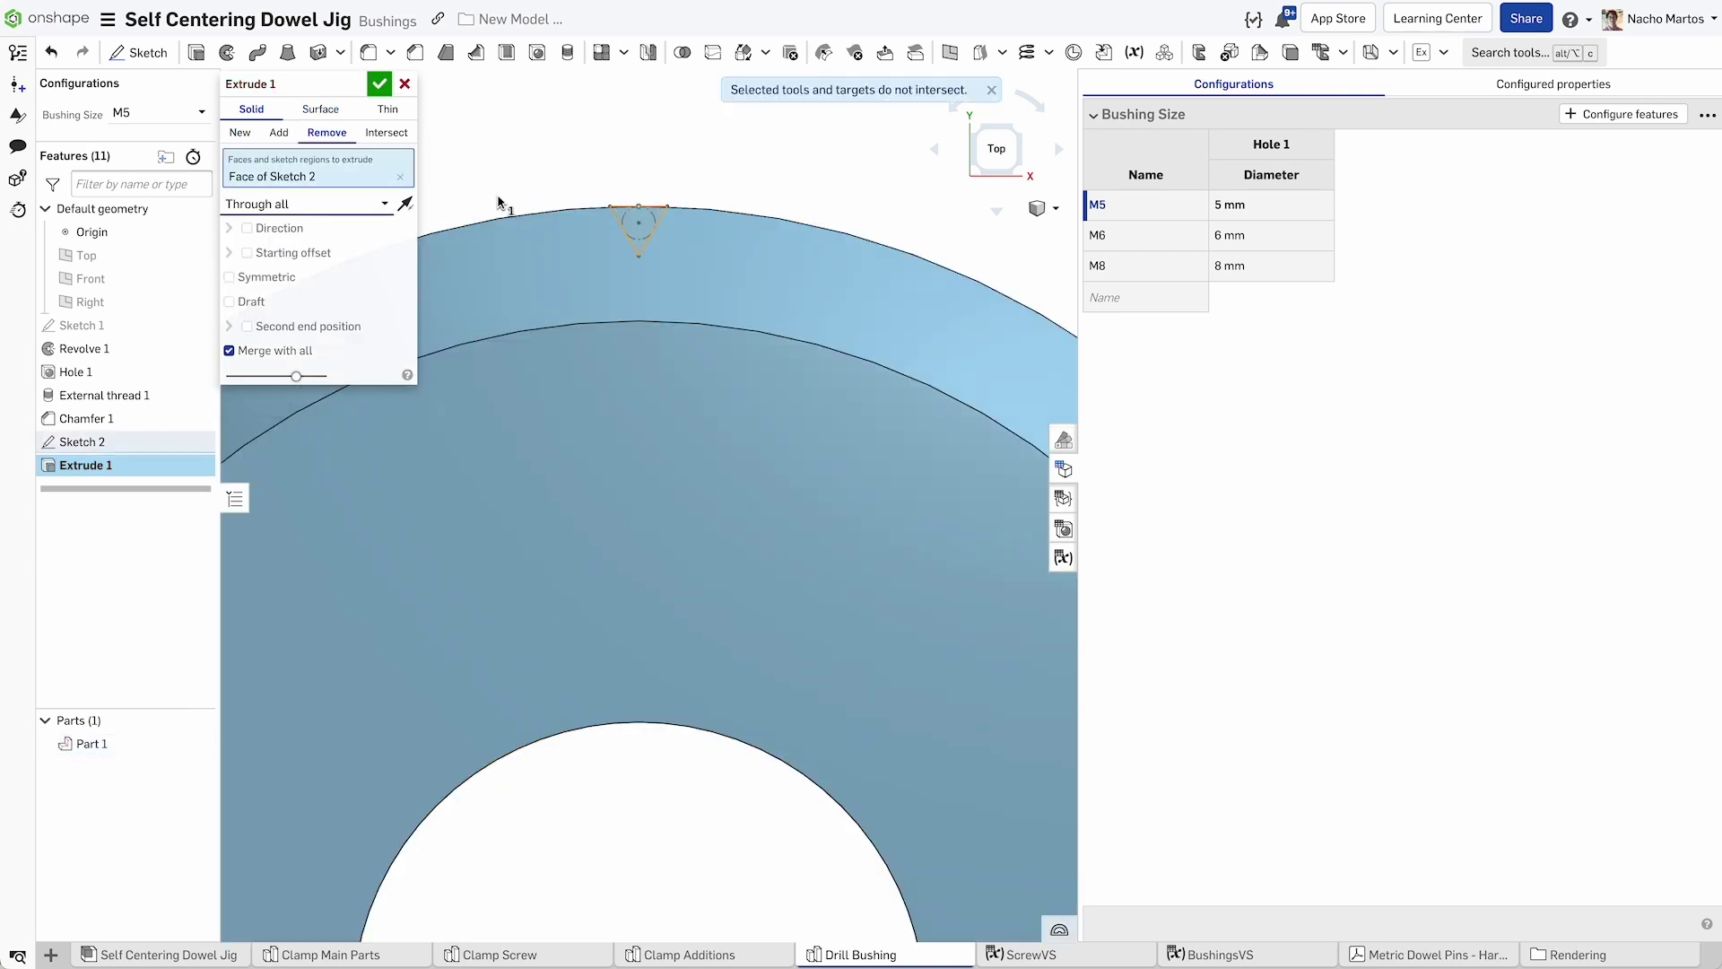
click(393, 83)
Round the two slot edges of the groove with Fillet 1.
right_drag(543, 269, 336, 220)
click(368, 52)
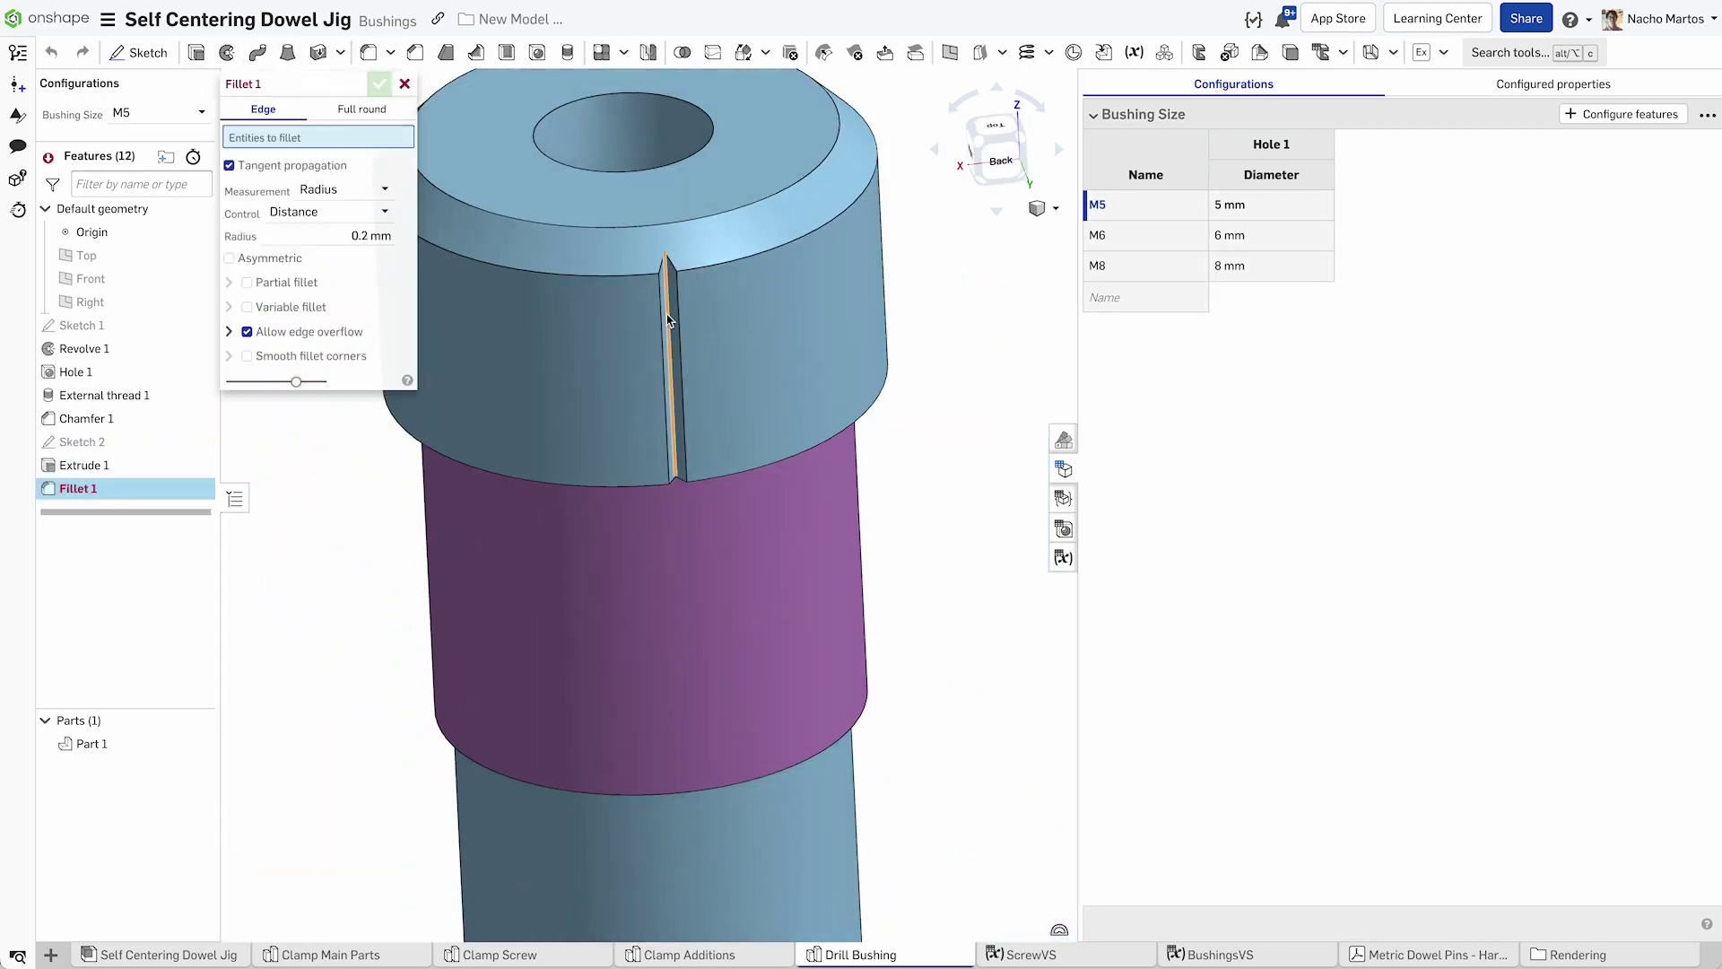
click(665, 319)
click(679, 315)
scroll(679, 316, up, 3)
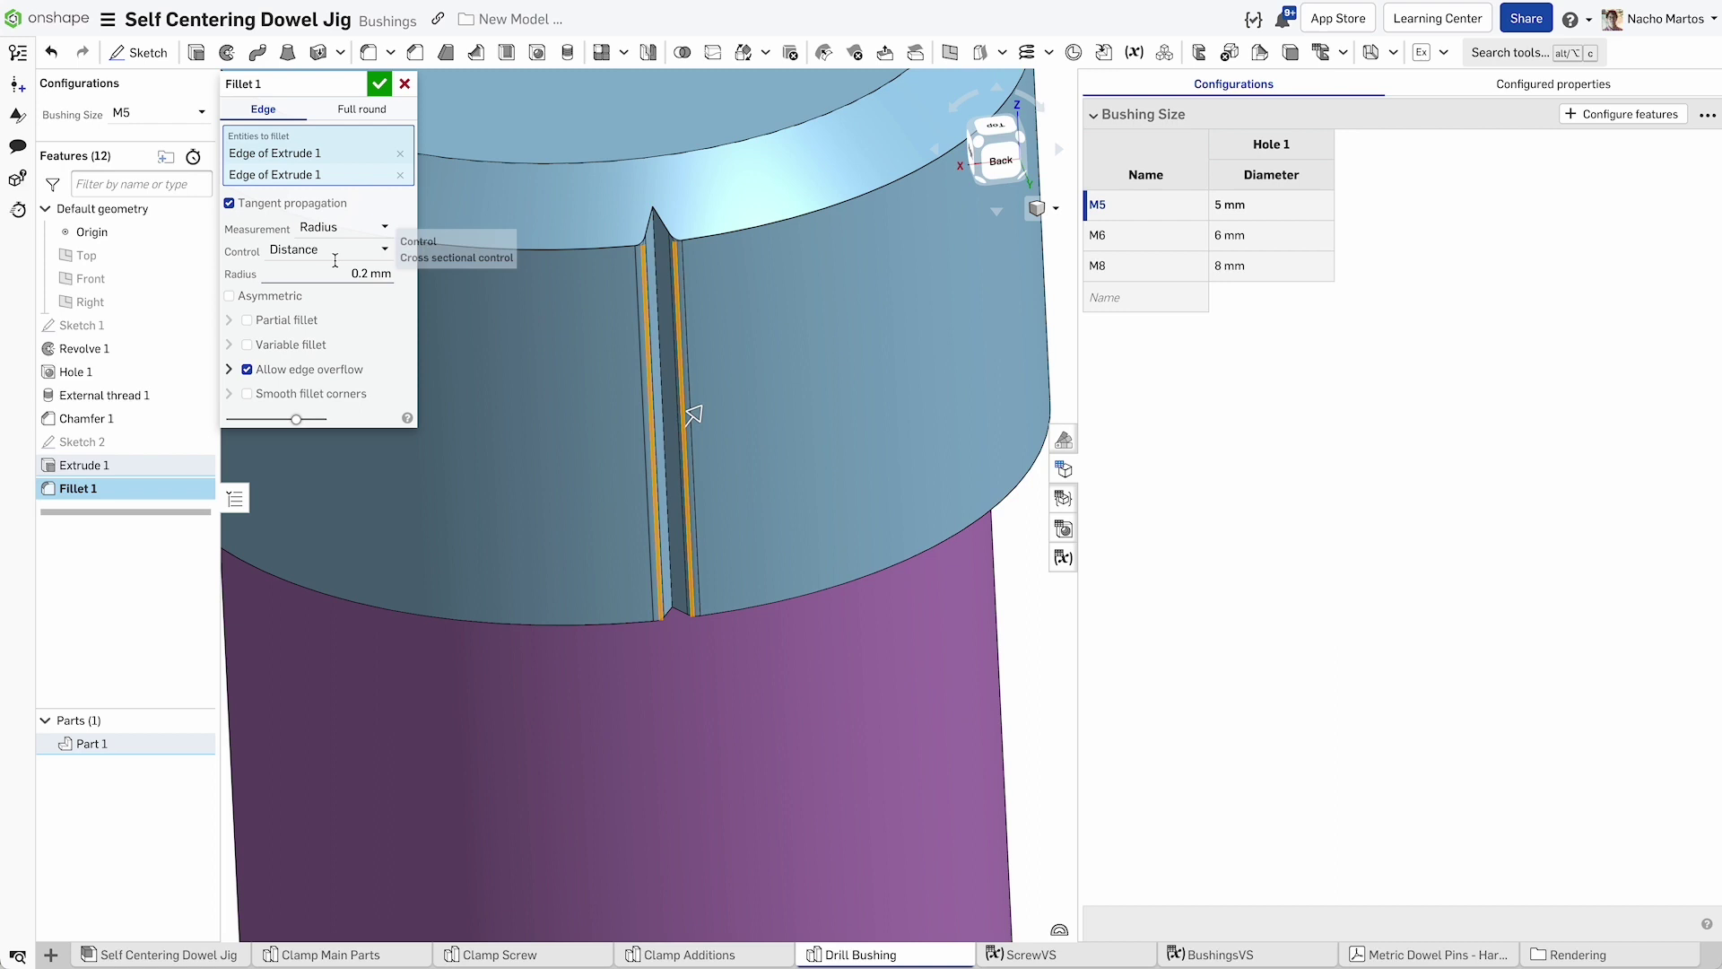
click(379, 83)
Feature-pattern Extrude 1 and Fillet 1 around the bushing's round edge, 30 instances.
click(624, 52)
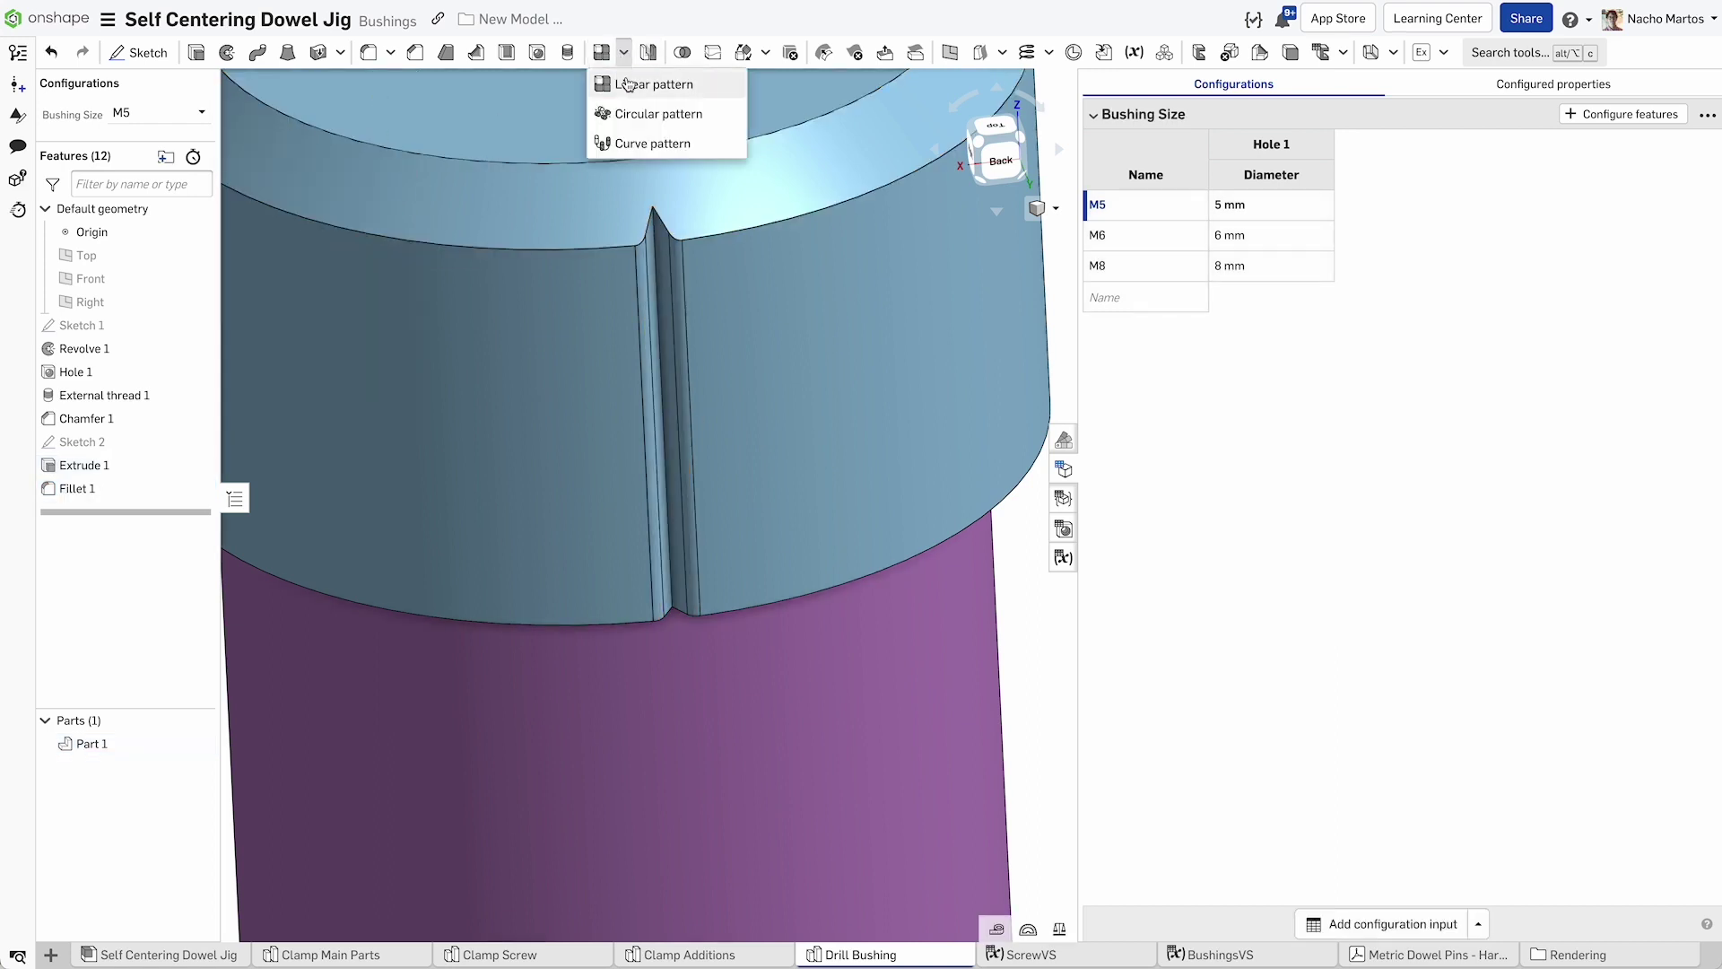
click(664, 111)
click(305, 108)
click(287, 158)
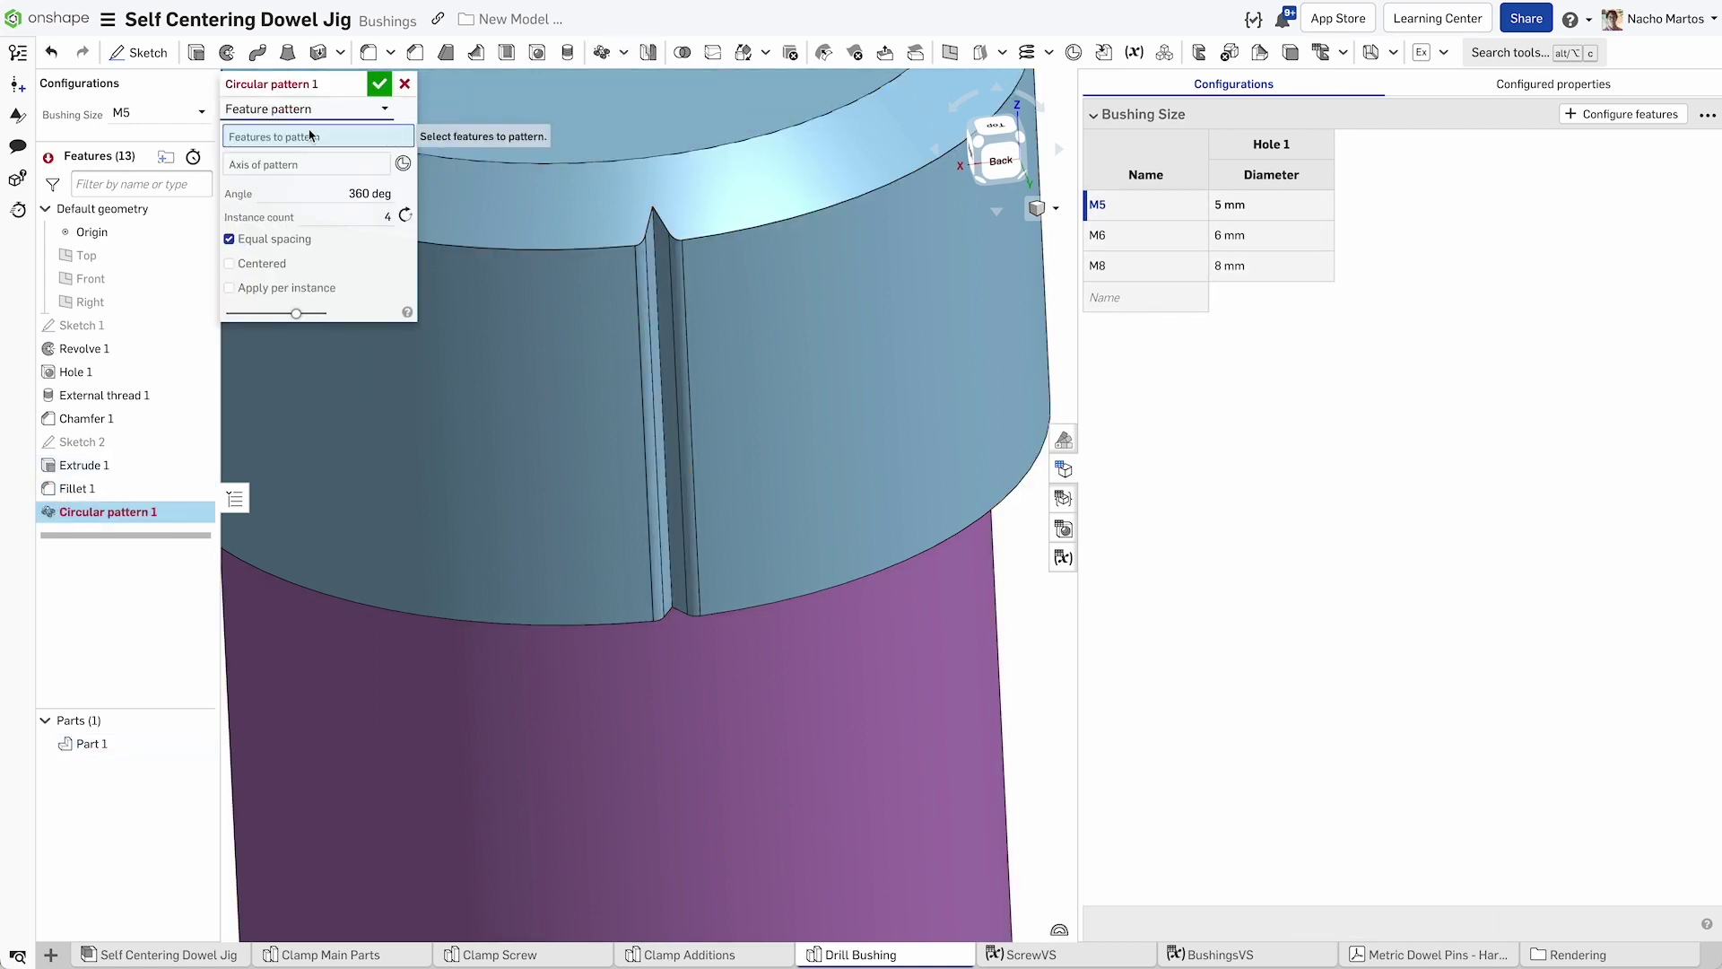
click(99, 464)
click(110, 485)
click(296, 217)
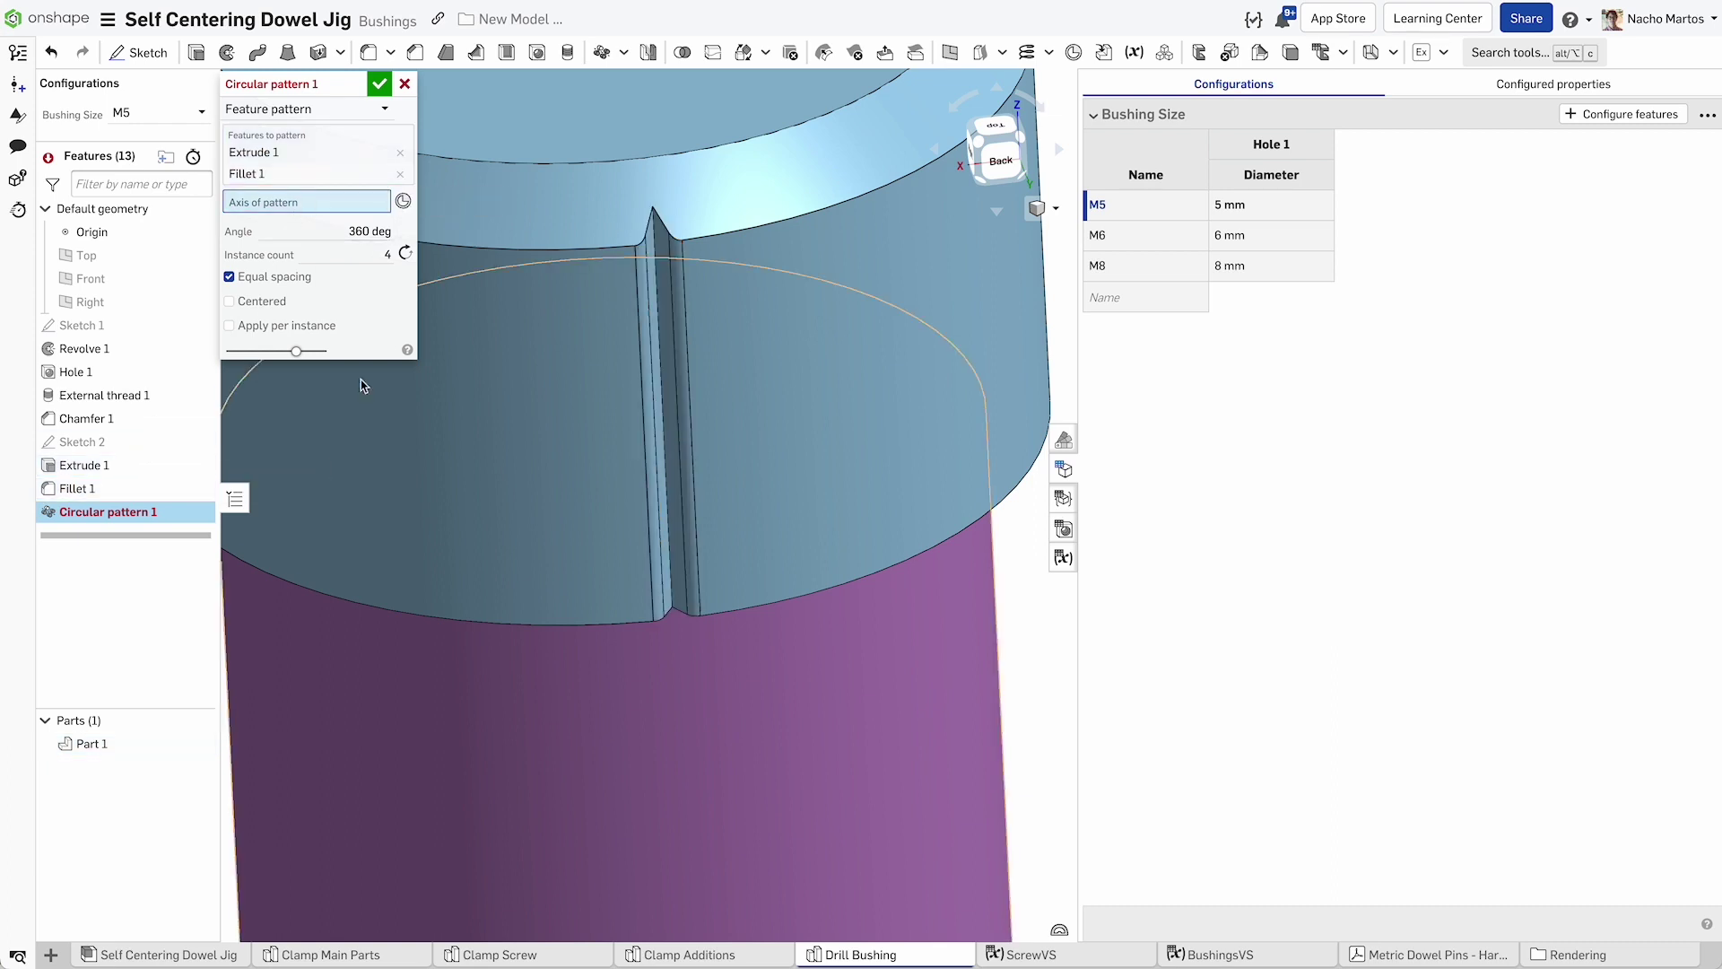
scroll(360, 379, down, 5)
click(488, 679)
scroll(489, 678, up, 3)
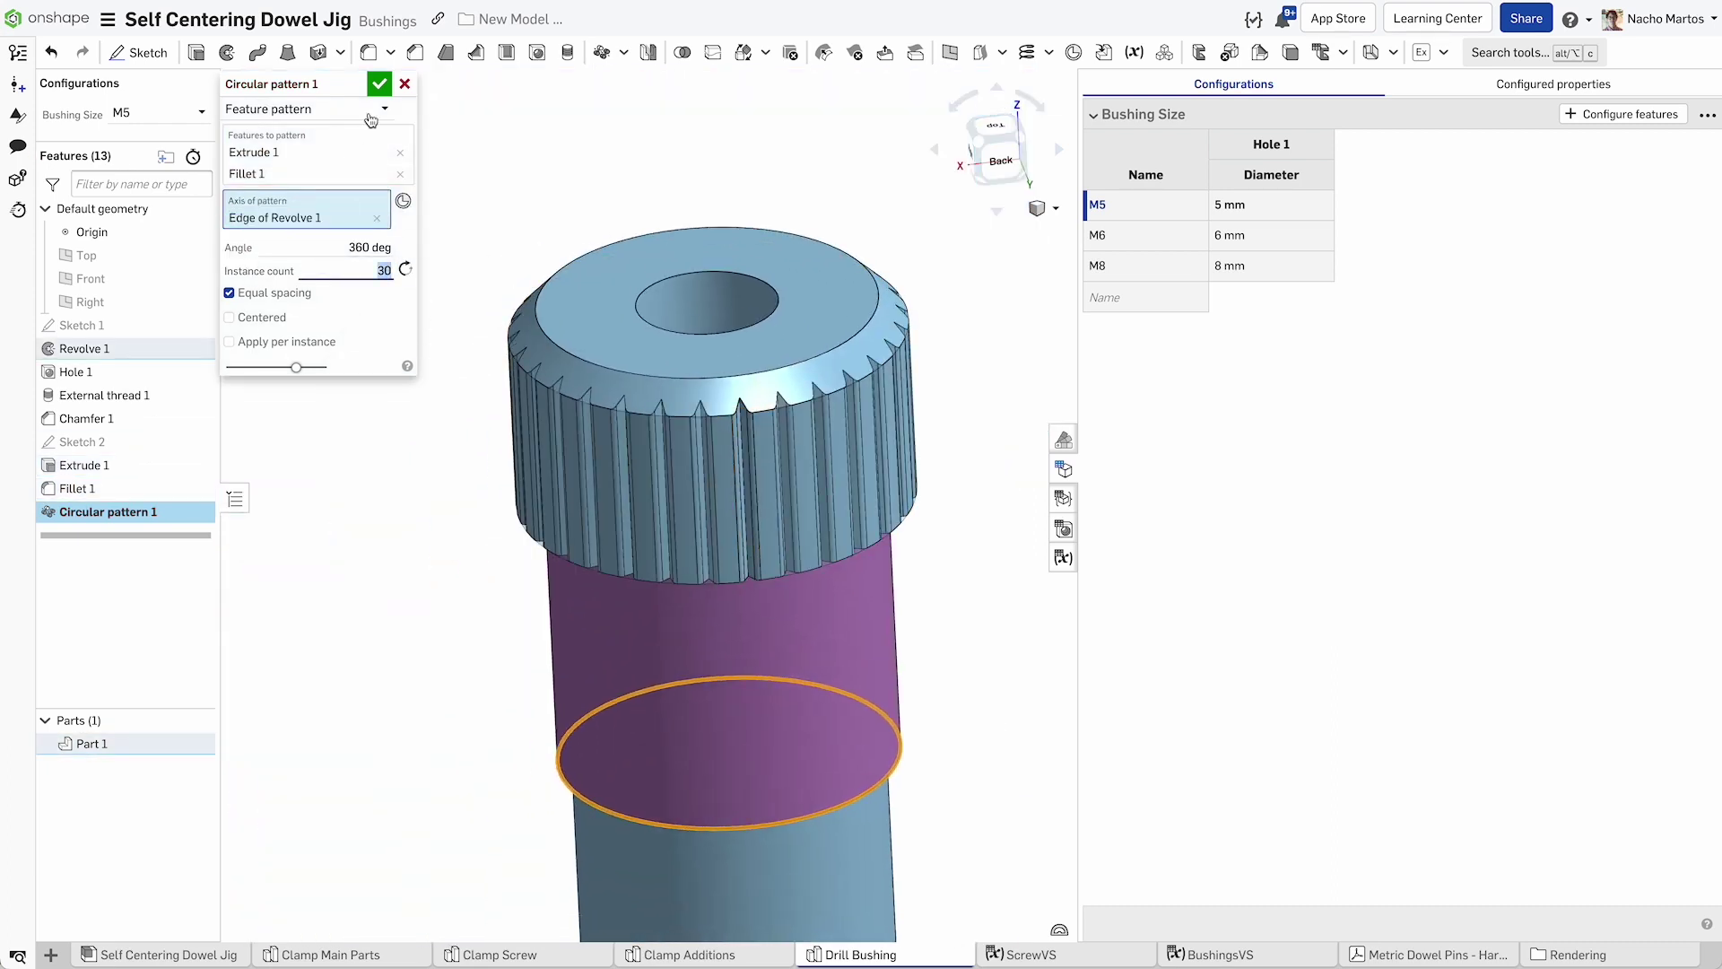
click(380, 83)
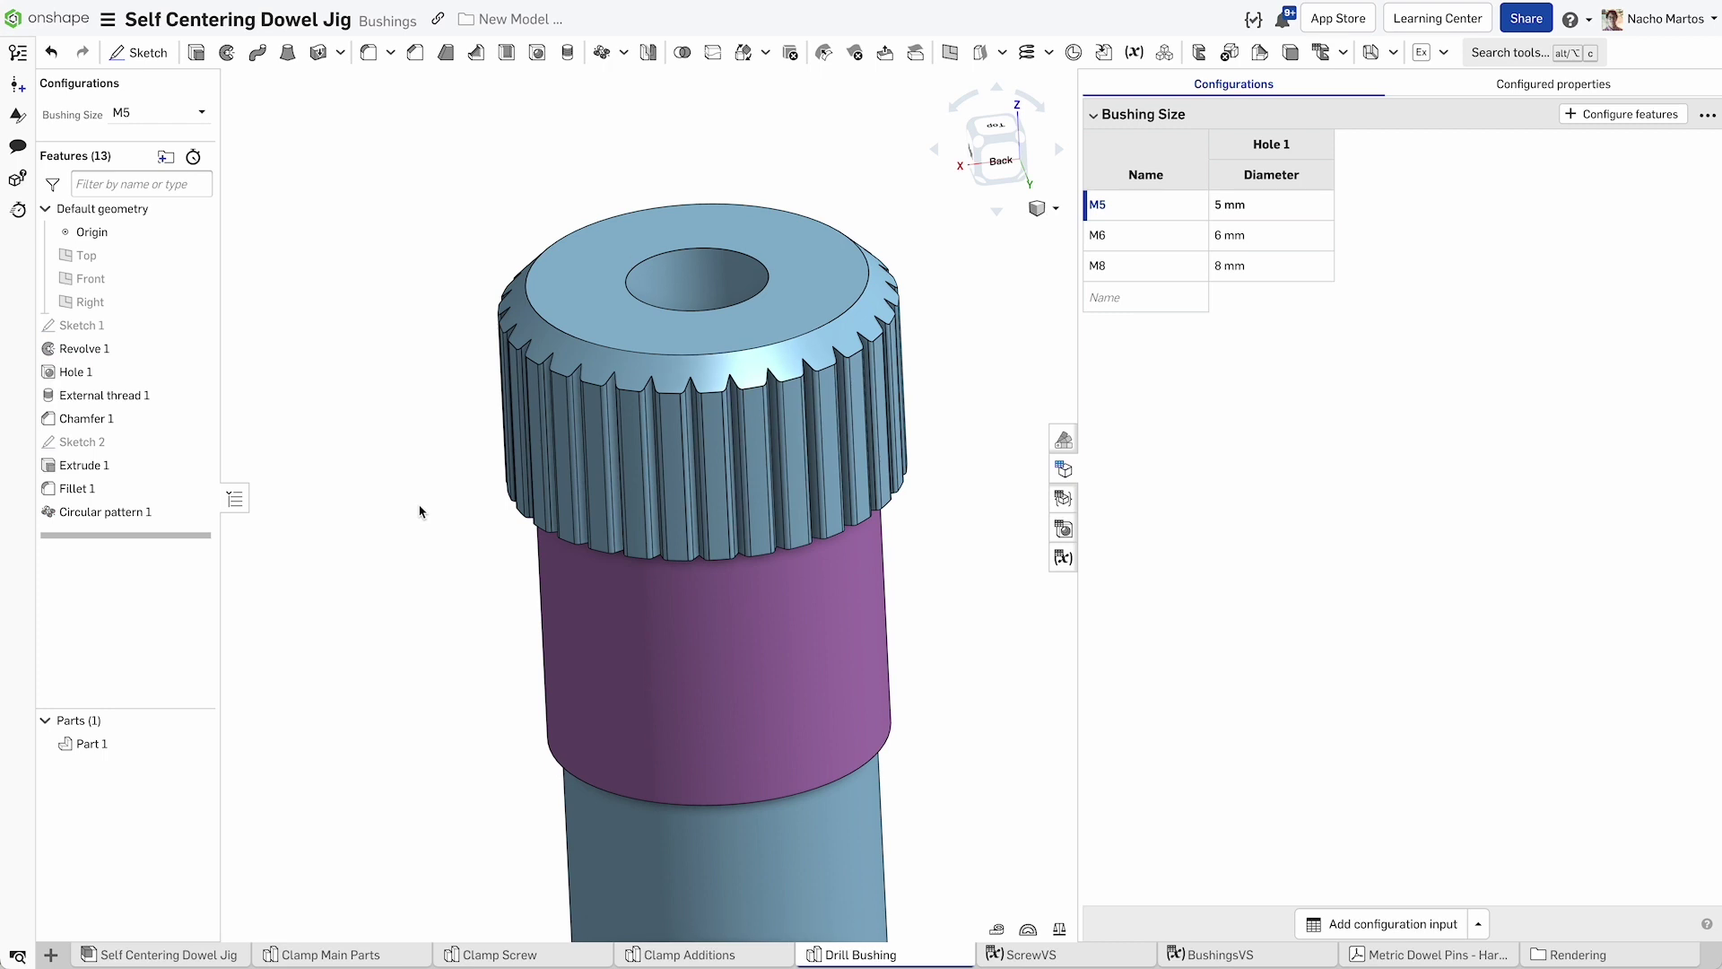
scroll(419, 508, down, 3)
middle_drag(418, 507, 470, 368)
Rename Part 1 to 'Bushing'.
right_click(117, 743)
click(190, 405)
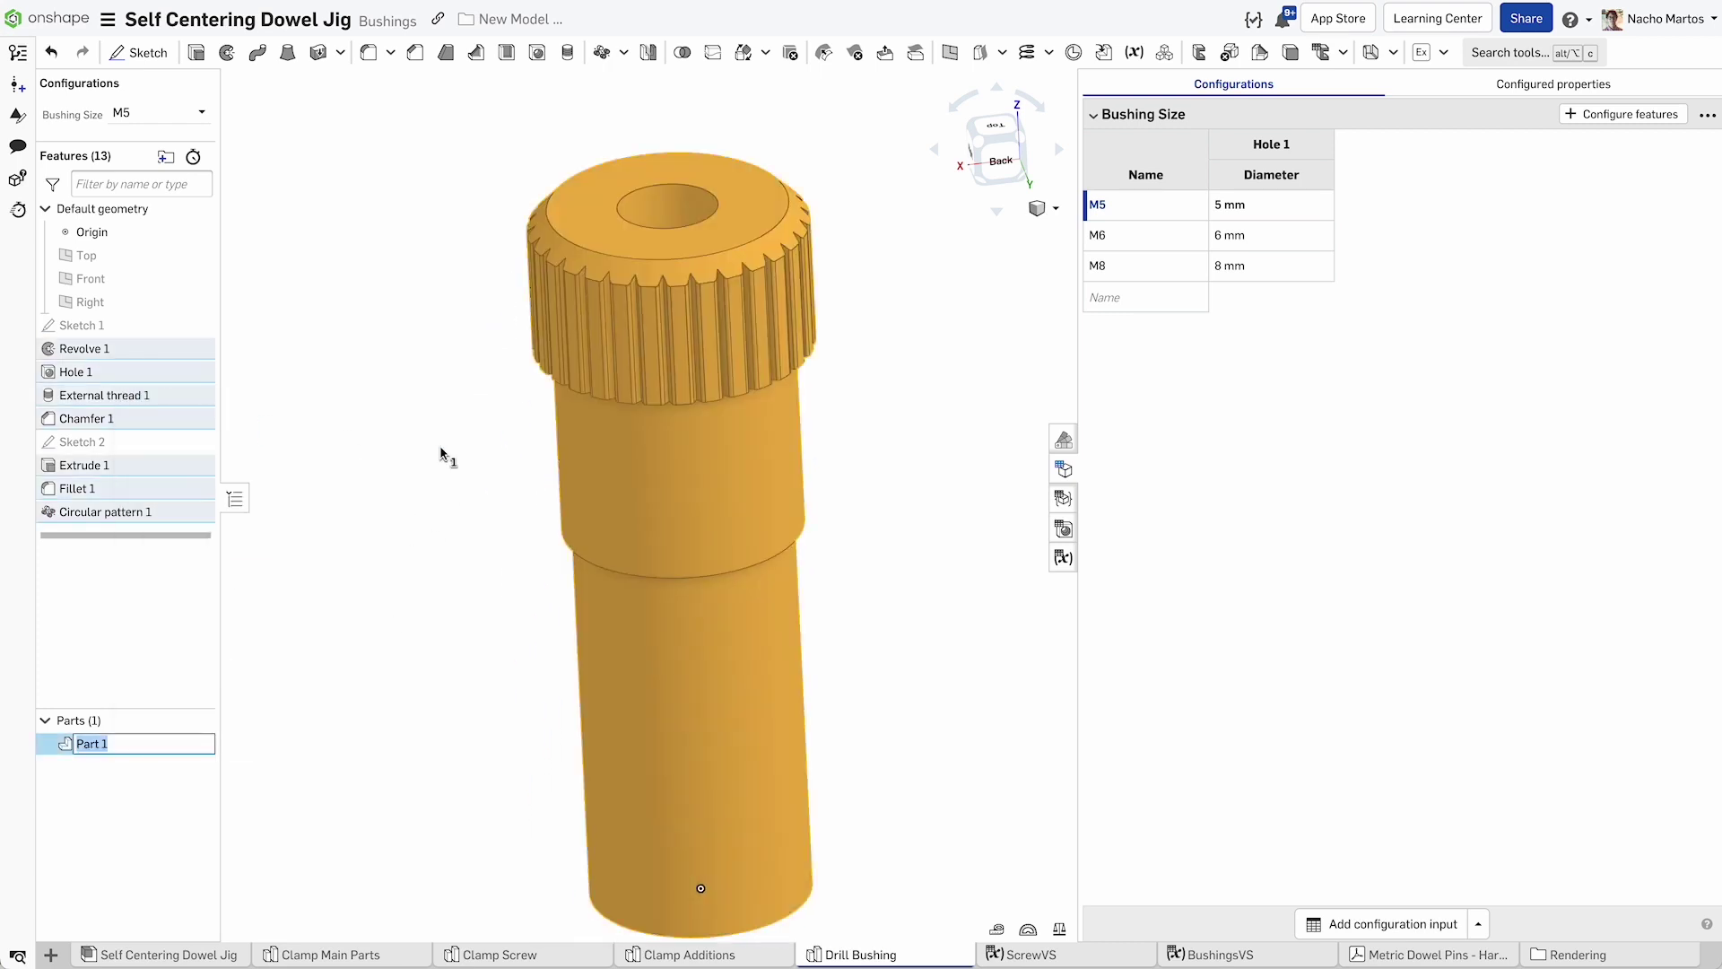
text(Bushing)
key(Return)
Change the Bushing part's appearance to dark grey.
right_click(113, 745)
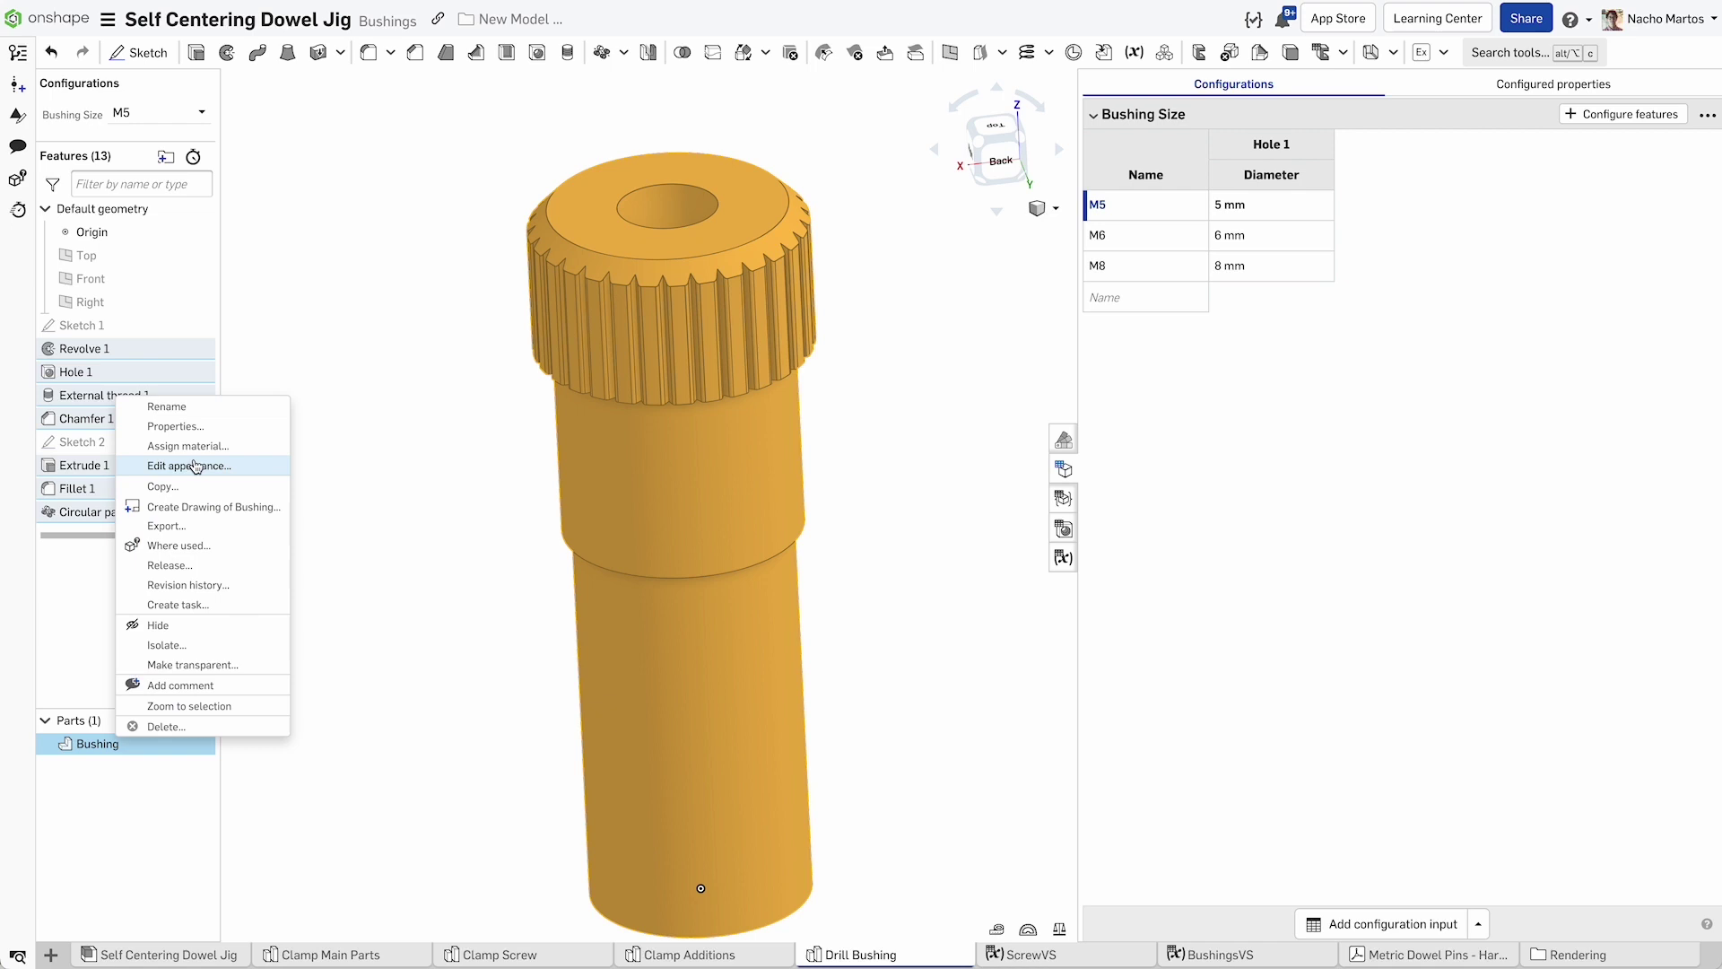
click(242, 463)
click(234, 718)
click(383, 592)
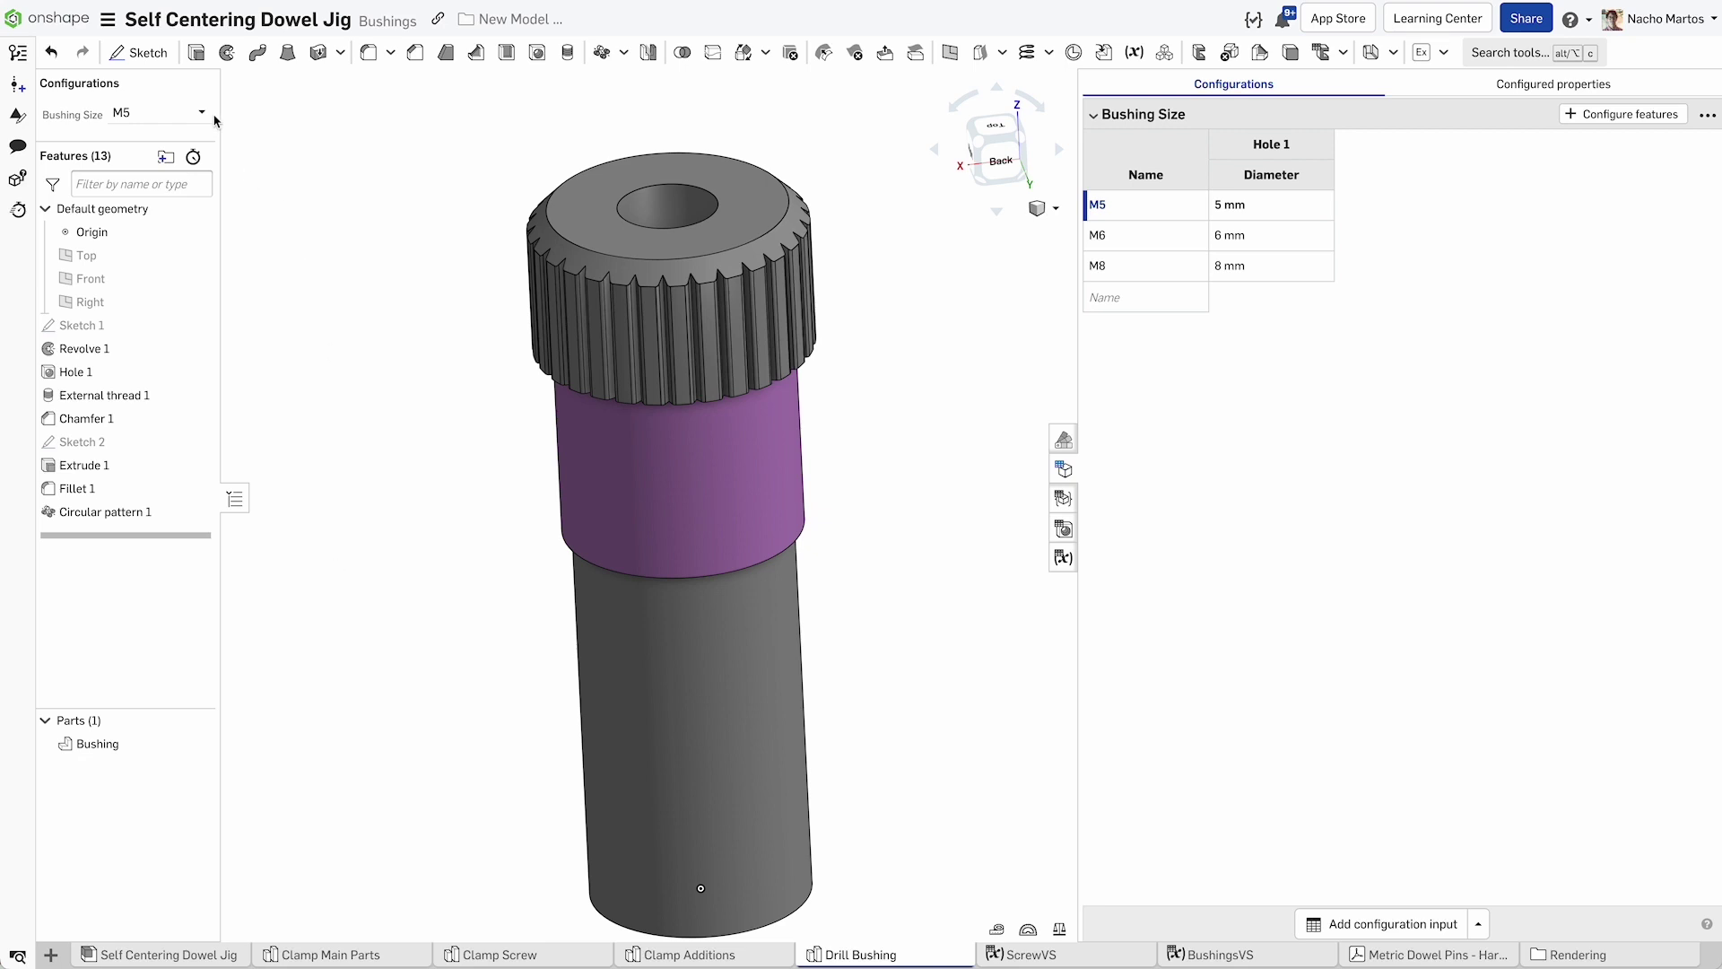
click(137, 52)
Start a sketch on the Front plane and place the text 'M5' on the shaft.
click(1011, 167)
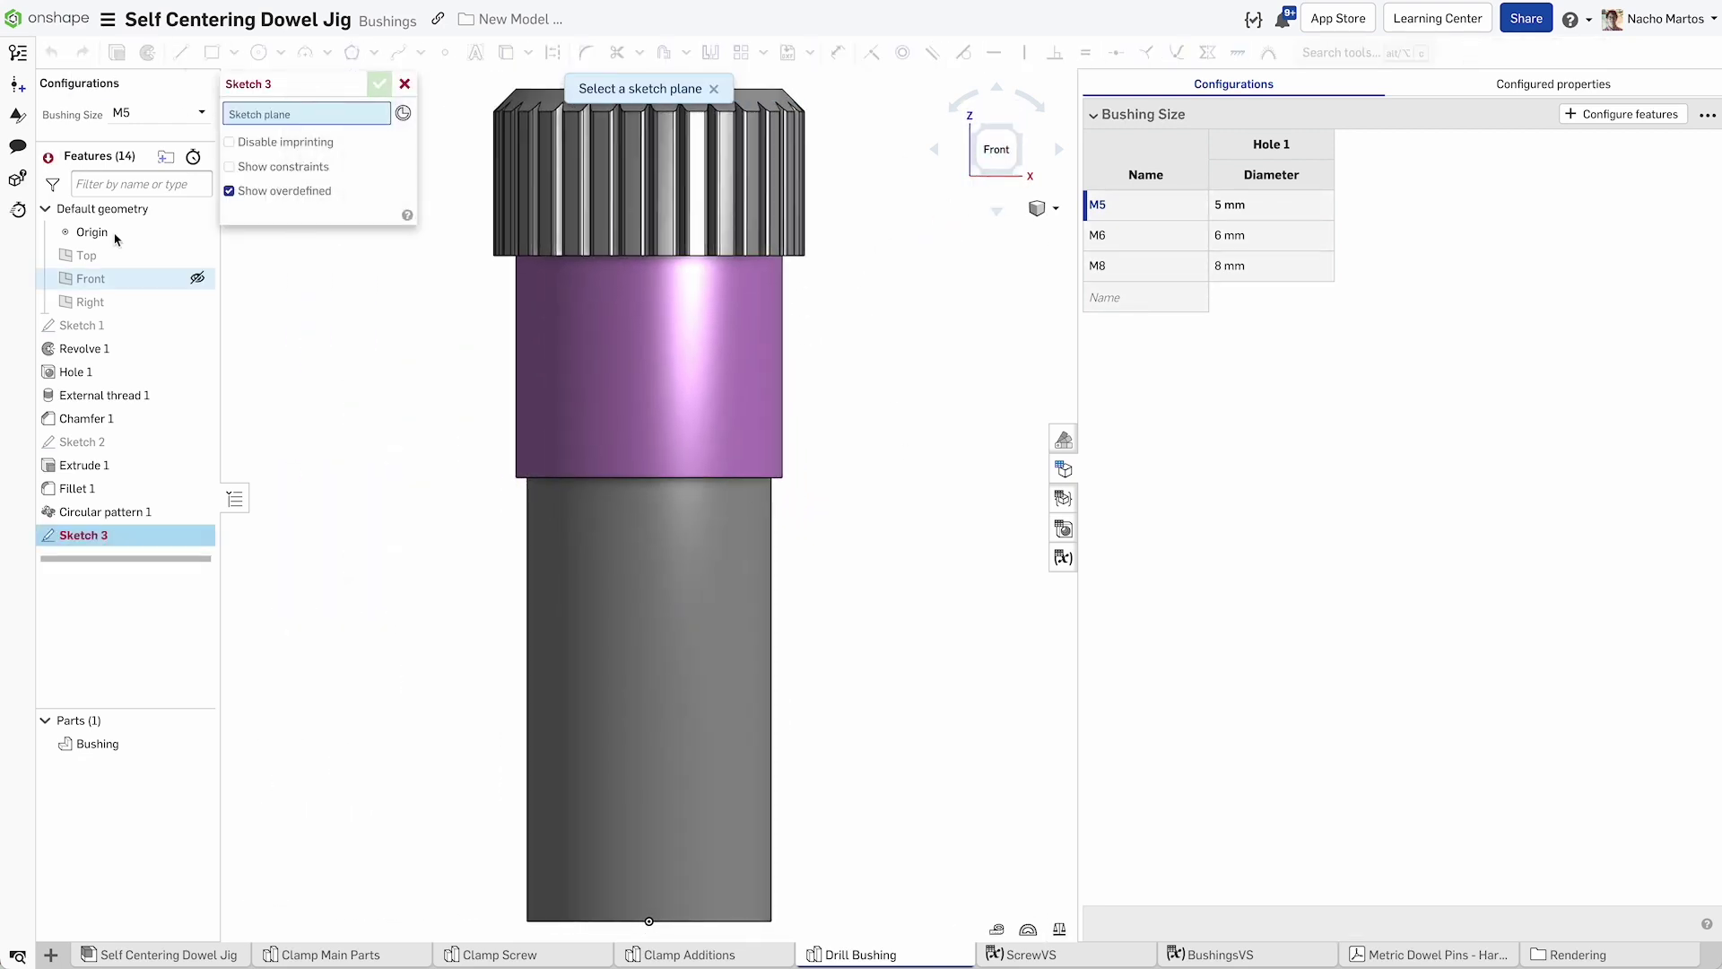
click(90, 279)
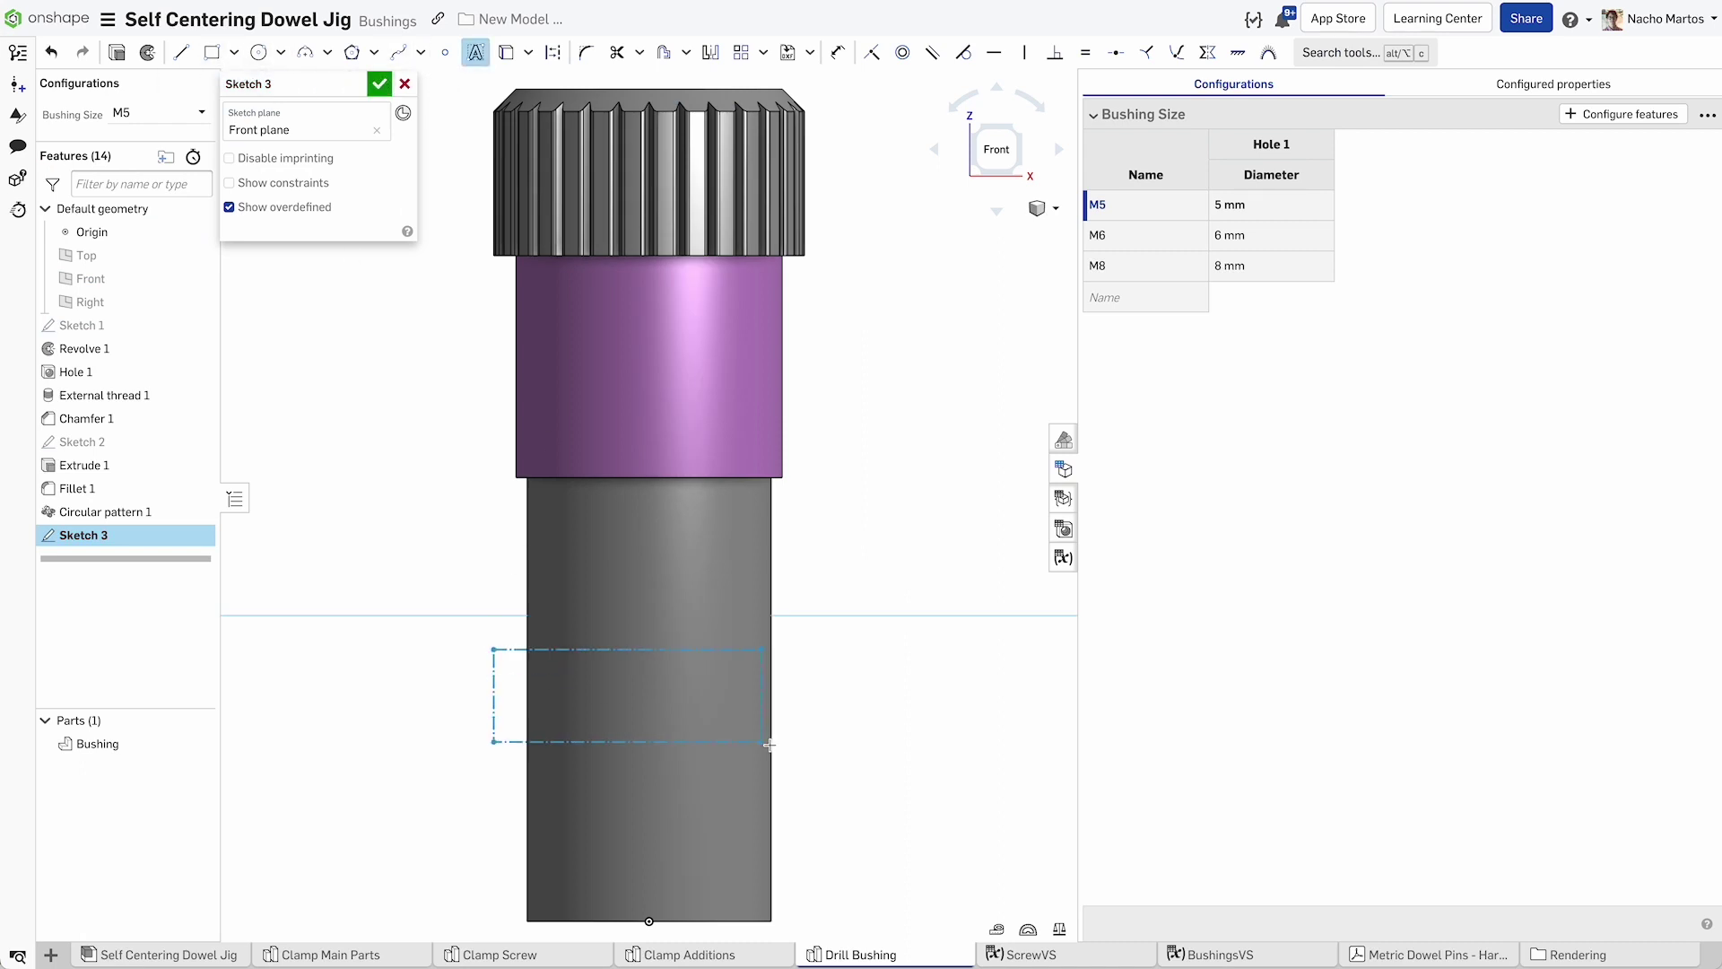
click(796, 750)
text(M5)
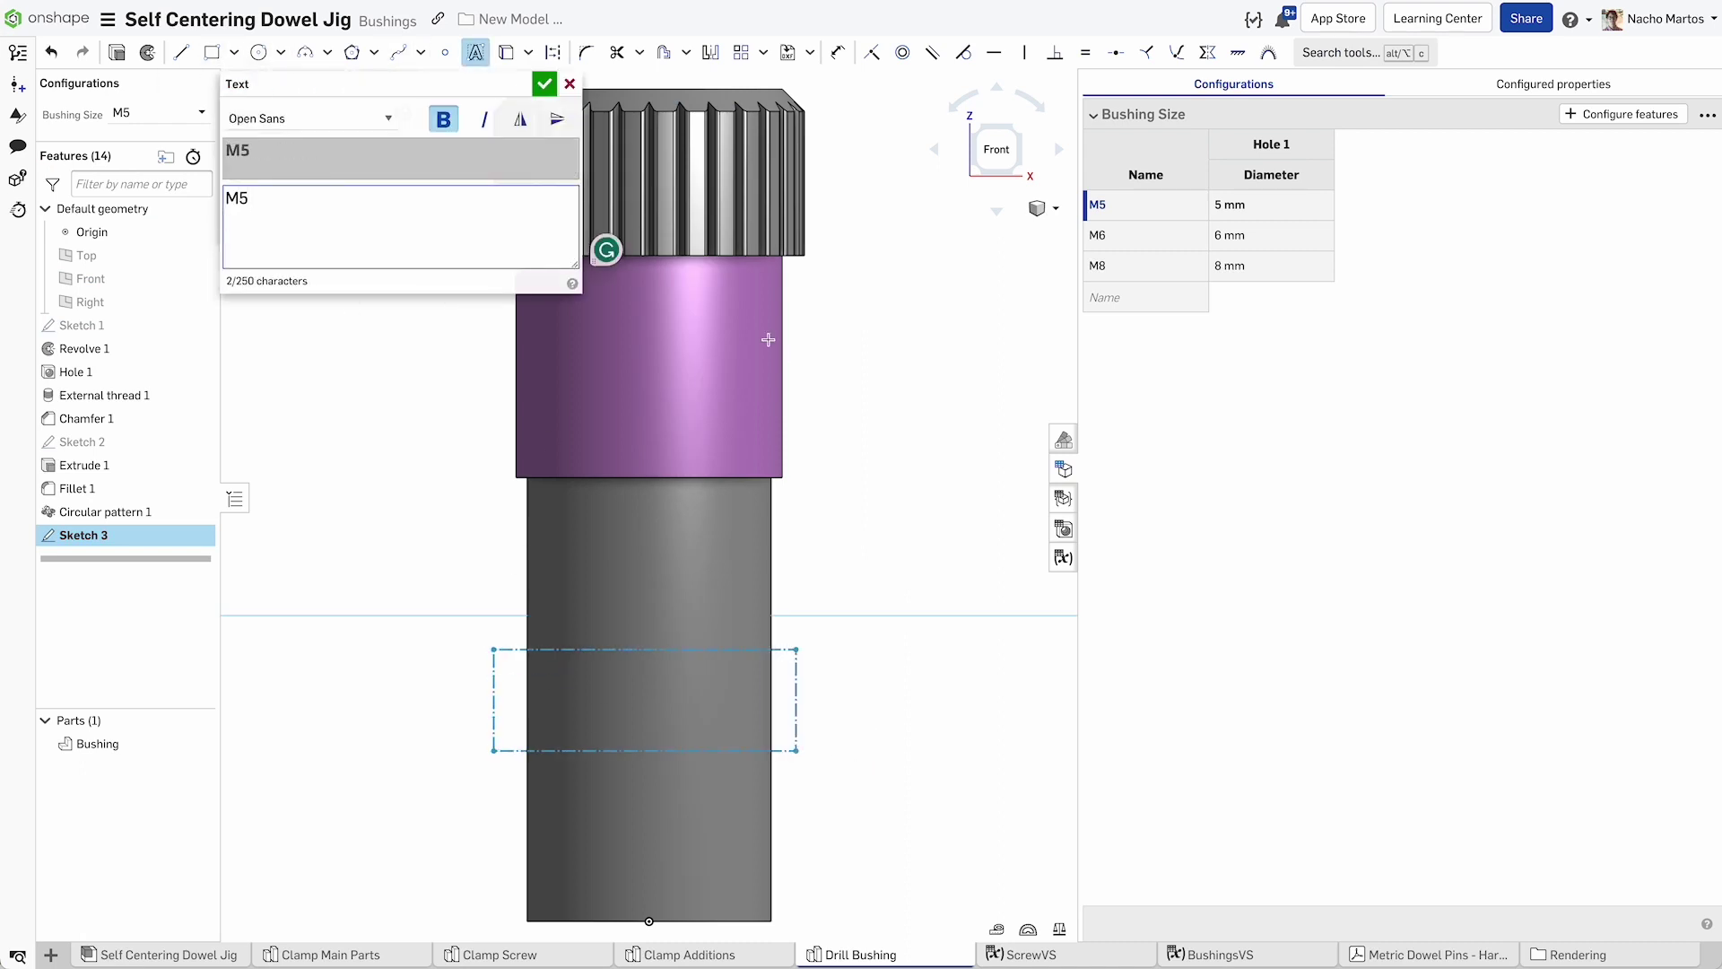
click(544, 84)
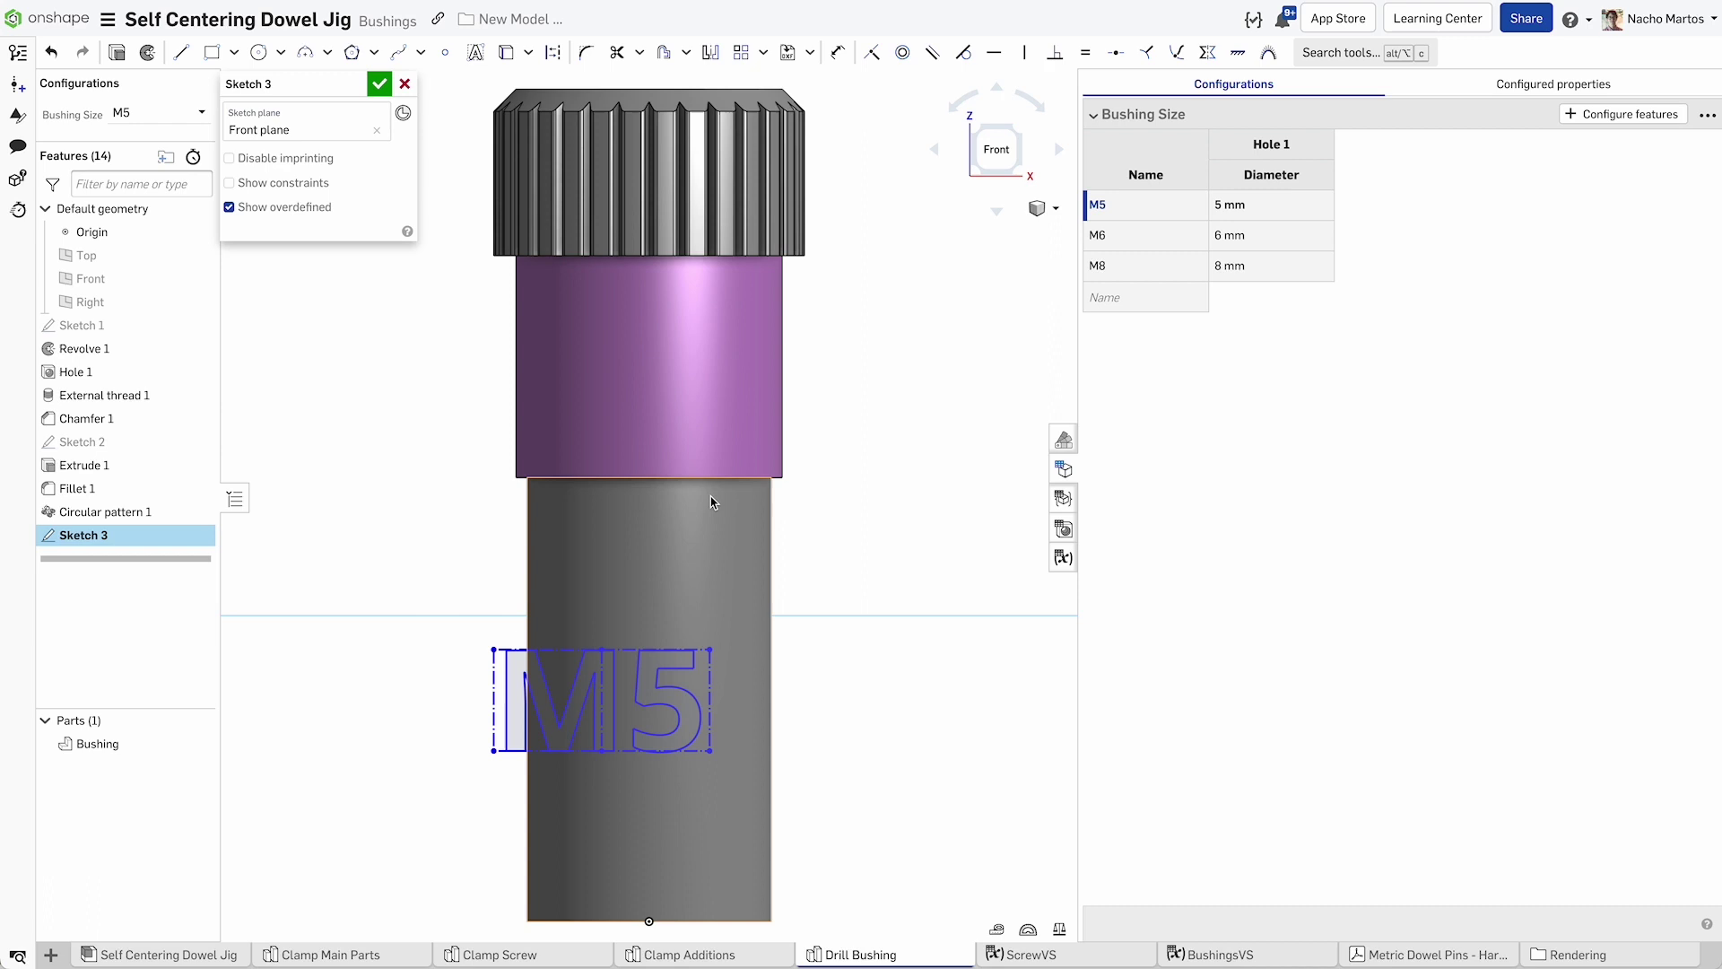
Rotate the M5 text 90 degrees with the sketch Transform tool.
click(528, 52)
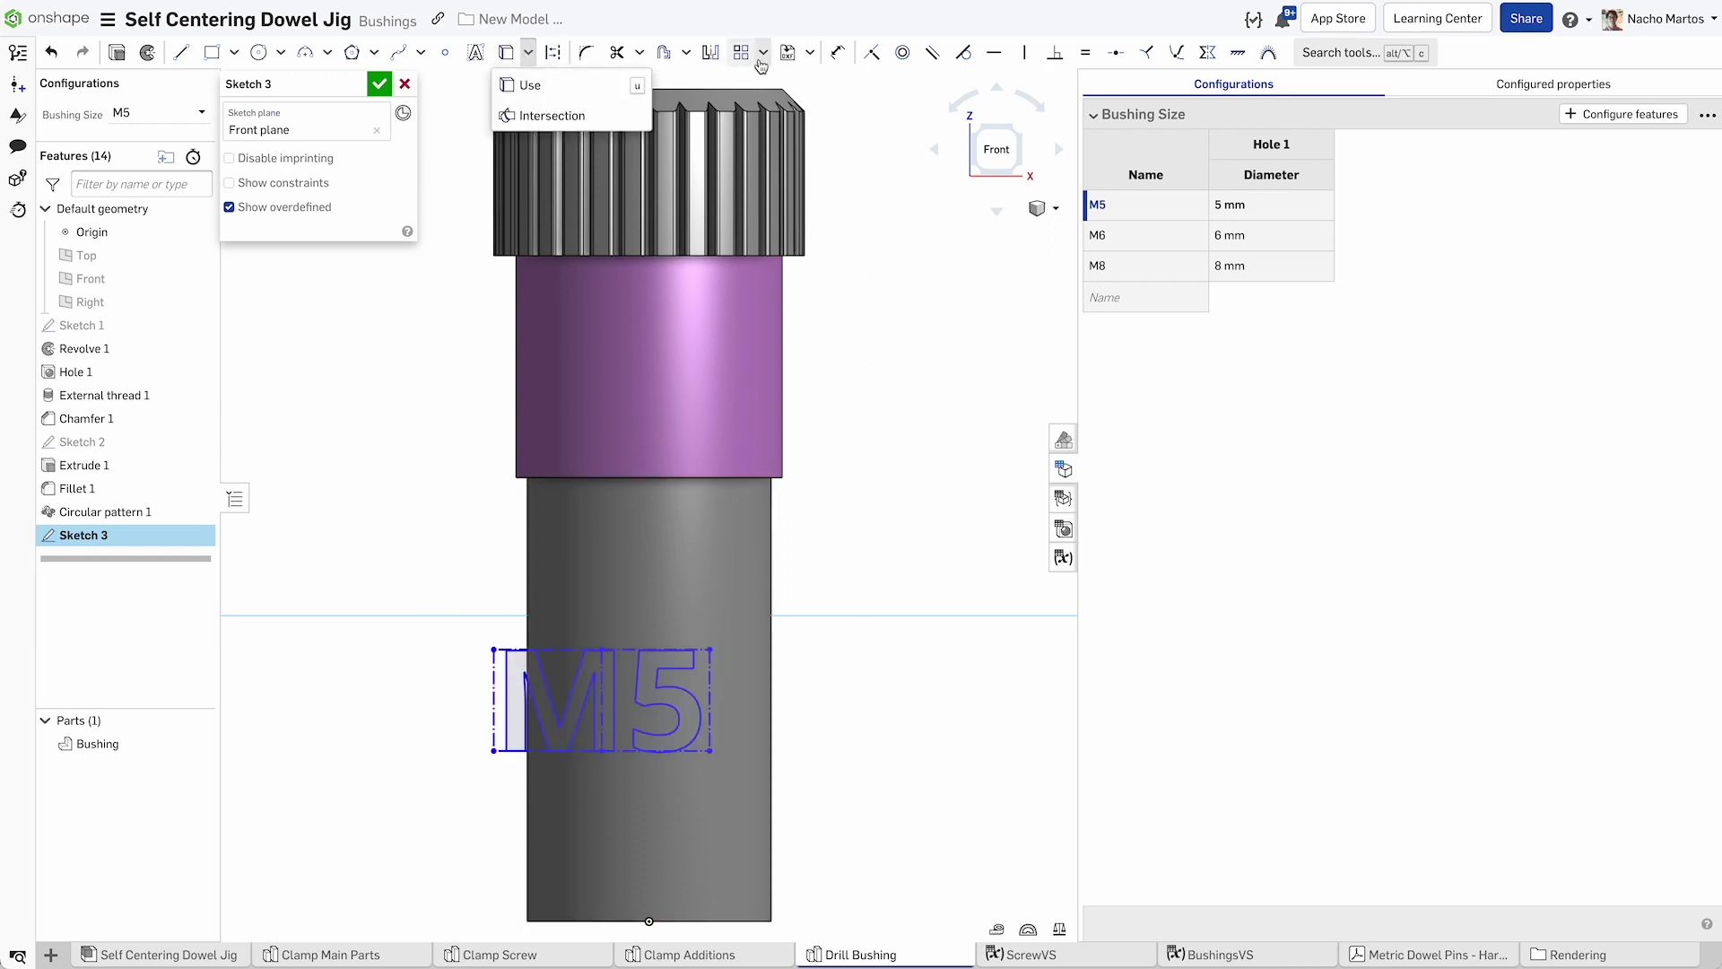
click(764, 52)
click(780, 143)
click(708, 662)
mouse_move(696, 751)
mouse_down()
mouse_move(688, 652)
mouse_move(607, 615)
mouse_up()
click(422, 628)
Add a point at the text's bottom midpoint and align it vertically with the origin.
middle_drag(568, 870, 619, 635)
scroll(620, 635, up, 5)
key(s)
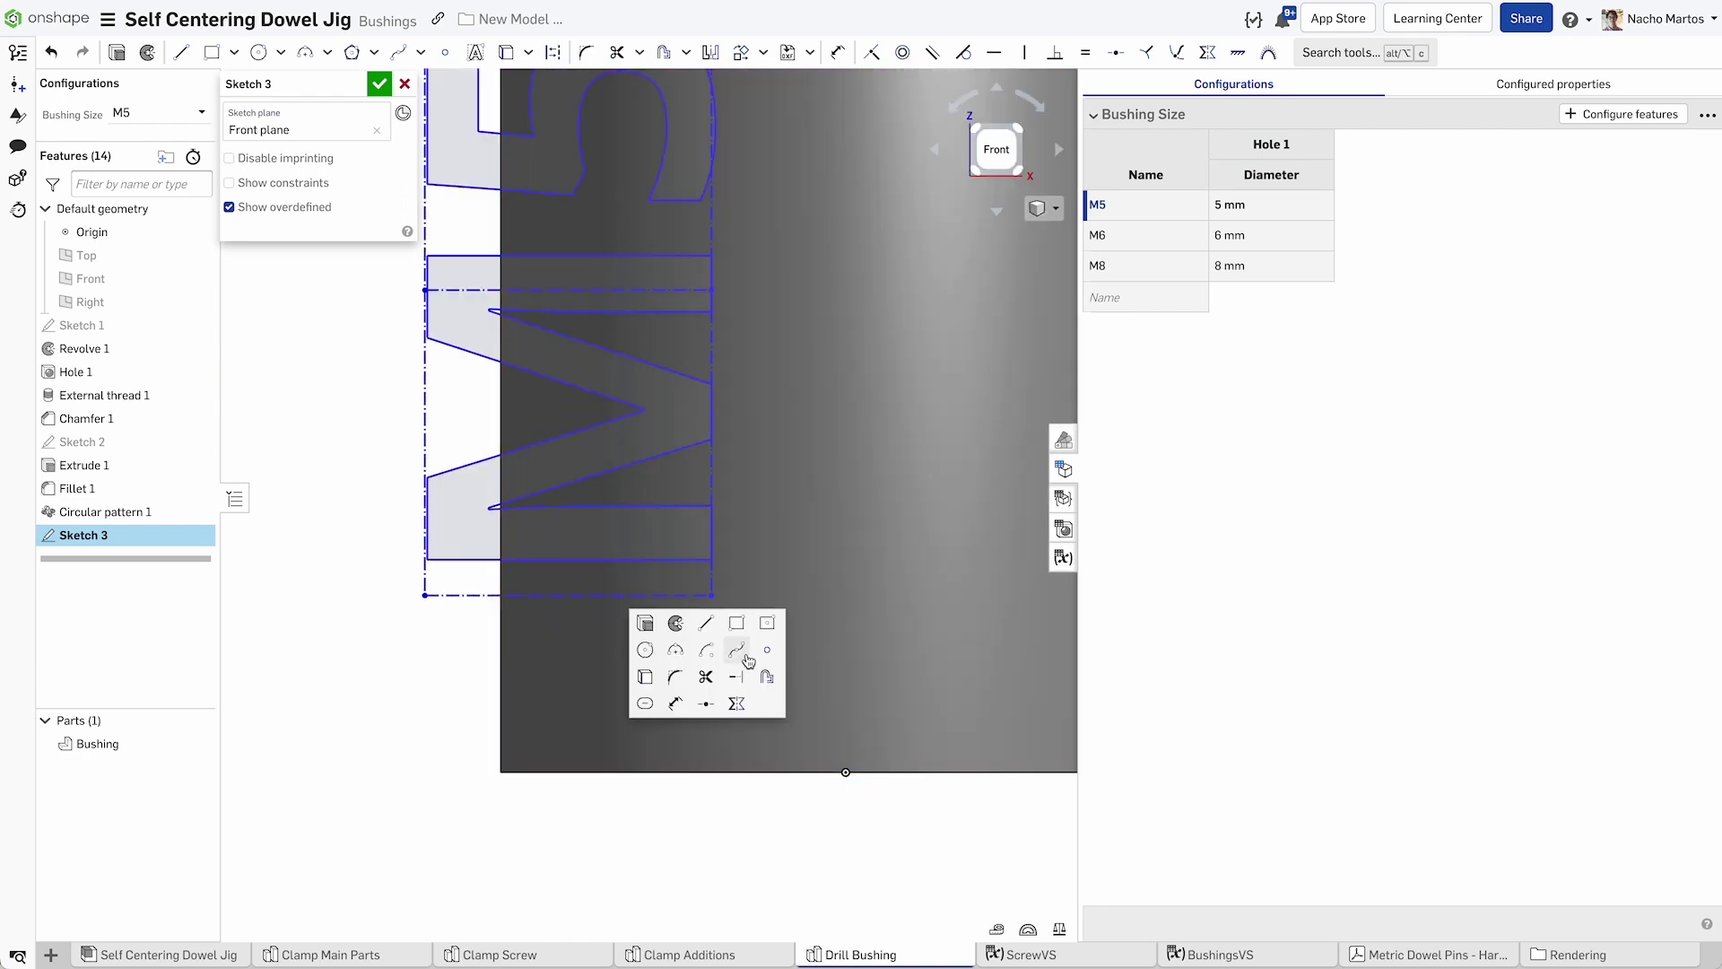
click(764, 652)
click(567, 595)
key(Escape)
click(568, 595)
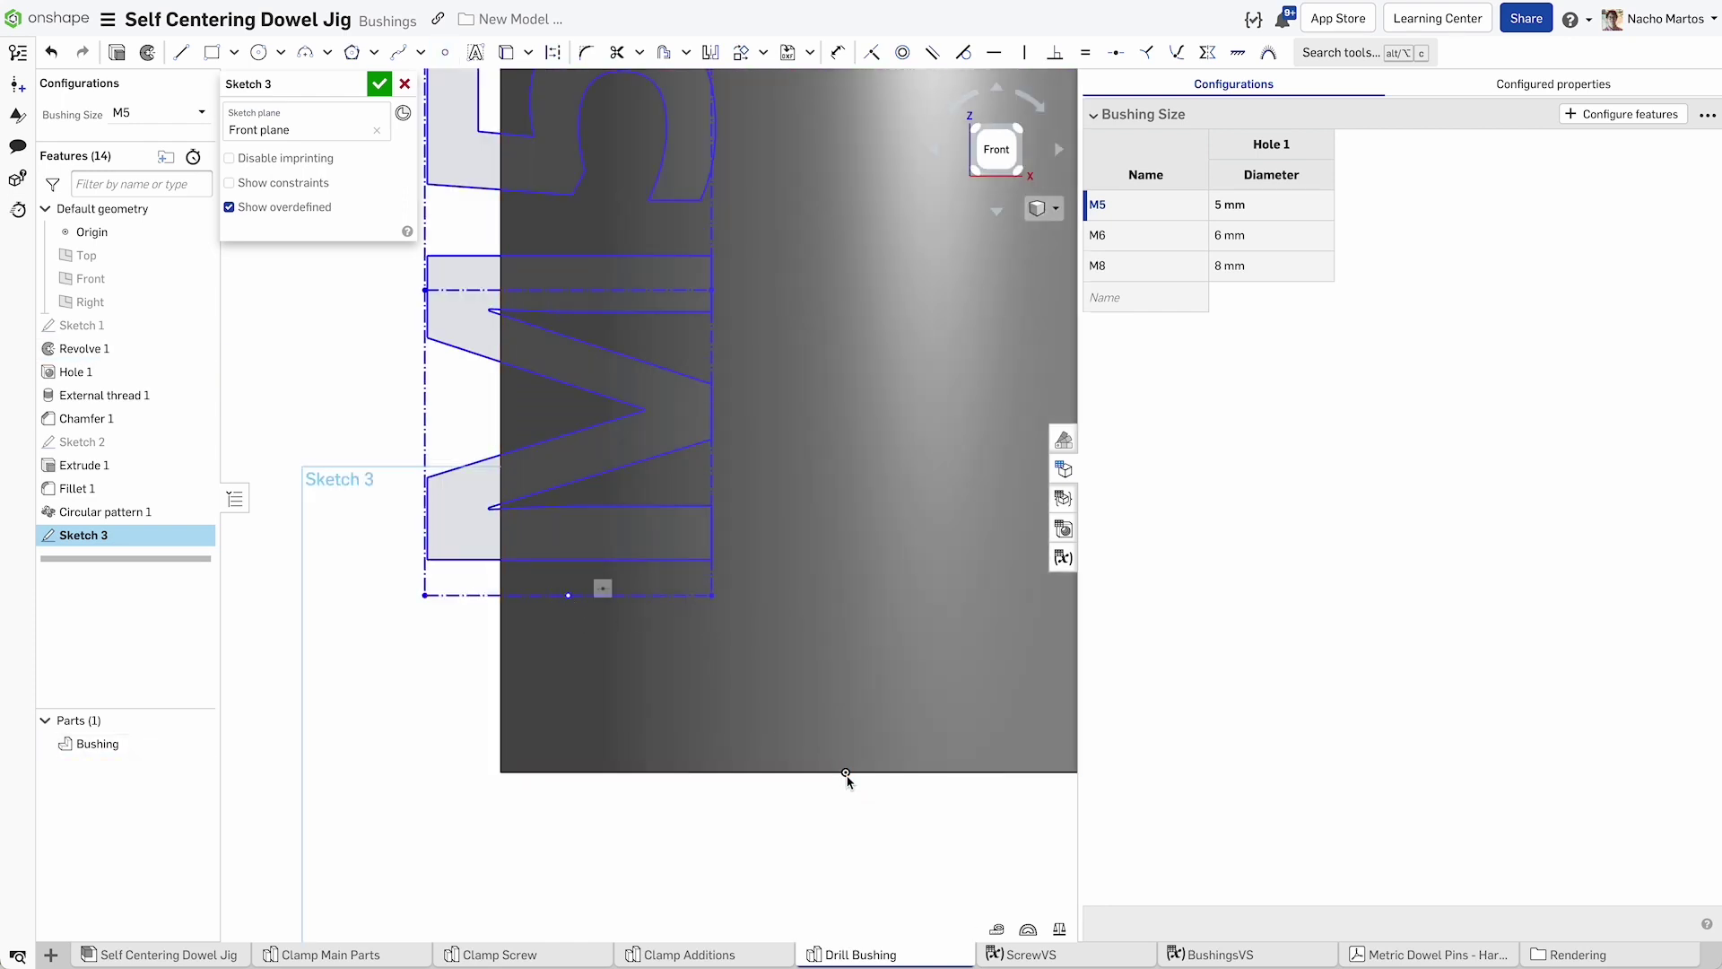
click(845, 771)
key(v)
Dimension the text 1 mm above the origin and 10 mm tall, then close the sketch.
key(d)
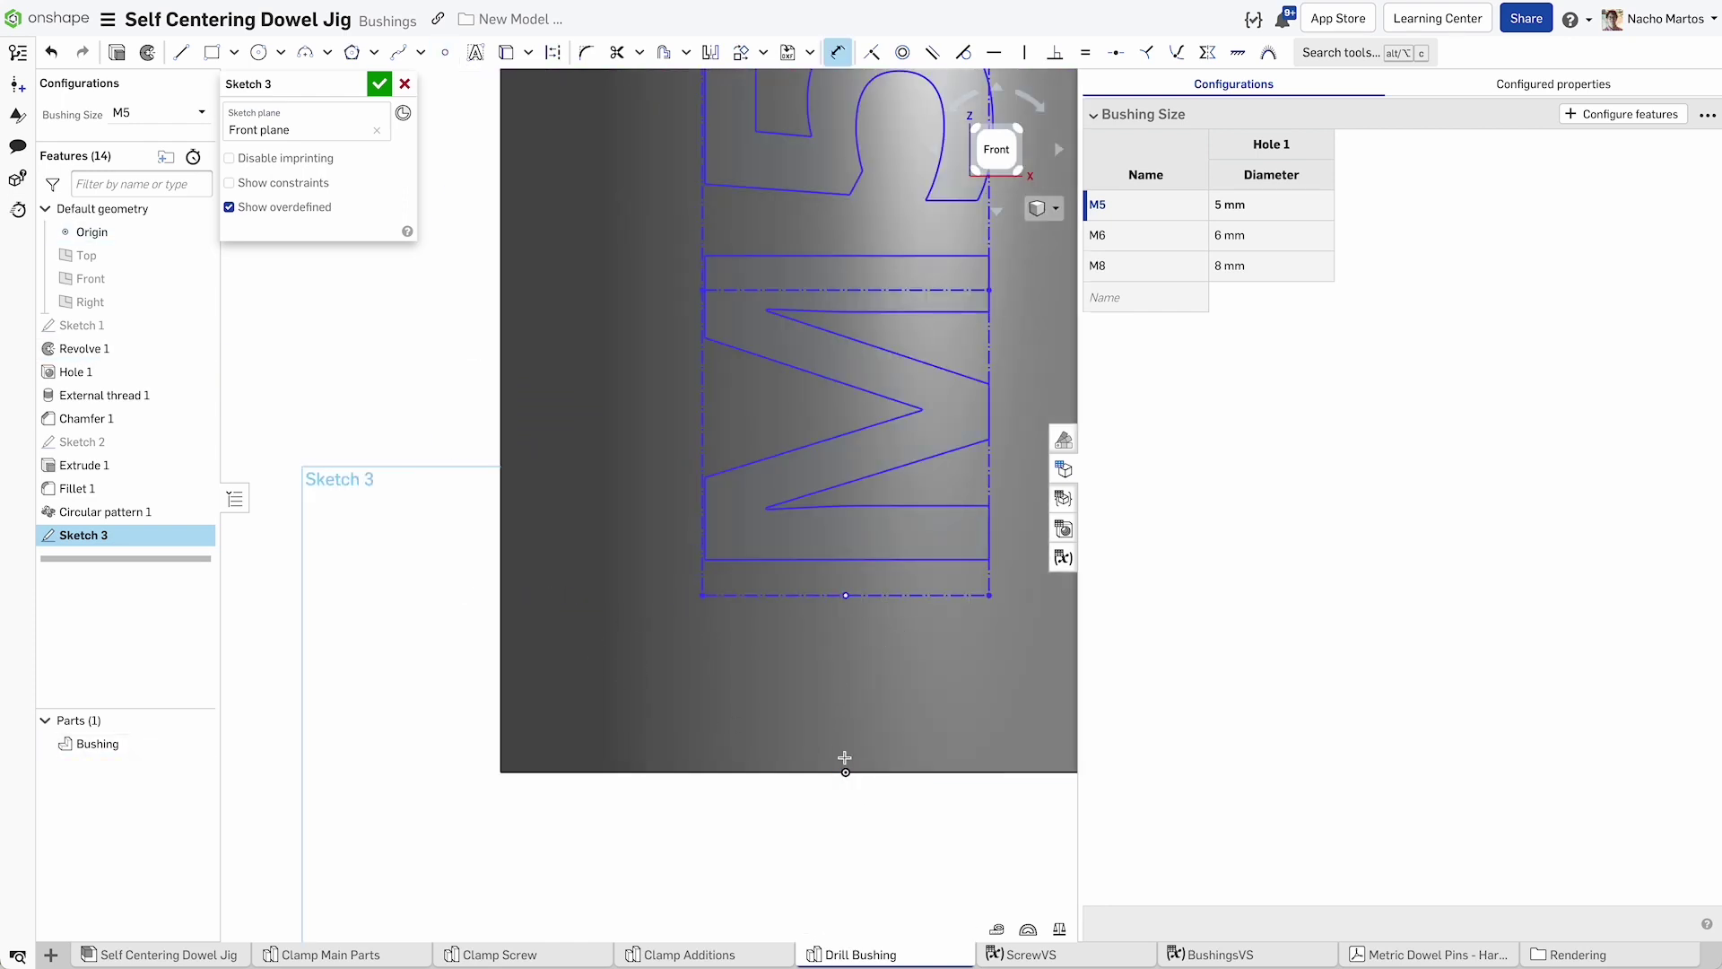
click(846, 772)
click(607, 729)
text(1)
key(Return)
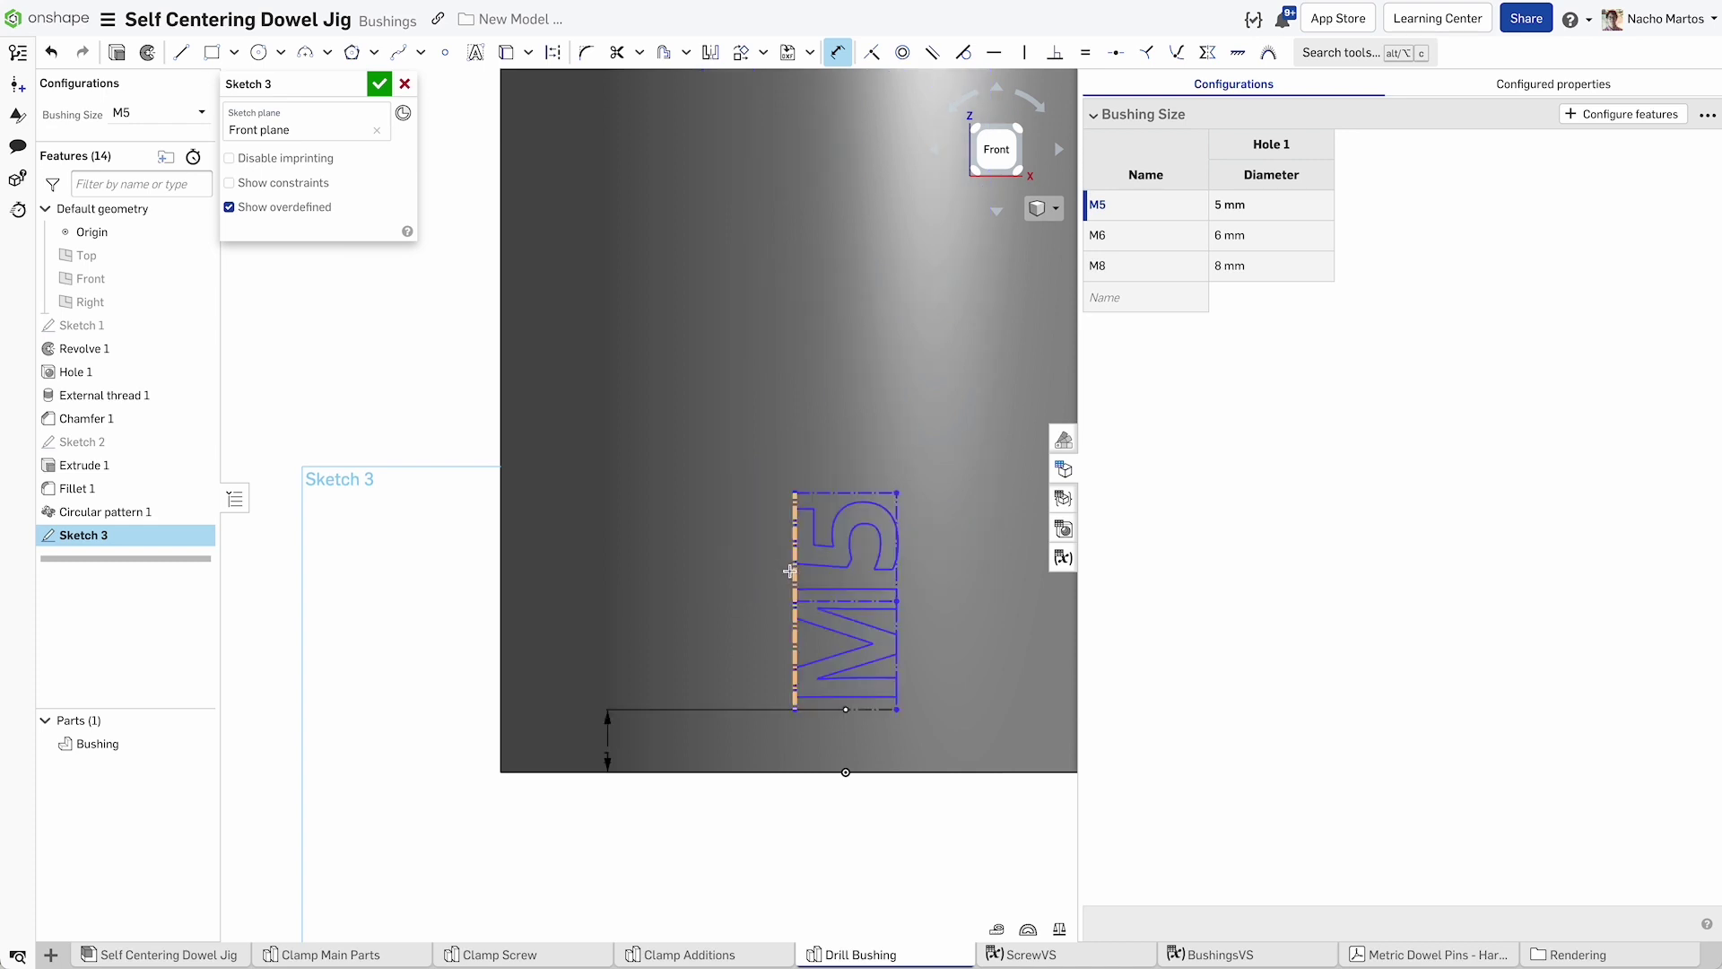
click(789, 571)
click(715, 589)
text(10)
key(Return)
scroll(659, 653, down, 3)
middle_drag(665, 555, 656, 652)
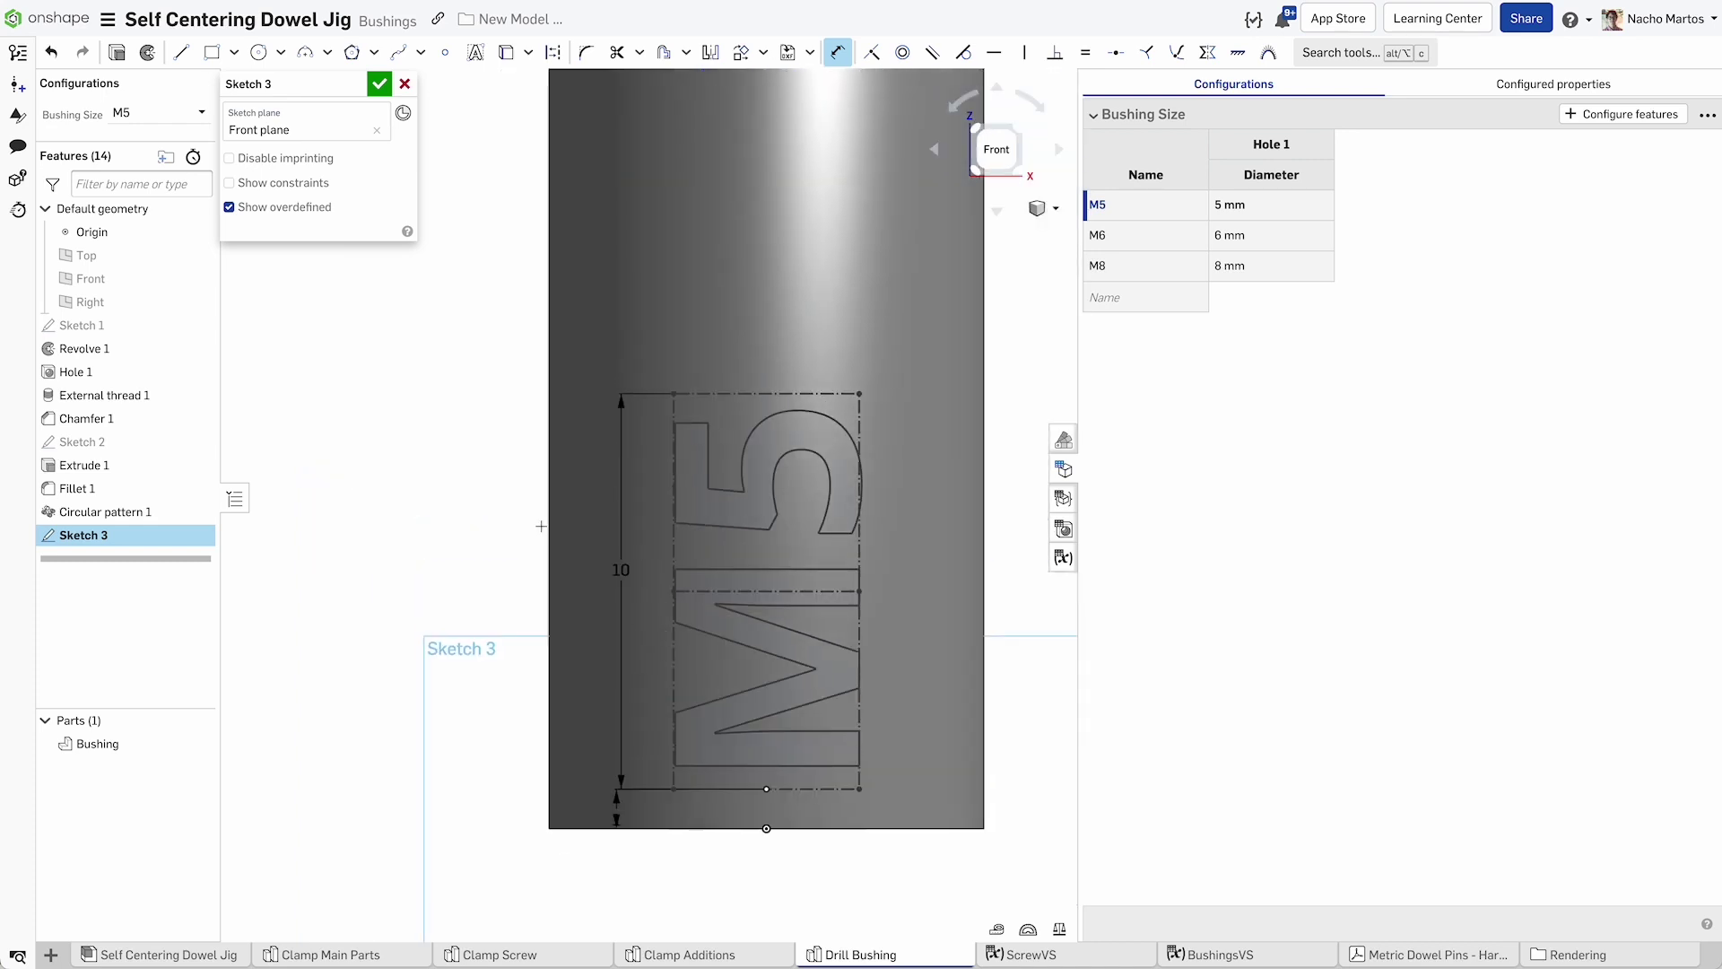
click(379, 92)
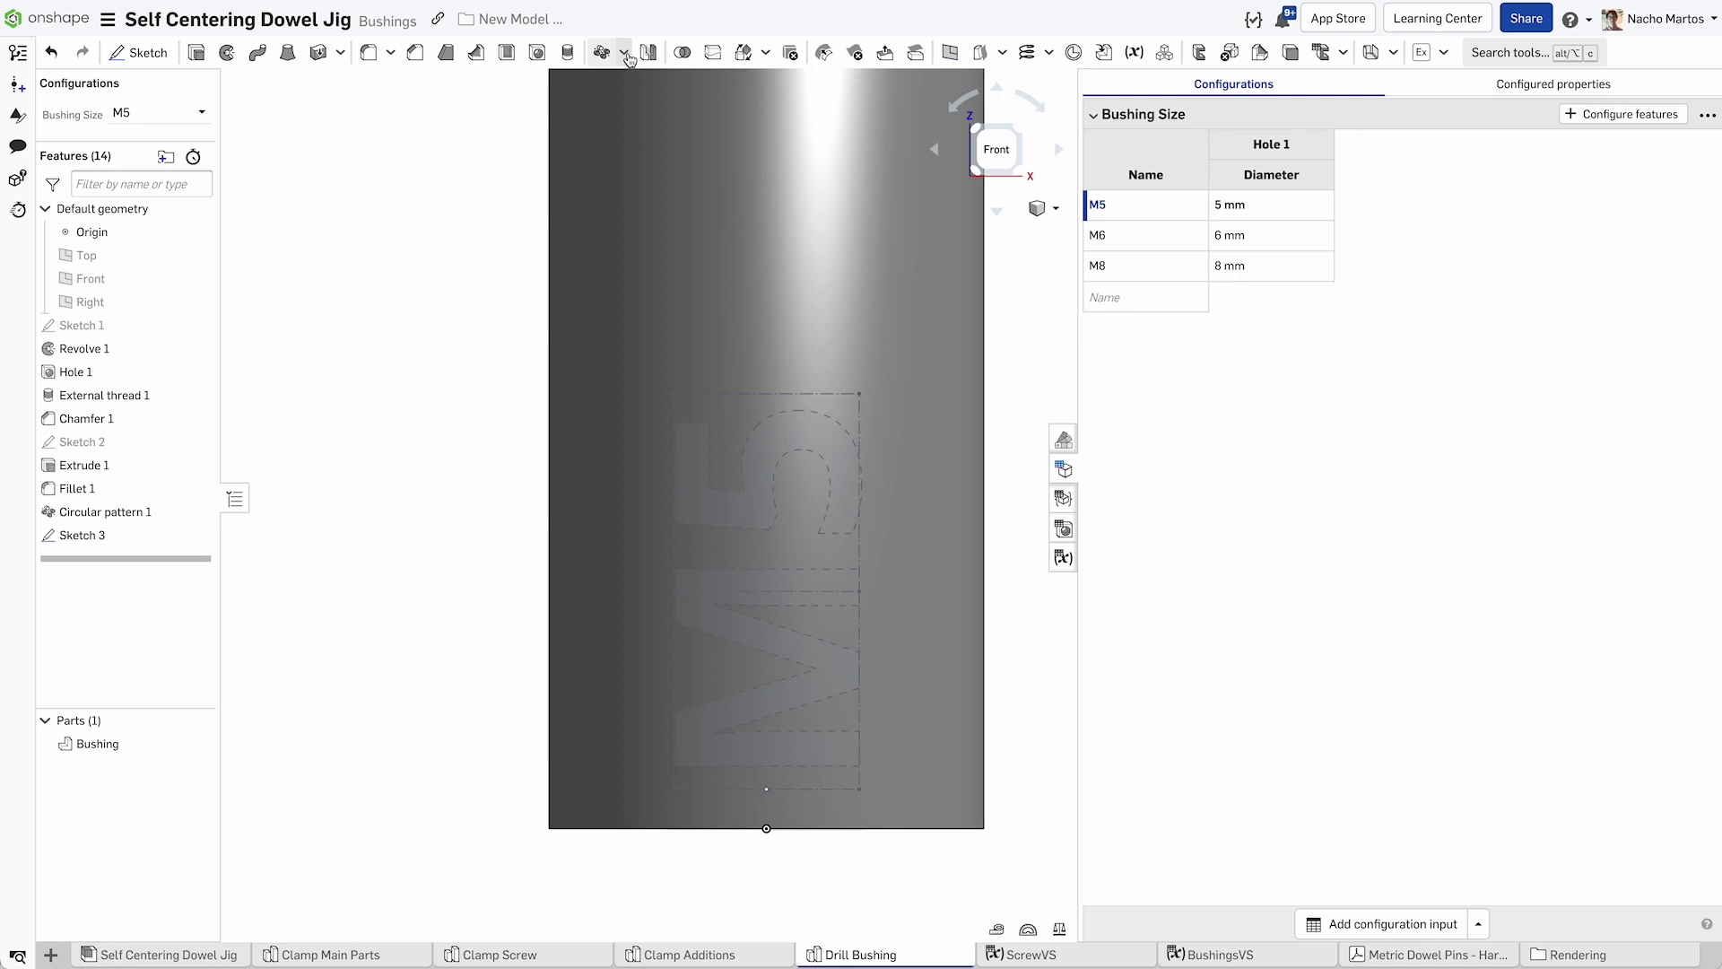
Wrap Sketch 3 onto the shaft's cylindrical face as a face split.
click(765, 52)
click(773, 113)
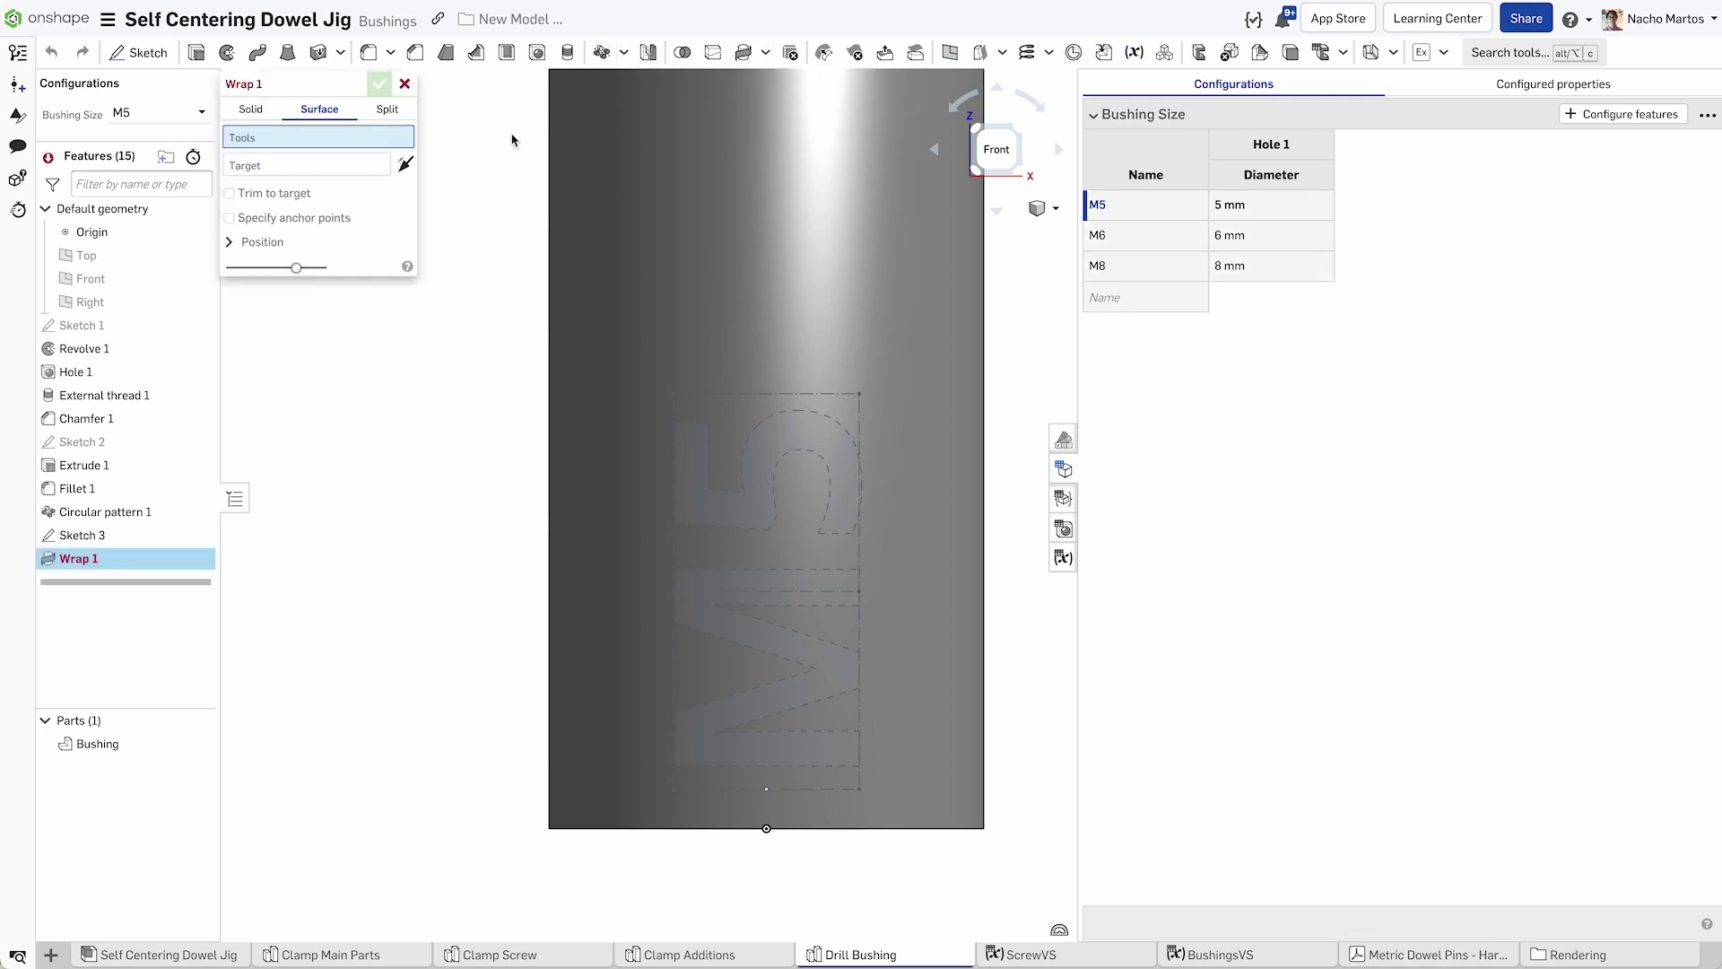
click(98, 536)
click(355, 190)
click(760, 269)
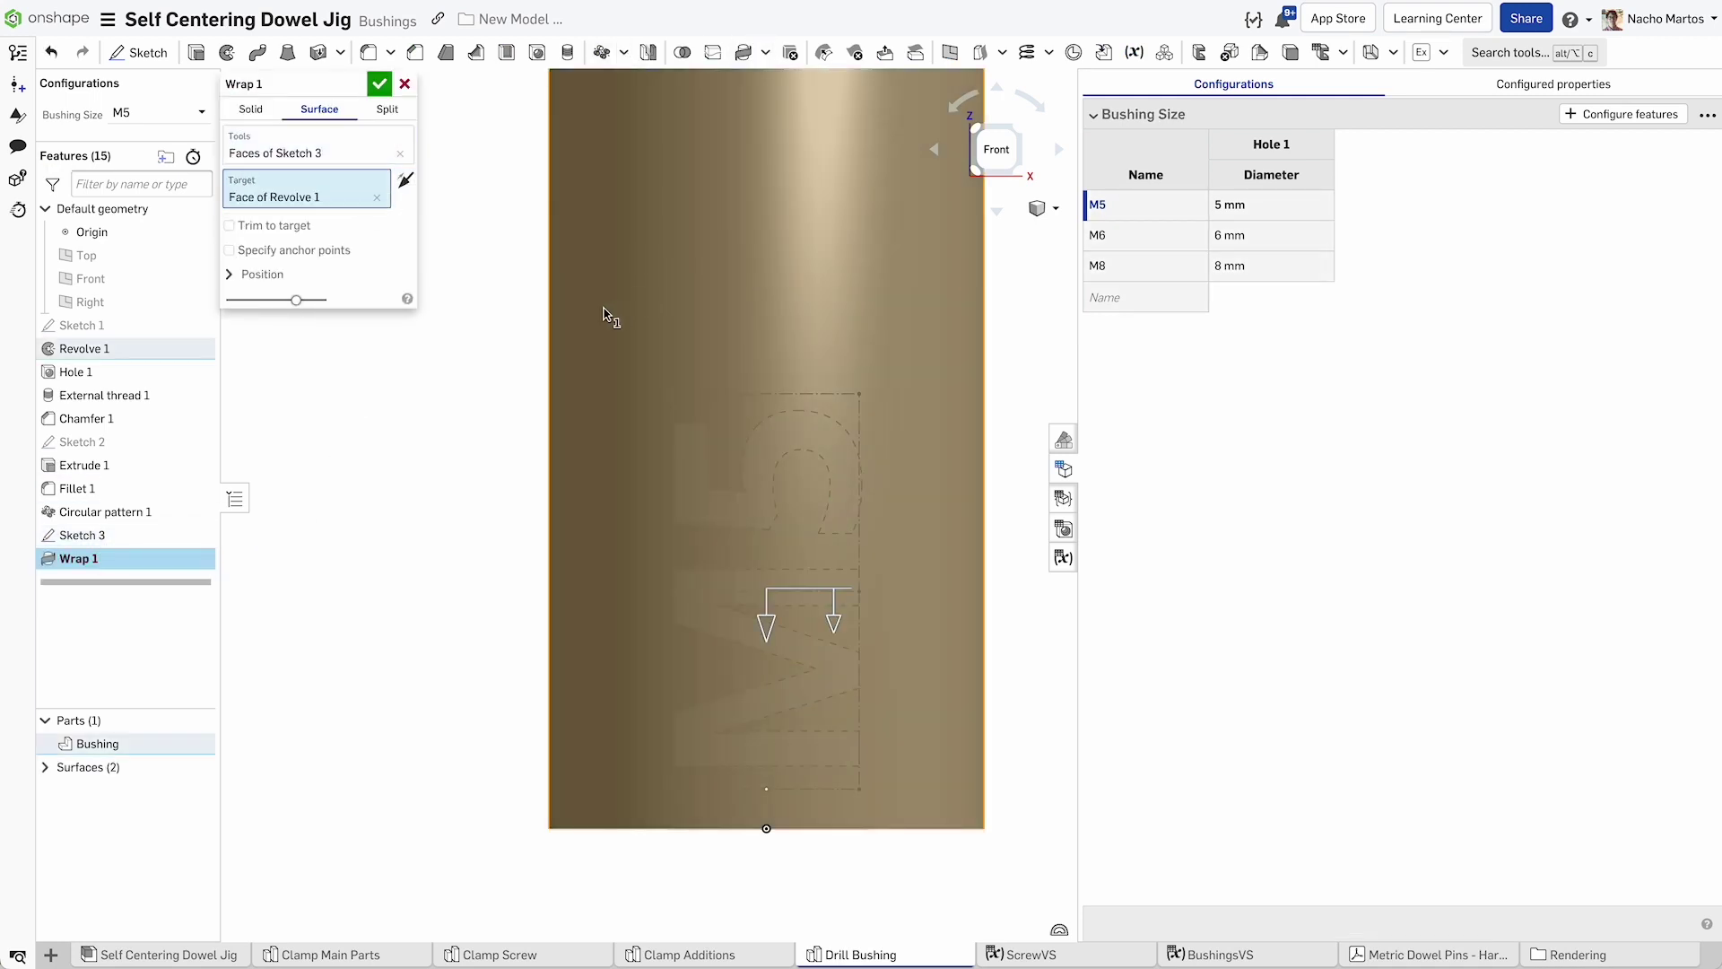
right_drag(487, 314, 690, 320)
click(387, 109)
right_drag(536, 276, 526, 323)
Shift the wrap 17 mm in U and flip it so M5 reads correctly.
click(260, 249)
click(342, 300)
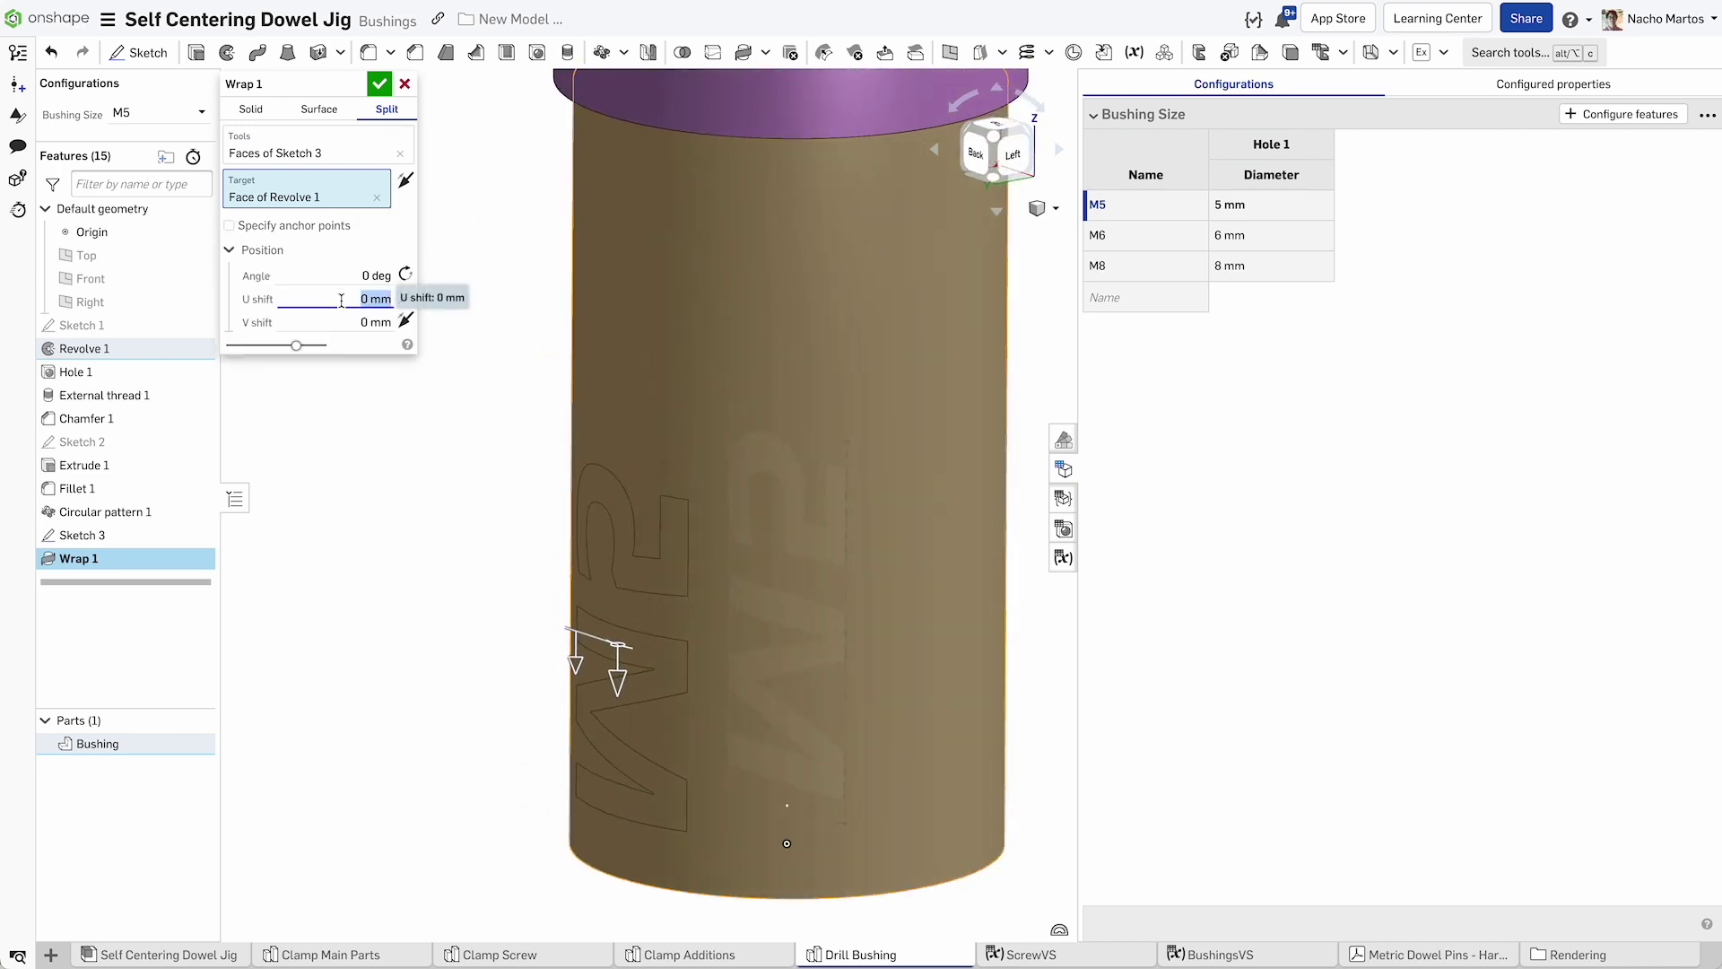
text(17)
key(Return)
right_drag(488, 447, 314, 463)
click(996, 149)
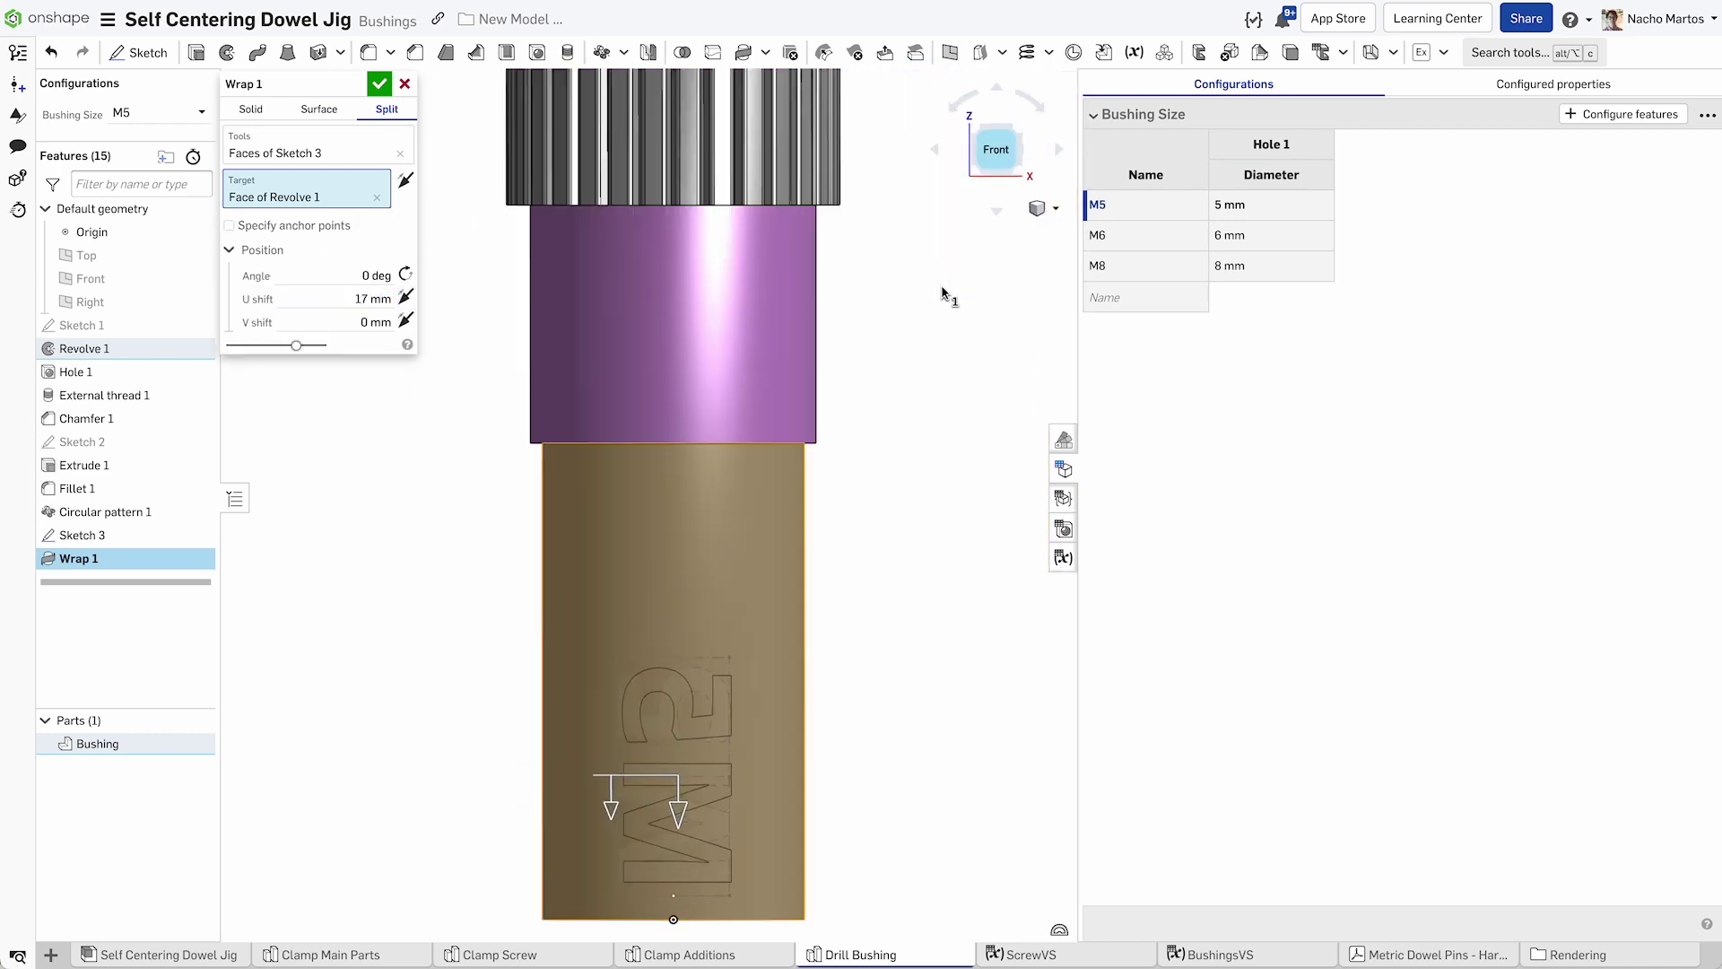
click(405, 182)
click(388, 89)
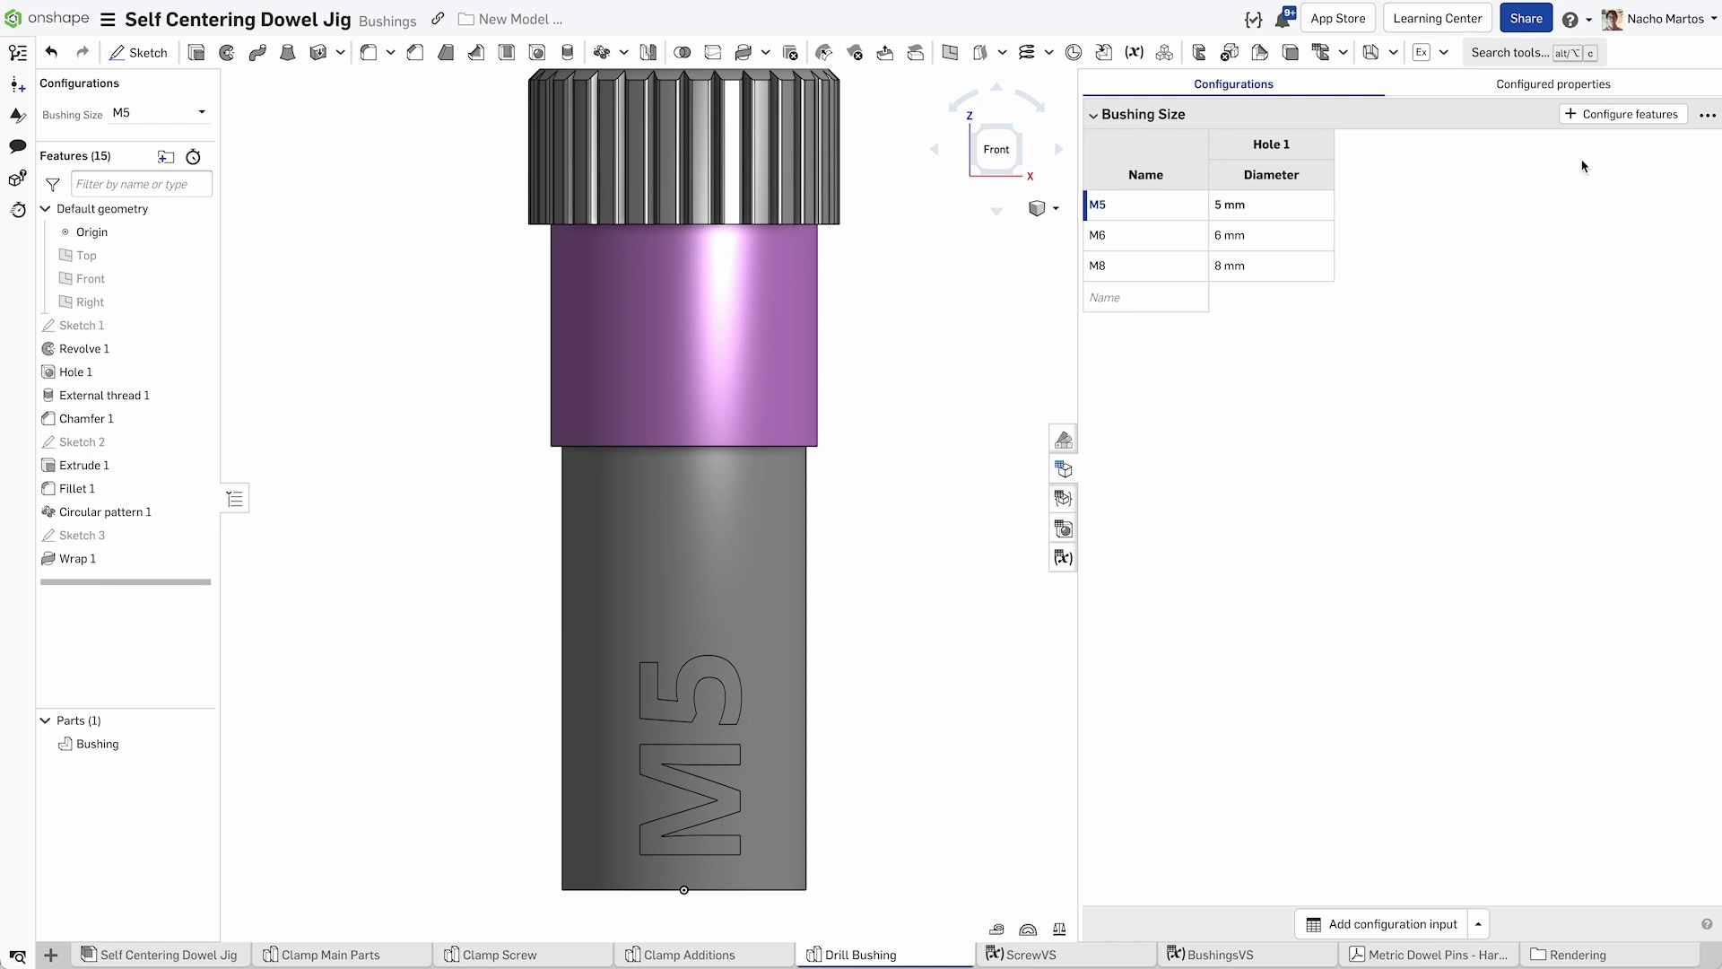
click(1624, 114)
Add Sketch 3's text to Bushing Size, entering M6 and M8 for those rows.
click(90, 534)
click(690, 708)
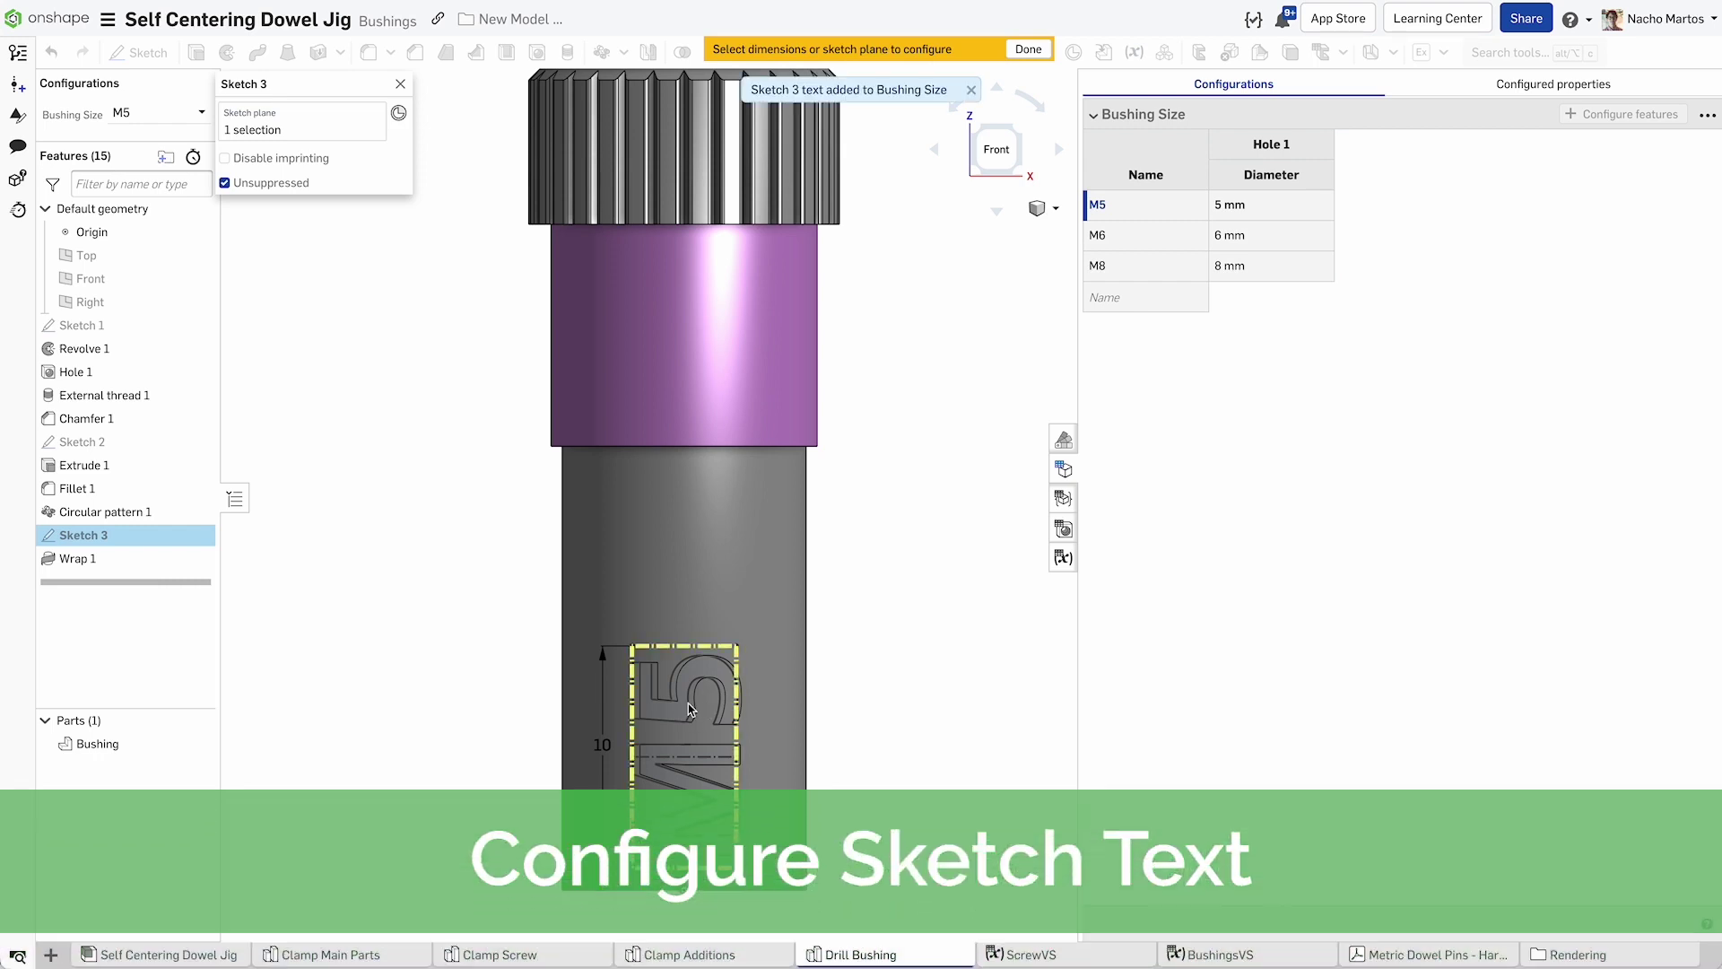
click(398, 85)
click(1401, 238)
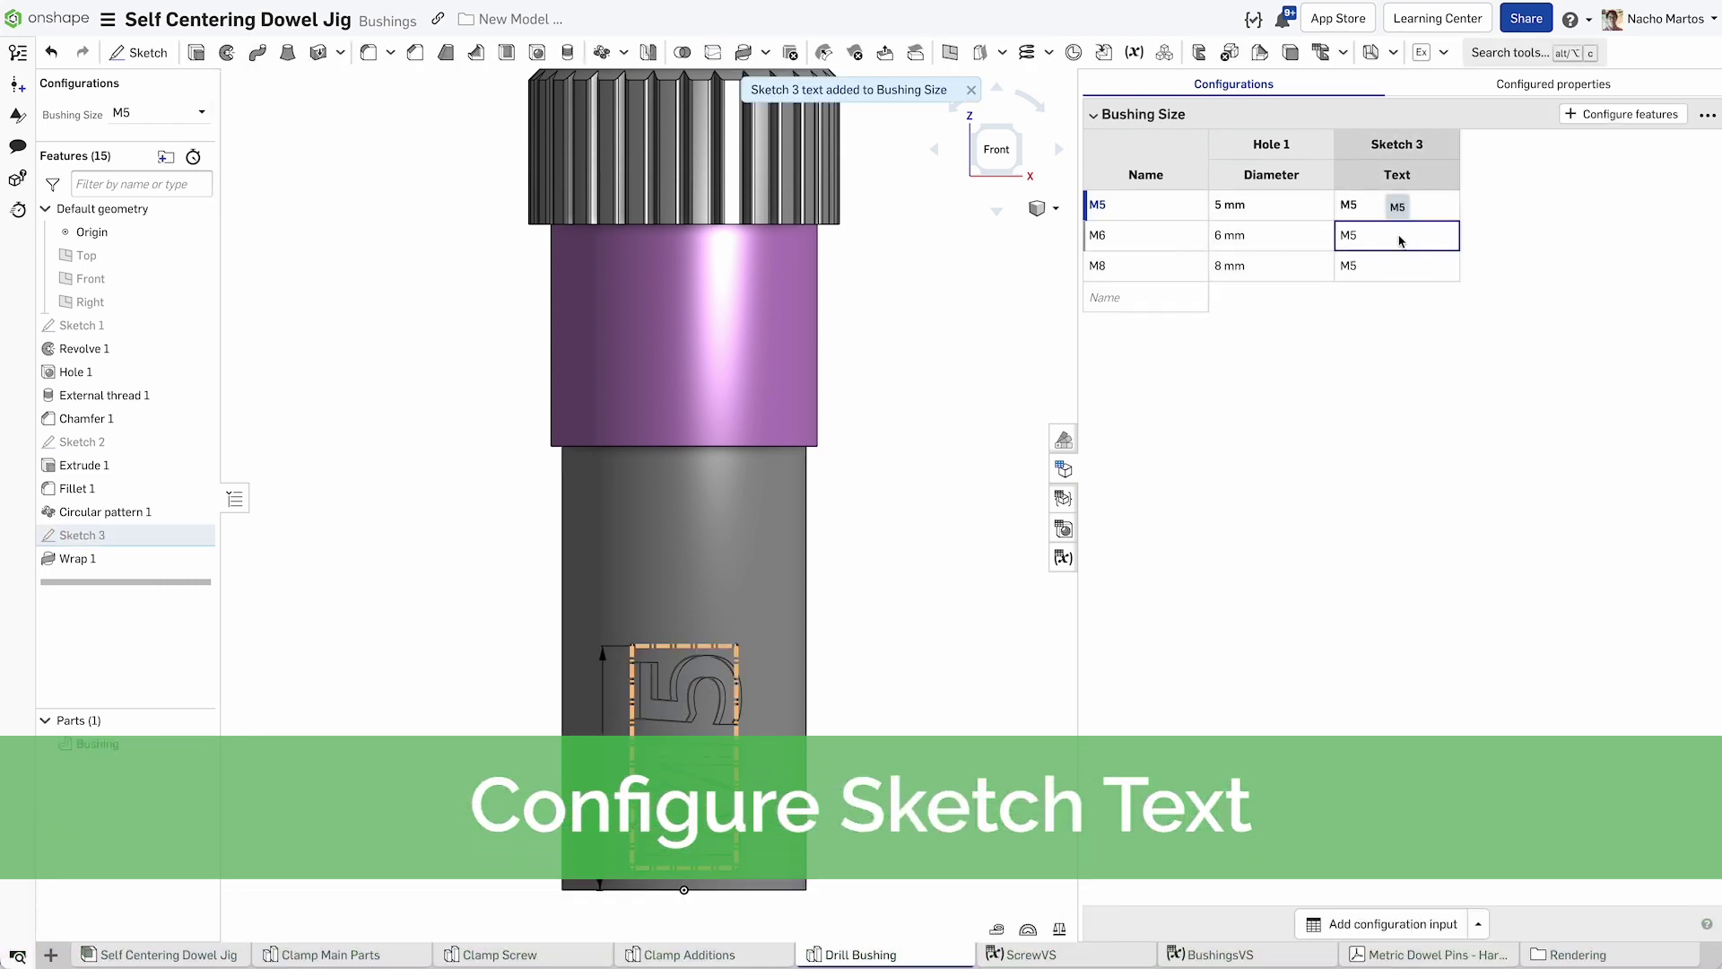
text(M6)
key(Return)
text(M8)
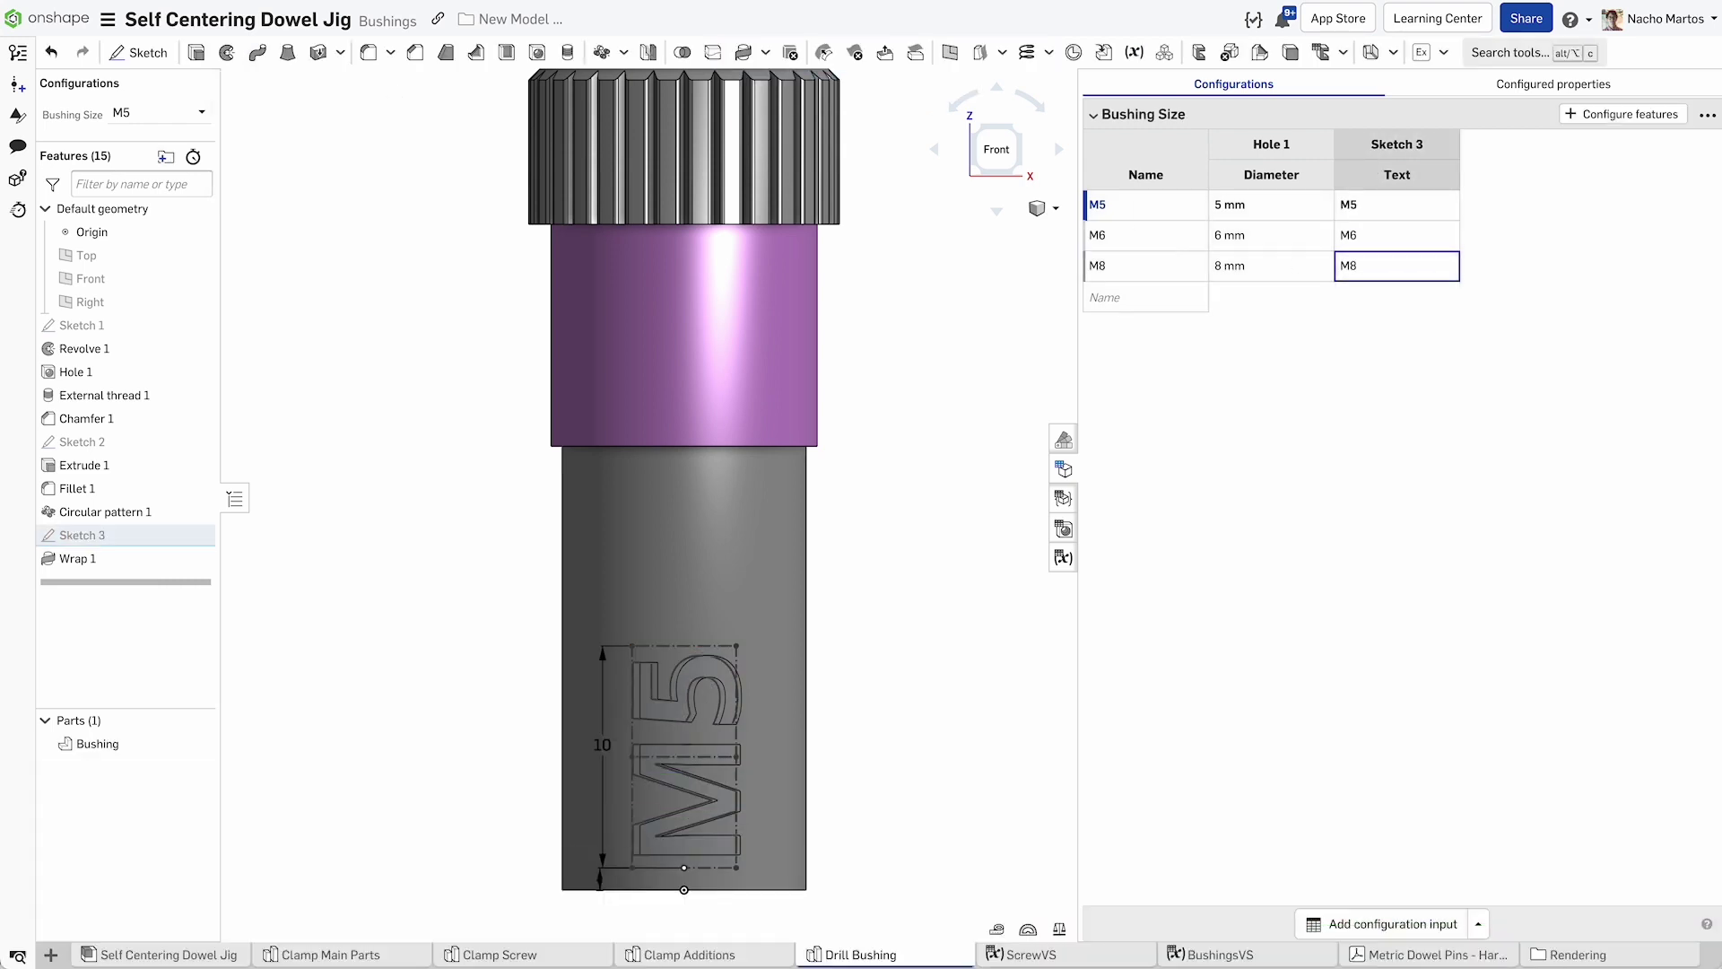
Preview the M8 bushing size, then switch back to M5.
click(157, 112)
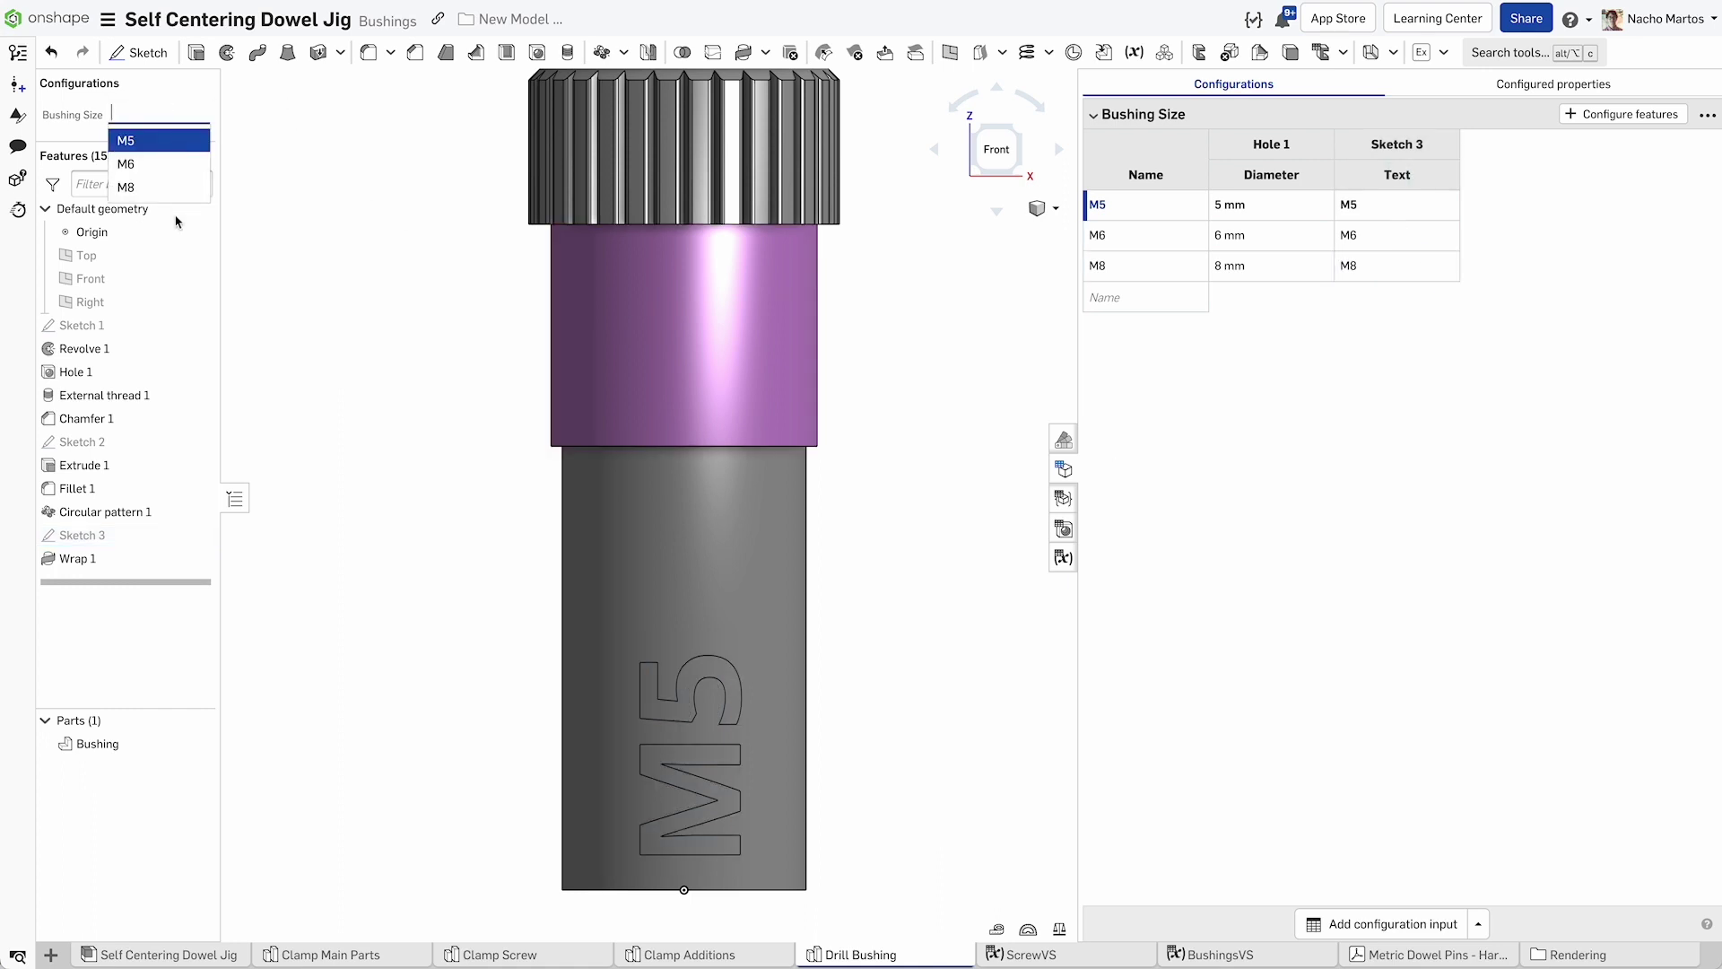
click(144, 186)
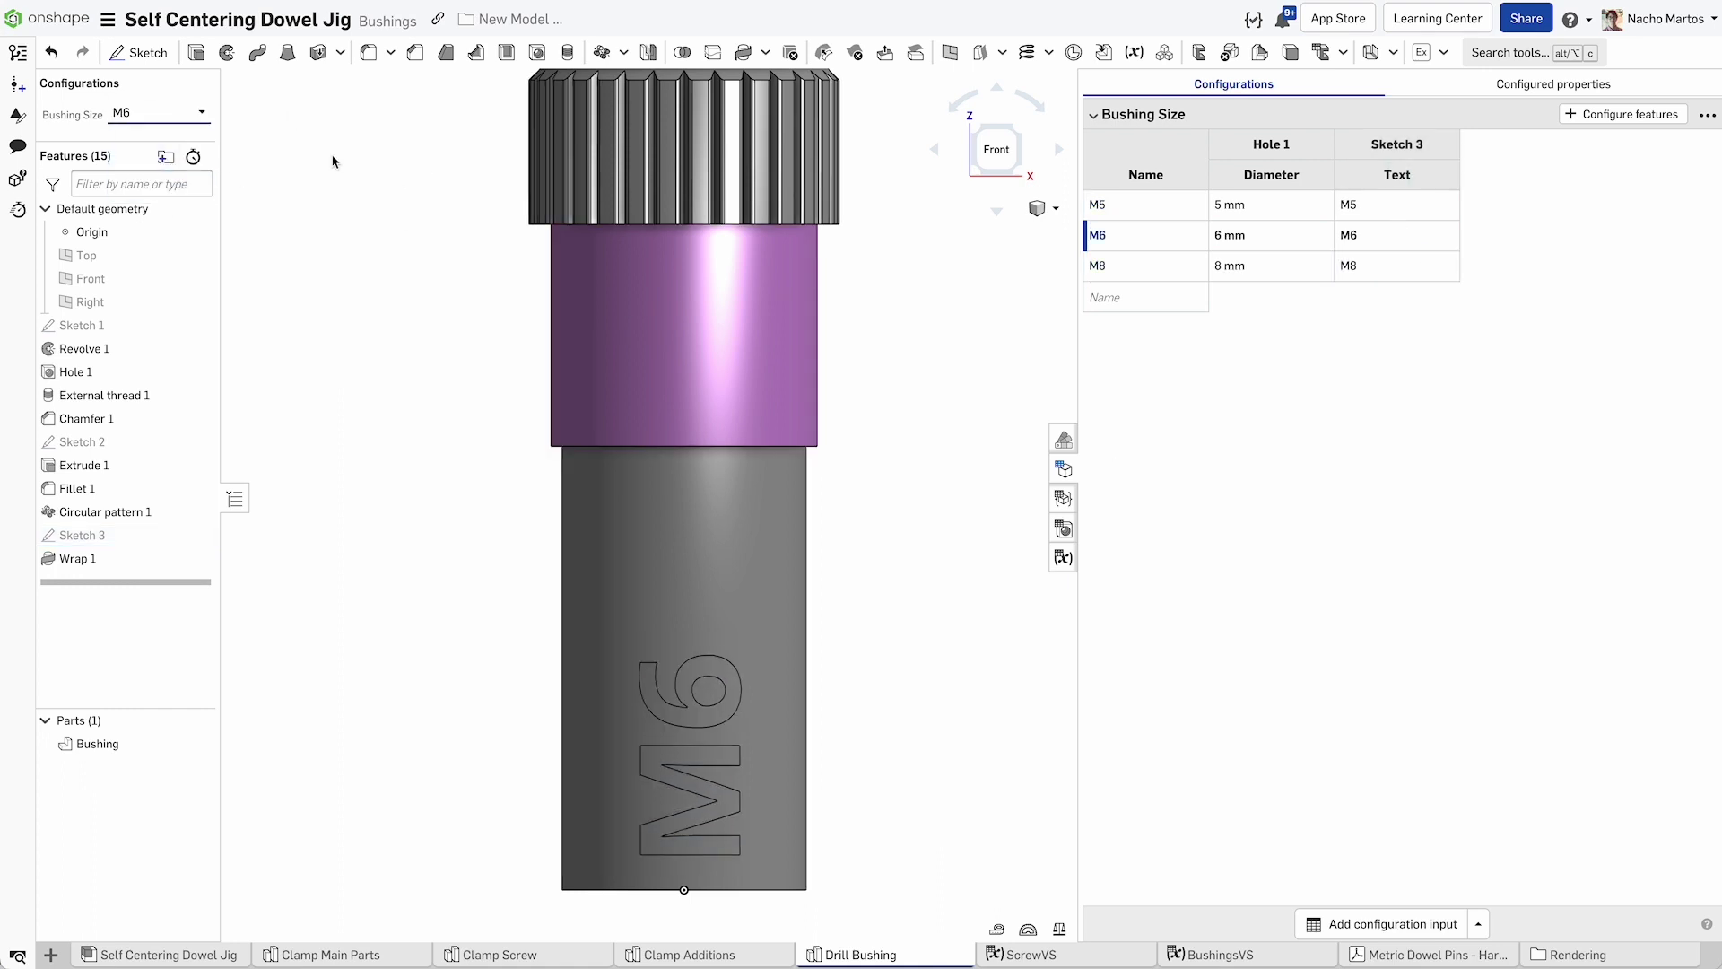
click(157, 112)
click(135, 139)
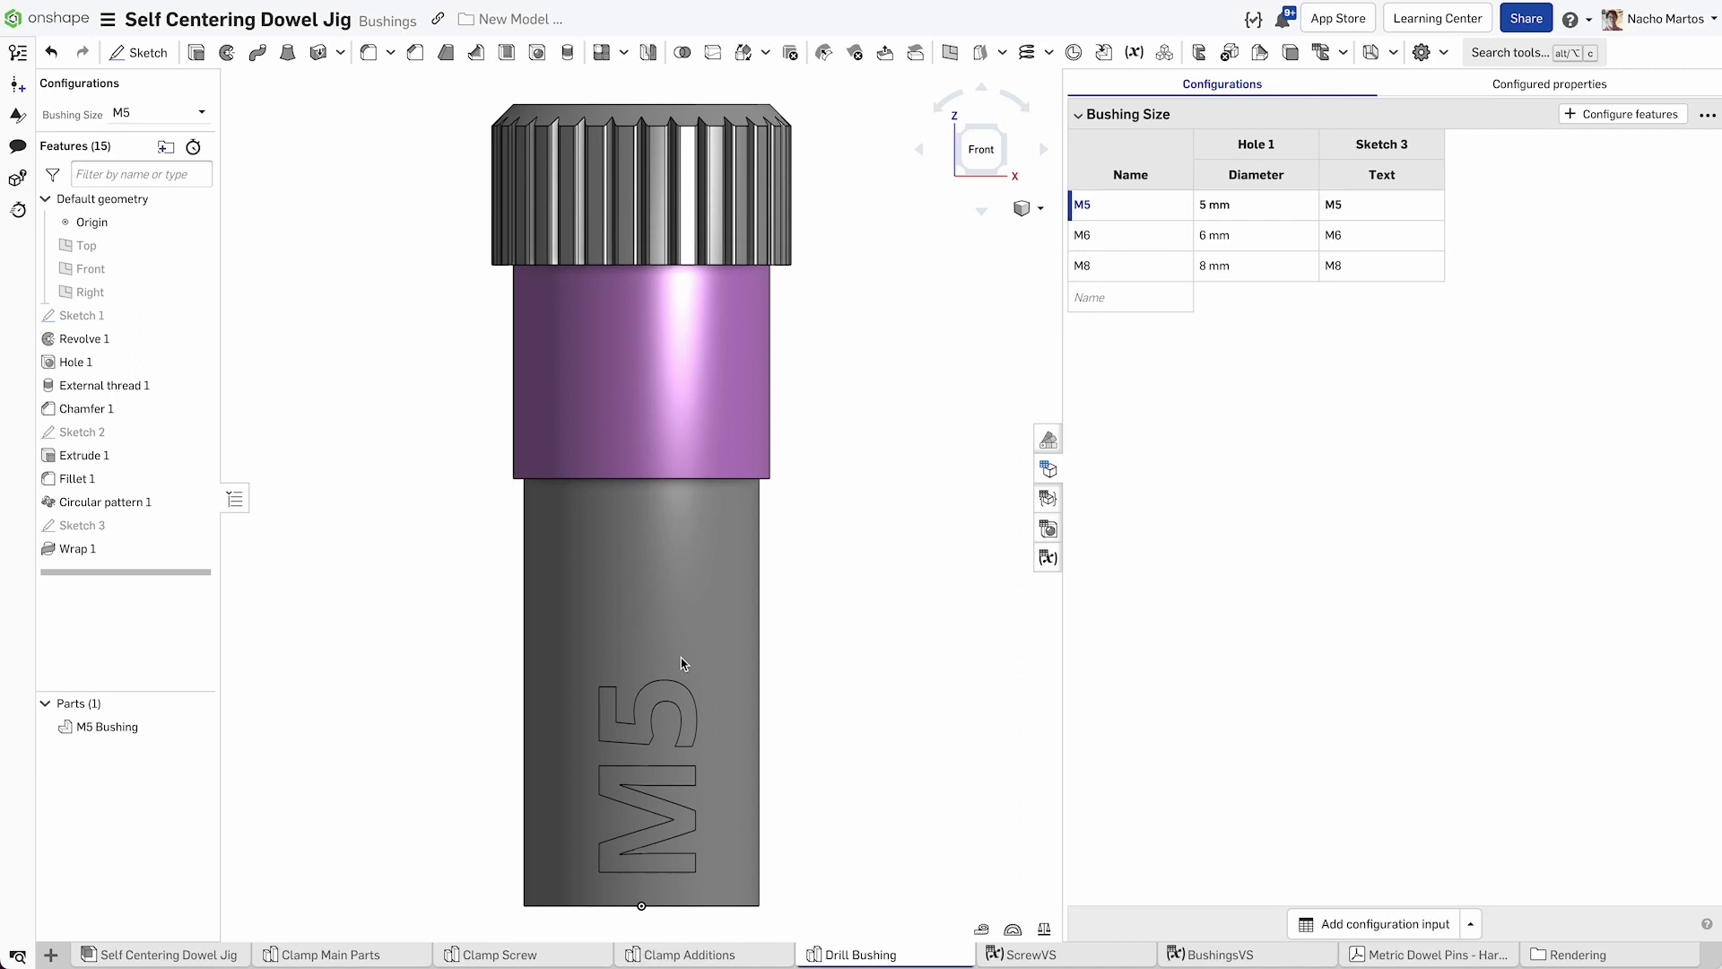
Give the M5 letter faces a light grey face appearance.
click(667, 697)
right_click(677, 778)
click(739, 770)
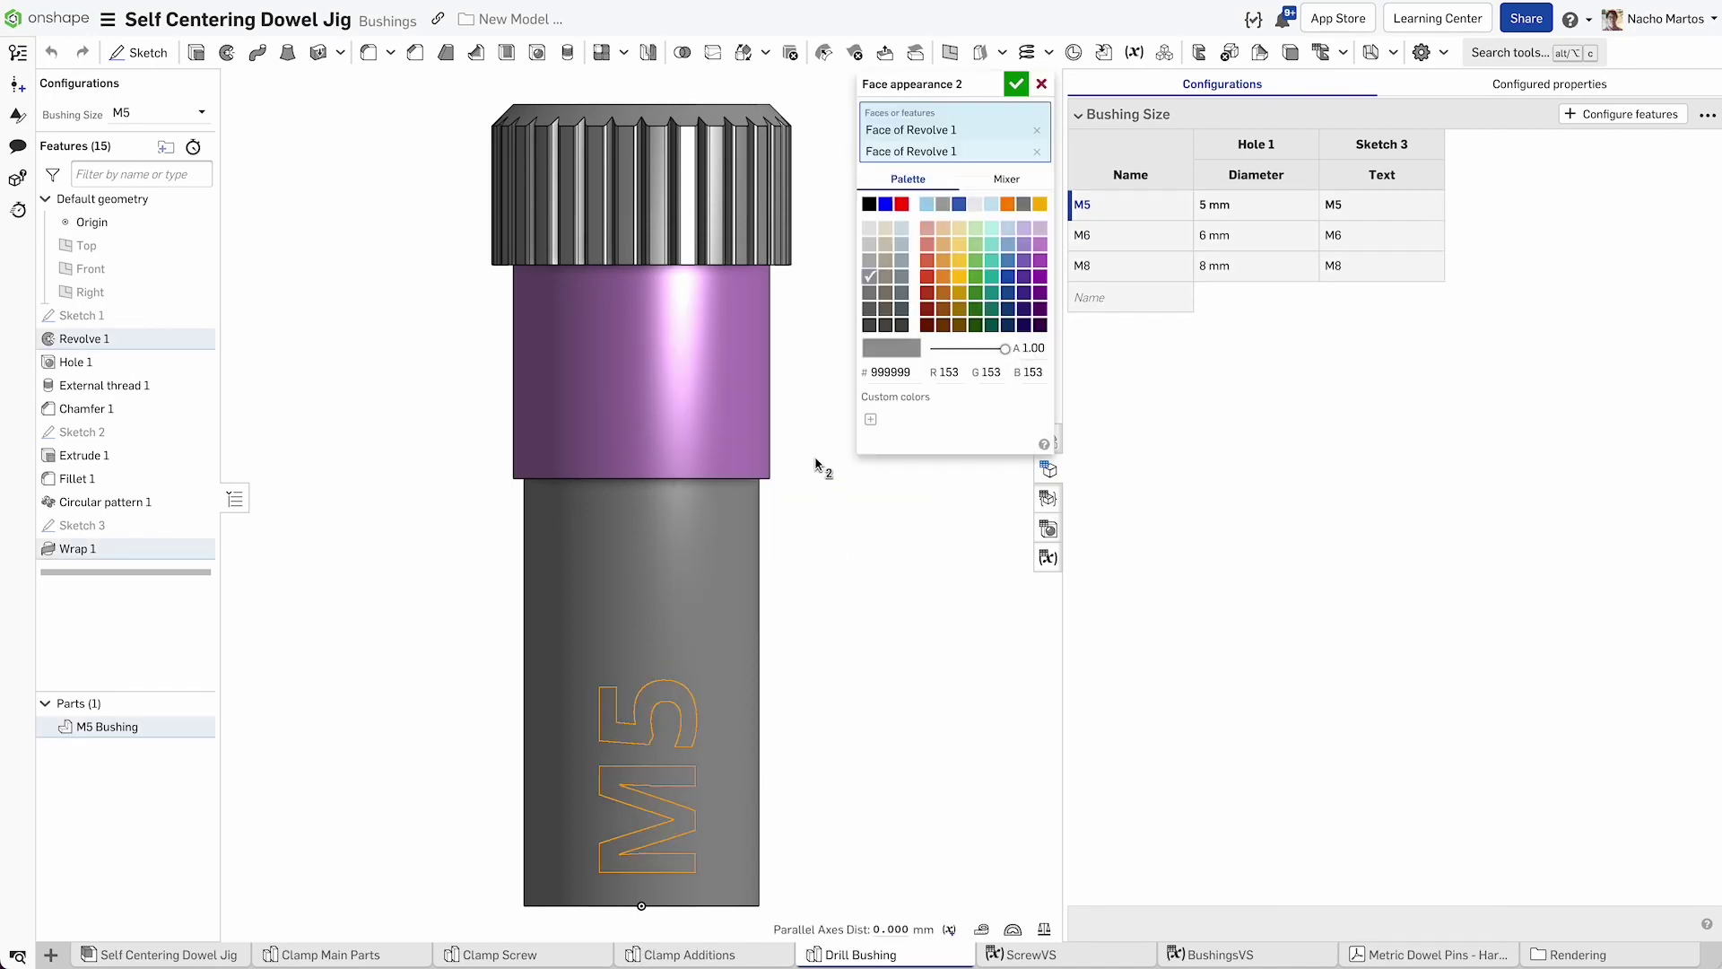
click(1016, 83)
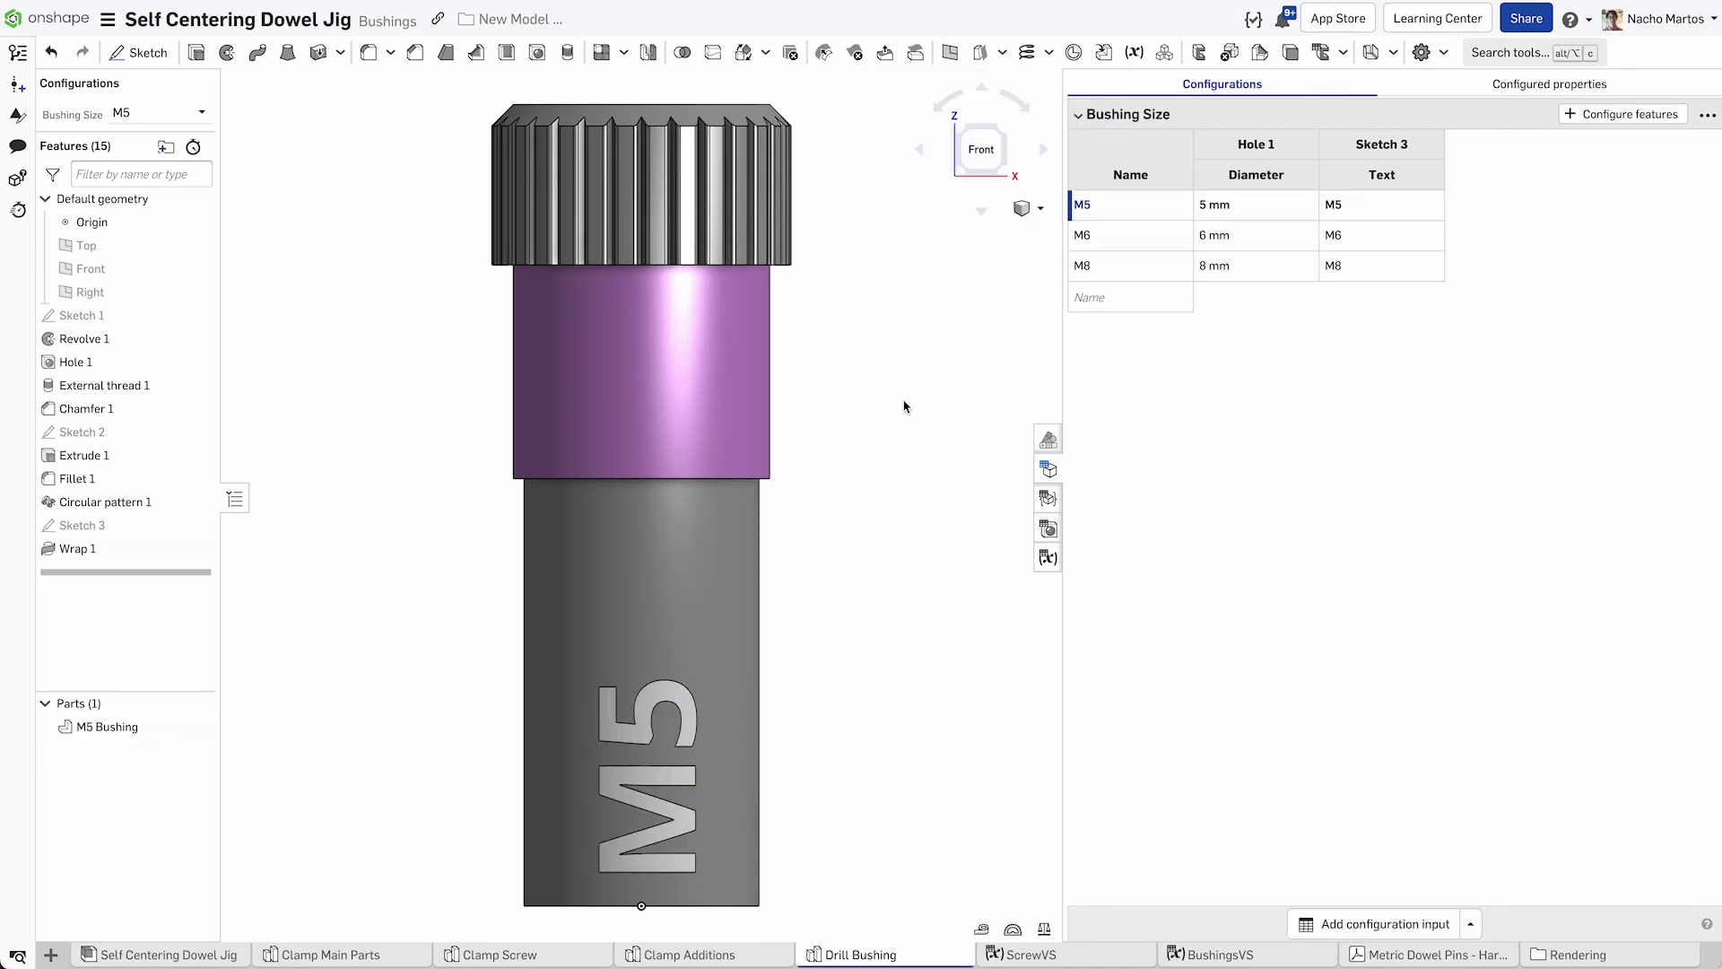
Chamfer the hole's top edge 0.2 mm (Chamfer 2).
right_drag(890, 349, 884, 385)
middle_drag(878, 312, 872, 373)
click(686, 191)
click(402, 61)
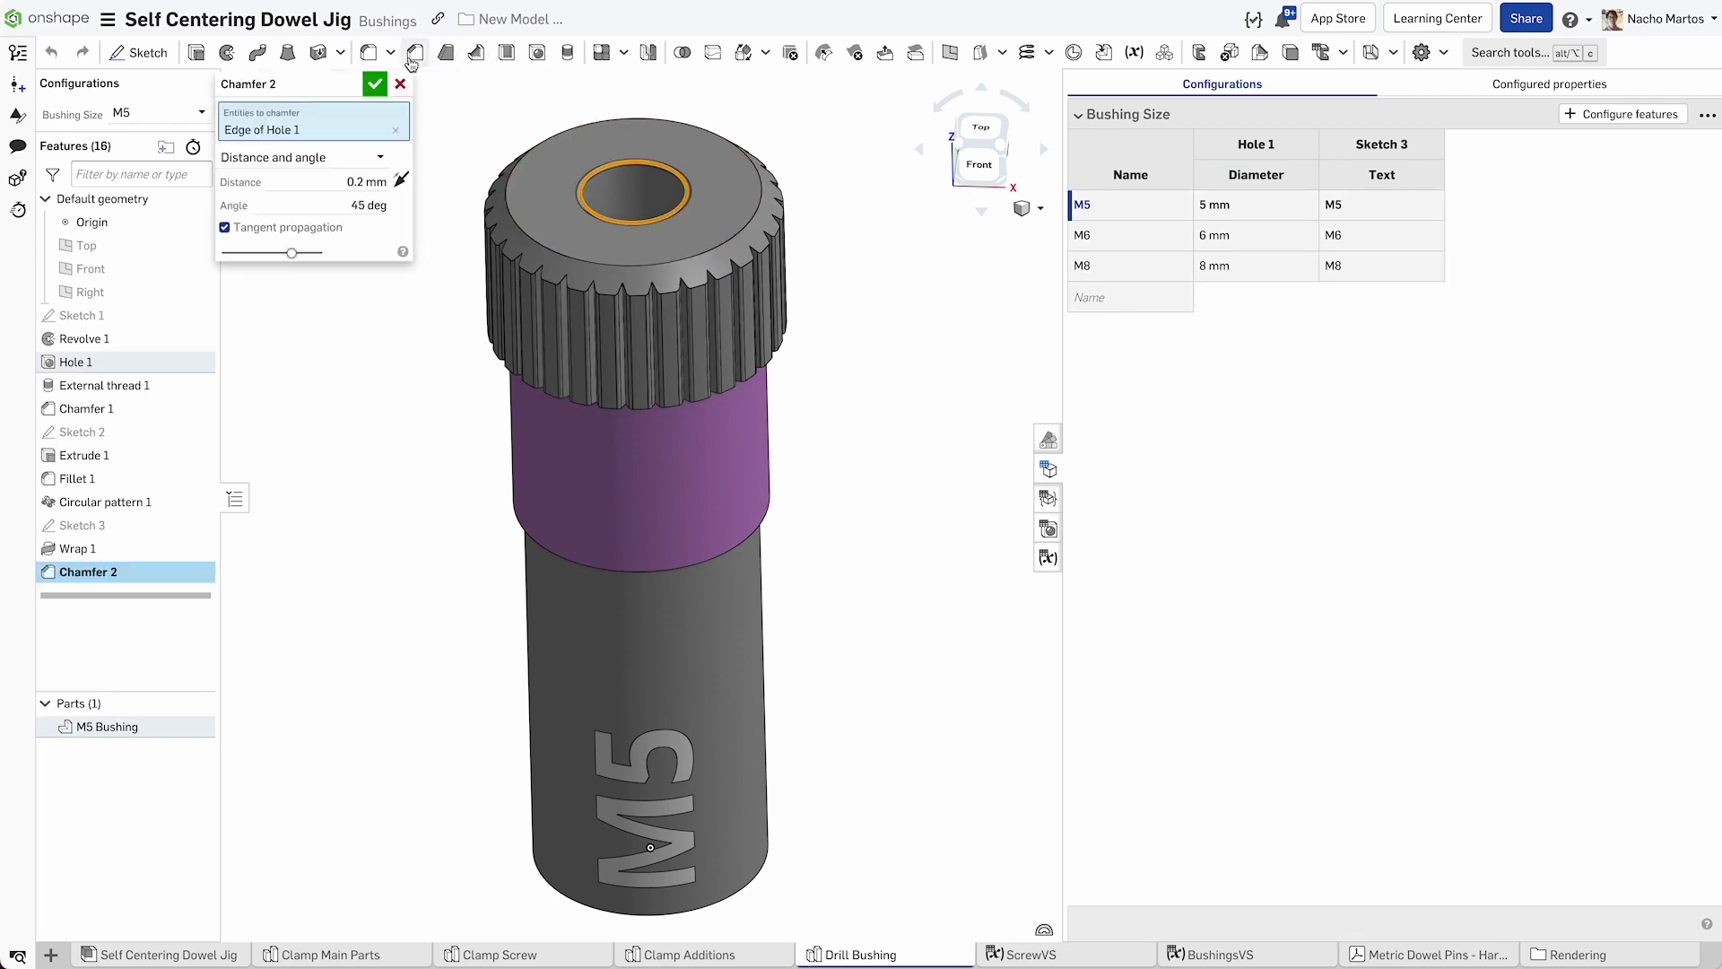
click(375, 82)
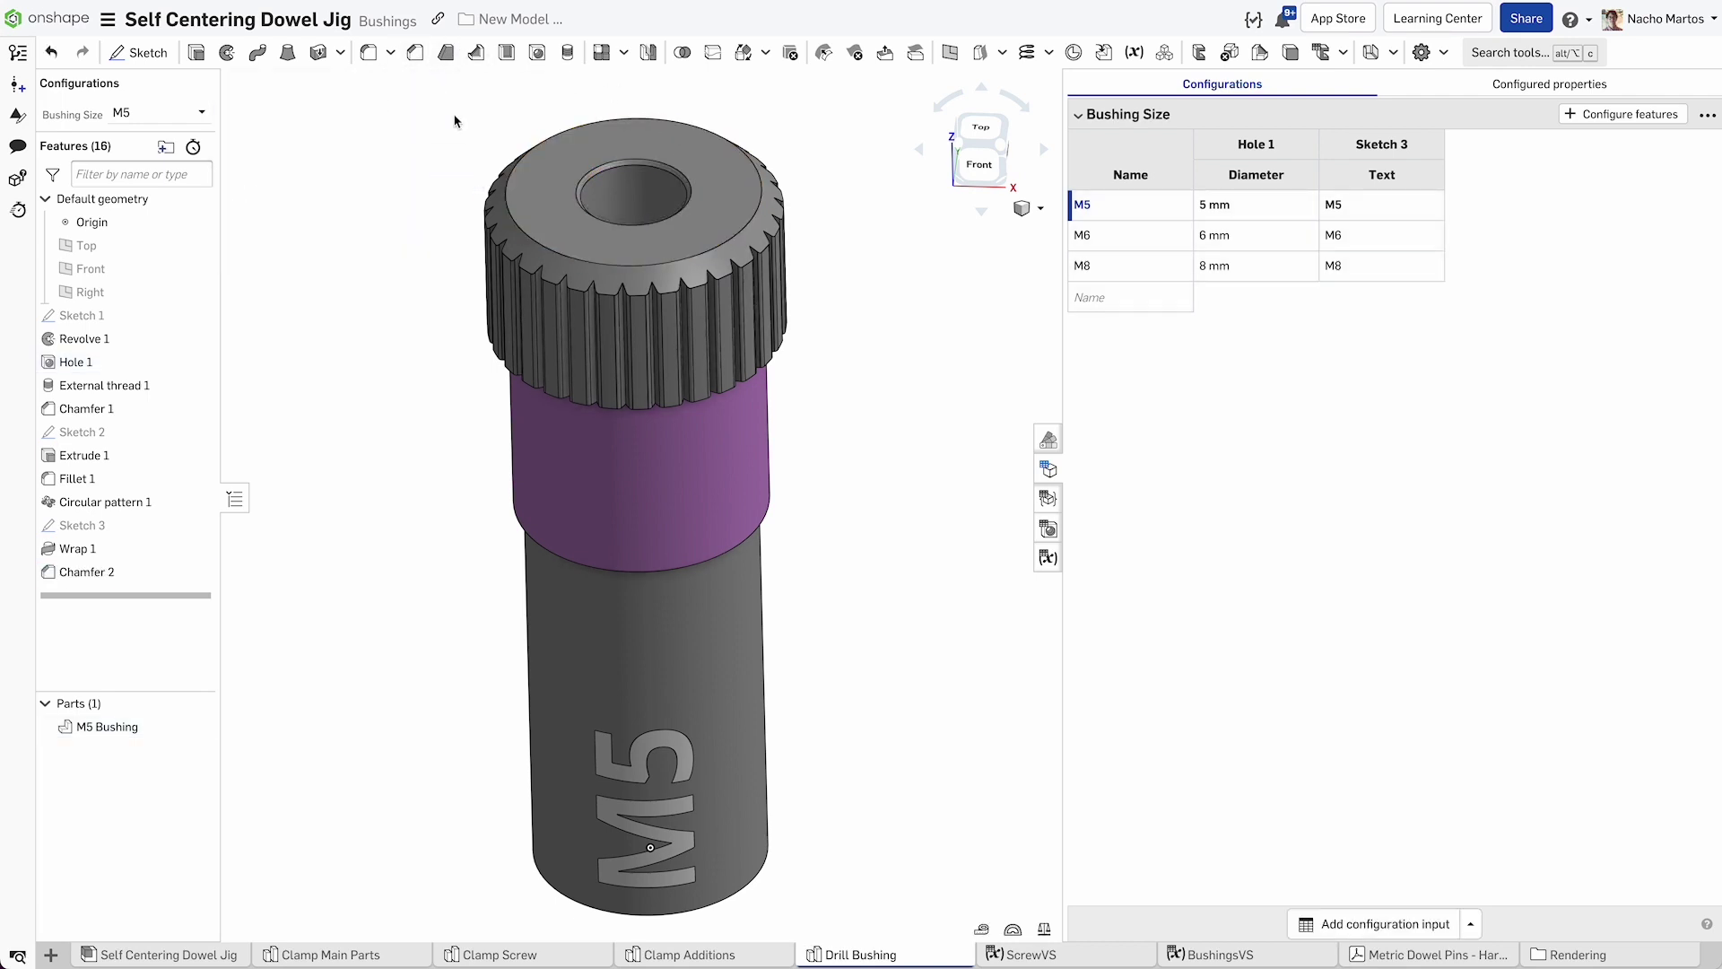
Colour the bore face of the hole gold.
click(639, 202)
right_click(639, 203)
click(834, 607)
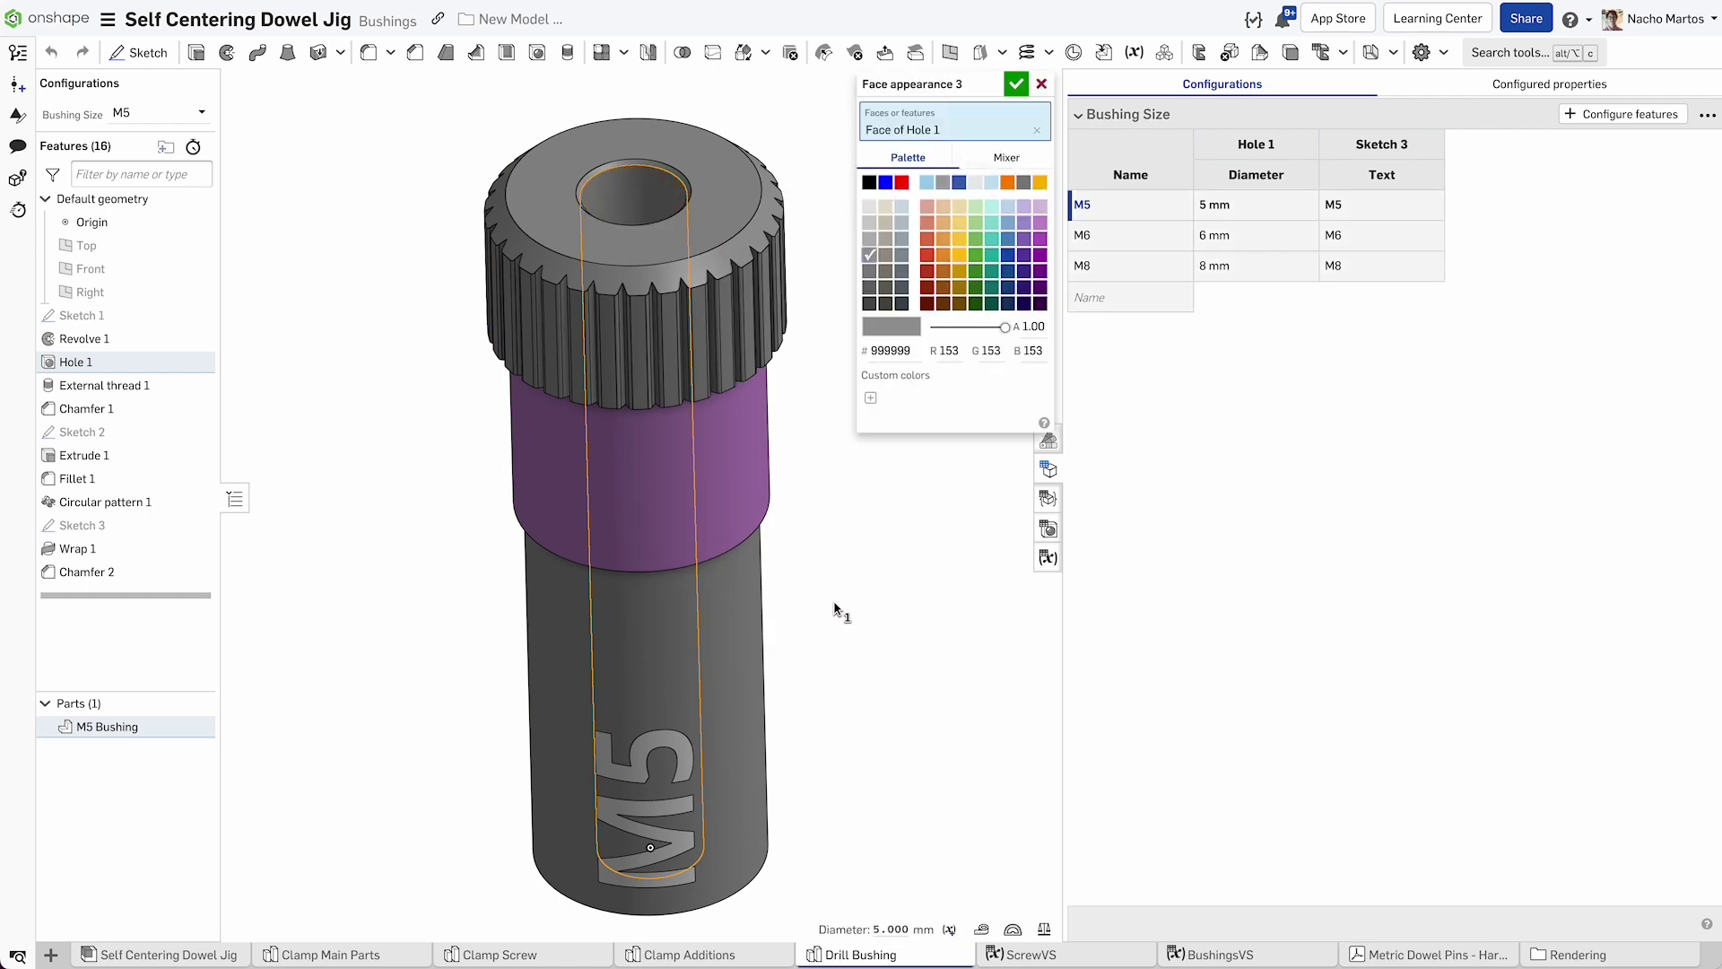
click(958, 229)
click(1016, 84)
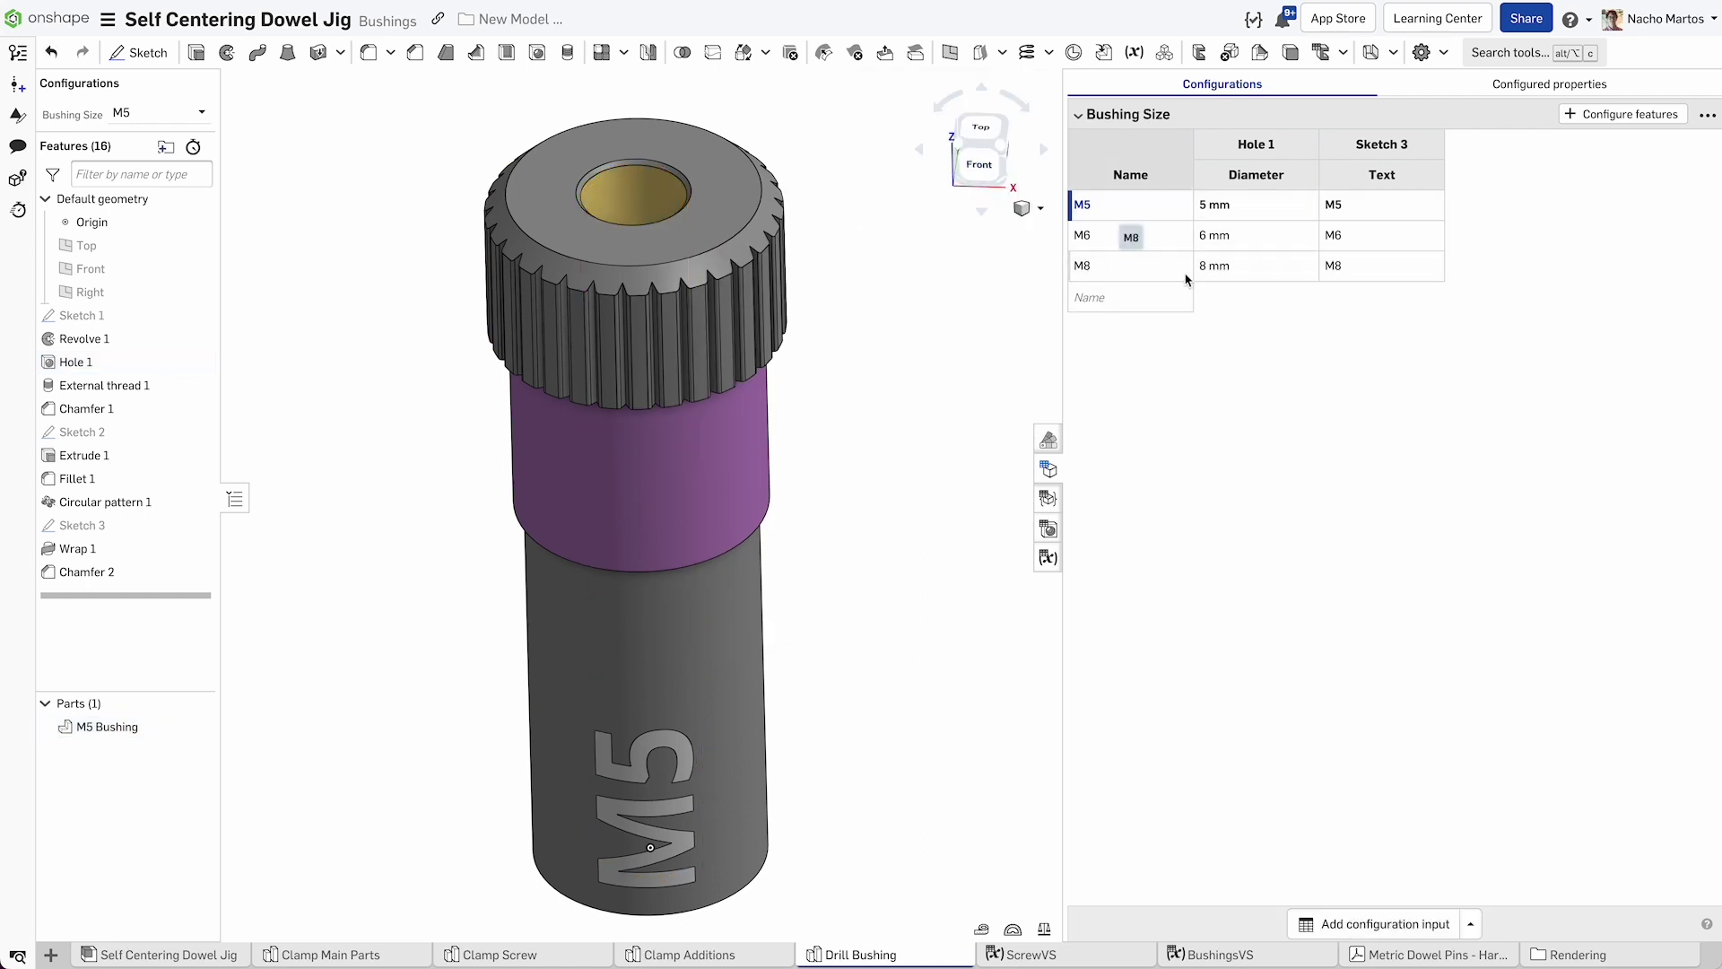
Make Face appearance 2's faces a configured property and correct the M6 label faces.
click(1505, 83)
click(1204, 118)
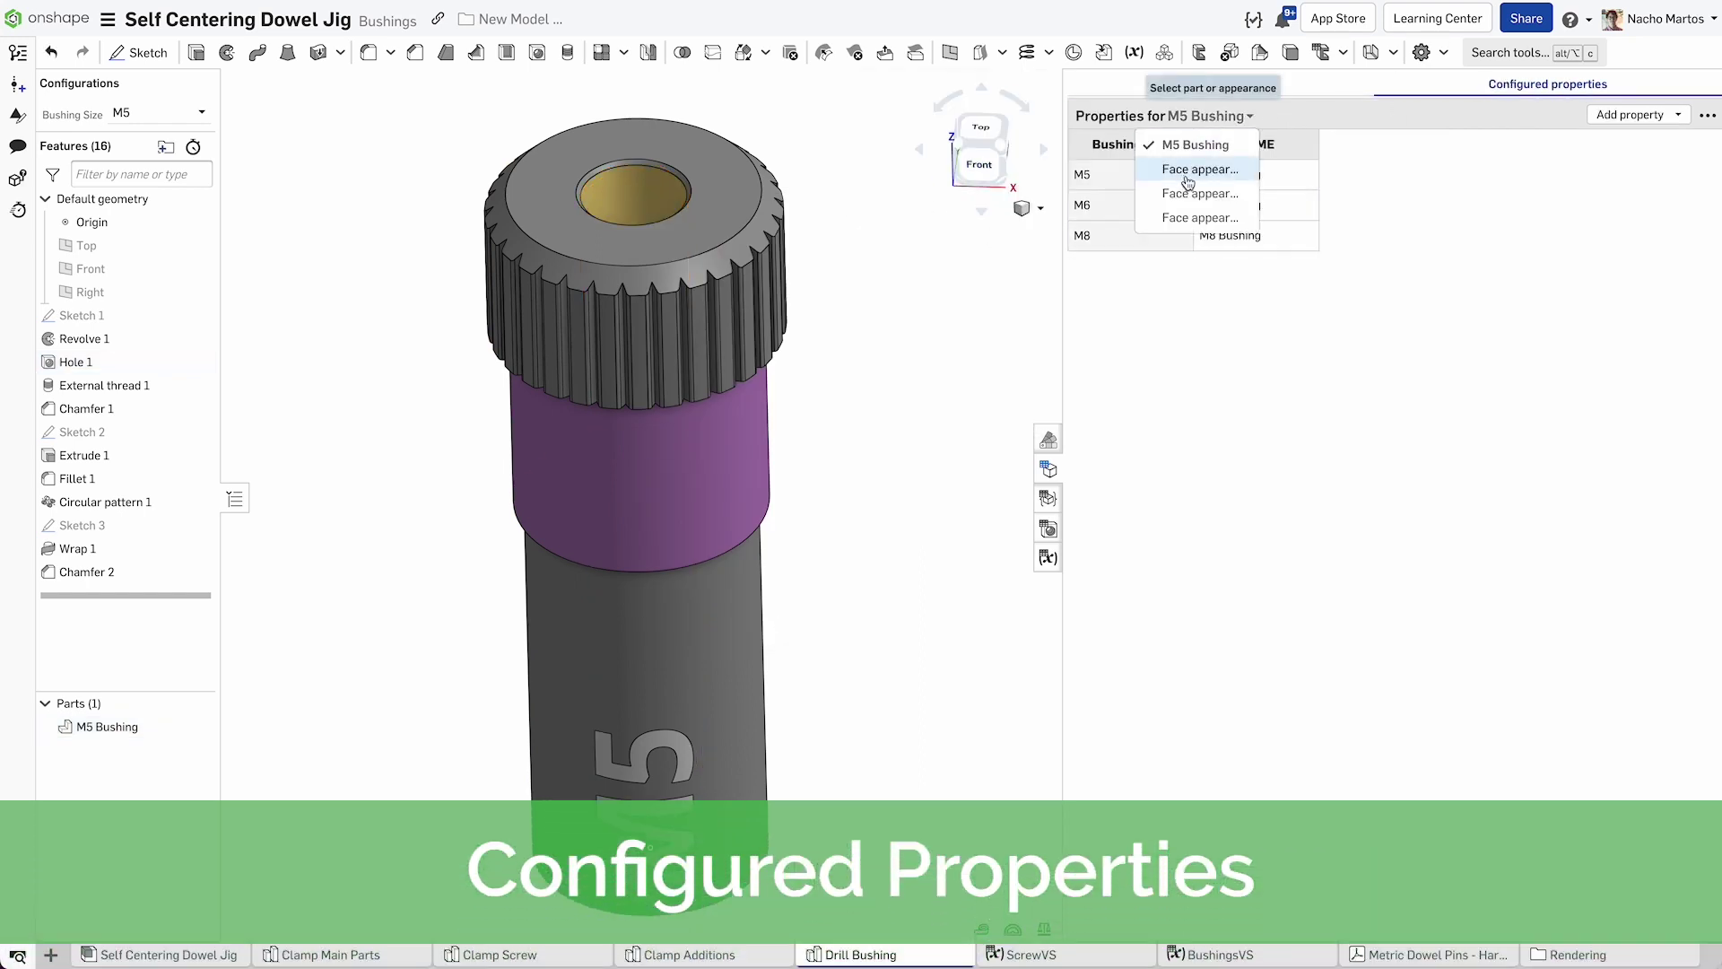
click(1189, 189)
click(1673, 120)
click(1623, 191)
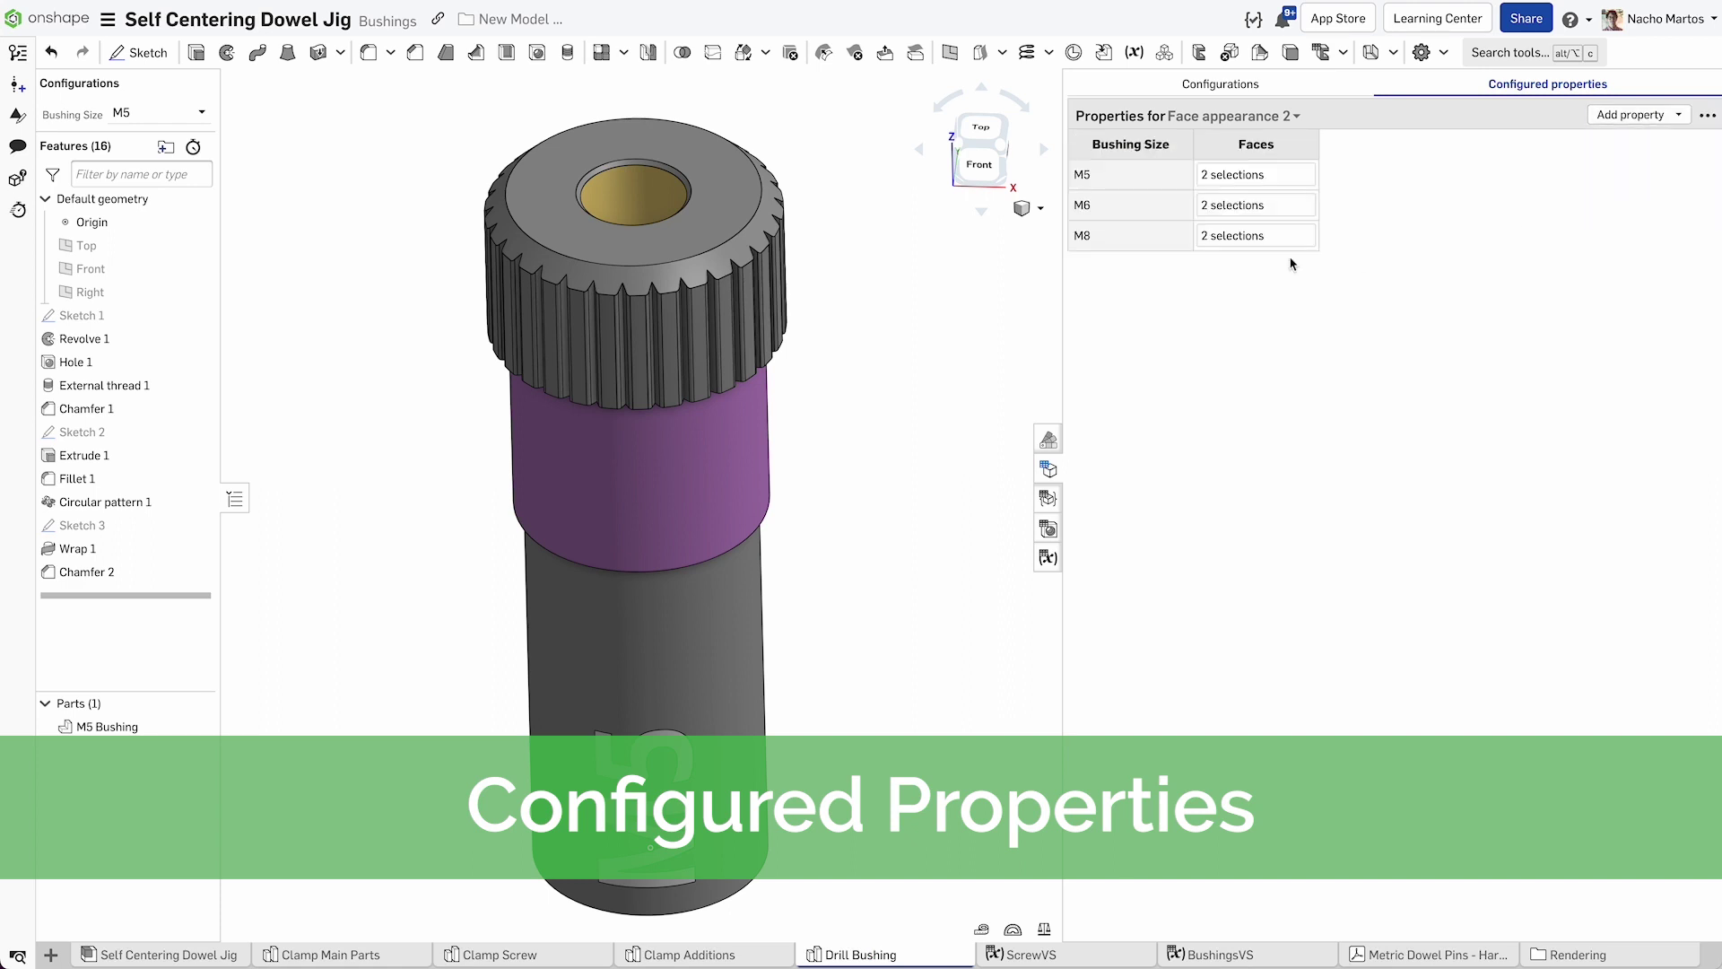
click(1251, 209)
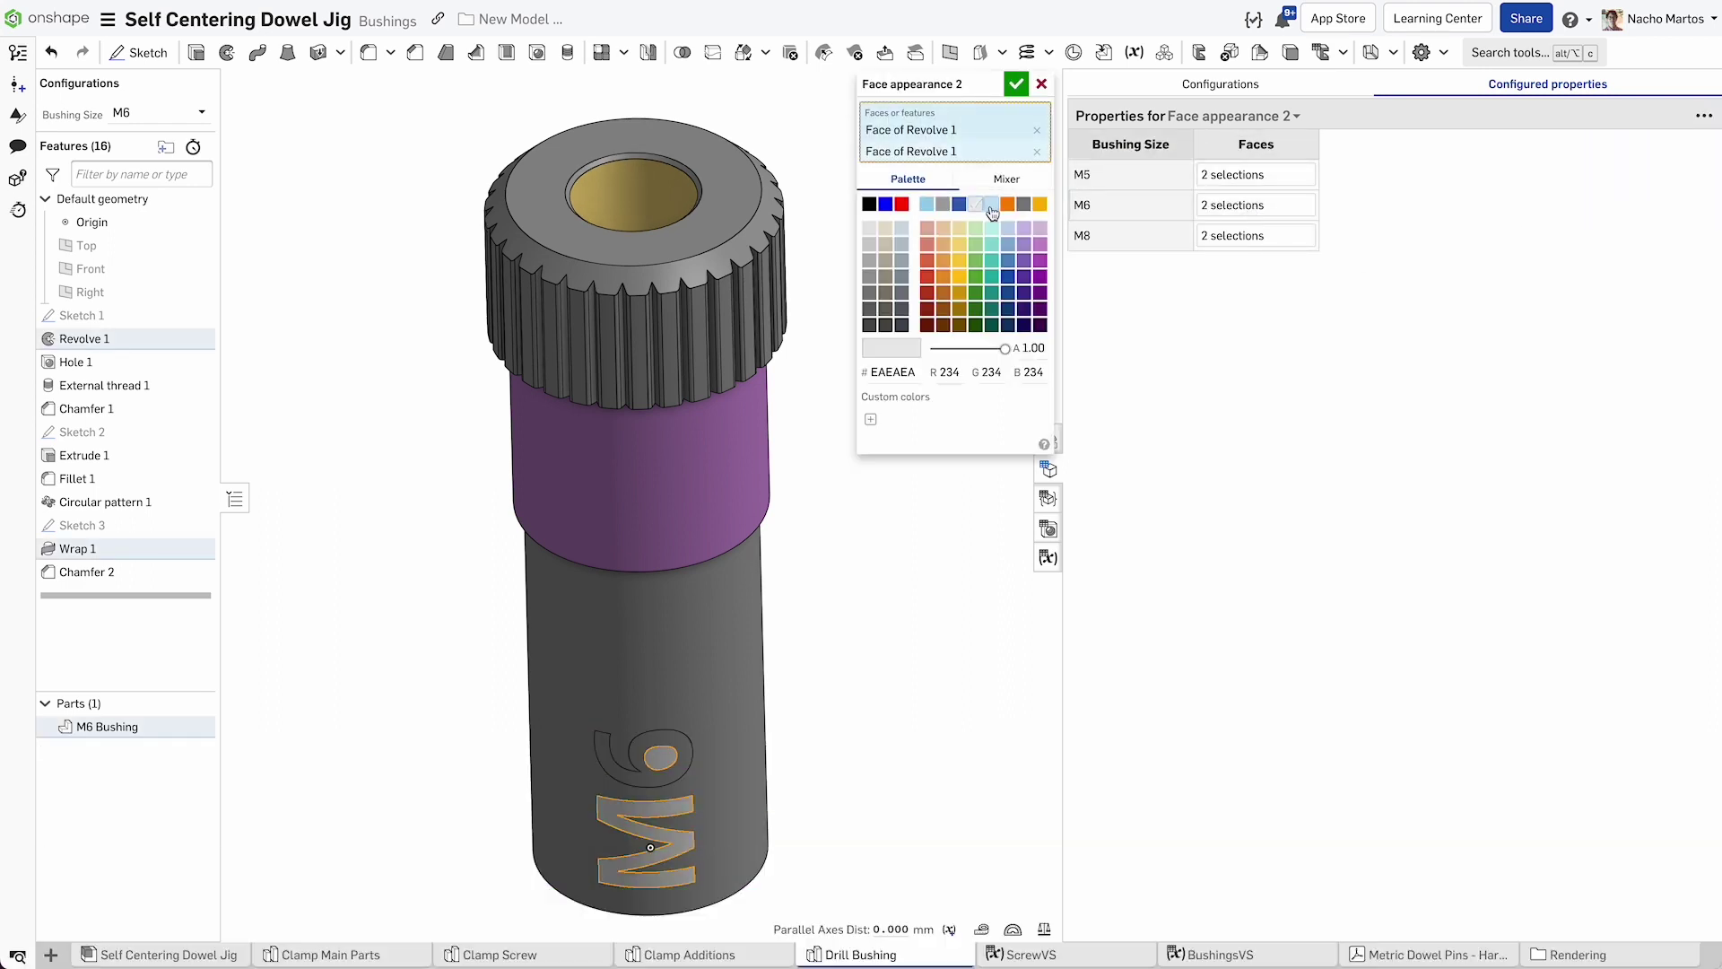
click(652, 762)
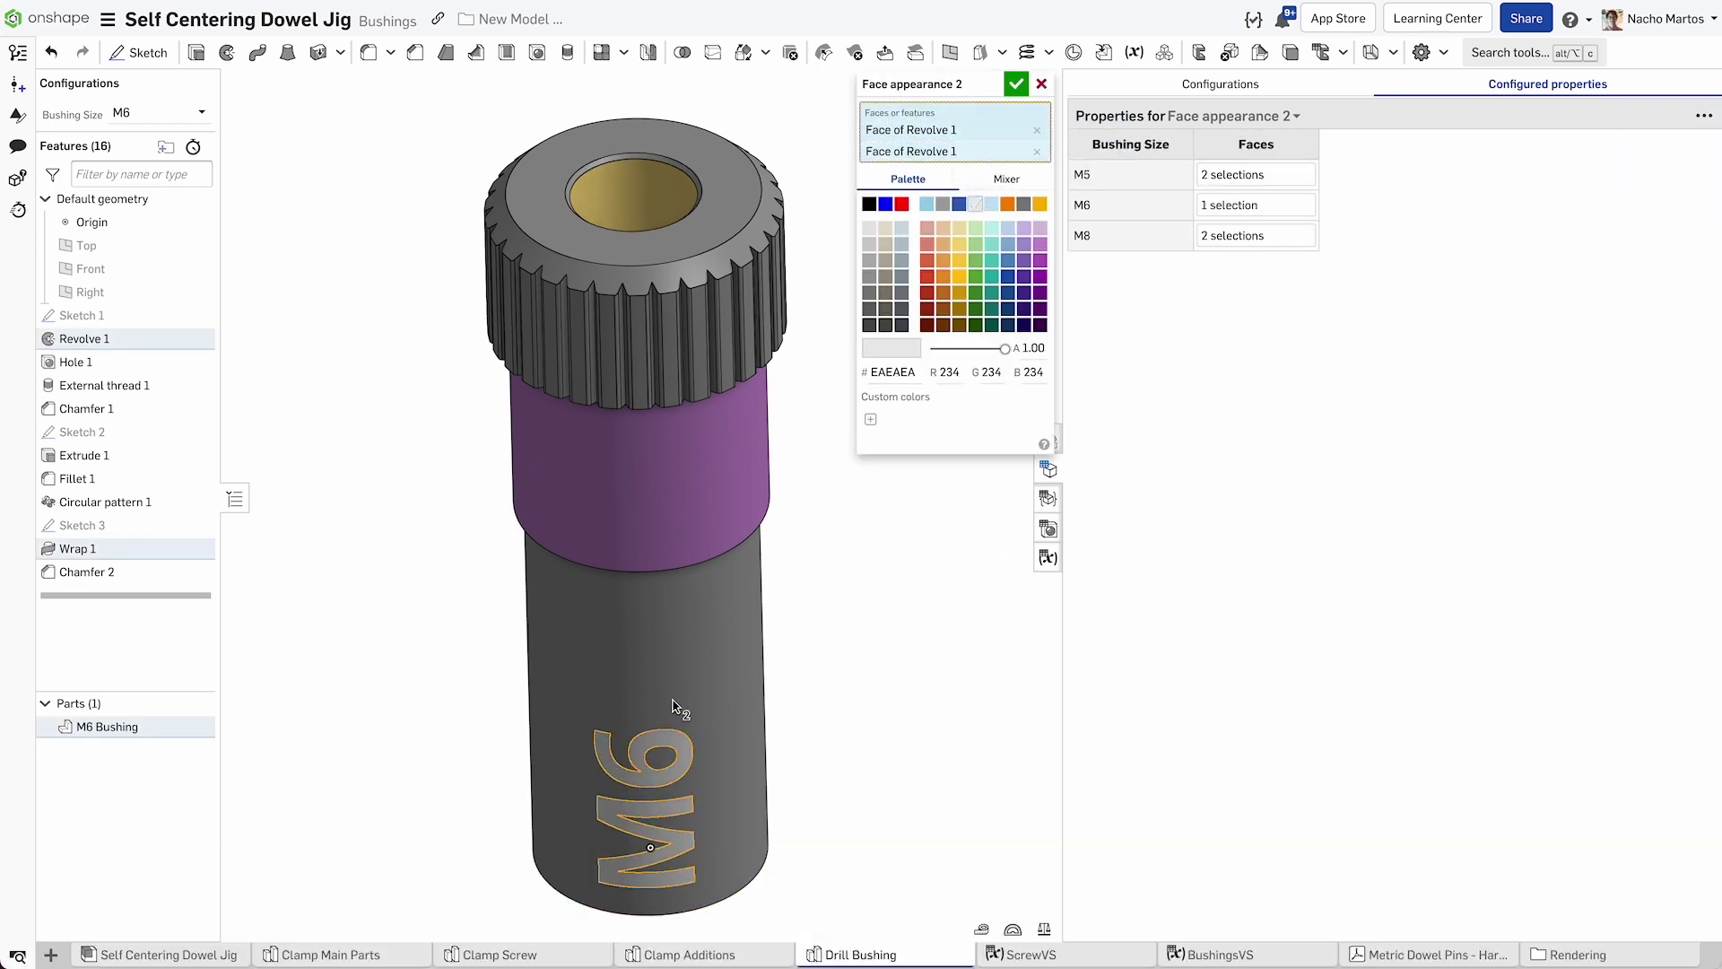
click(1015, 84)
Reselect the M8 label faces: drop the 8's inner faces, add the M and 8 faces.
click(1305, 231)
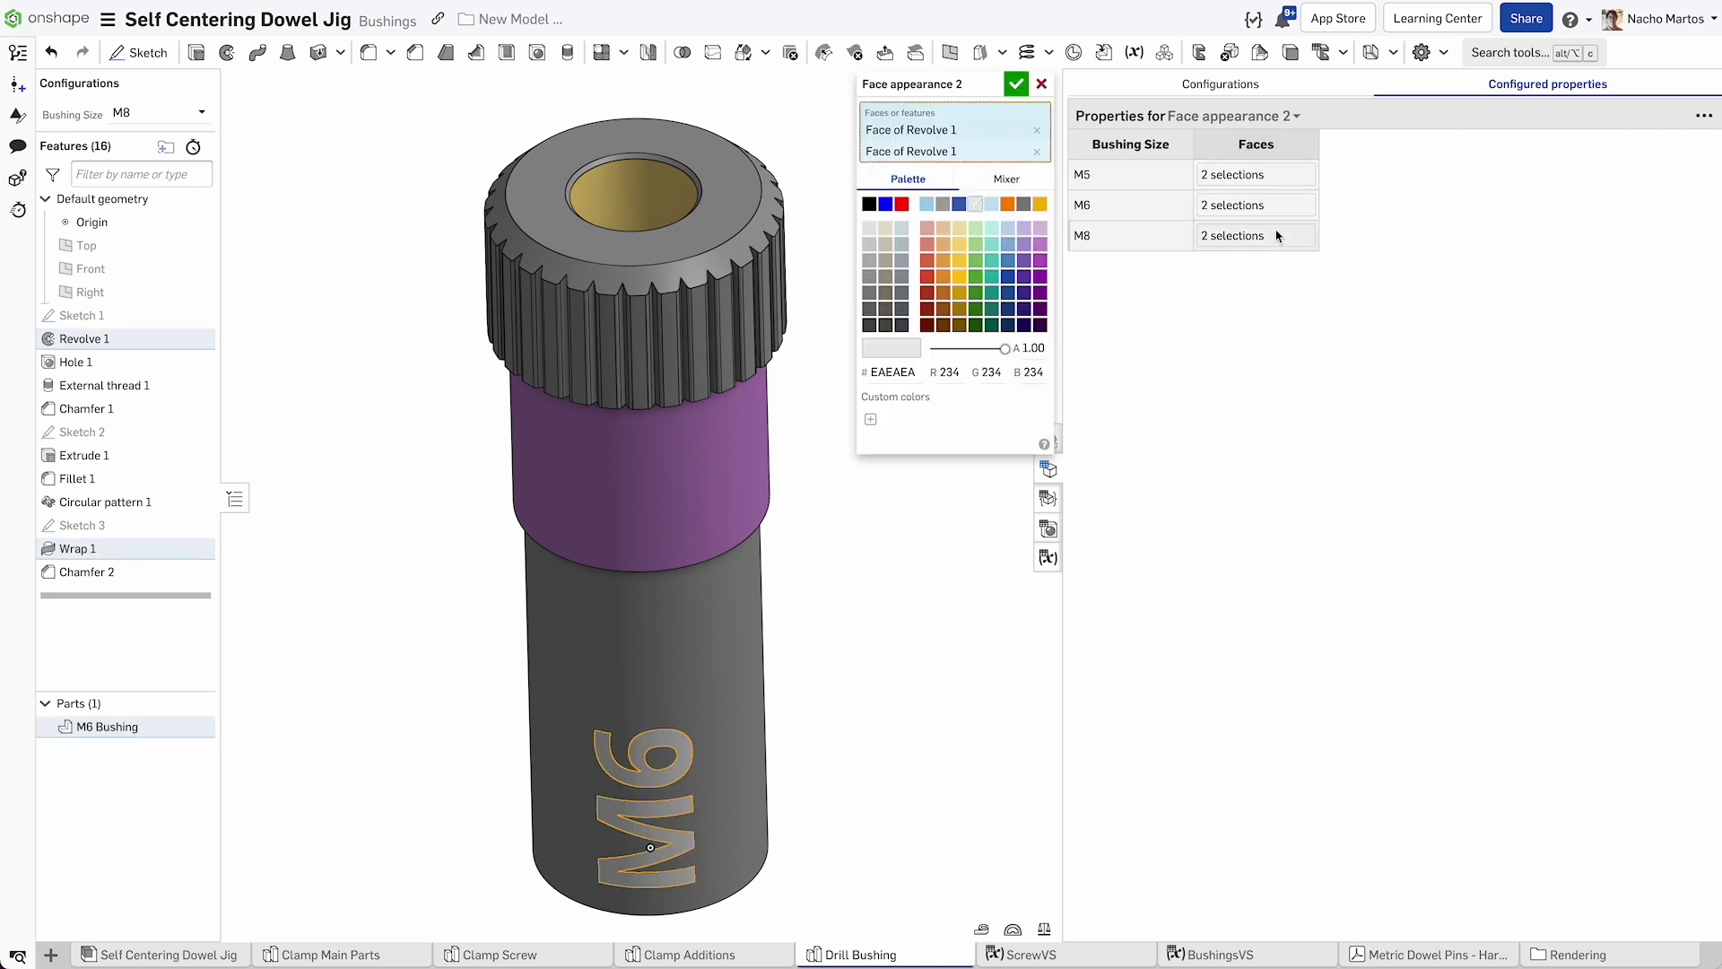
click(666, 759)
click(621, 758)
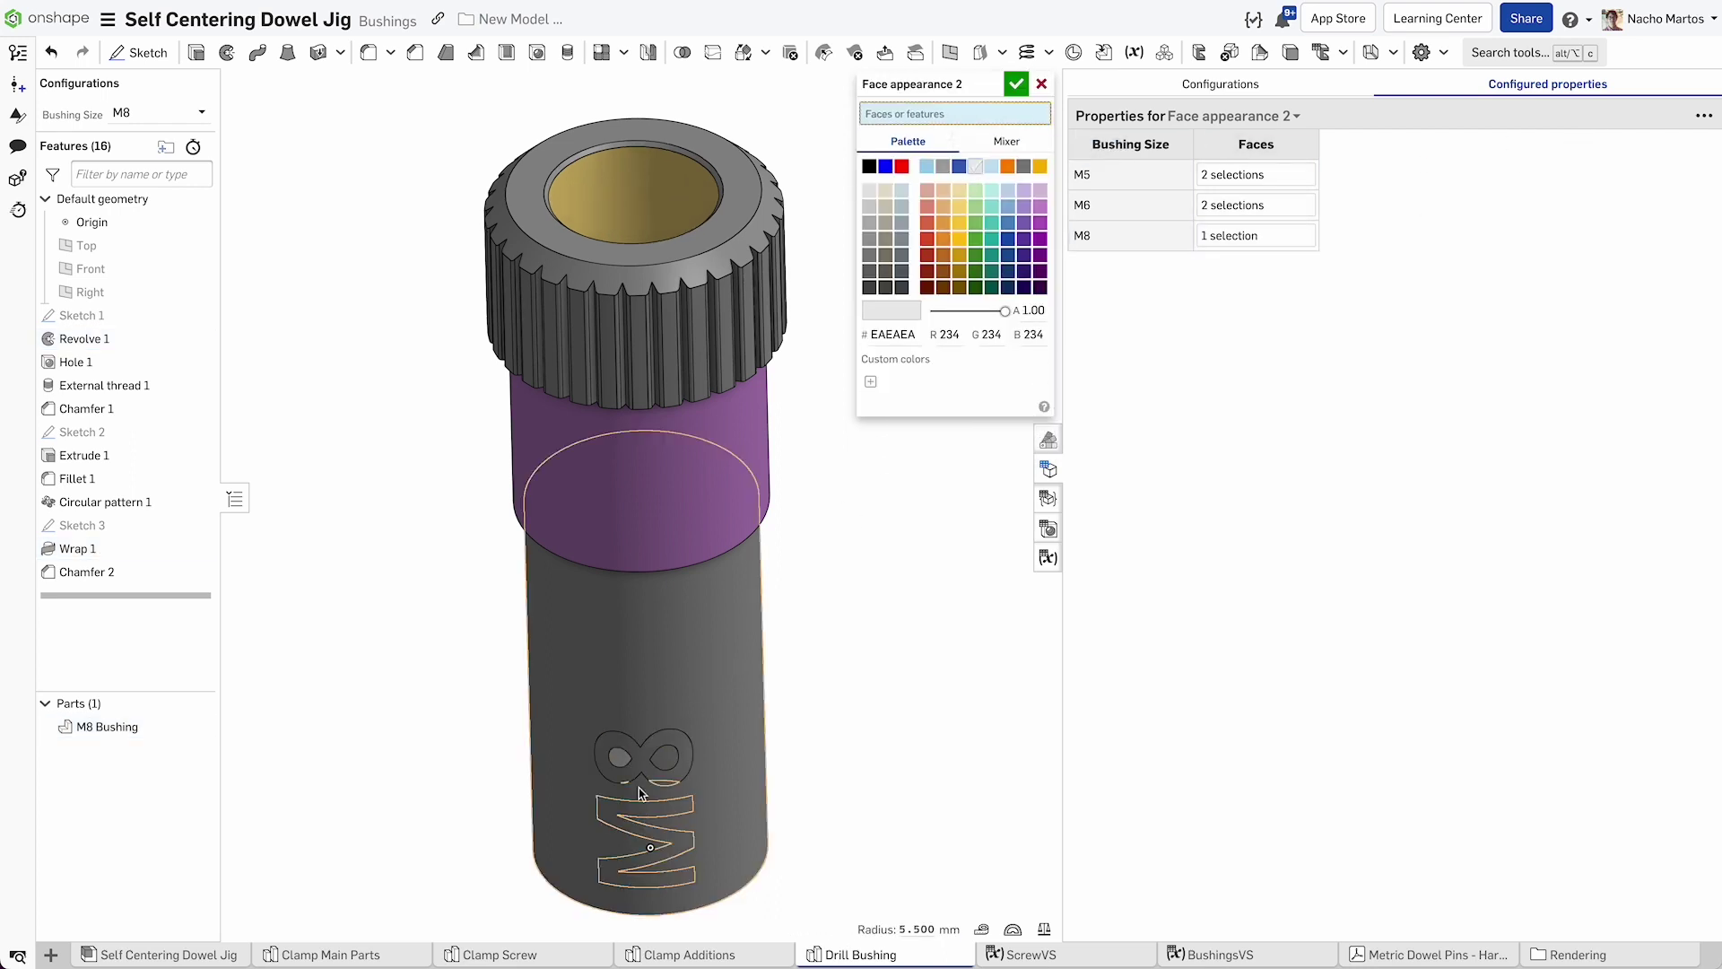
click(648, 809)
click(657, 779)
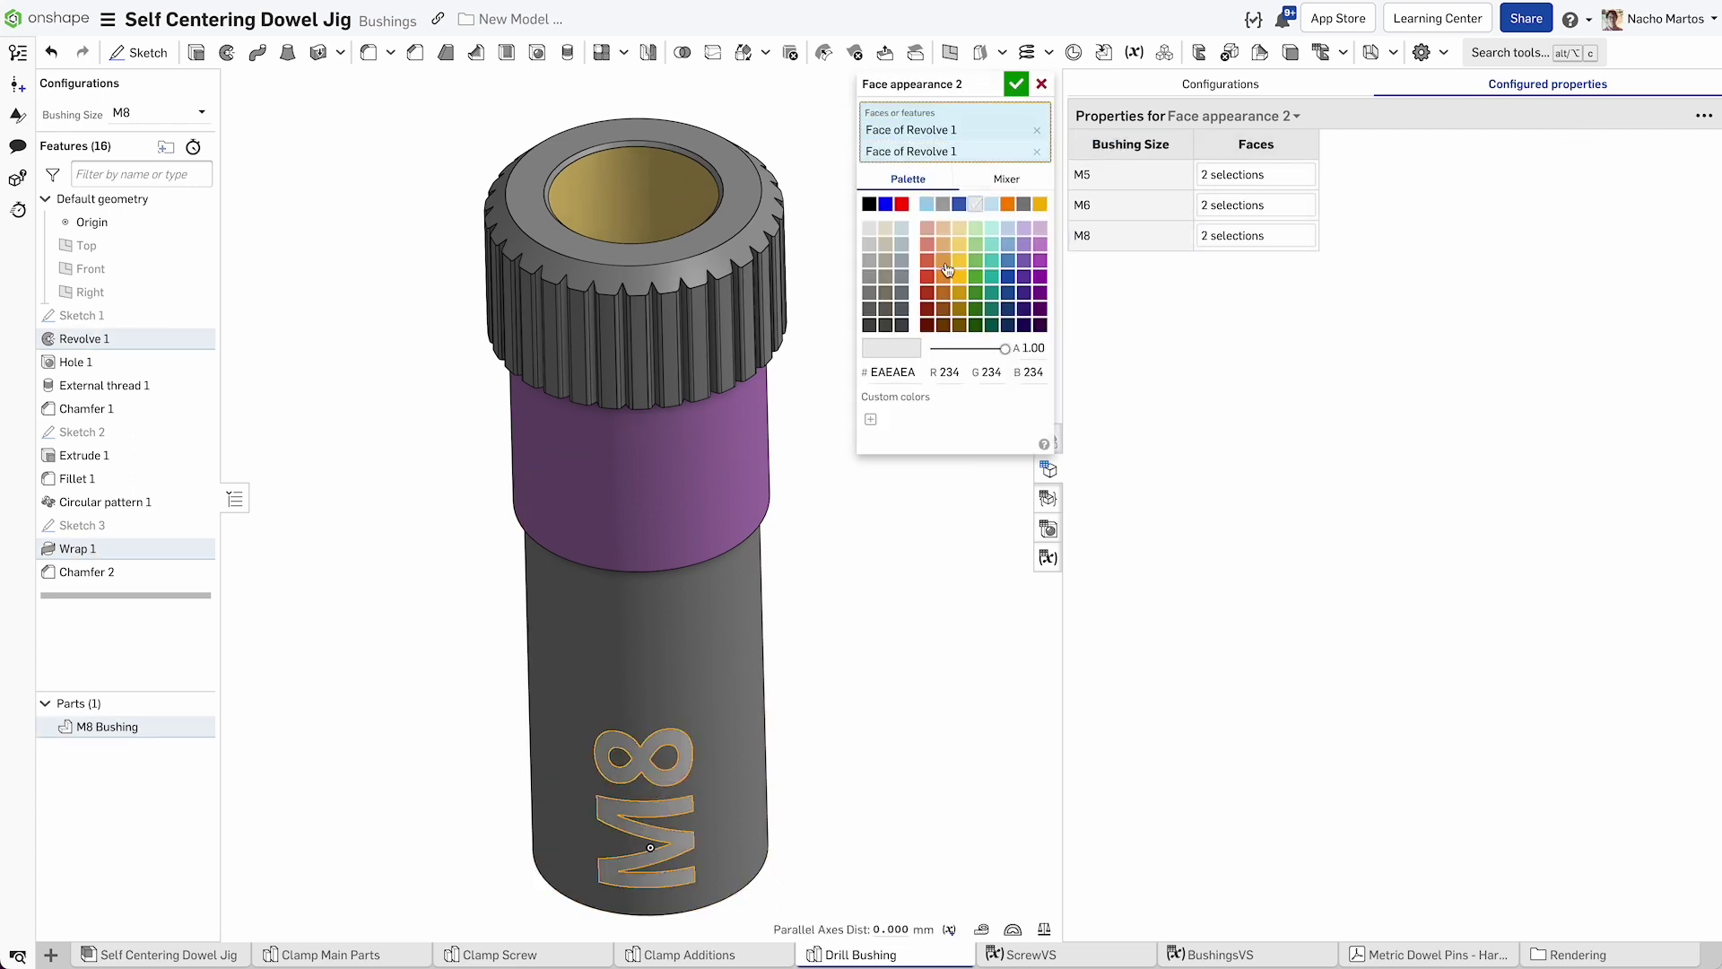
click(1018, 84)
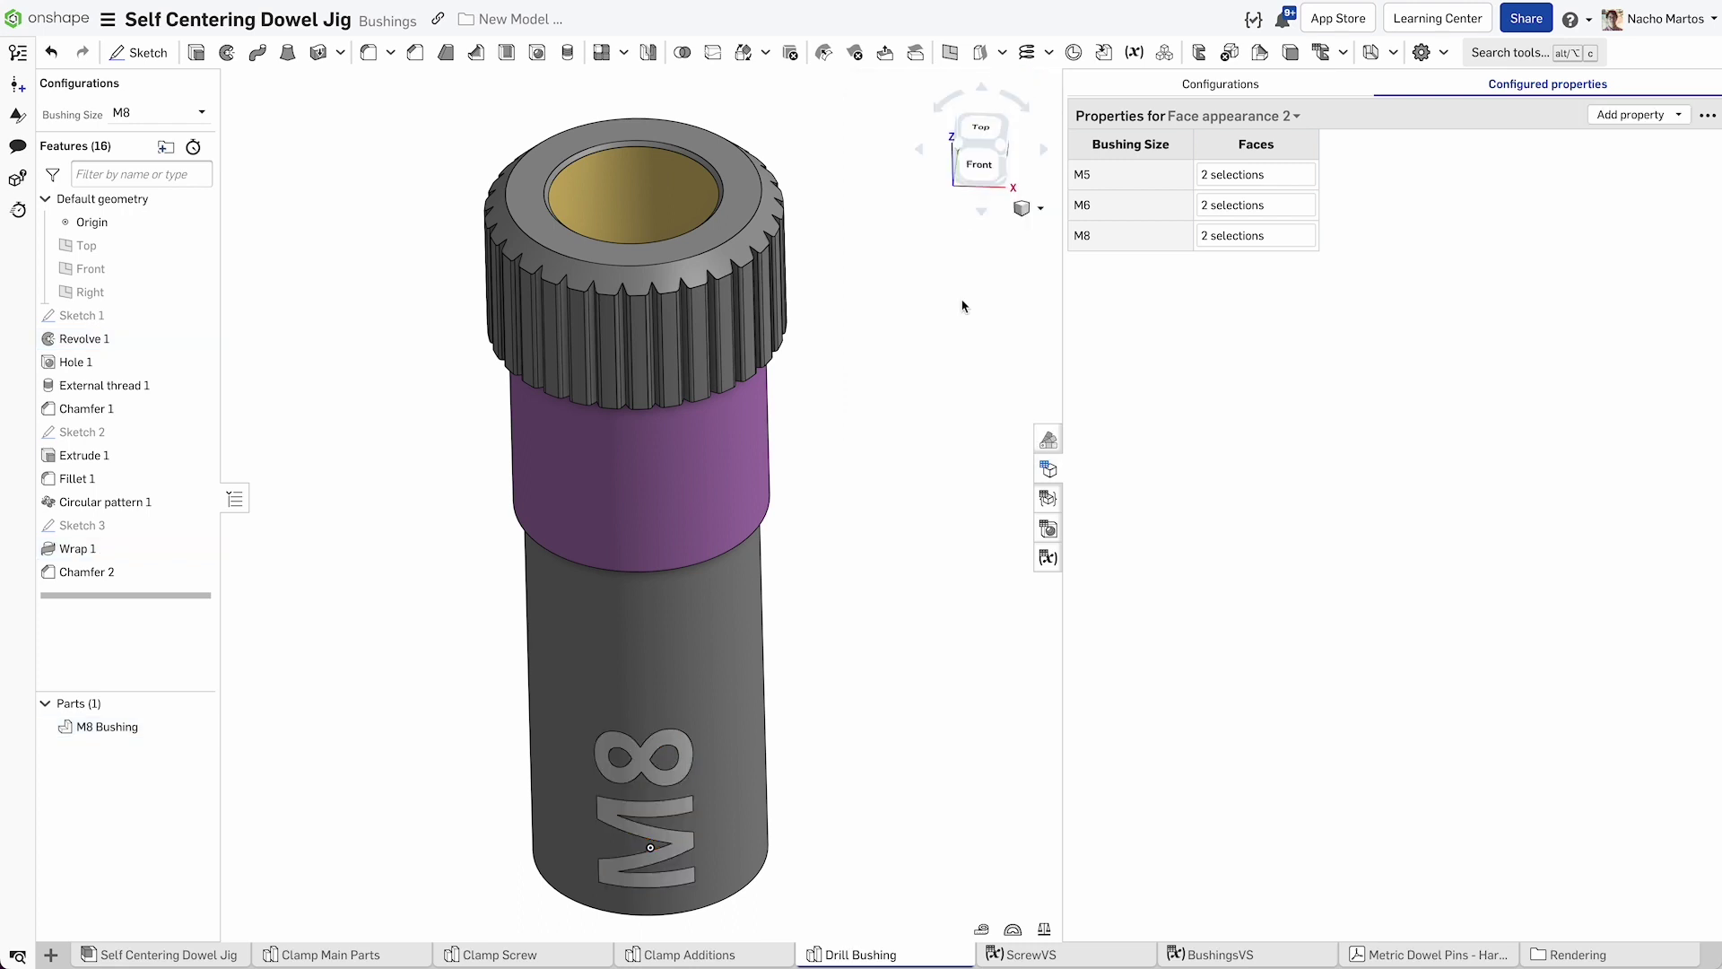
Configure Face appearance 3 per size, making the hole green for M6 and teal for M8.
click(1292, 115)
click(1258, 217)
click(1655, 115)
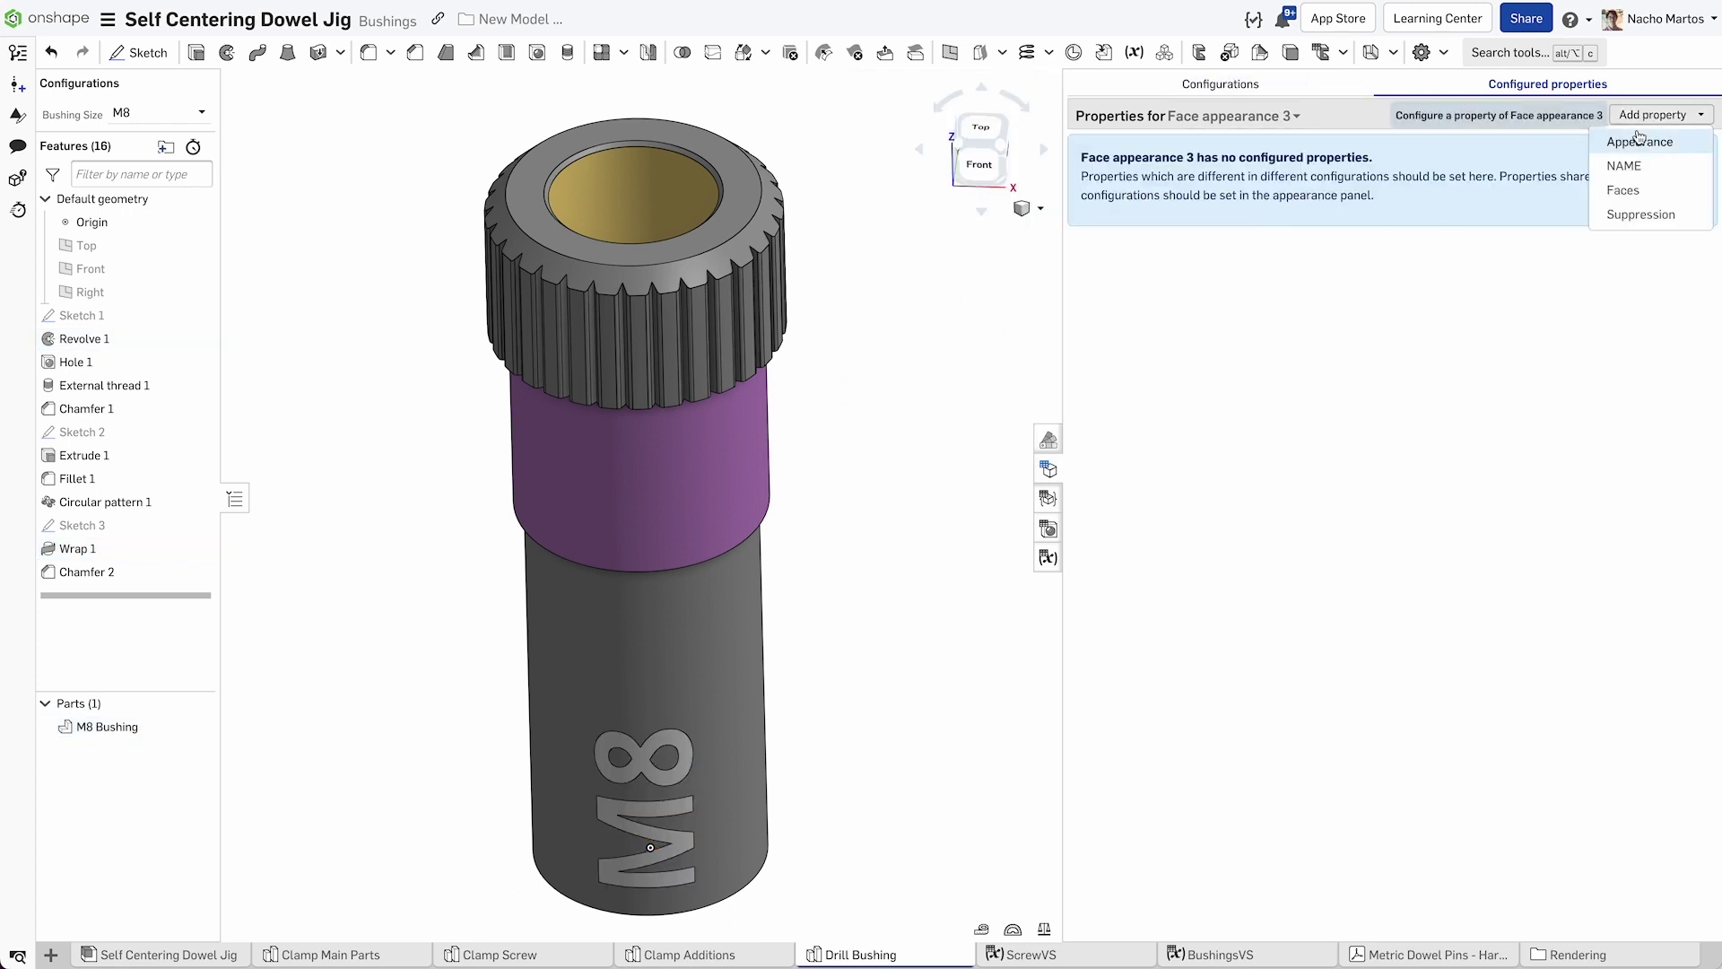
click(1640, 142)
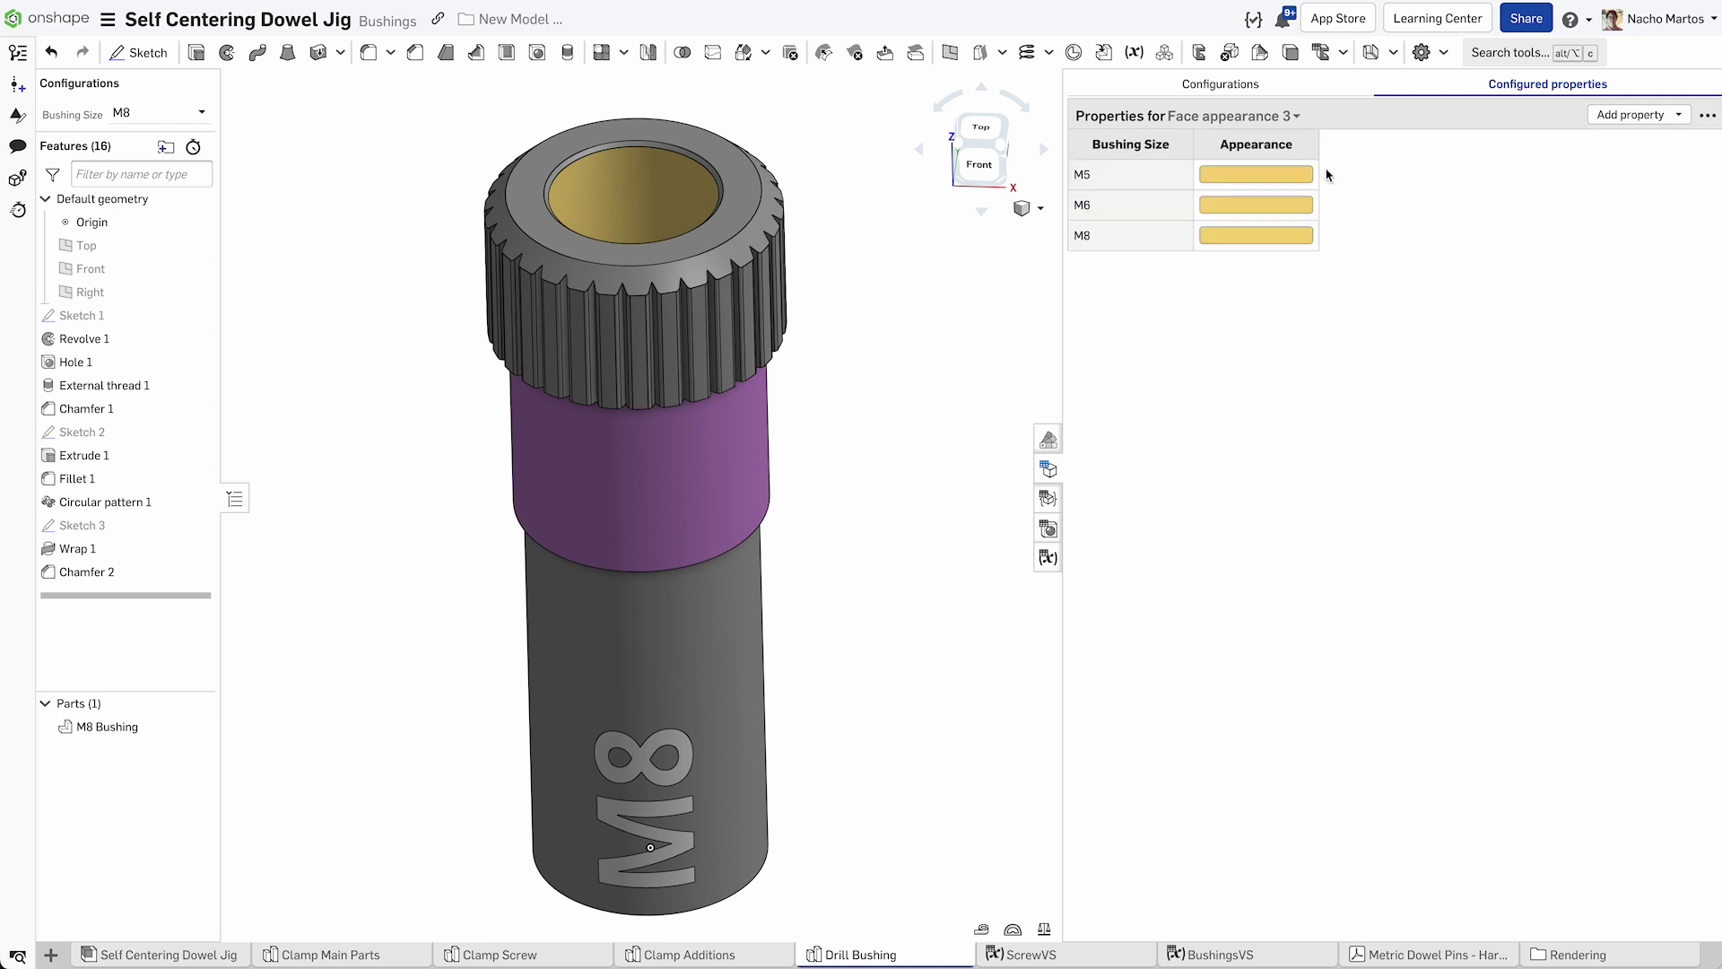
click(1242, 205)
click(979, 238)
click(1233, 241)
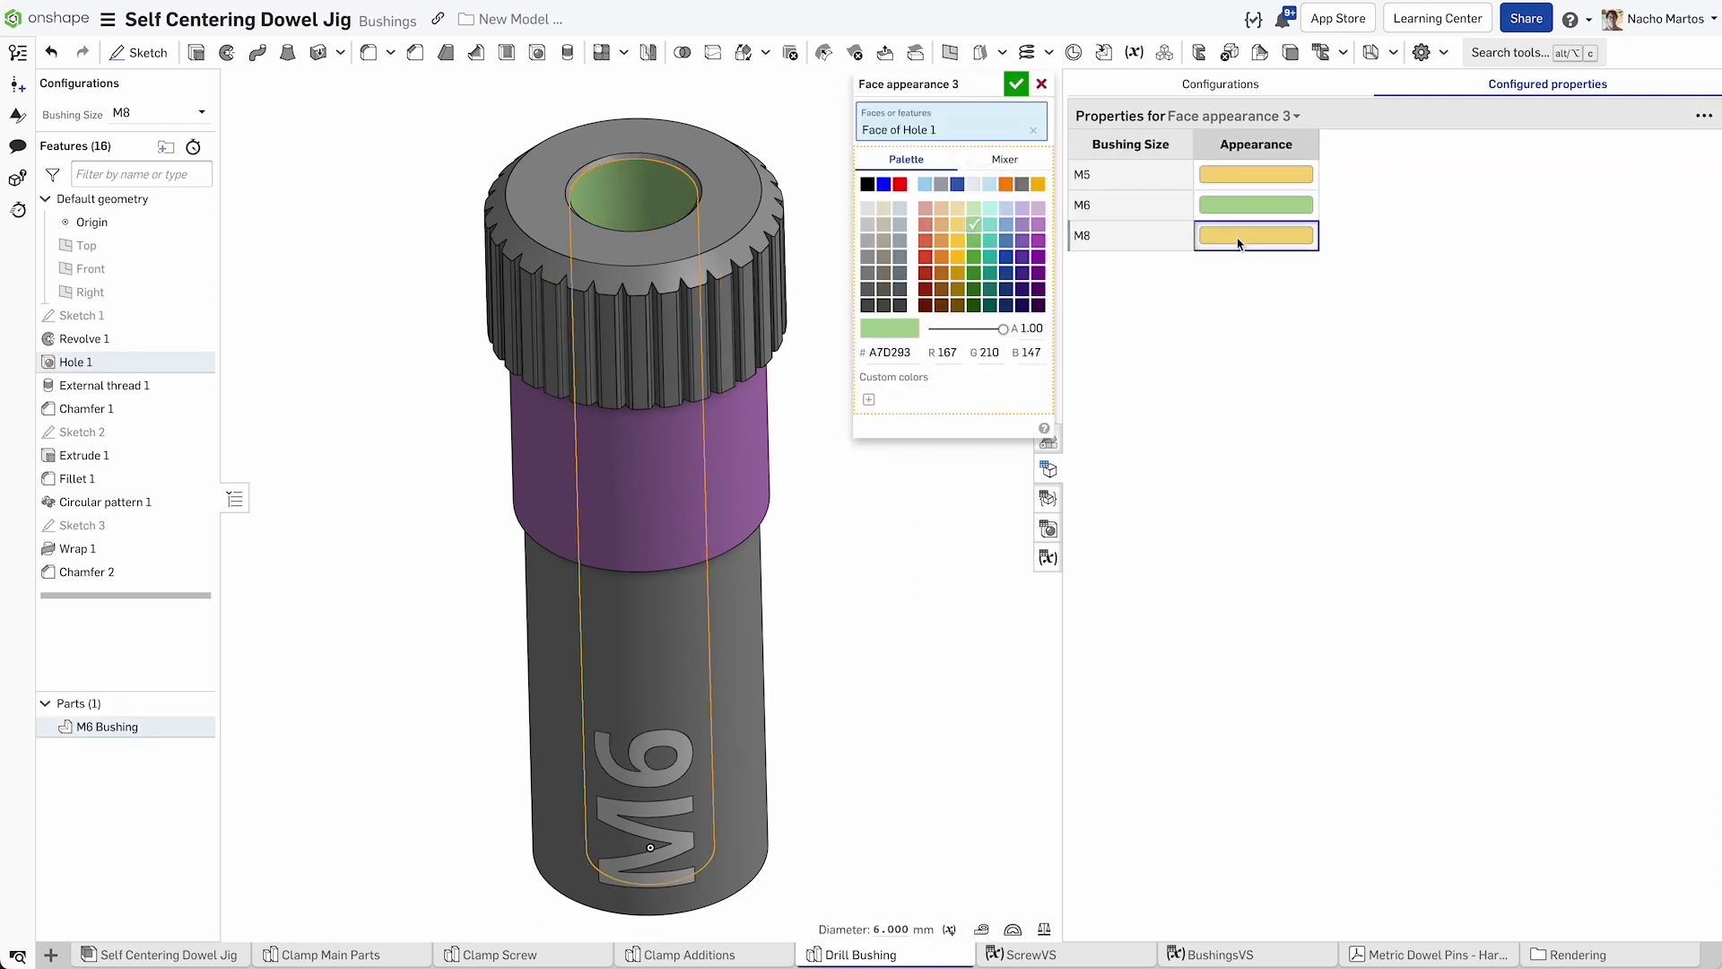
click(995, 228)
click(1015, 85)
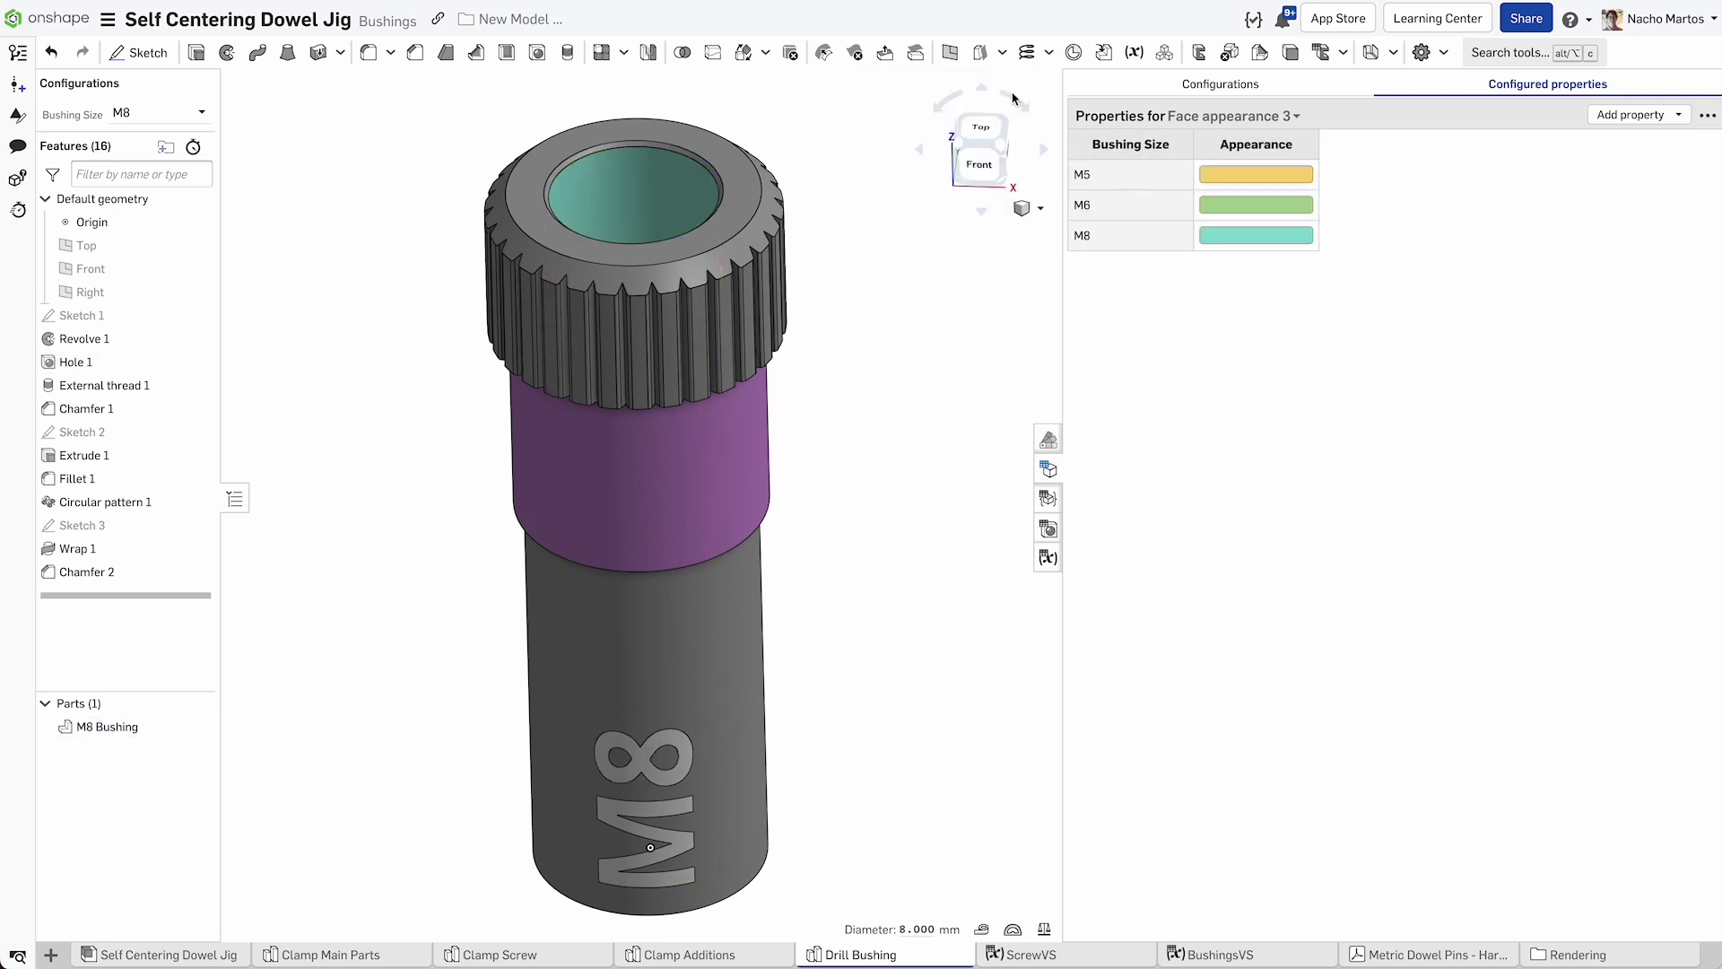
click(1048, 468)
Check the bore colour at M5, M6 and M8, then return to the Self Centering Dowel Jig assembly.
click(167, 117)
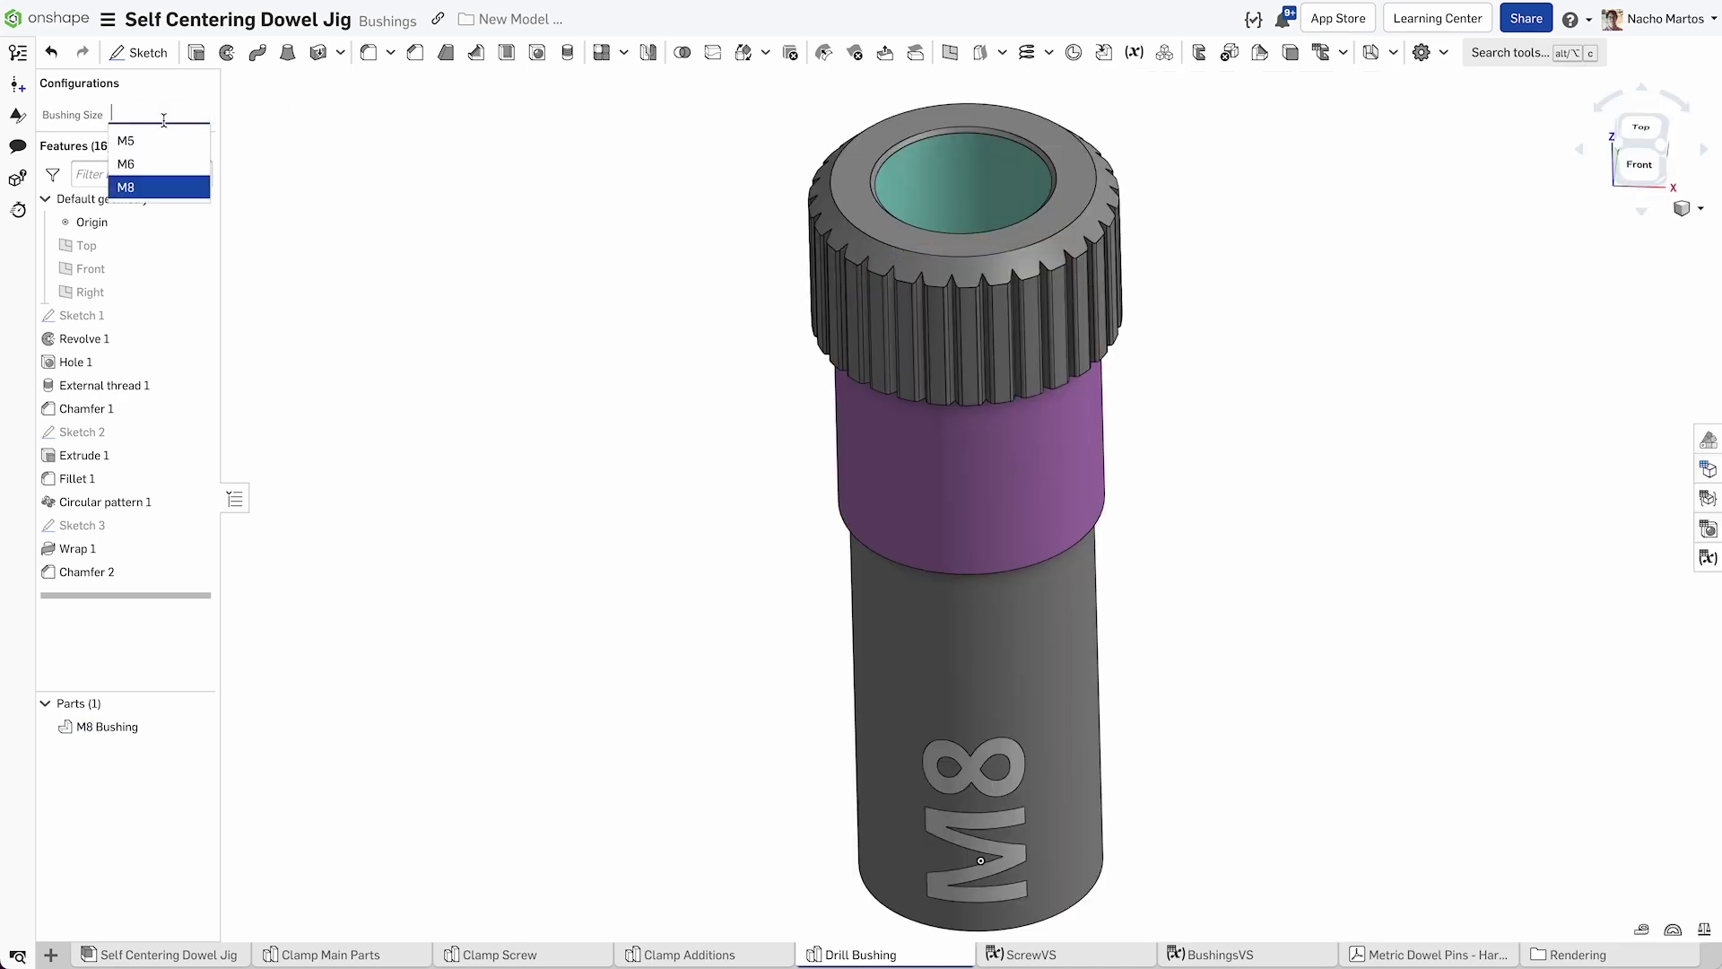
click(168, 140)
click(171, 114)
click(178, 162)
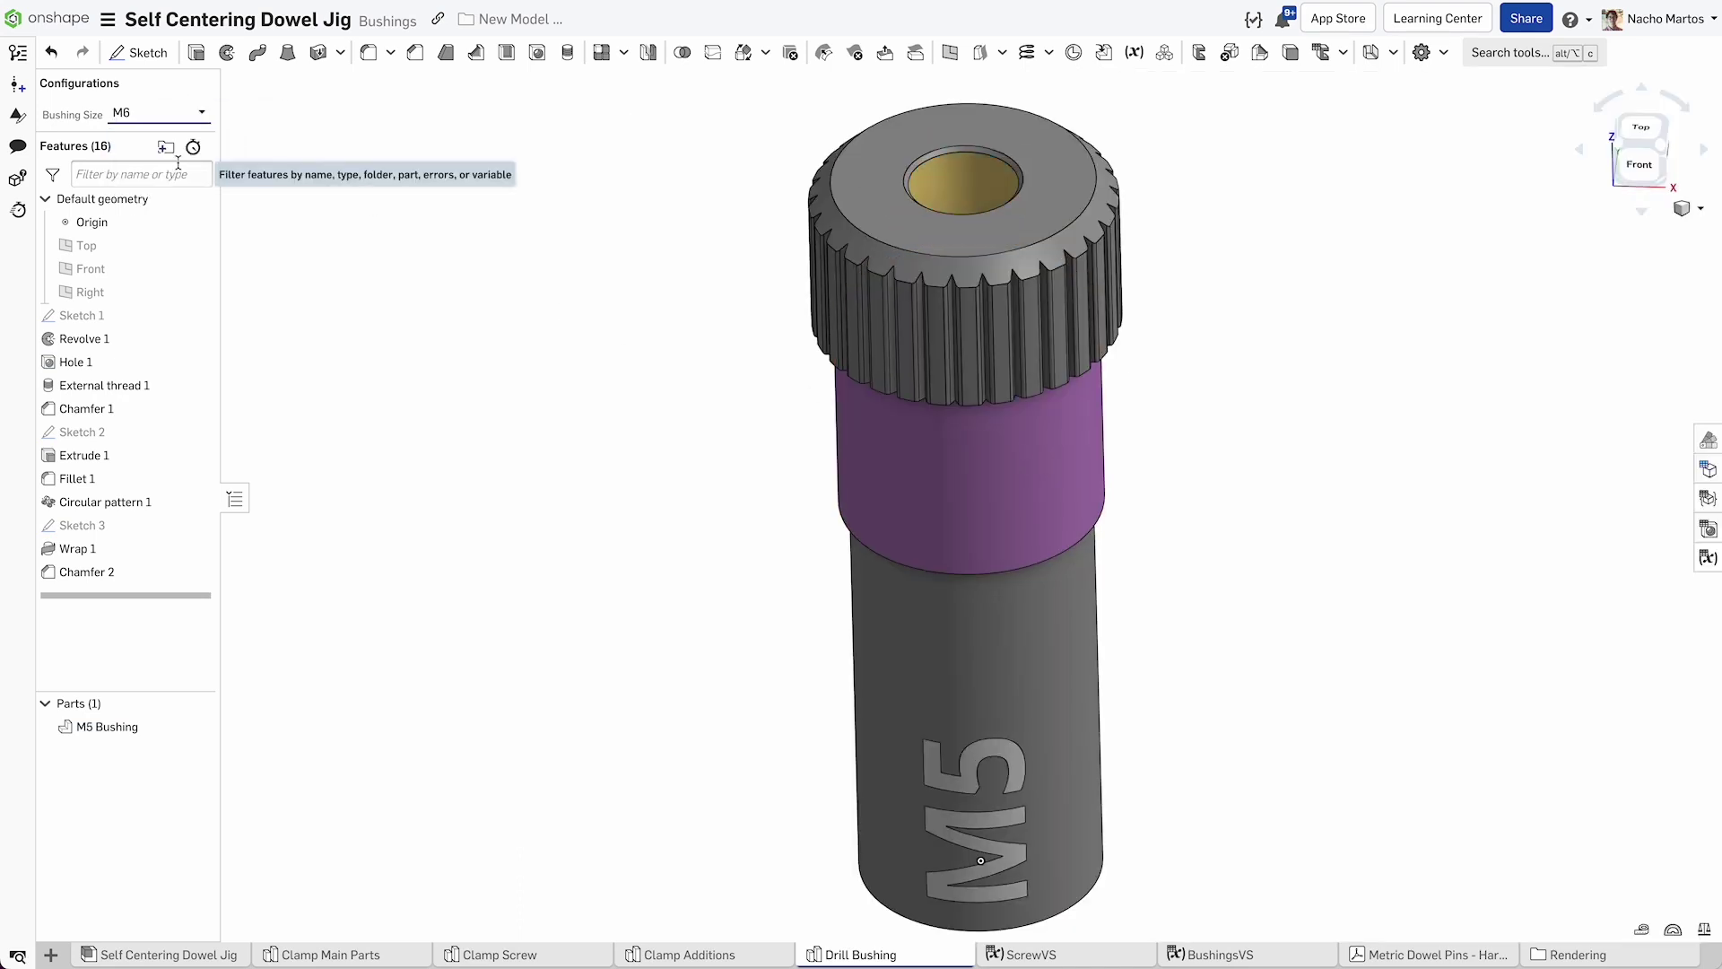
click(169, 115)
click(178, 185)
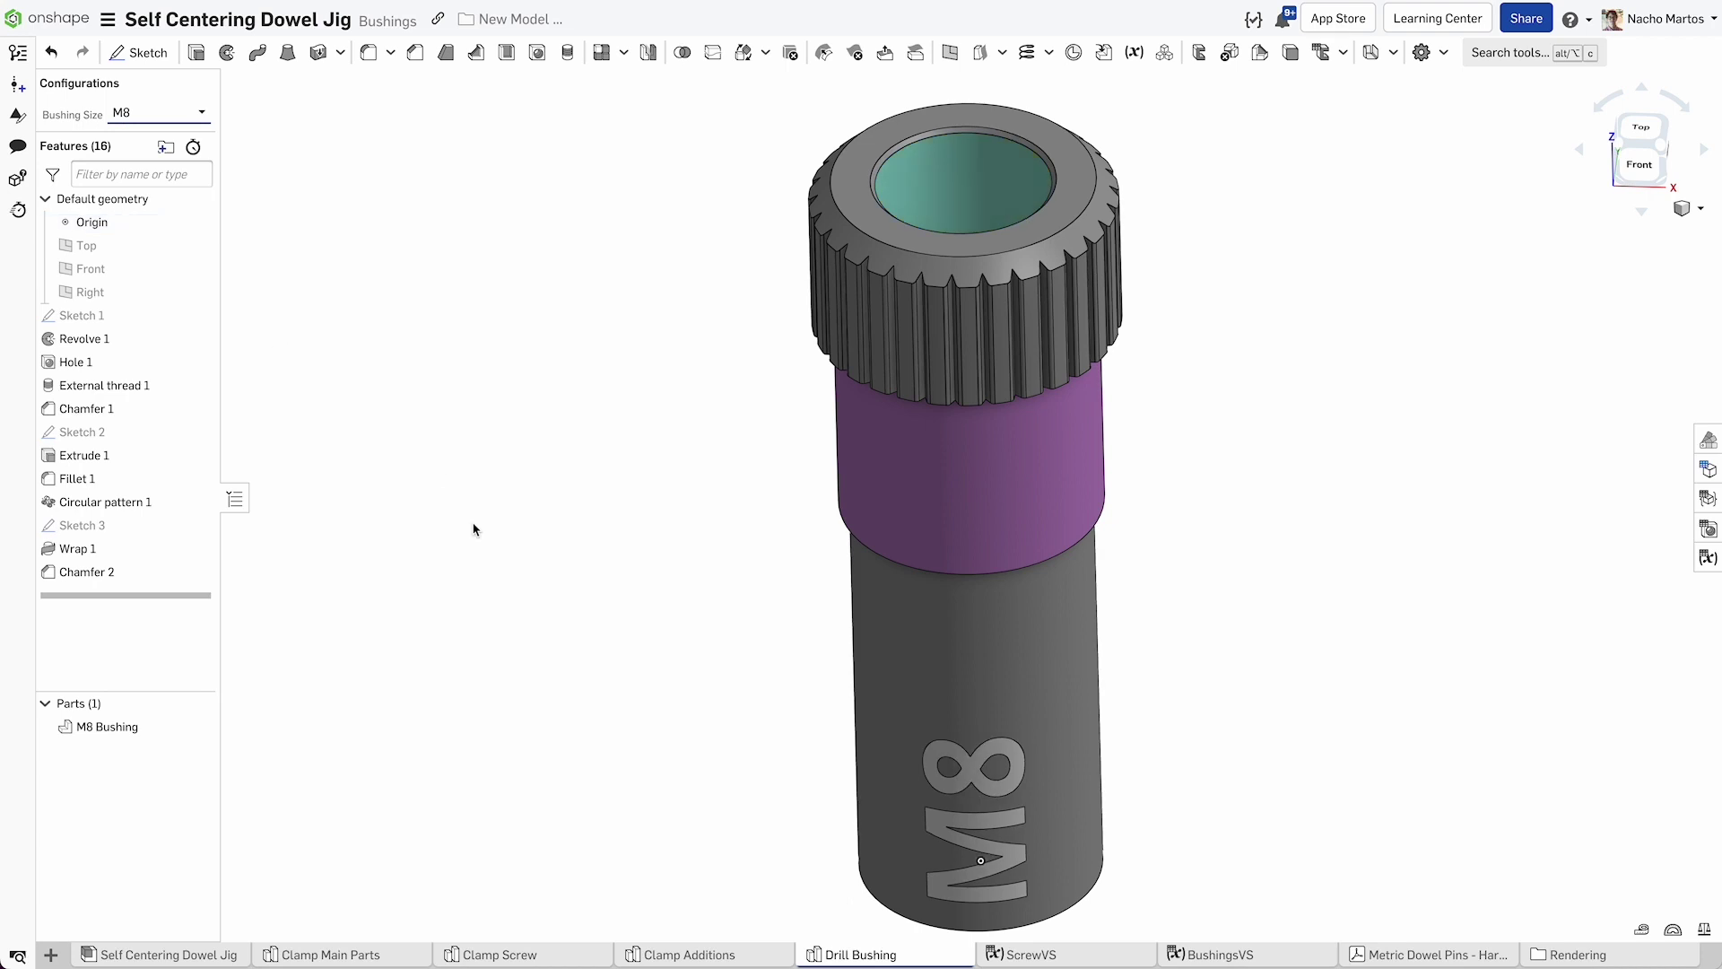
click(117, 726)
click(308, 407)
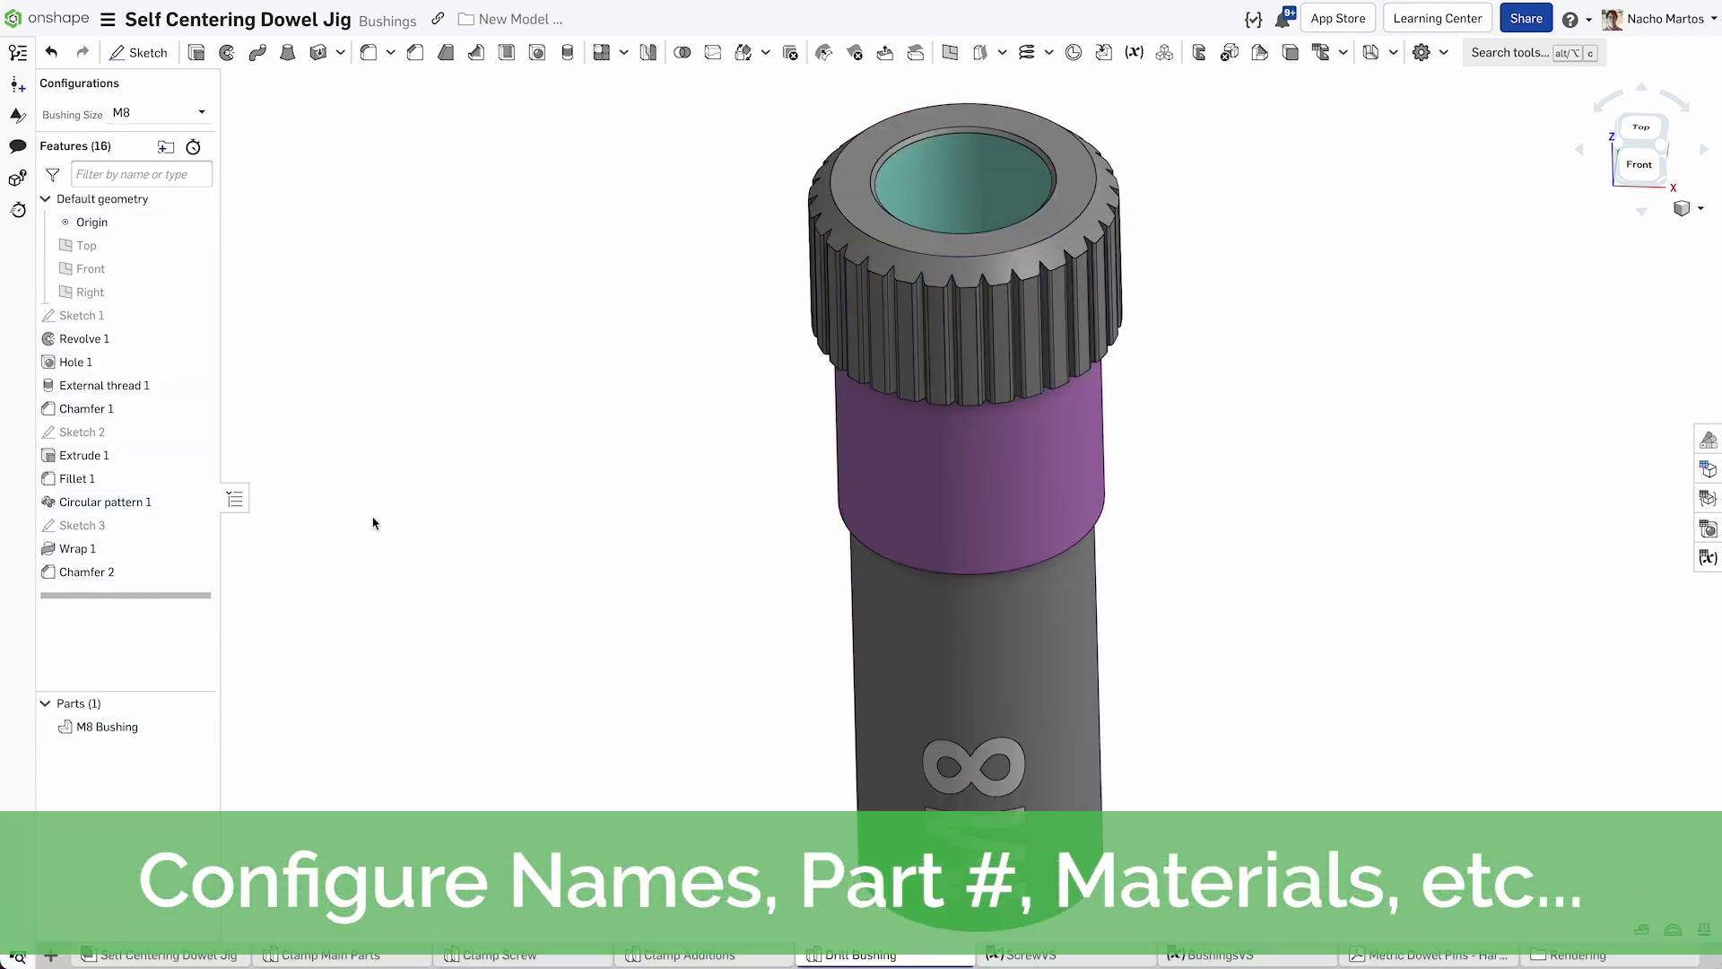
click(195, 951)
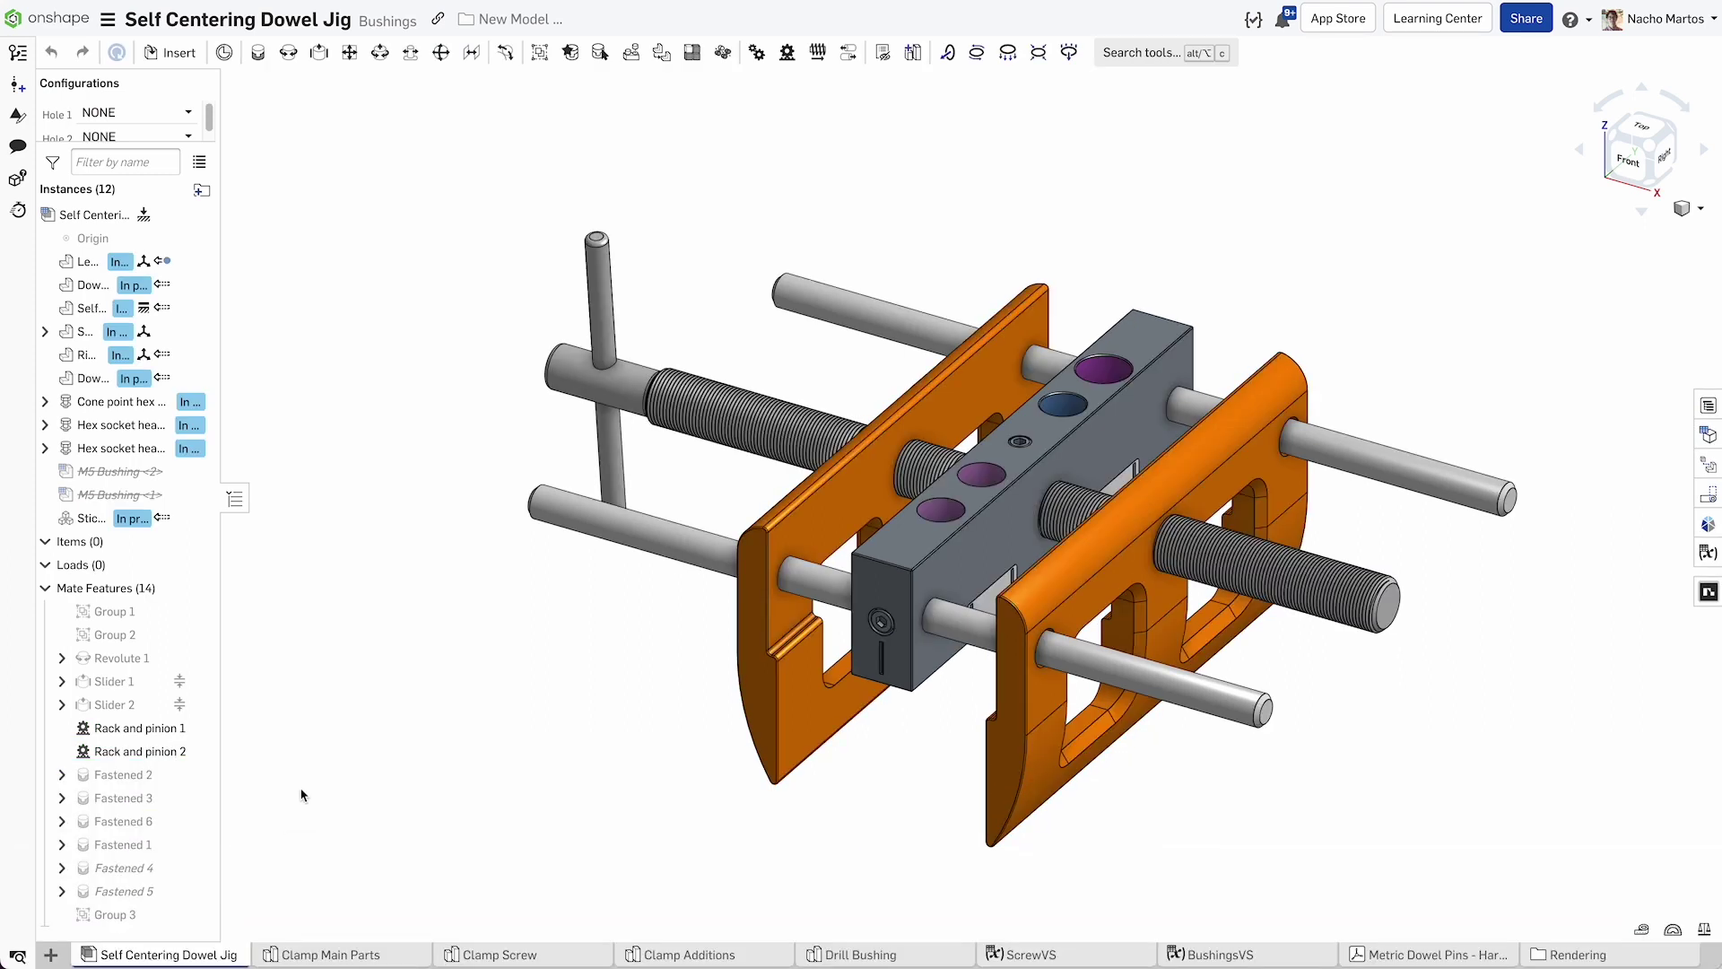
Insert an M5 Drill Bushing and fasten its mate connector into a centre block hole.
click(170, 52)
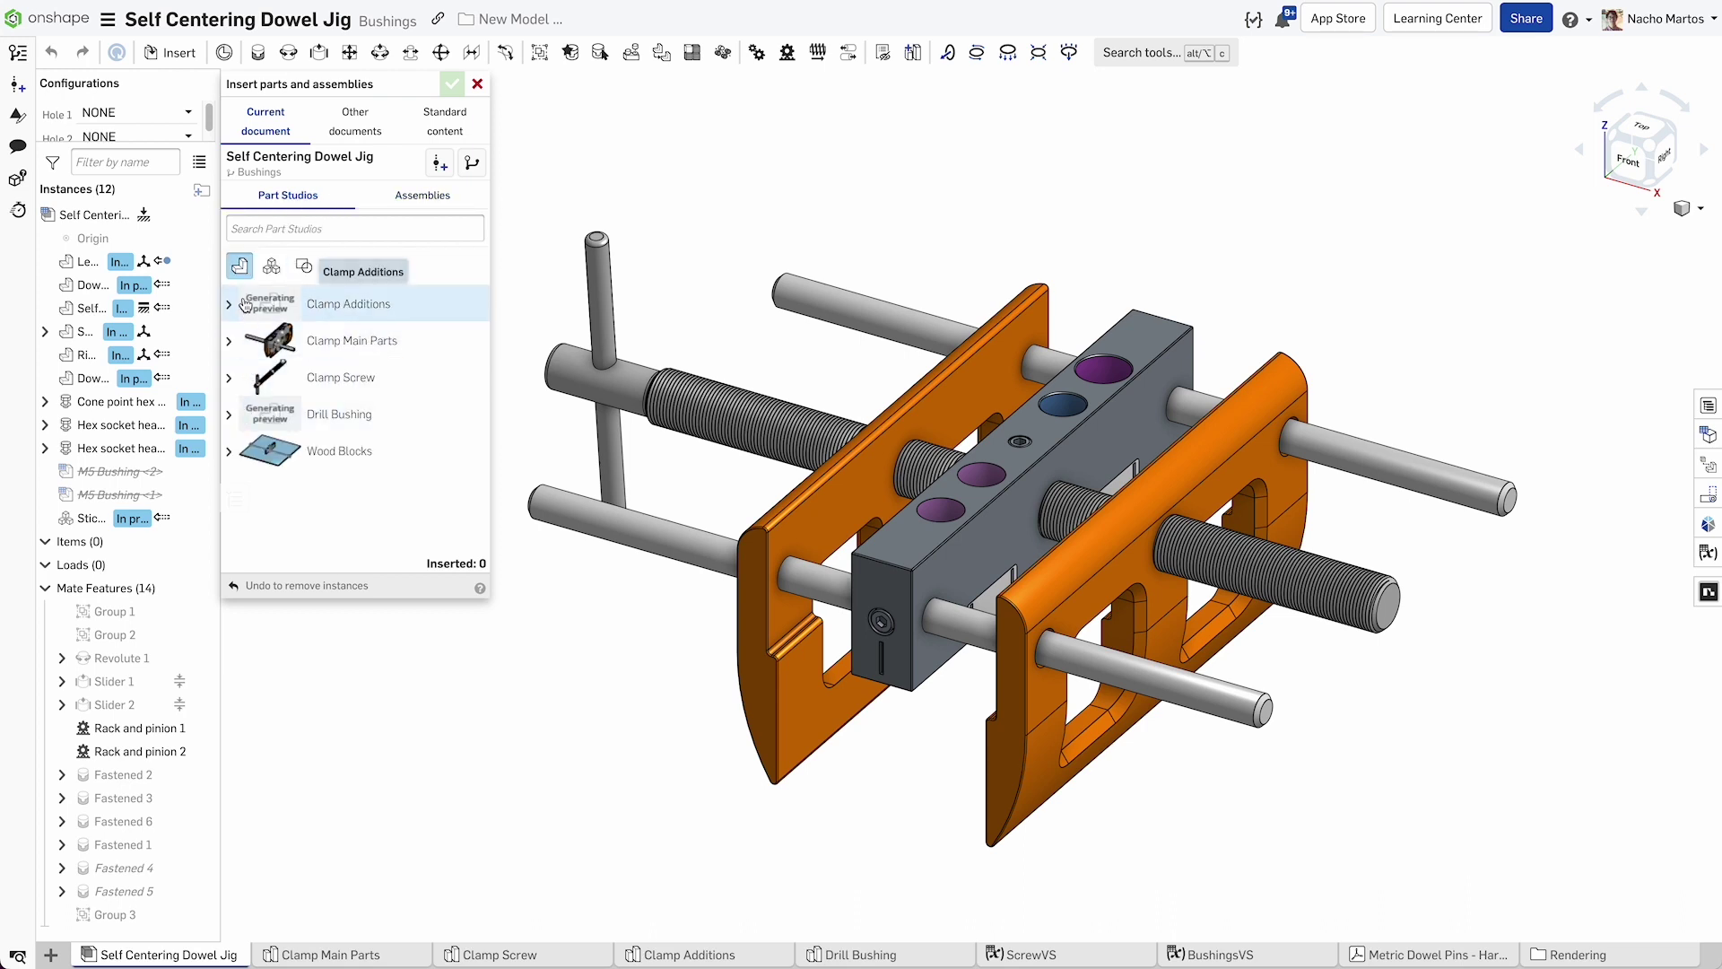
click(229, 413)
click(352, 474)
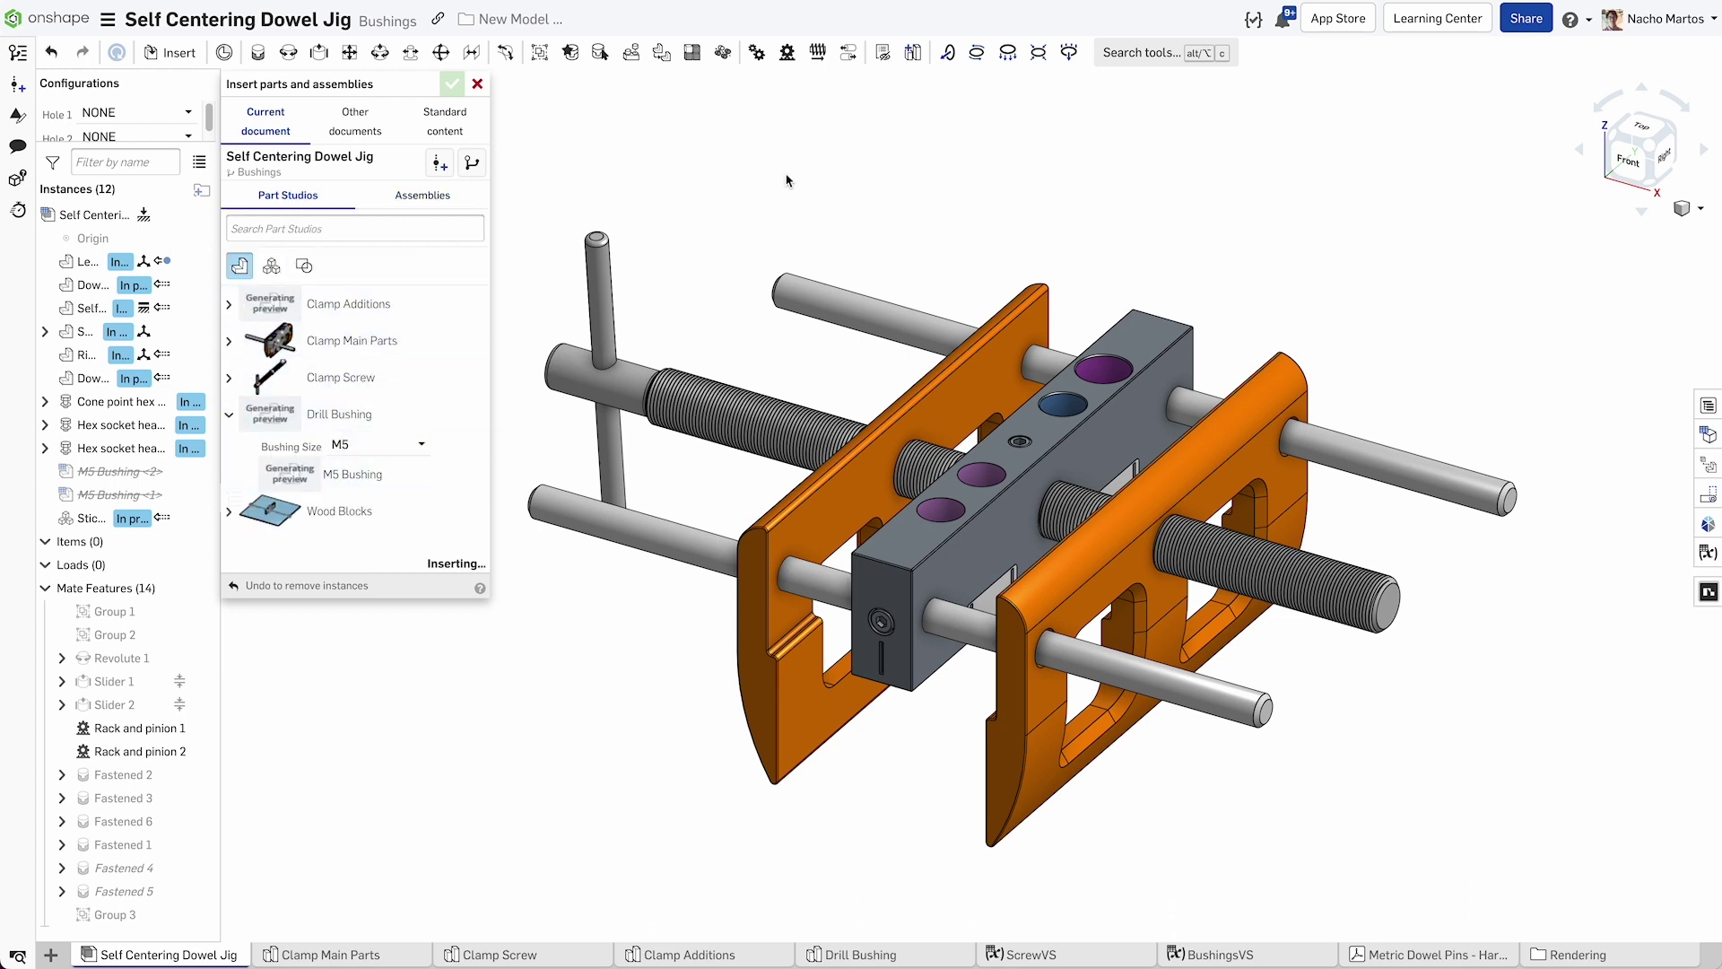
click(478, 85)
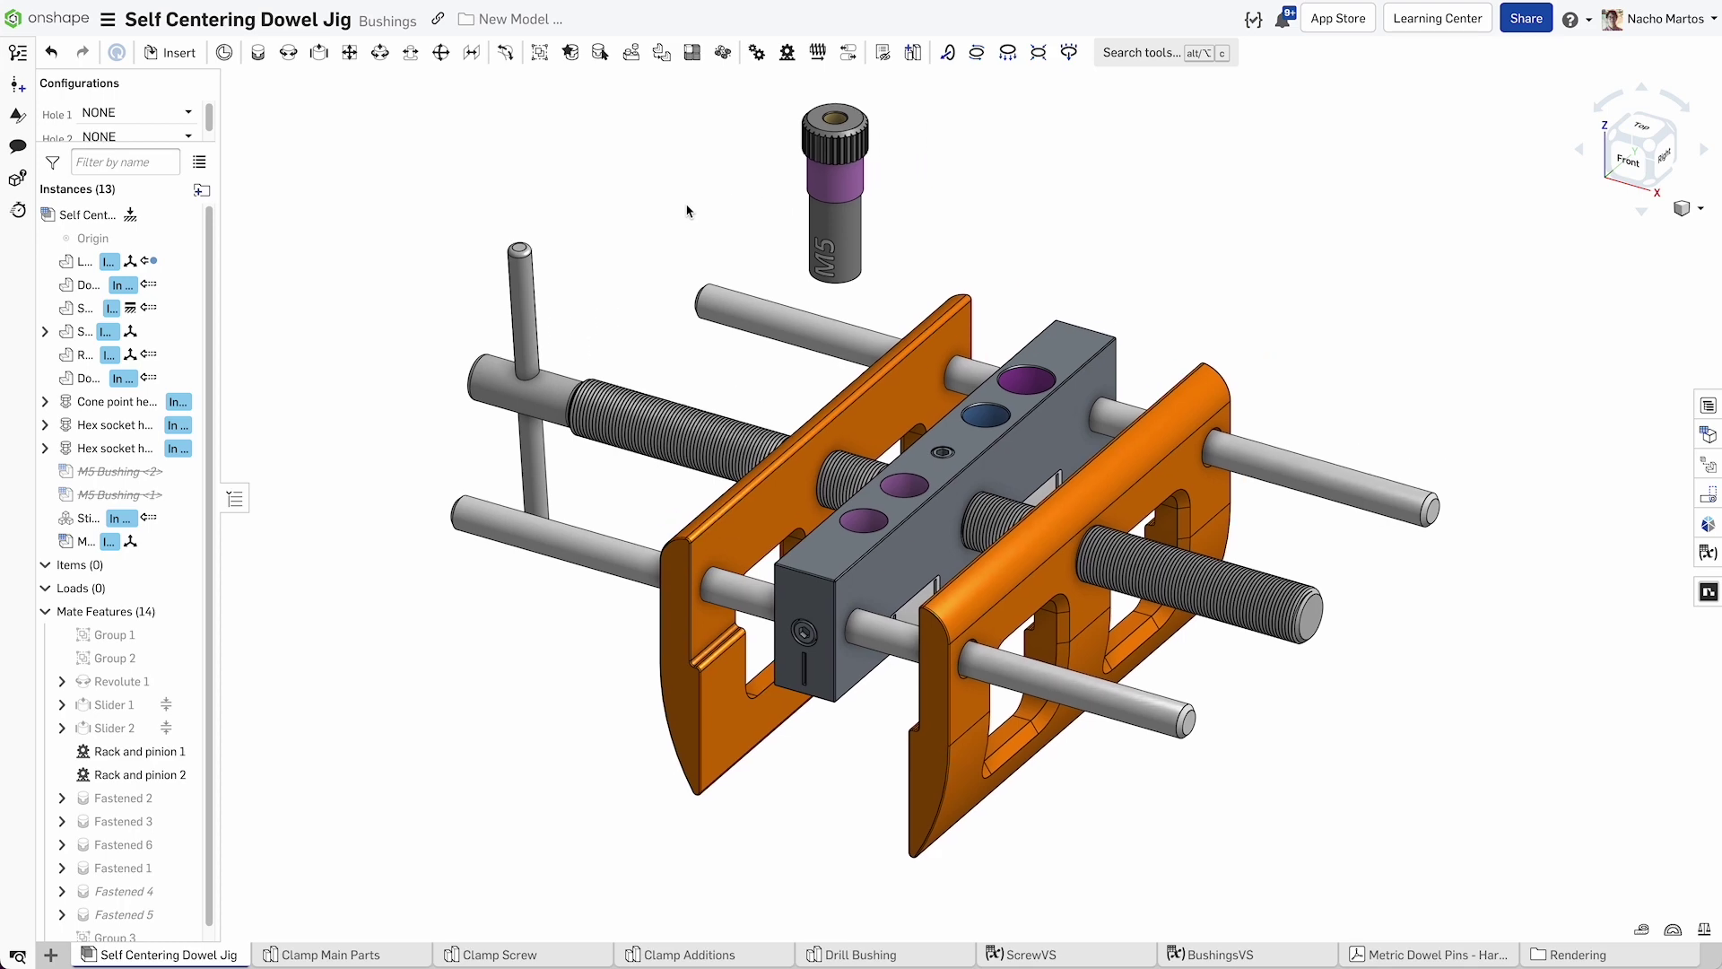
click(258, 52)
scroll(780, 171, up, 5)
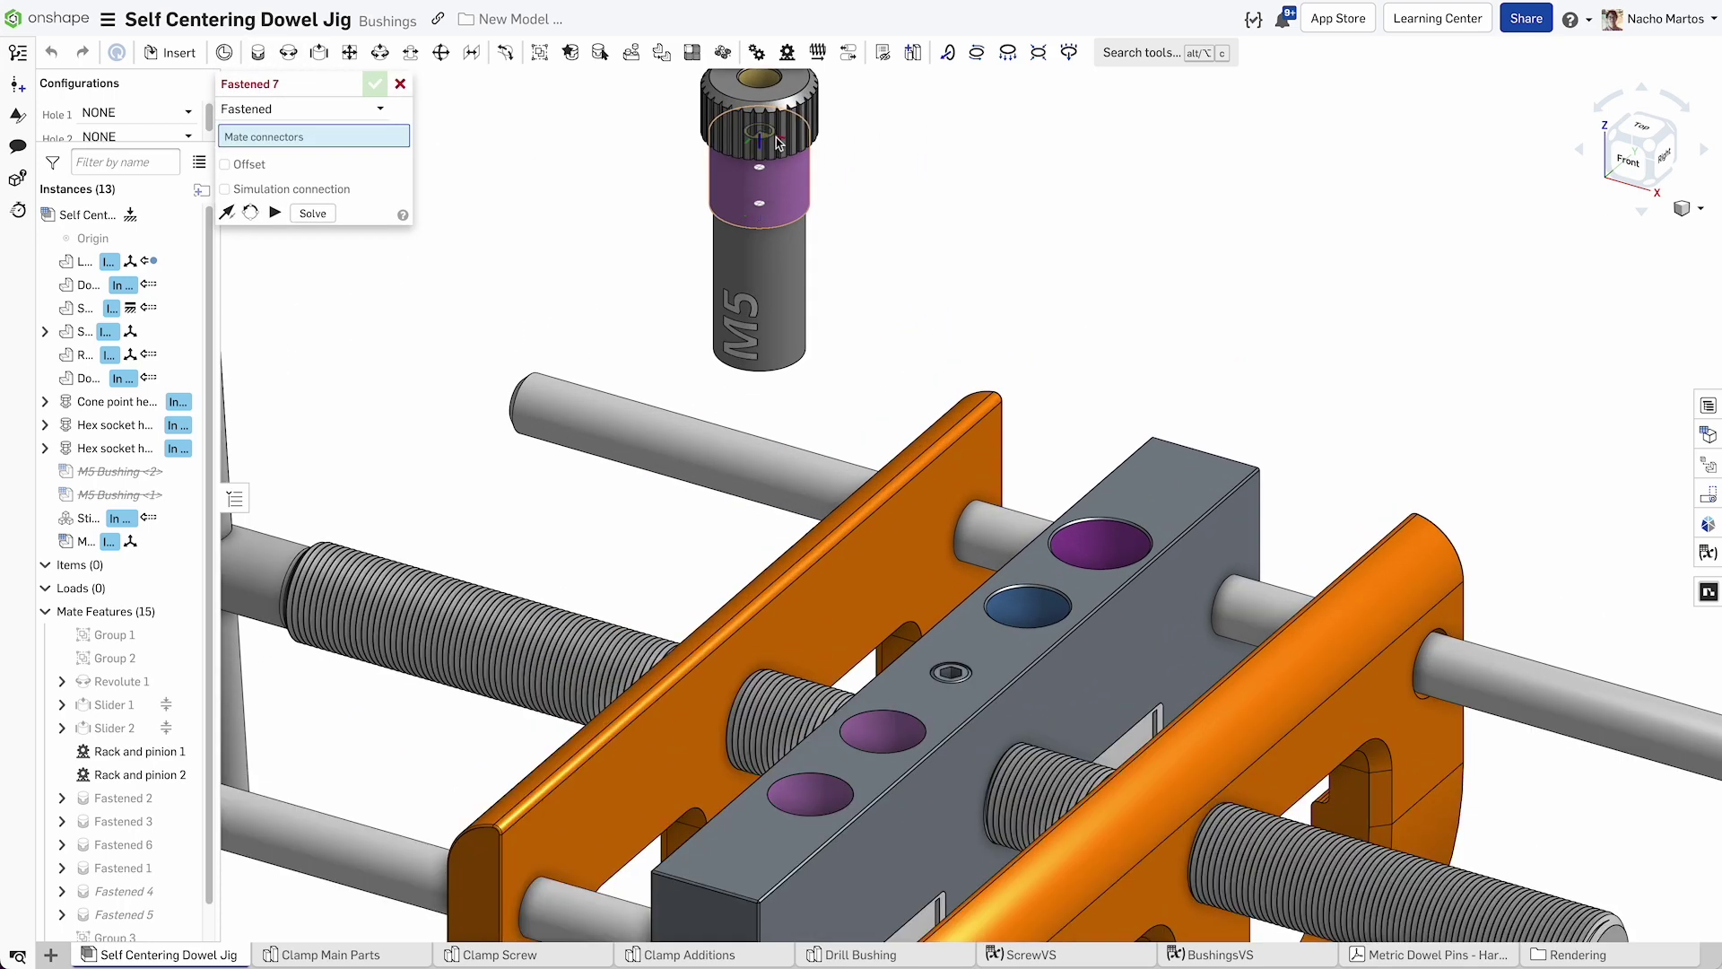
click(776, 136)
click(909, 644)
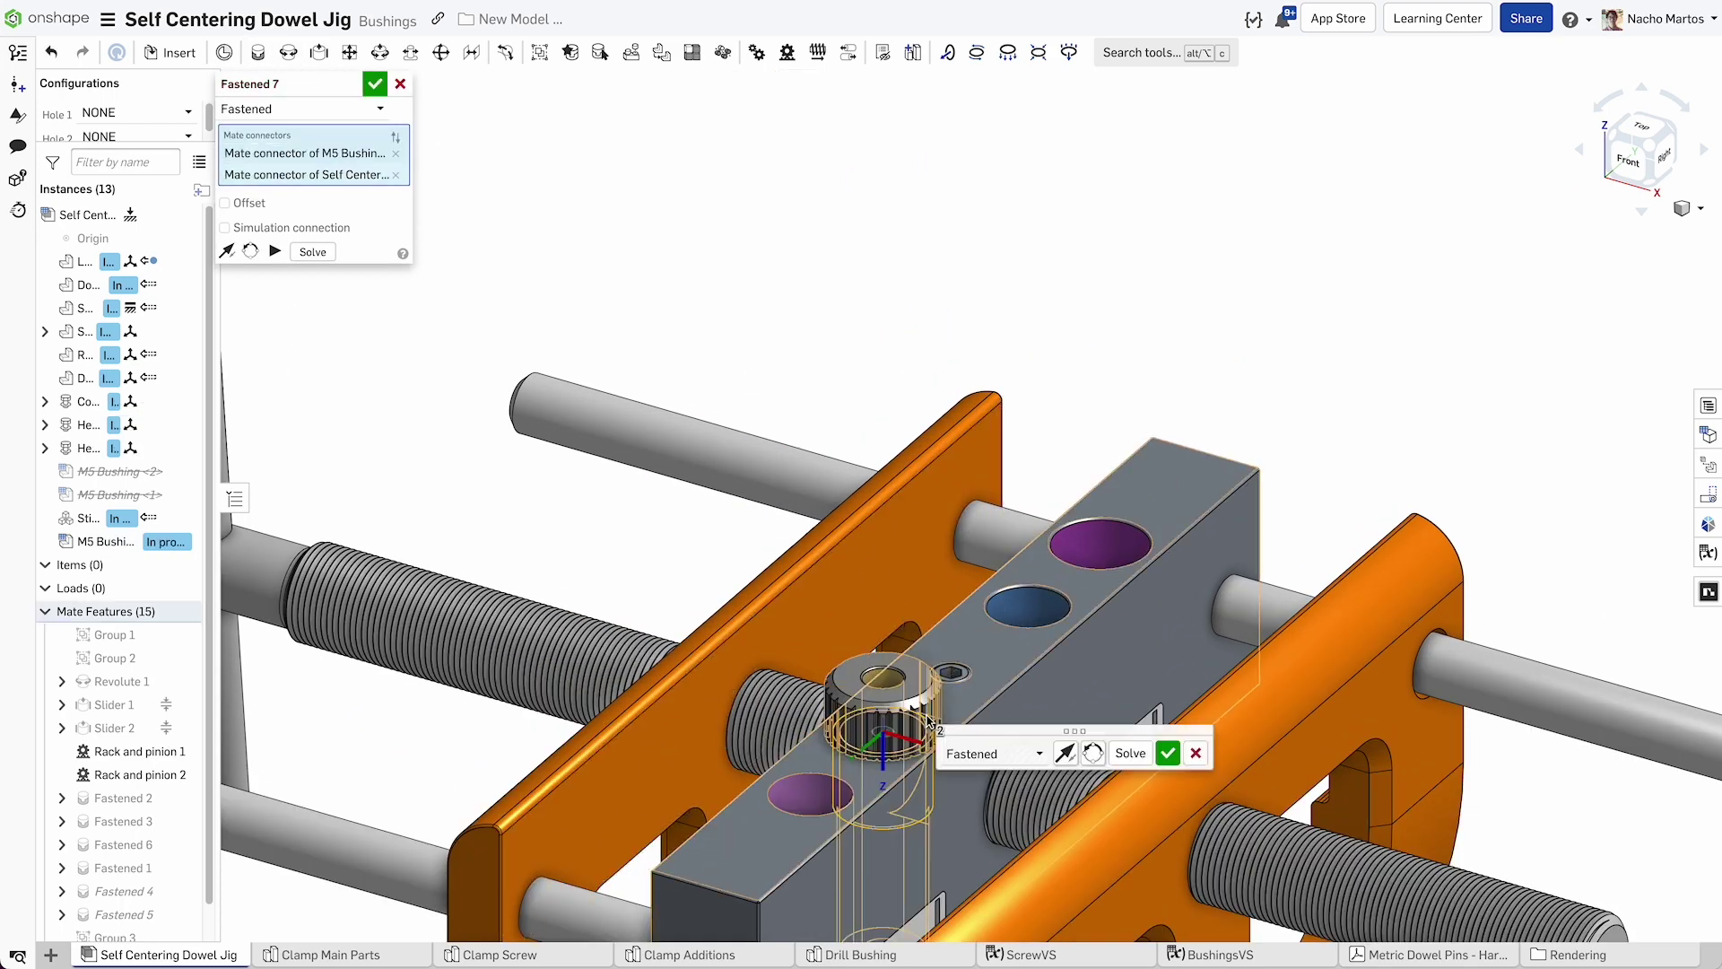
click(376, 89)
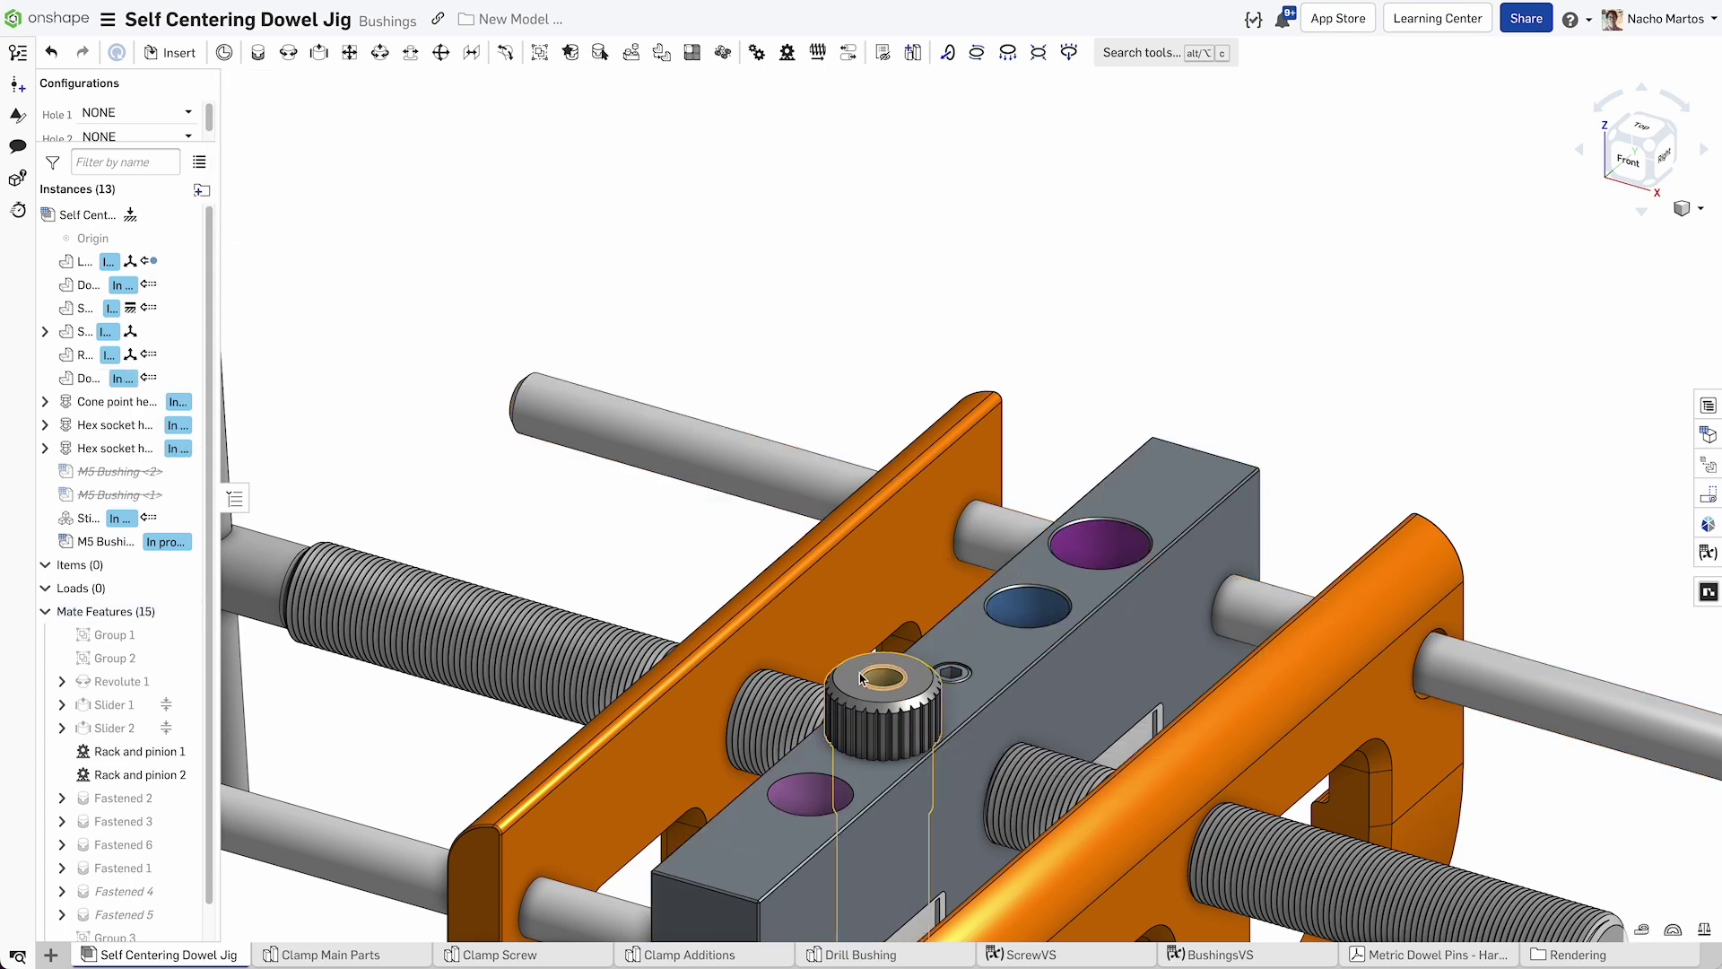
Copy-paste the bushing and fasten the copy into the neighbouring block hole.
click(911, 700)
key(ctrl+c)
key(ctrl+v)
click(1064, 210)
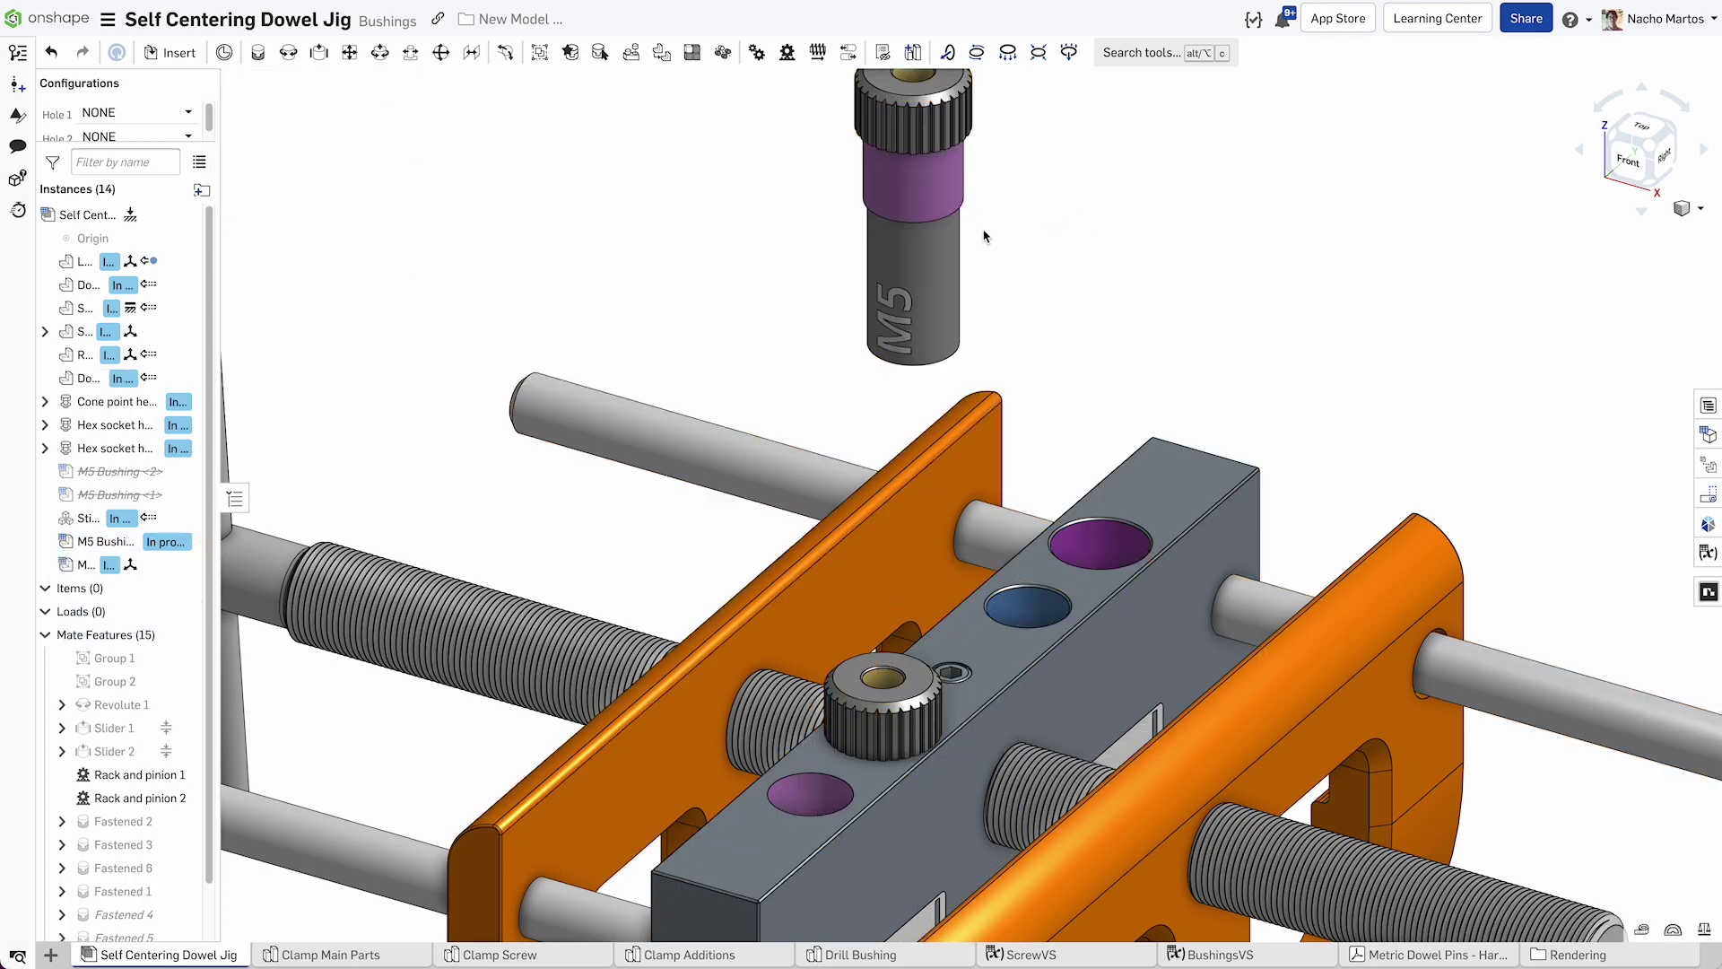
click(259, 54)
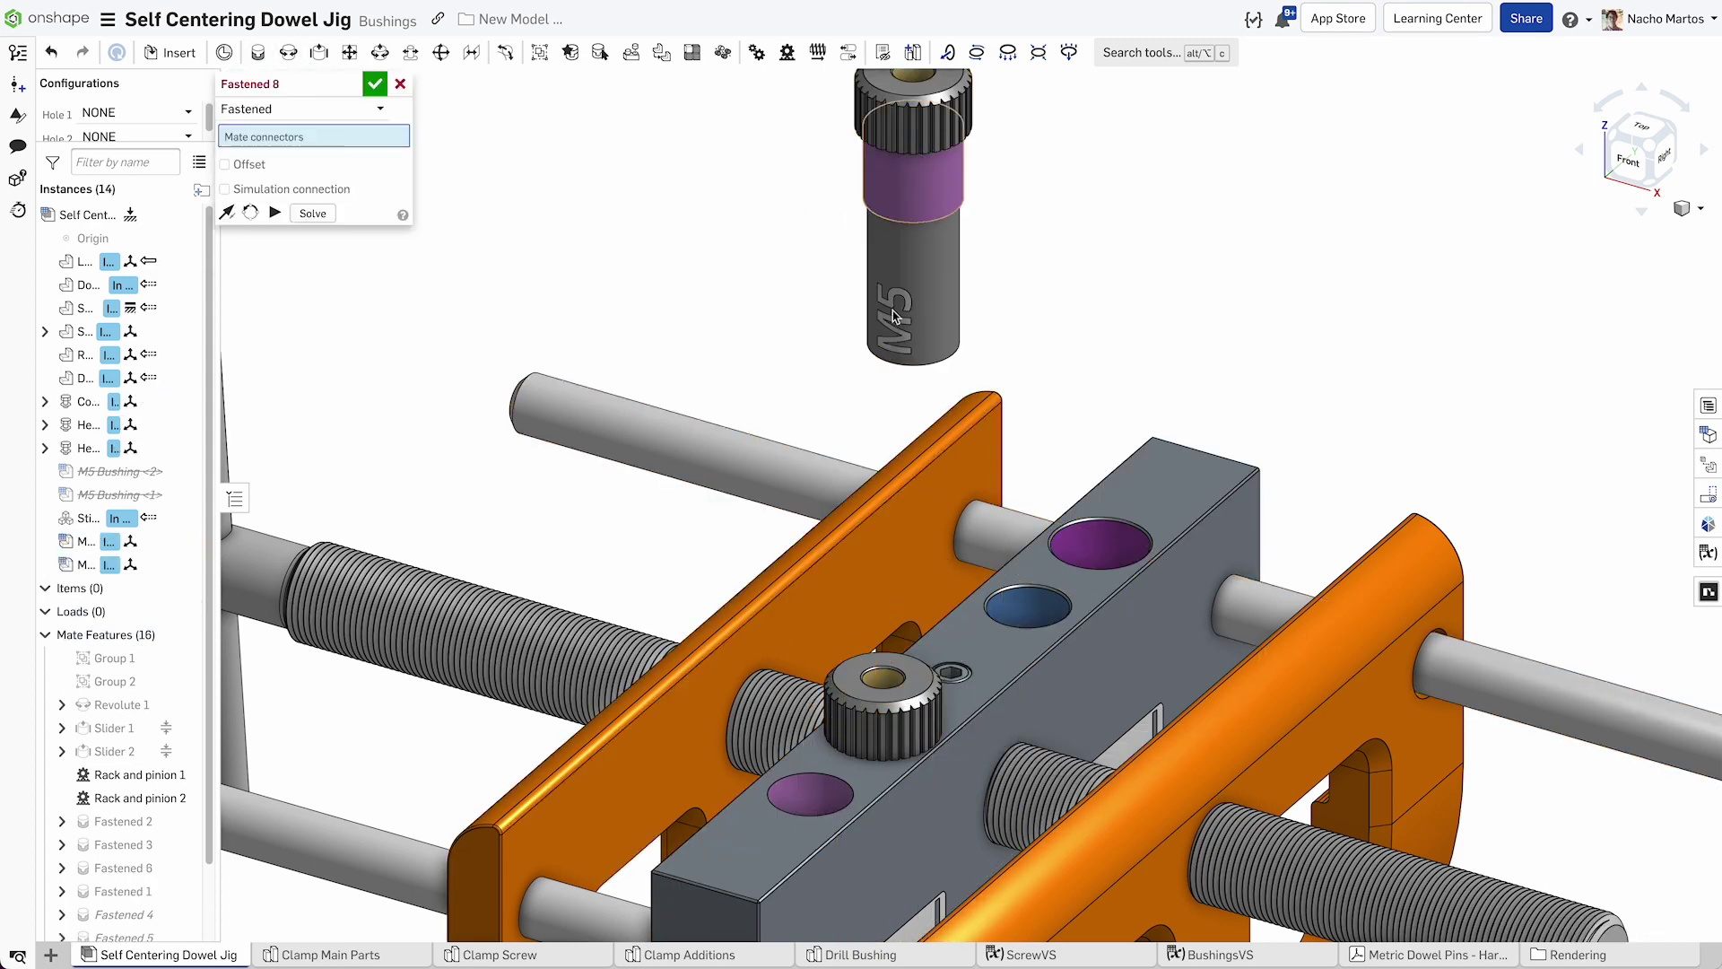
click(913, 167)
click(810, 795)
click(375, 83)
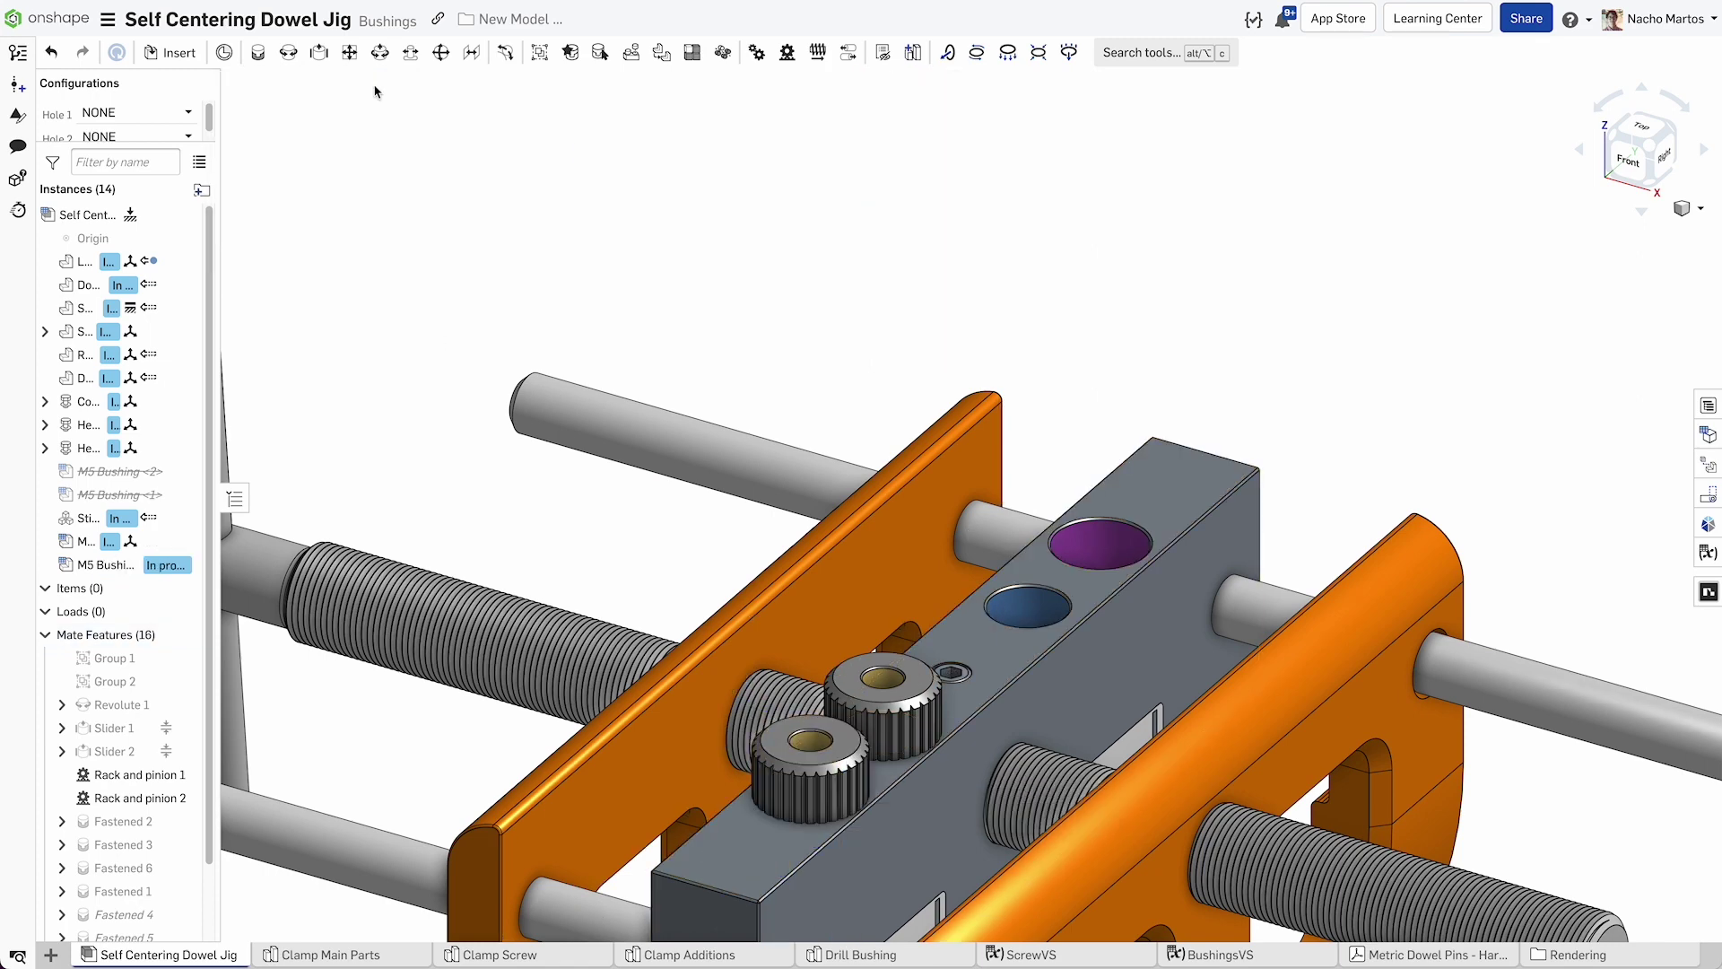
Change the copied bushing's configuration to M8.
click(109, 567)
right_click(110, 567)
click(203, 283)
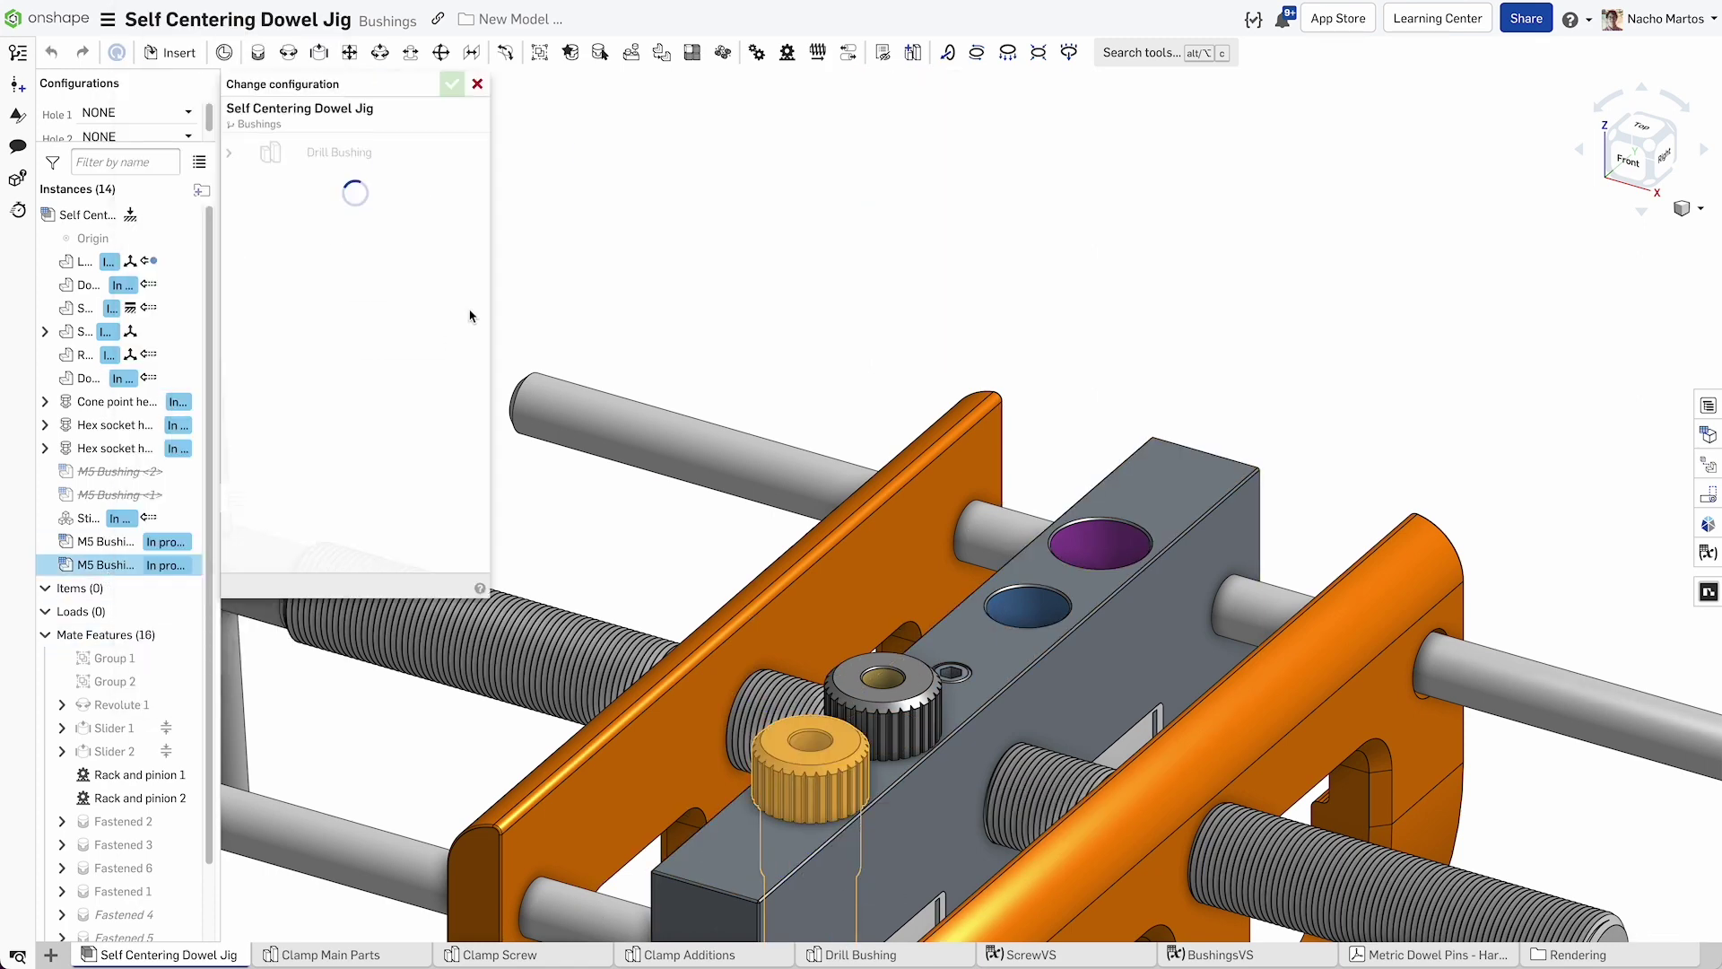
click(376, 182)
click(363, 208)
click(451, 83)
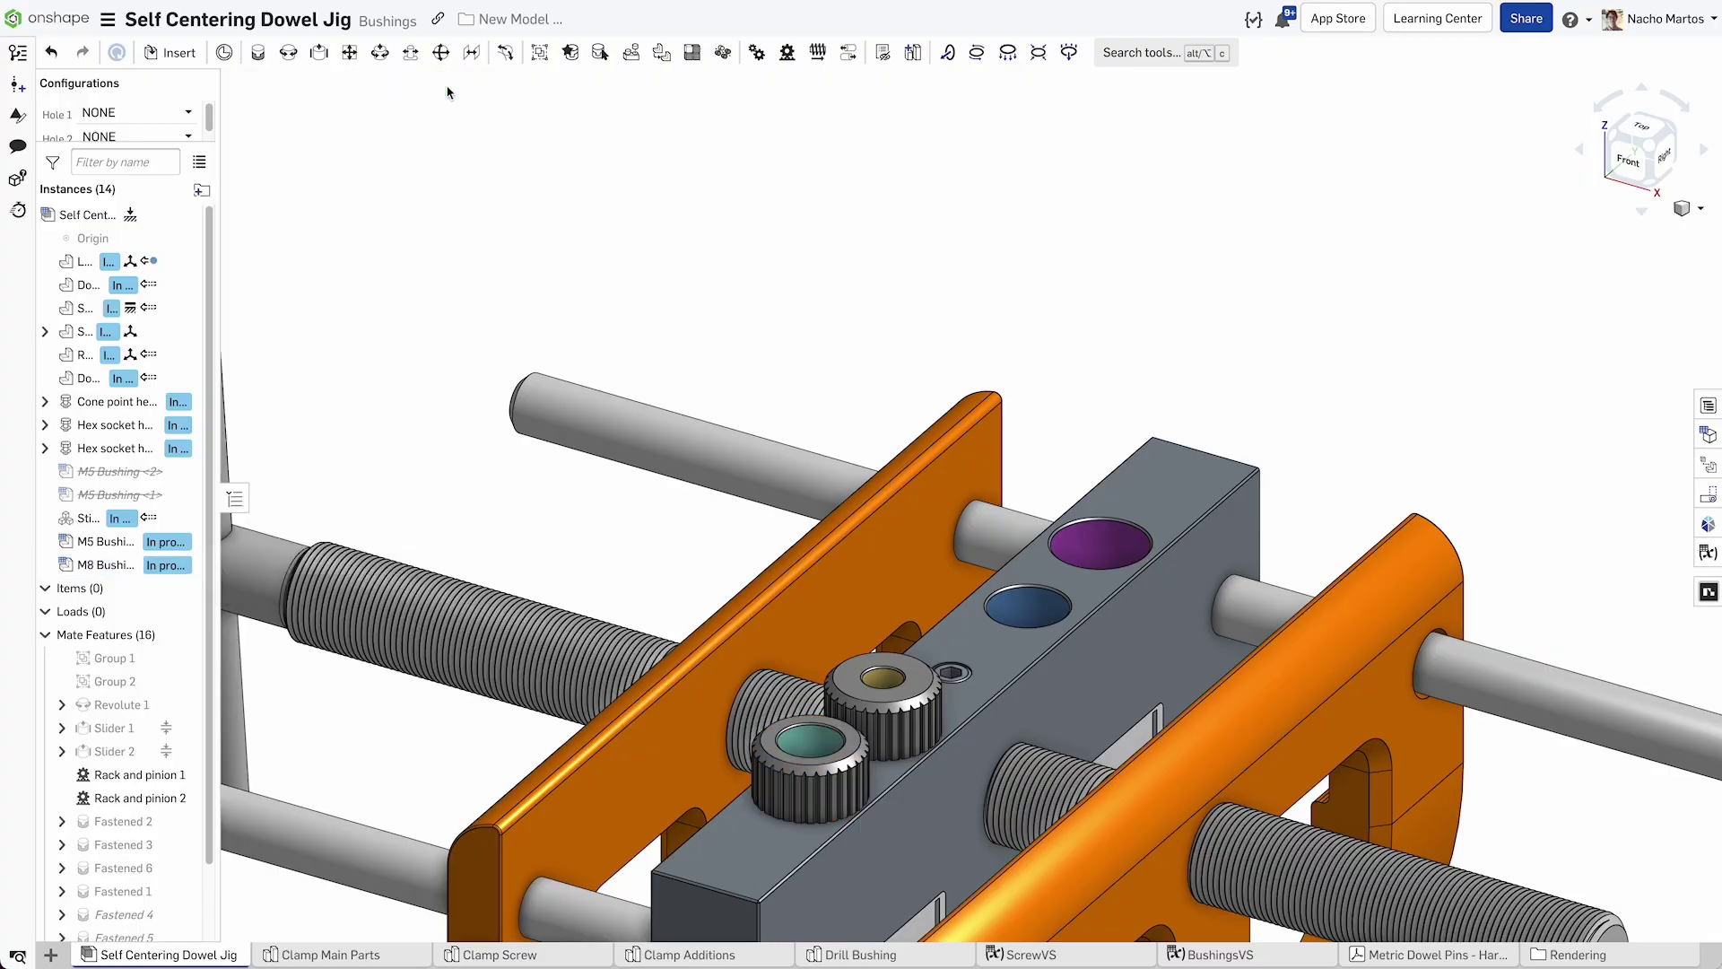